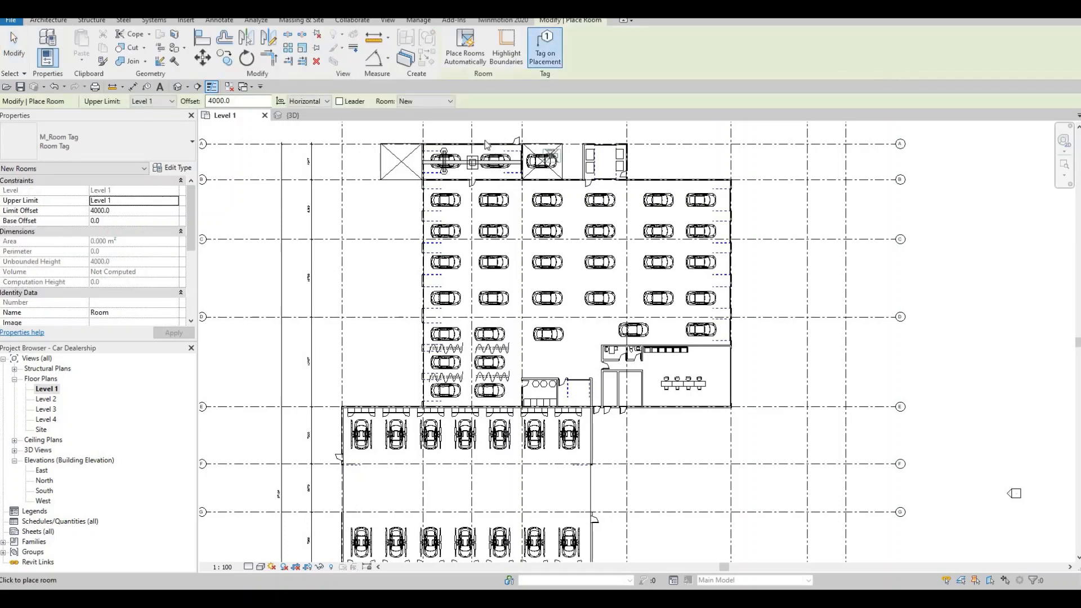
Step: Place tagged rooms in the two-car bay and small room between grids A and B, the southeast office, and the main car hall
scroll(483, 146, "up", 5)
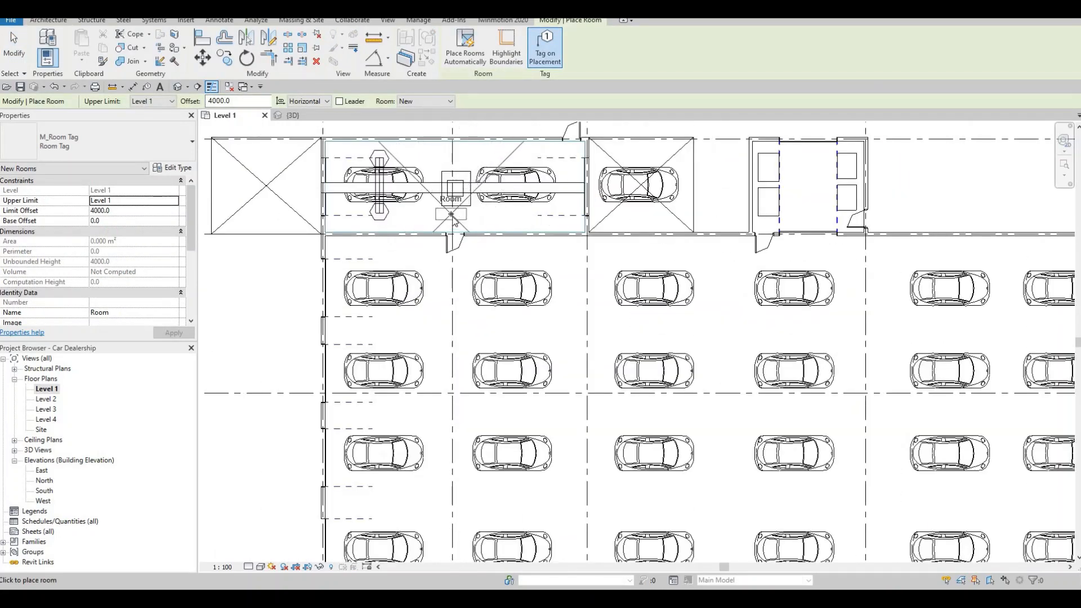
left_click(452, 215)
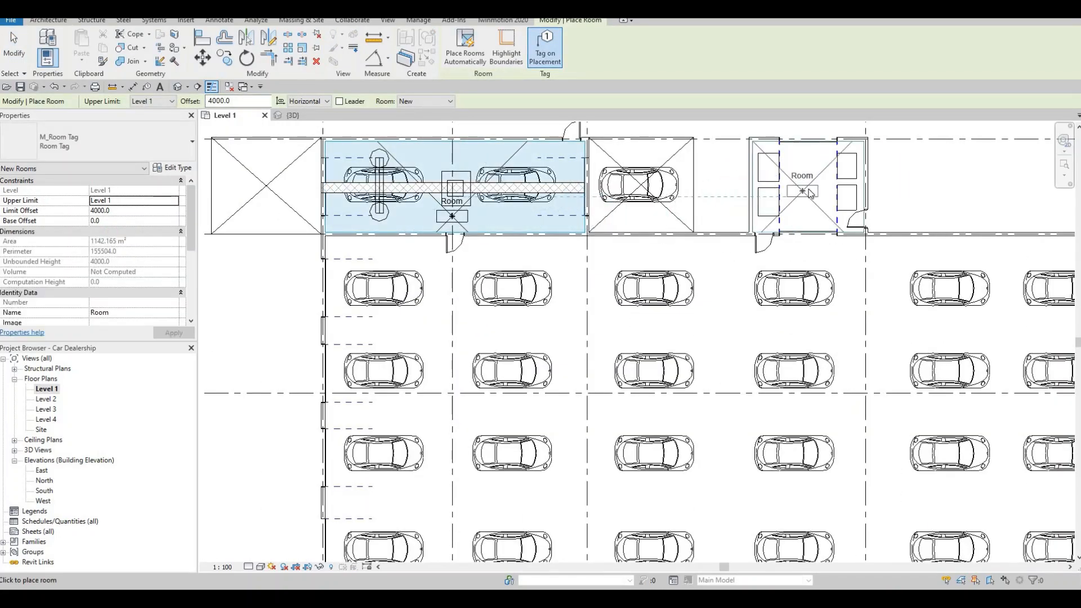
left_click(789, 191)
scroll(633, 259, "down", 6)
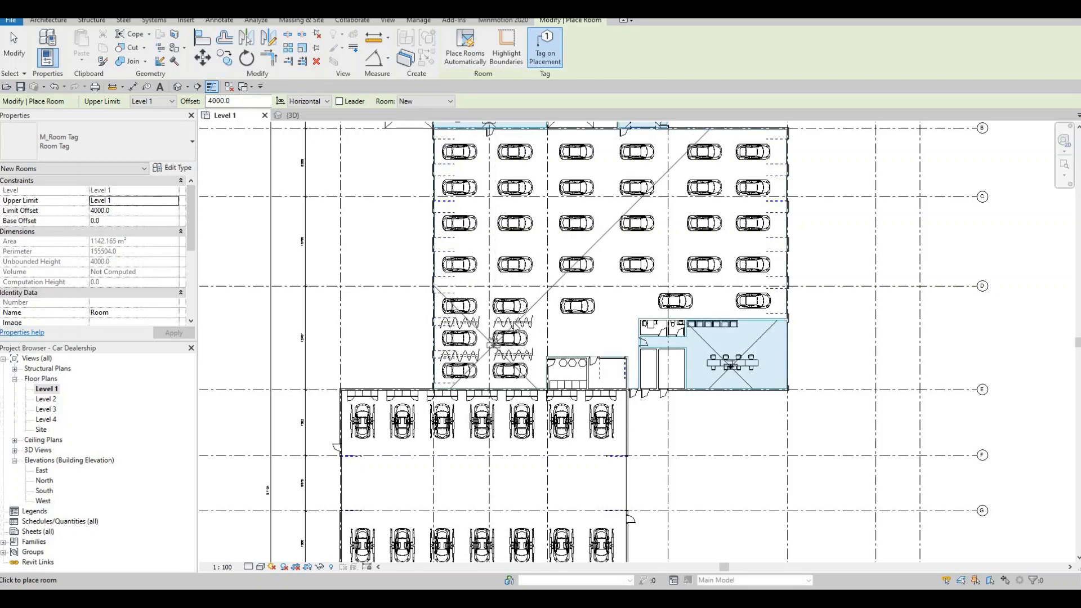
left_click(473, 209)
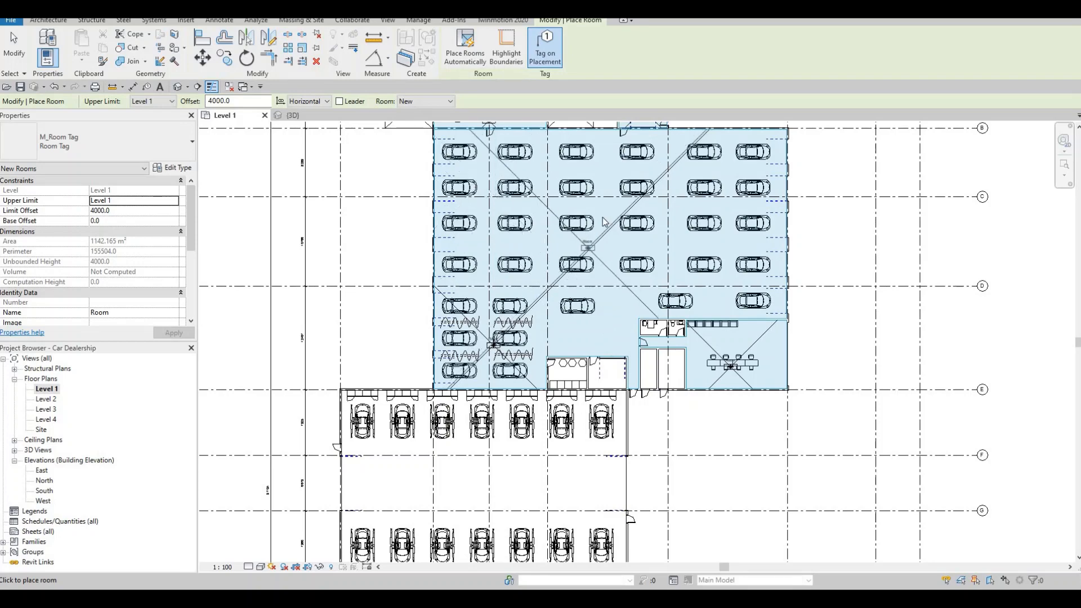
key("Escape")
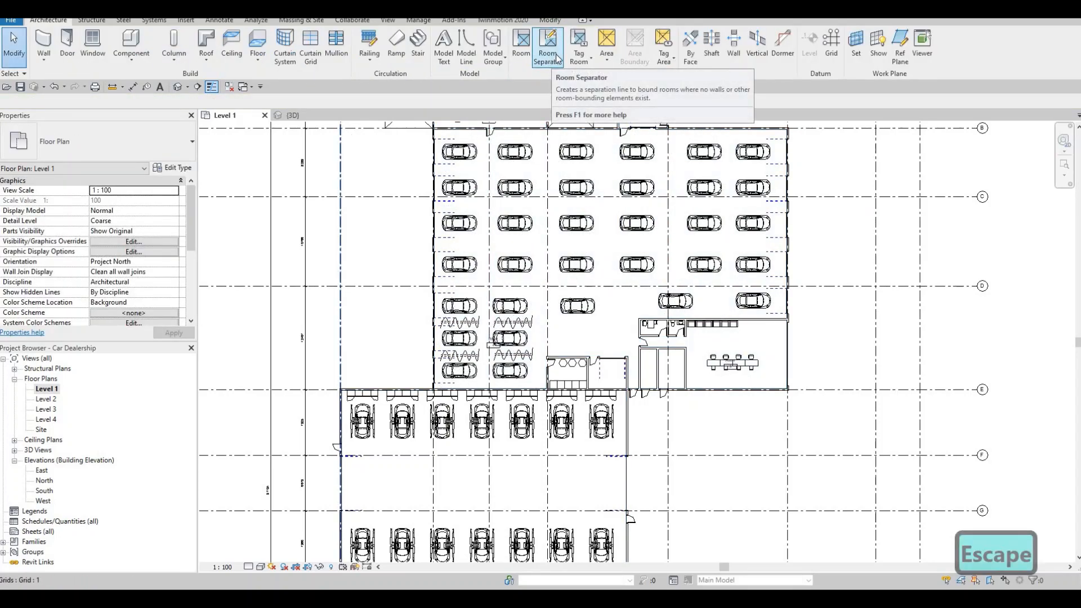
Step: Draw a horizontal room separation line about 42100 mm long across the car hall, from west to east wall just above grid D
left_click(548, 50)
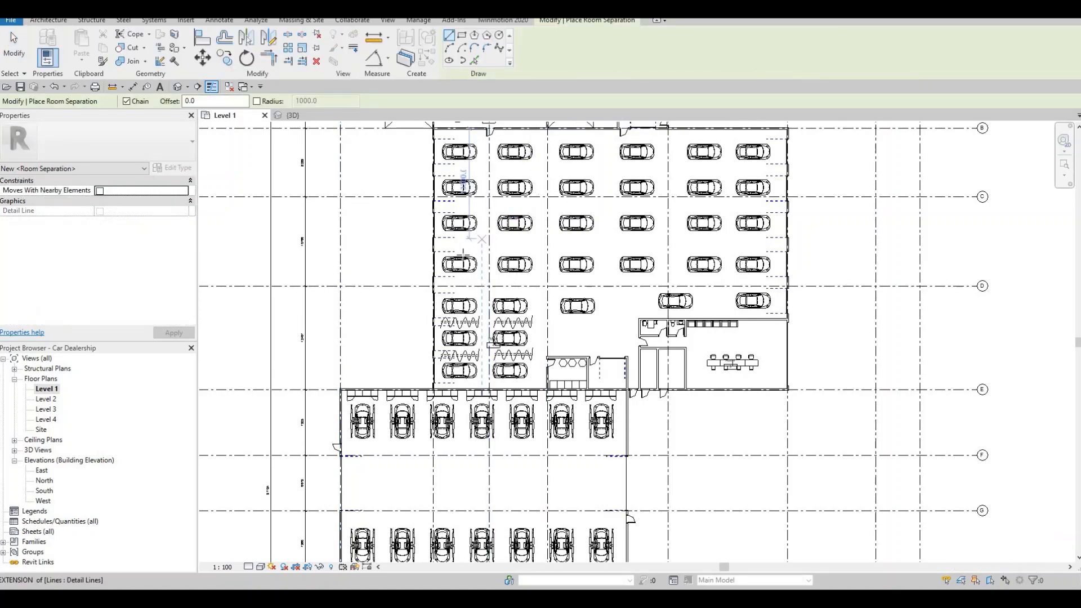
scroll(478, 281, "up", 3)
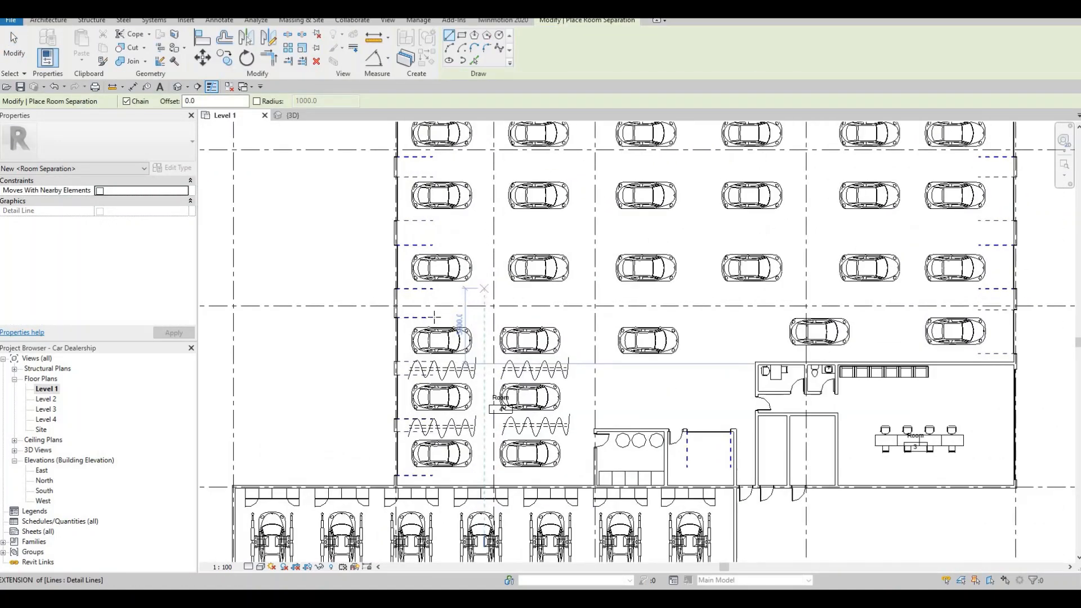
scroll(429, 325, "up", 1)
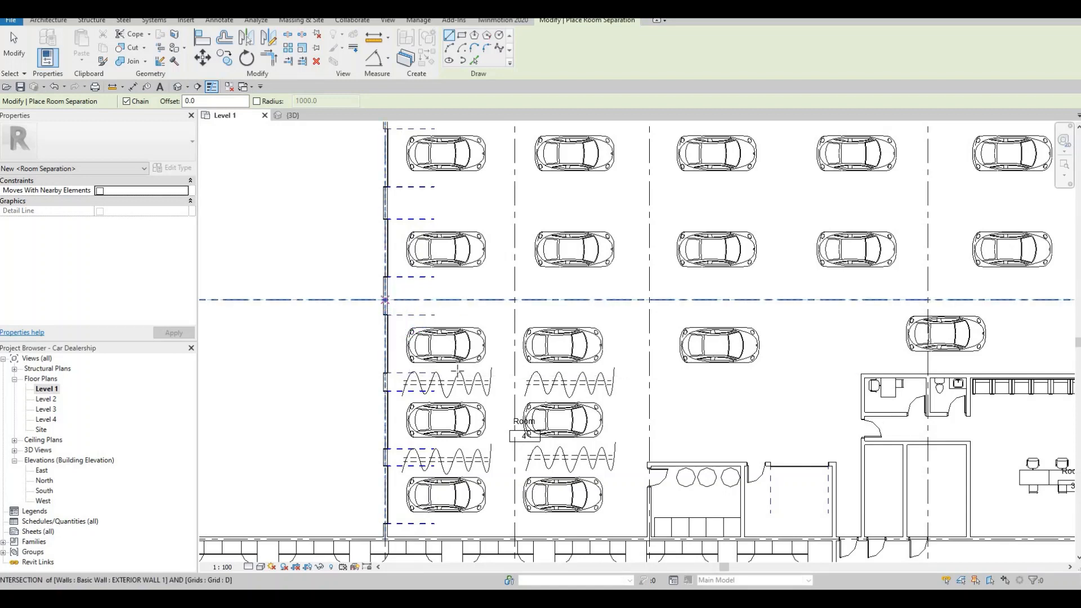
left_click(386, 375)
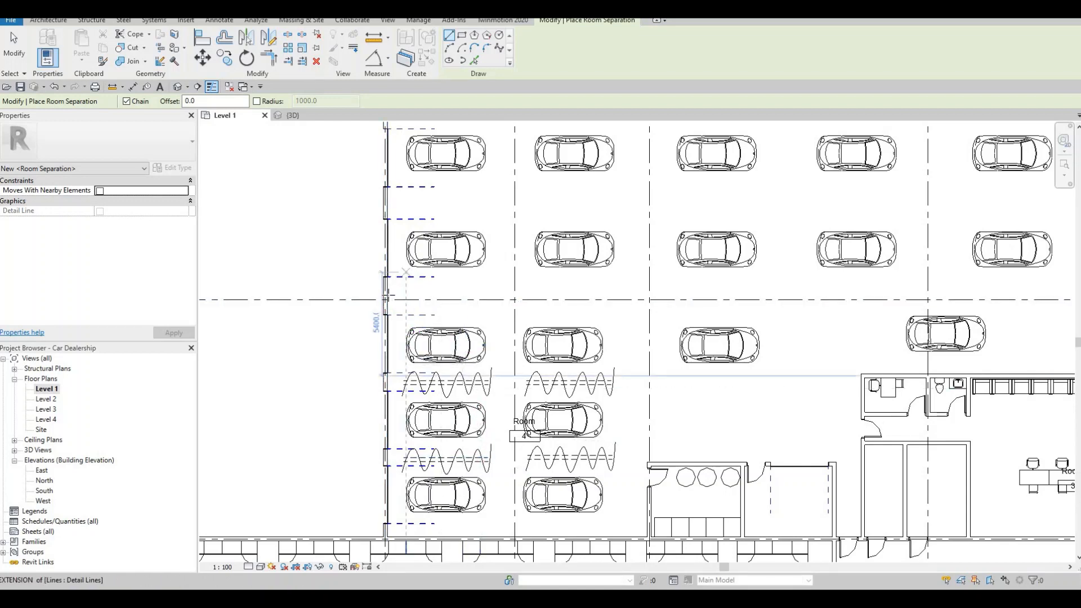
left_click(388, 270)
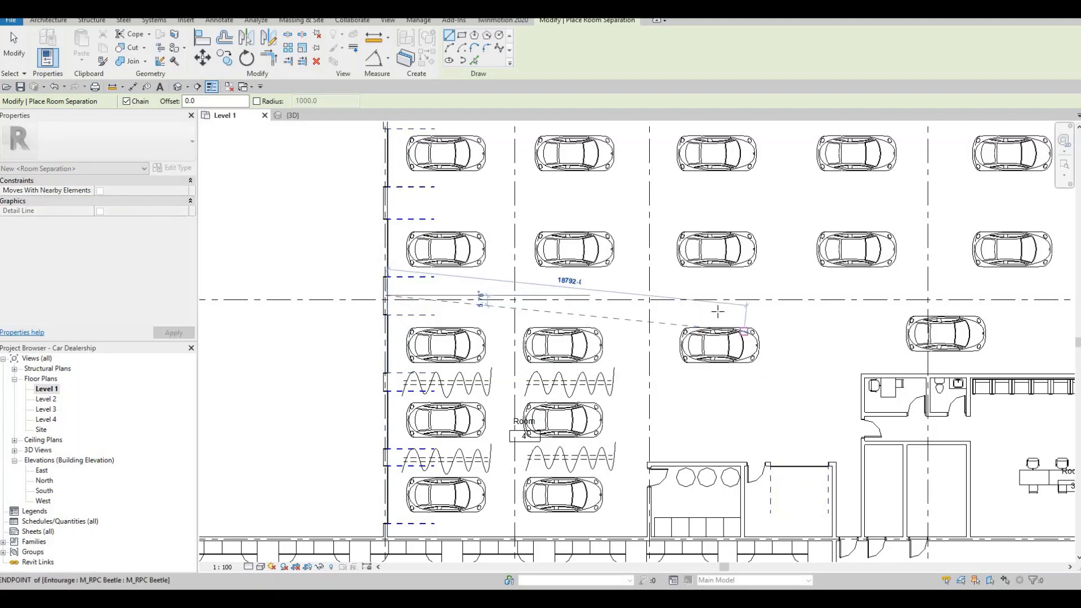
scroll(718, 312, "down", 2)
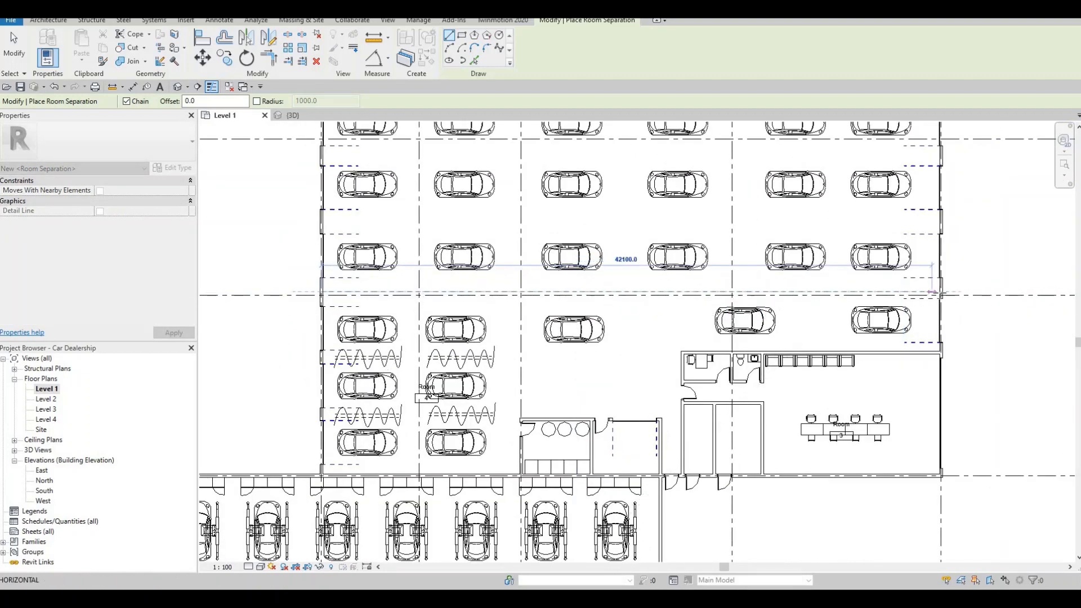
key("Escape")
key("Escape")
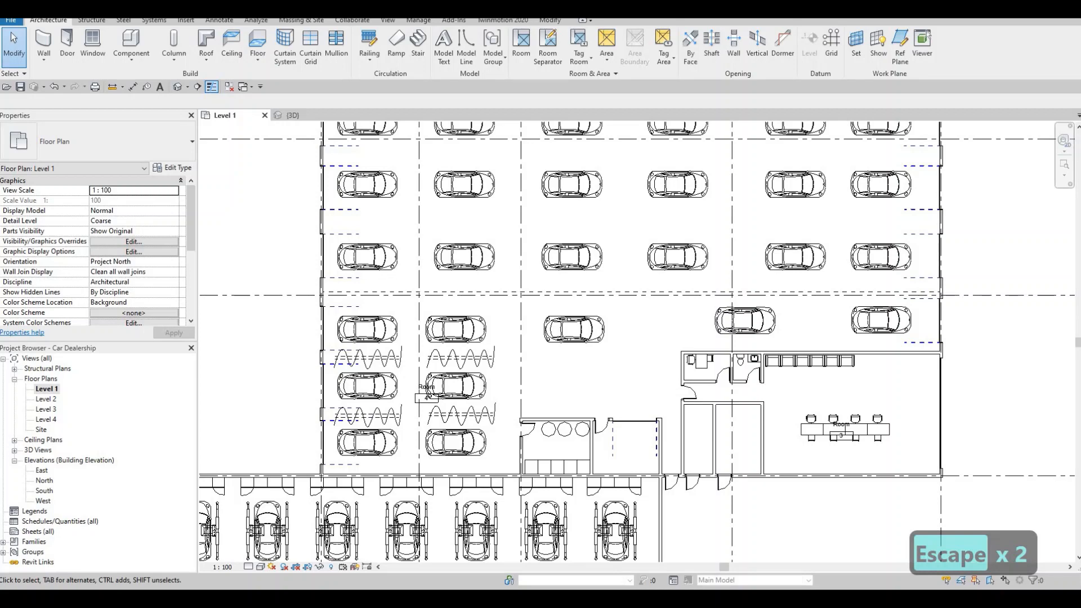
Step: Draw a vertical room separation line from the horizontal separator near grid D up to the hall's north interior wall
scroll(591, 263, "down", 1)
middle_click_drag(590, 263, 591, 342)
scroll(591, 316, "down", 1)
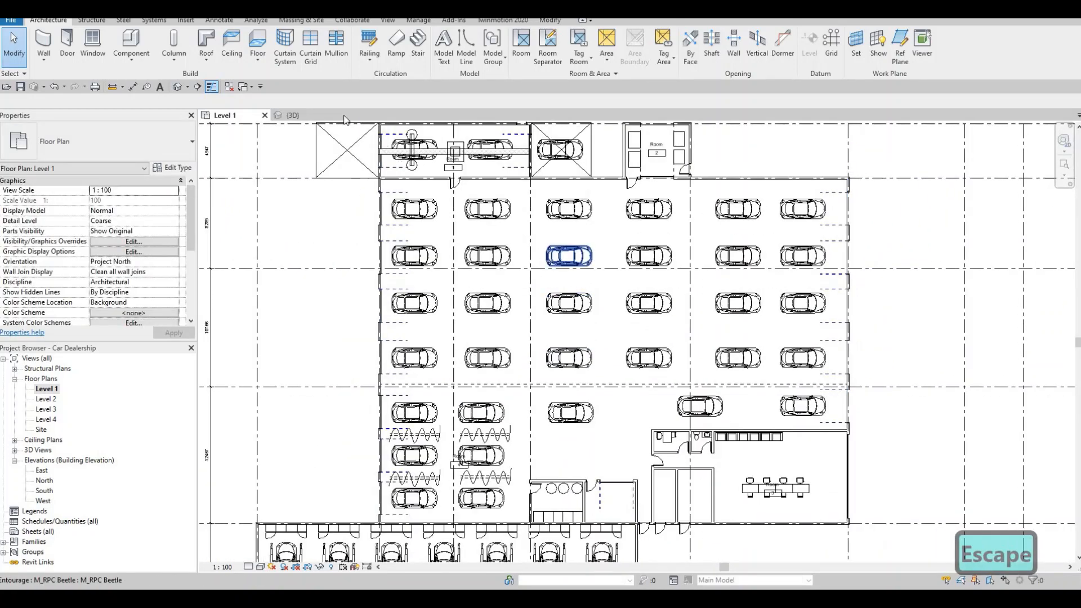
left_click(548, 45)
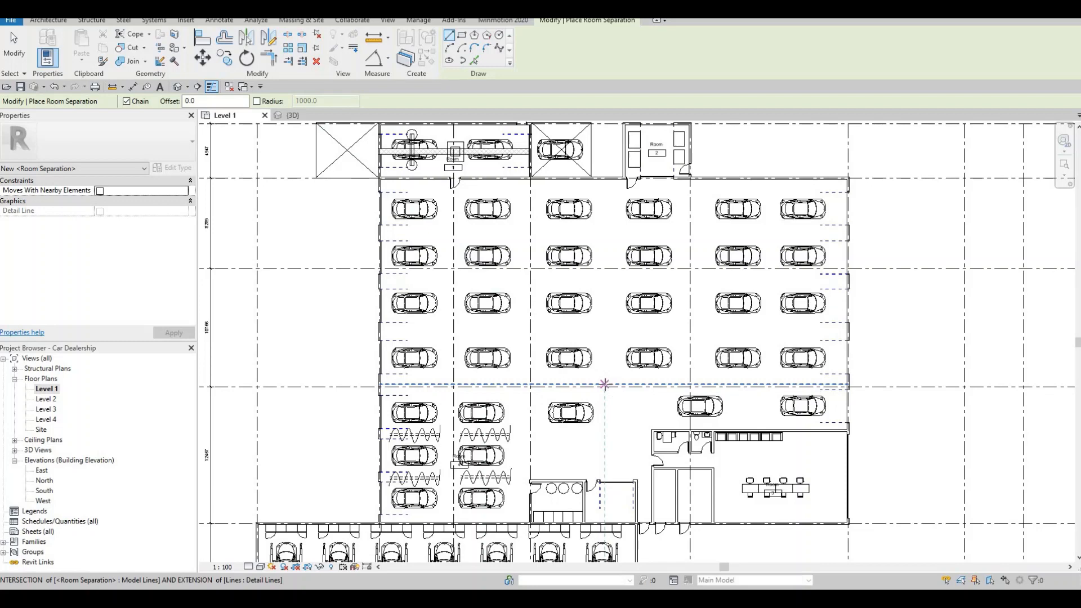
scroll(605, 385, "up", 2)
left_click(606, 384)
scroll(601, 276, "down", 2)
middle_click_drag(599, 220, 591, 295)
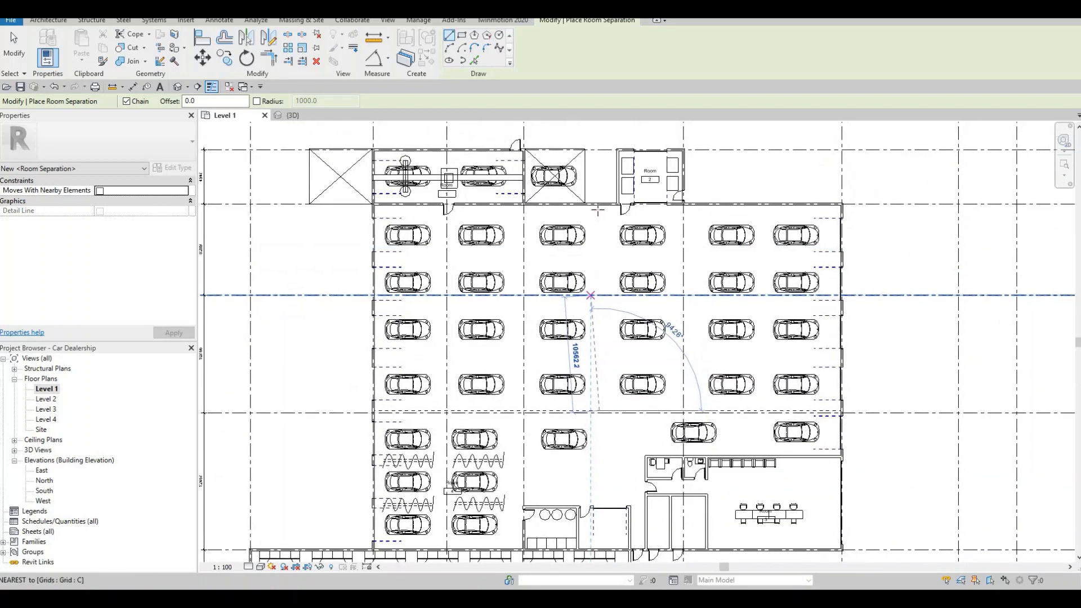
left_click(598, 208)
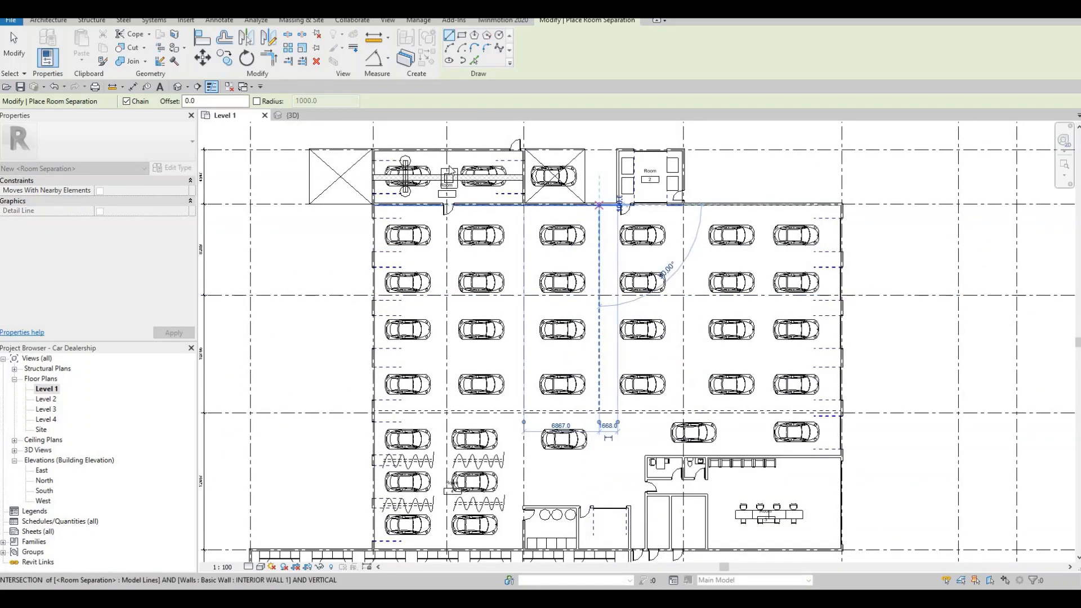
key("Escape")
key("Escape")
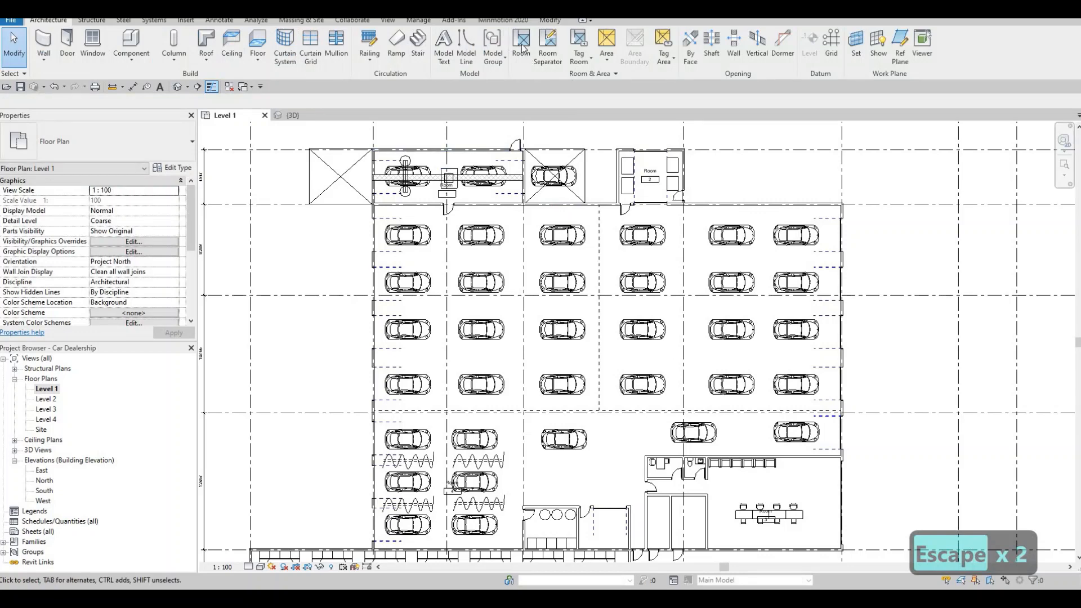
Step: Place tagged rooms in the east and west halves of the car hall north of the horizontal separator
left_click(521, 48)
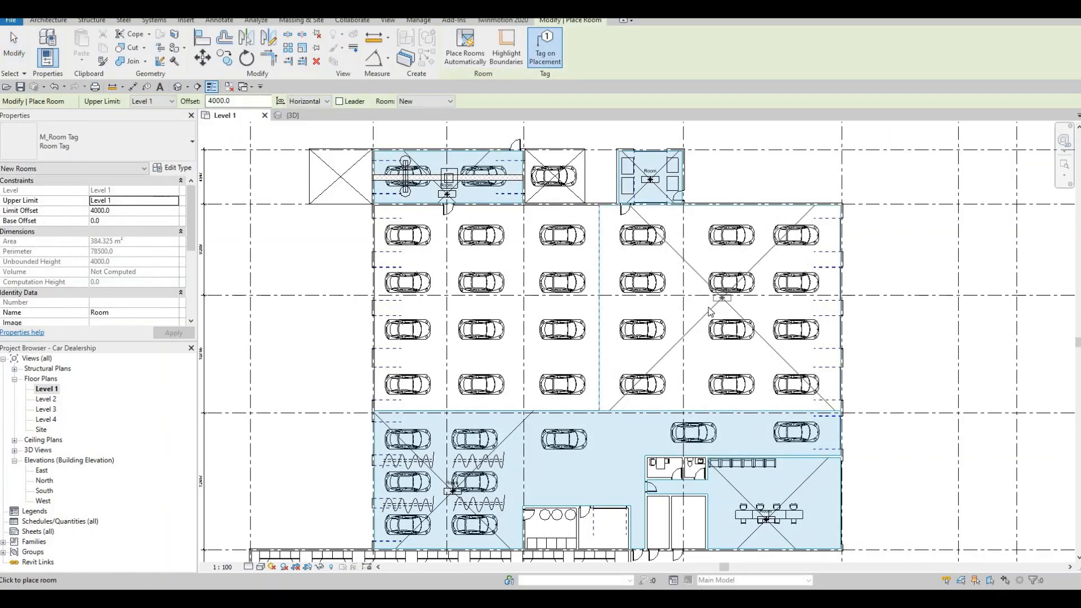
left_click(708, 310)
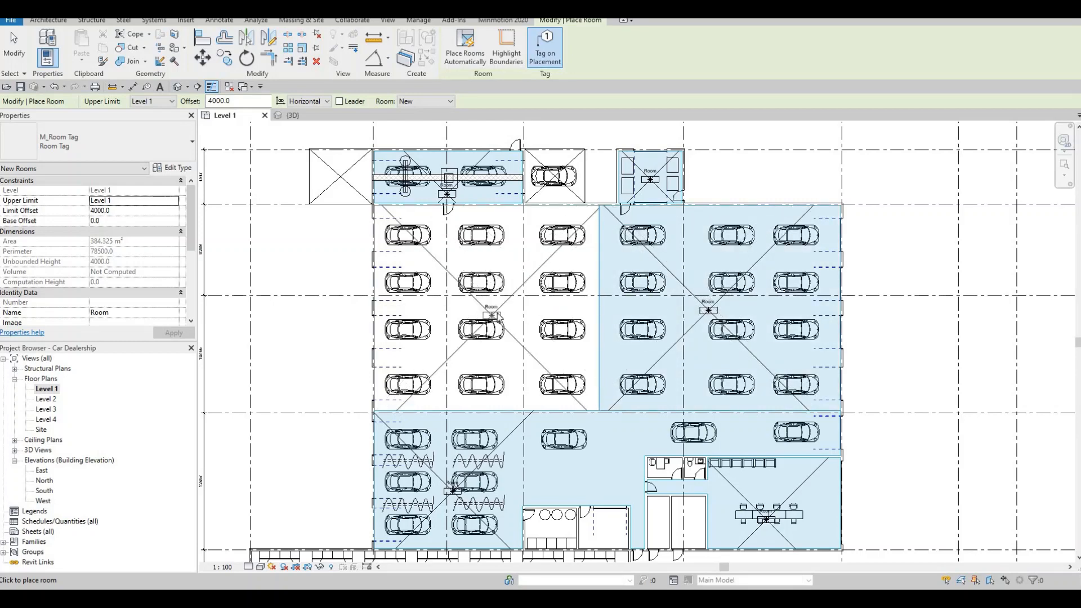
left_click(494, 311)
Step: Place tagged rooms in the two small rooms along grid E, the two narrow rooms beside the office, the small office and the toilet
middle_click_drag(576, 313, 557, 208)
scroll(546, 450, "down", 2)
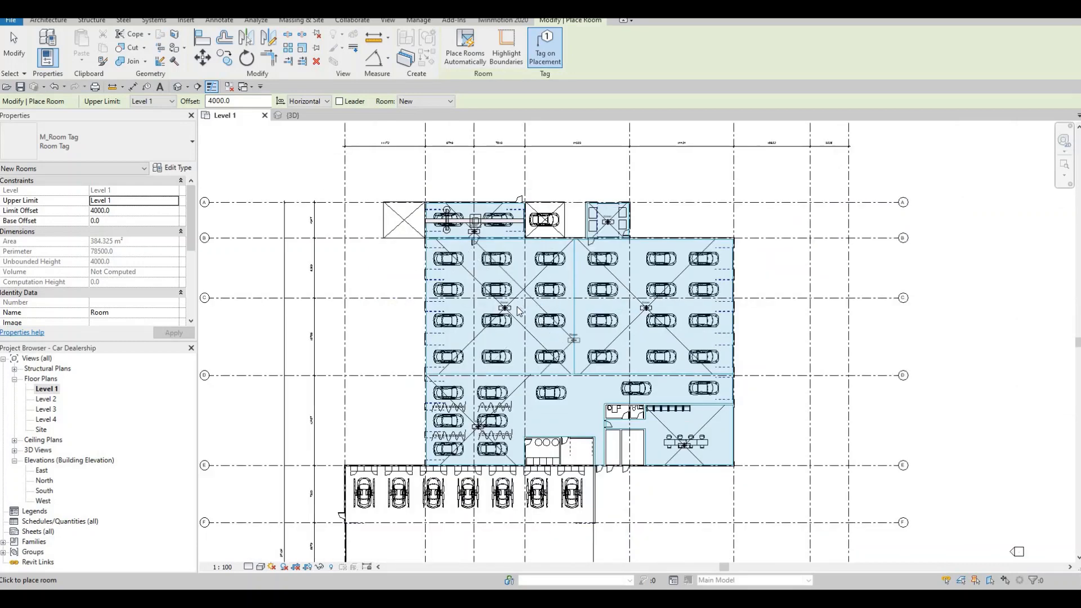
middle_click_drag(547, 450, 510, 303)
scroll(508, 305, "up", 5)
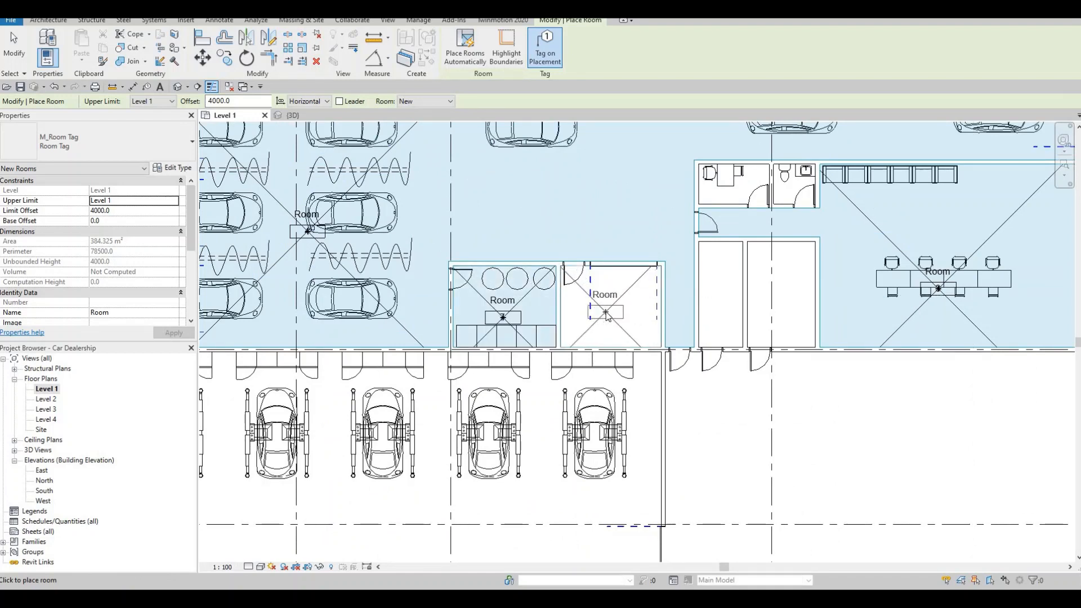
left_click(613, 314)
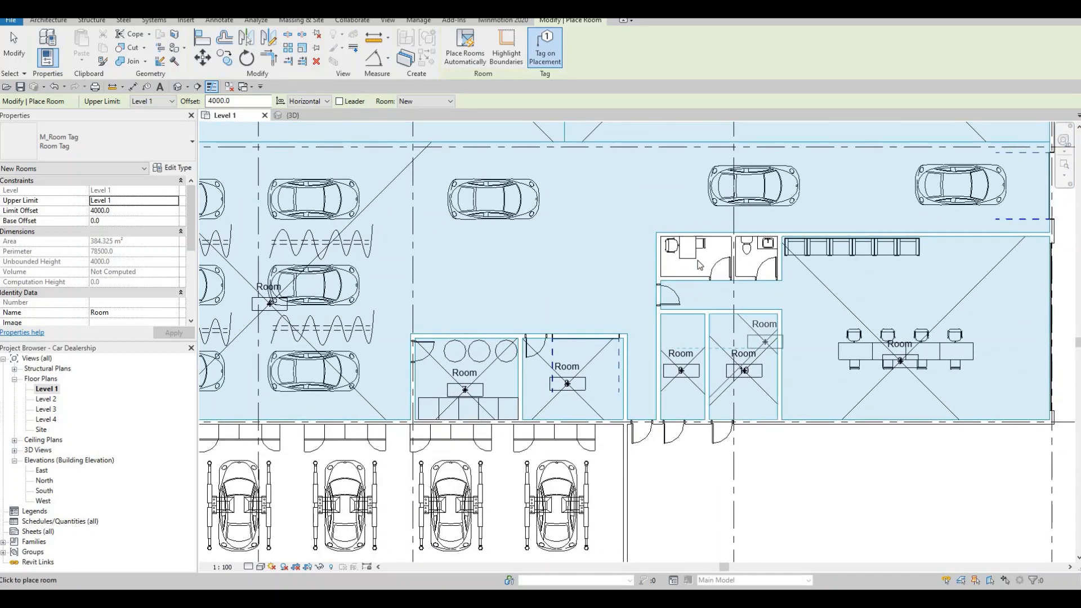
left_click(749, 265)
key("Escape")
scroll(585, 319, "down", 5)
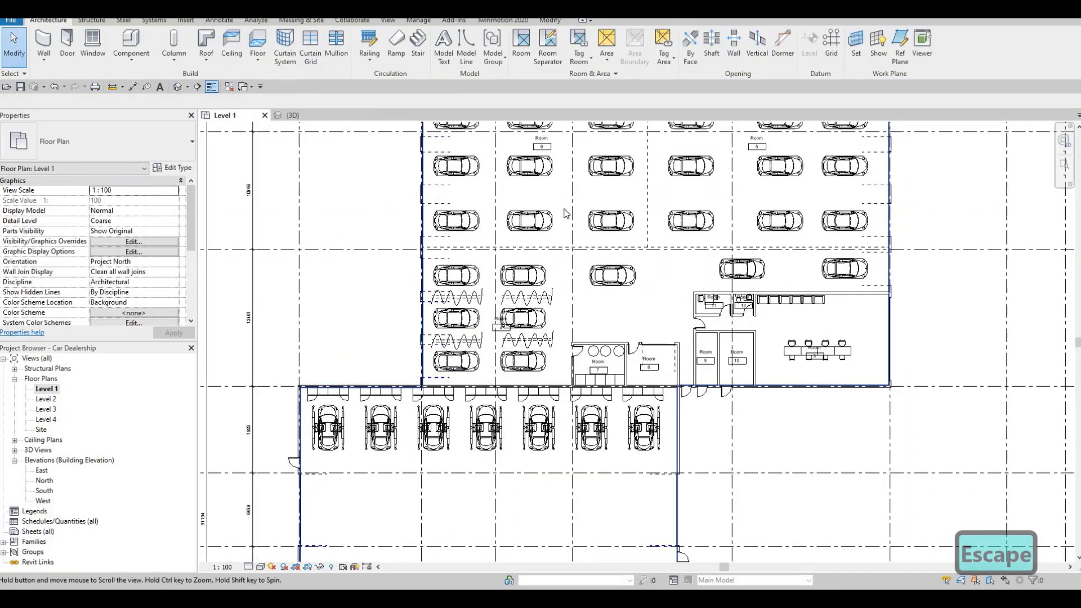
key("Escape")
key("Escape")
Step: Rename room 1, the two-car bay between grids A and B, as CAR WASH
scroll(586, 319, "down", 2)
scroll(518, 305, "up", 8)
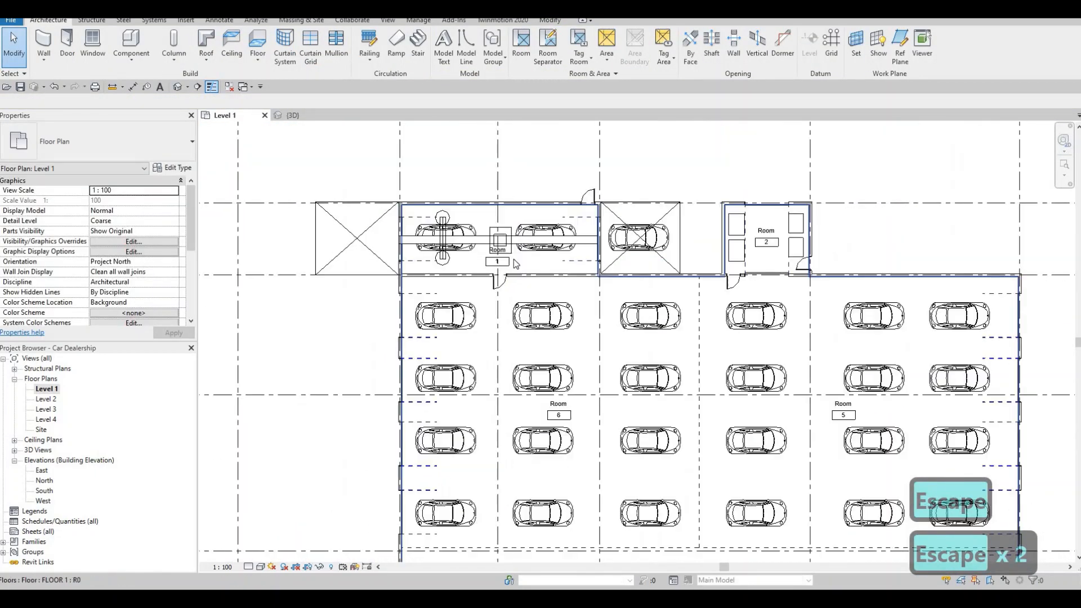
scroll(499, 280, "up", 2)
left_click(496, 280)
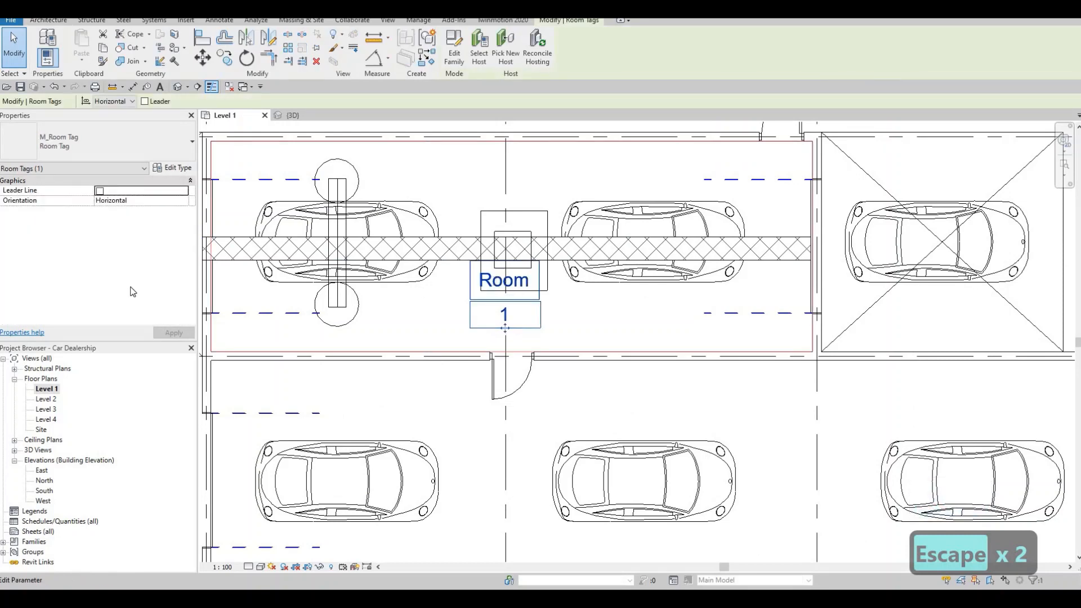
left_click(496, 281)
left_click(501, 283)
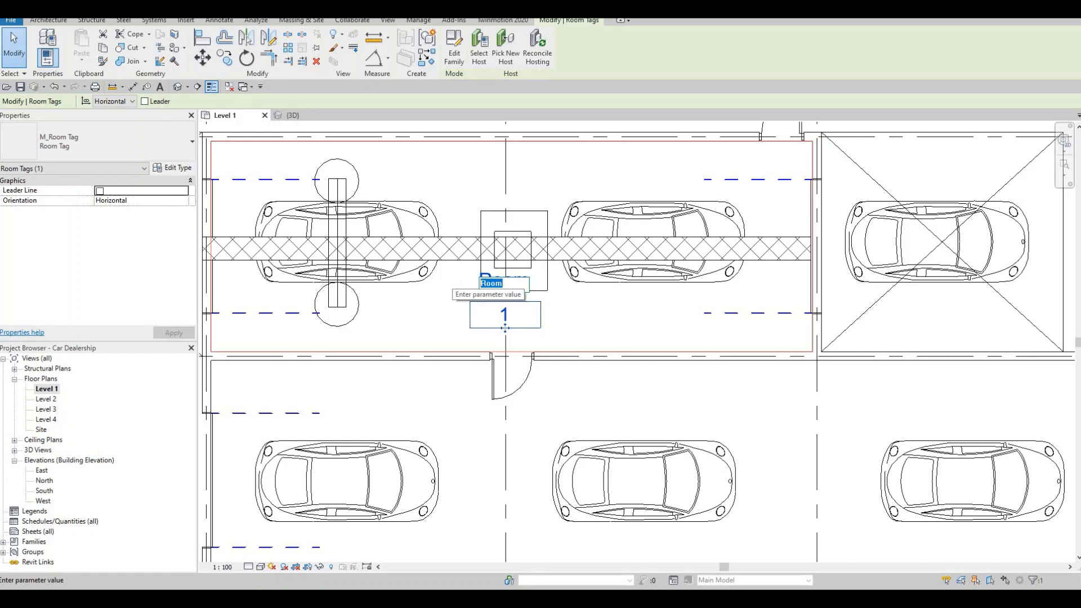
key("BackSpace")
type("CAR WA")
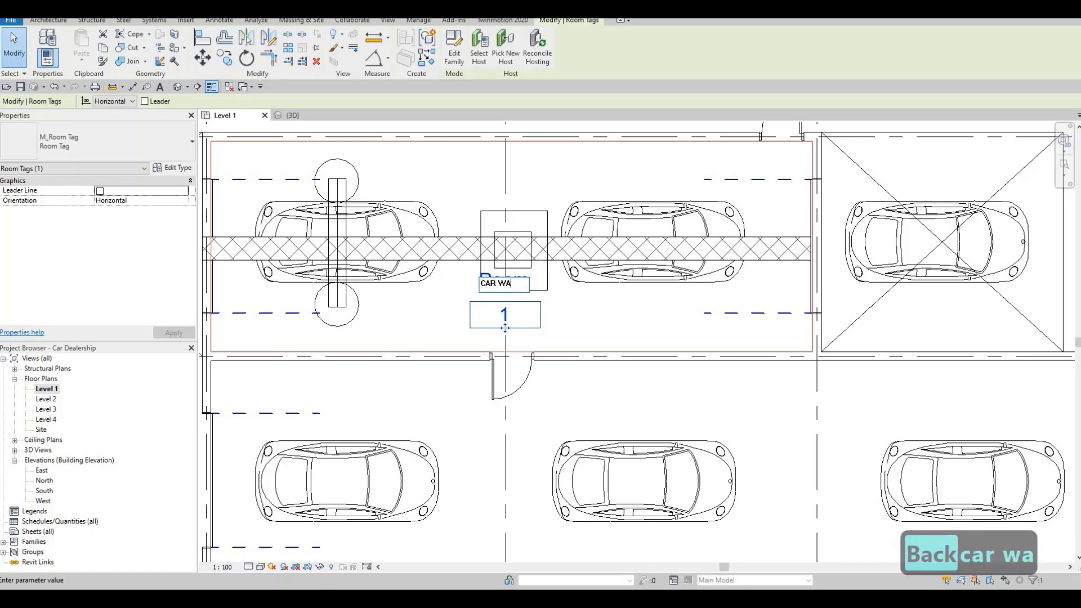
type("SH")
left_click(683, 322)
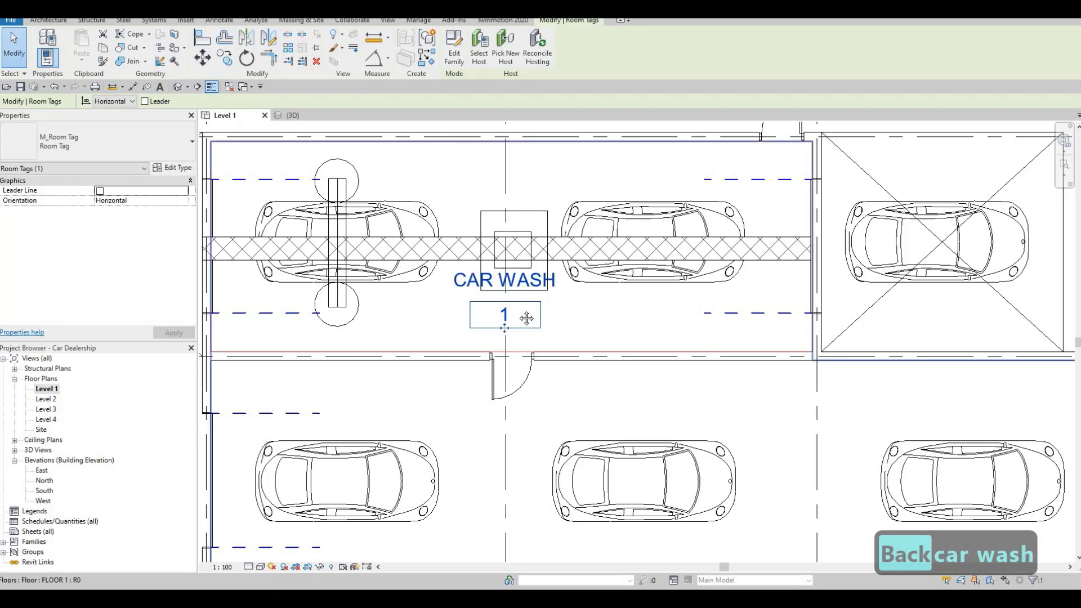
key("Escape")
Step: Rename room 2, the small room between grids A and B, as GARBAGE ROOM
scroll(739, 234, "down", 2)
middle_click_drag(739, 235, 531, 226)
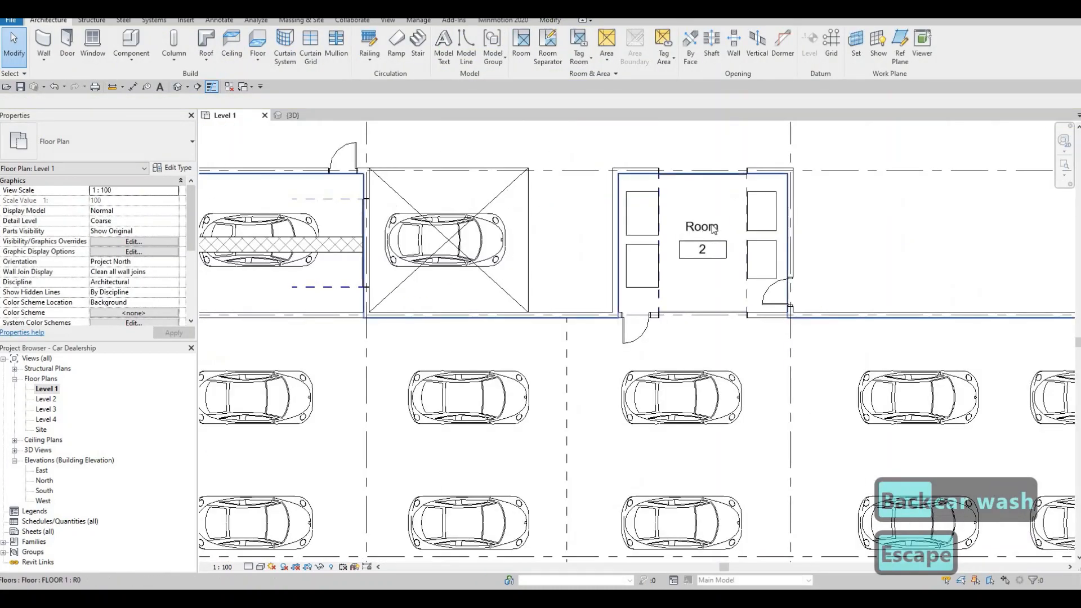
left_click(712, 228)
left_click(712, 226)
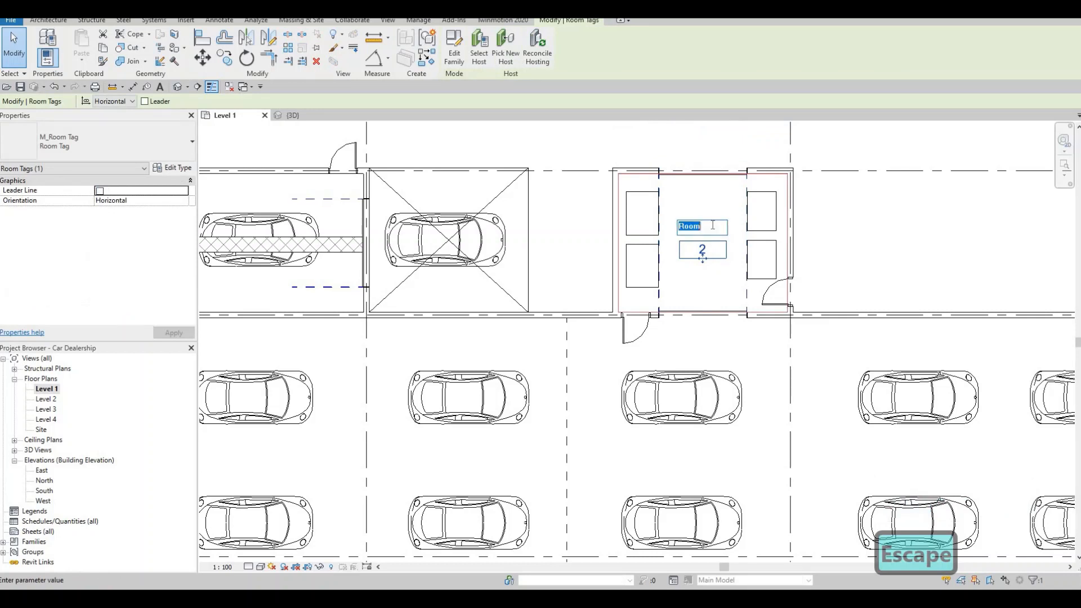
type("GAR")
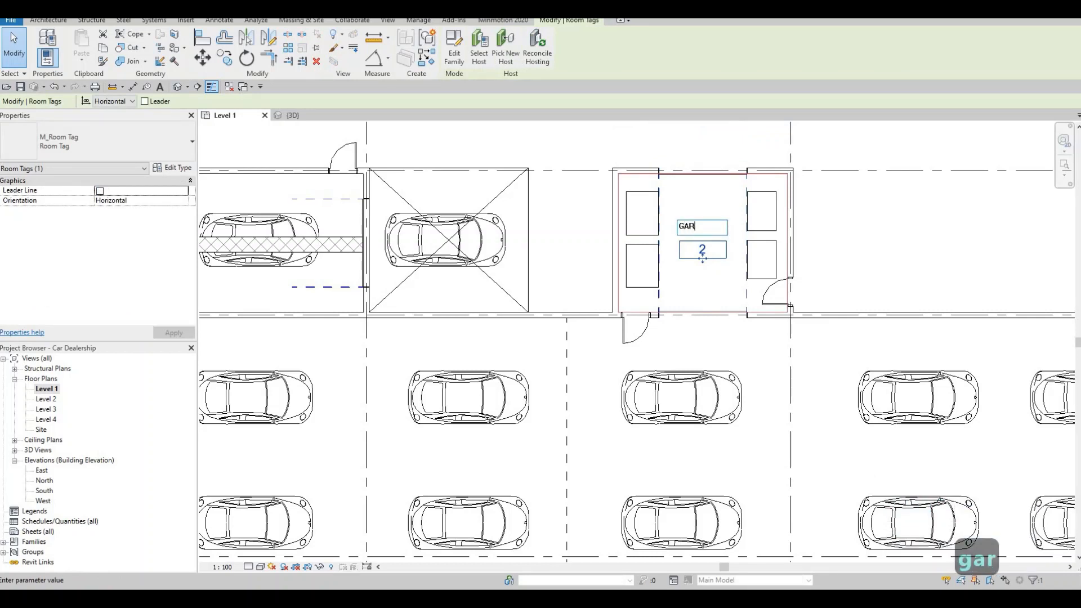
type("BAGE")
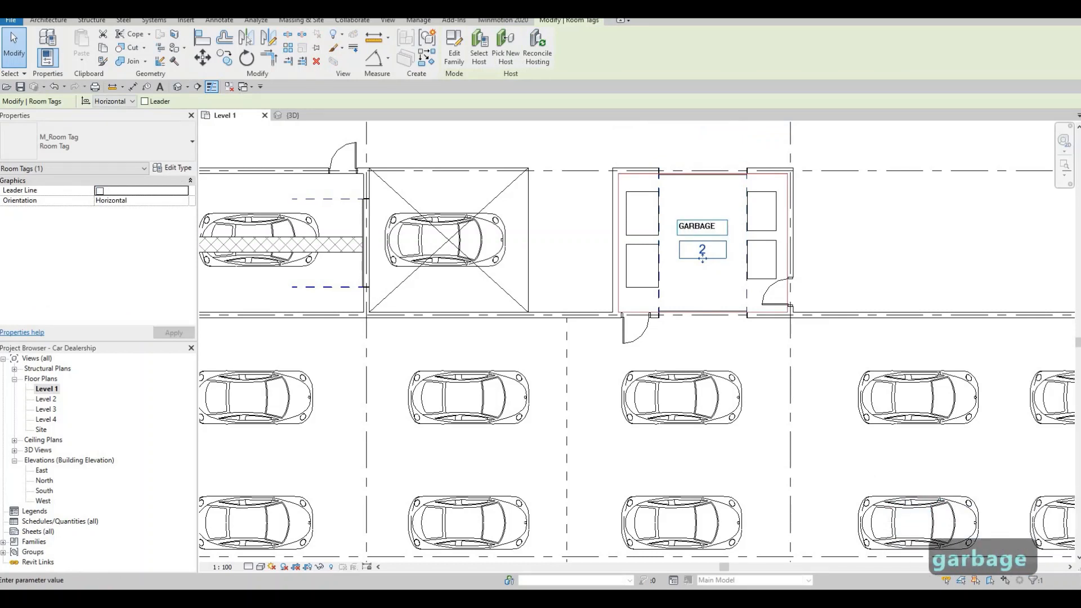
type(" ROOM")
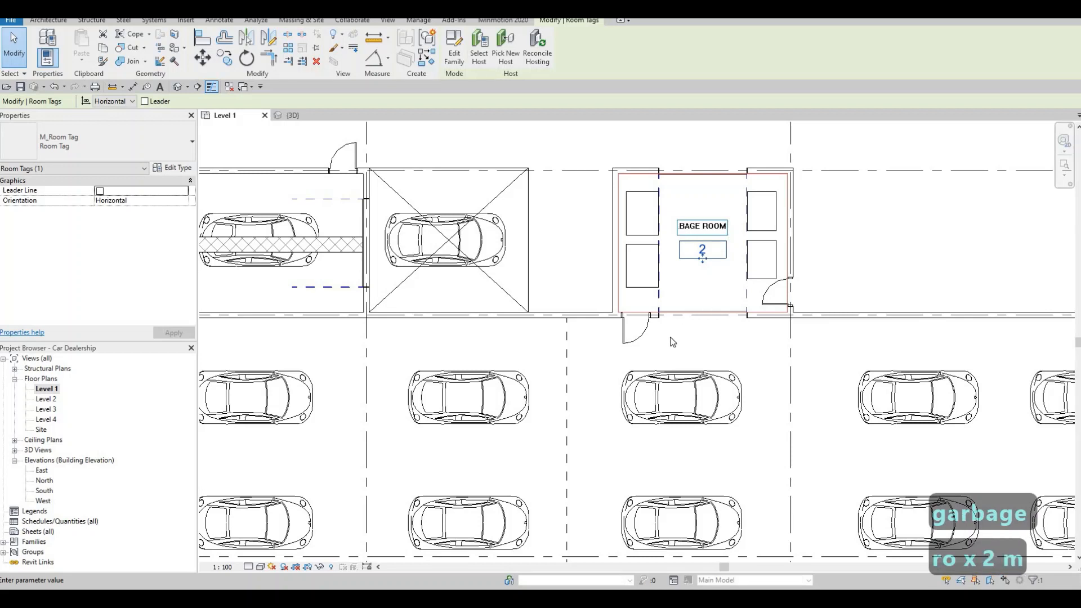
left_click(673, 342)
key("Escape")
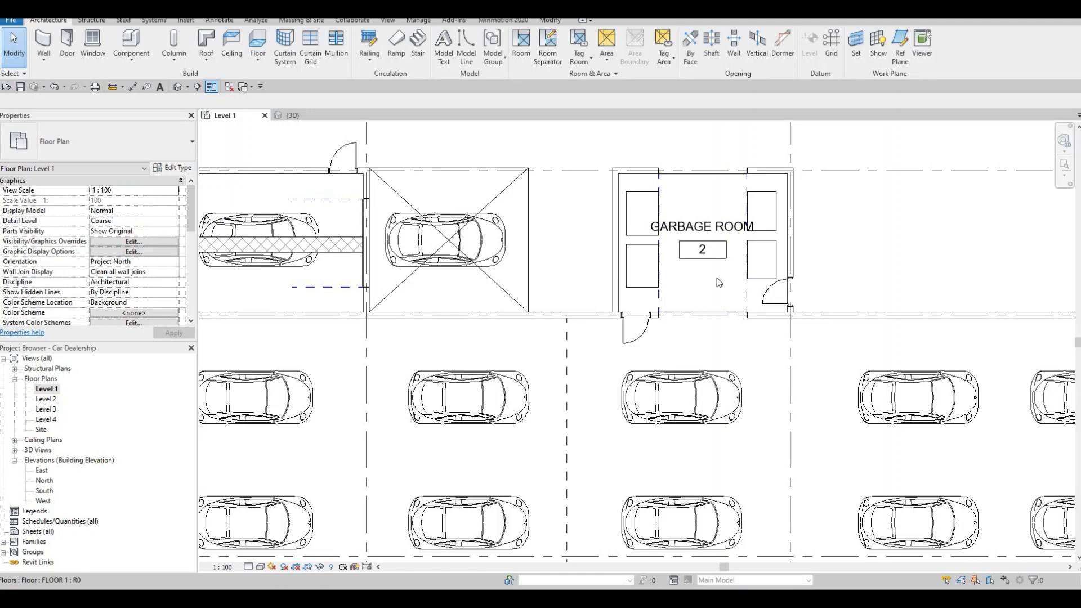
scroll(665, 270, "down", 1)
scroll(662, 262, "down", 1)
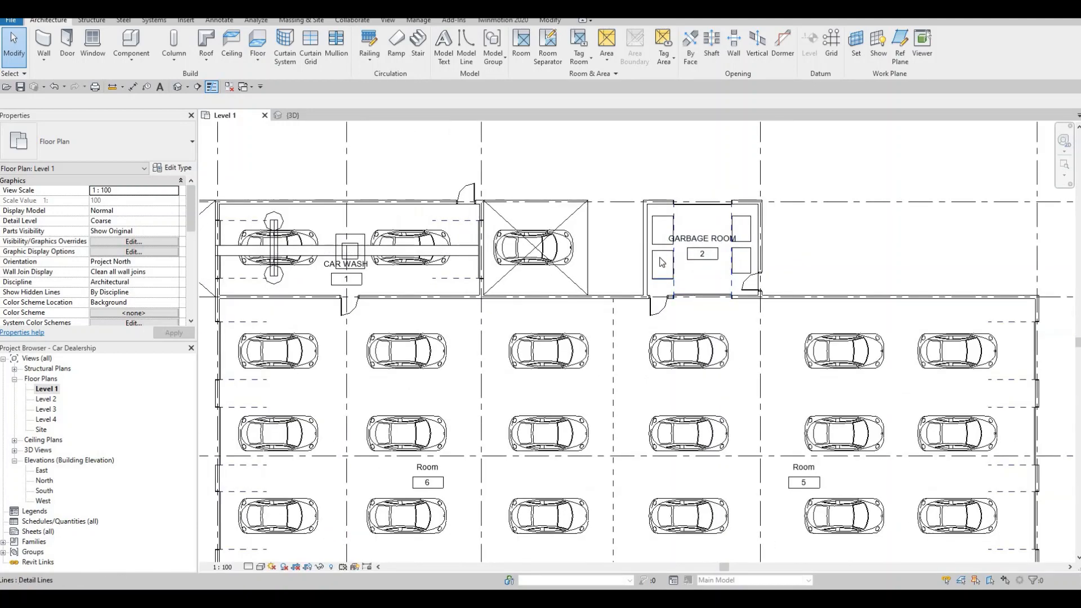
Step: Examine the car hall layout around the car wash, the garbage room and rooms 5 and 6
middle_click_drag(549, 317, 578, 267)
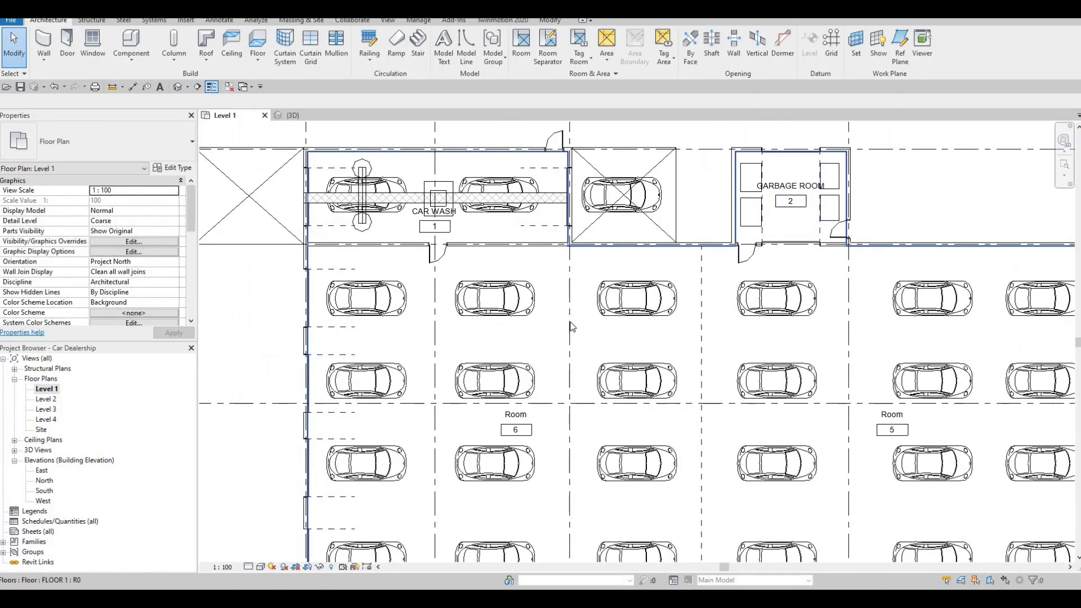
scroll(572, 284, "down", 1)
scroll(560, 306, "down", 1)
middle_click_drag(560, 321, 557, 276)
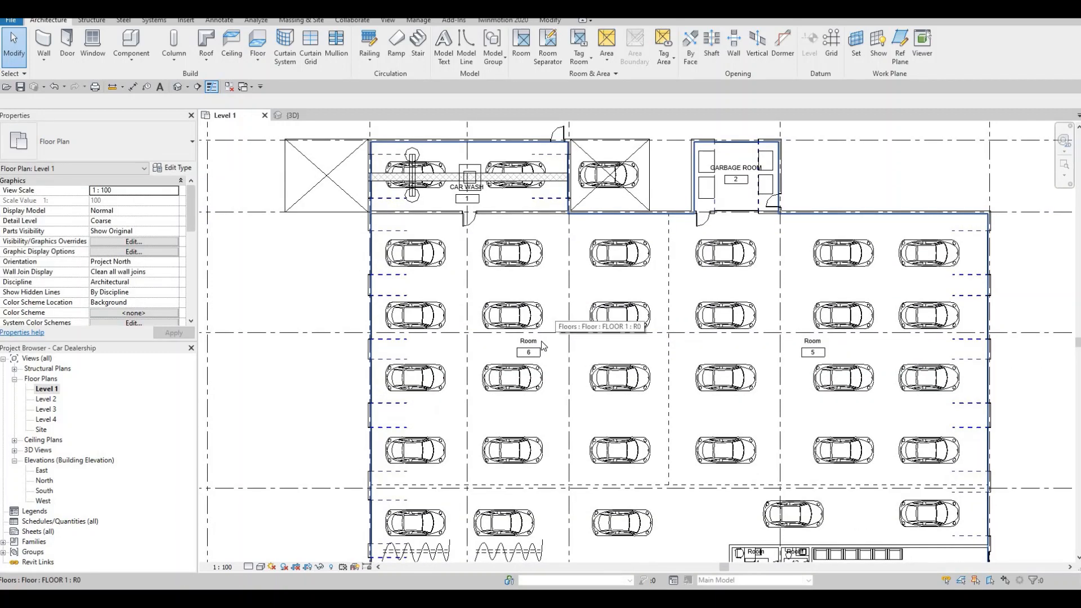
scroll(539, 347, "up", 2)
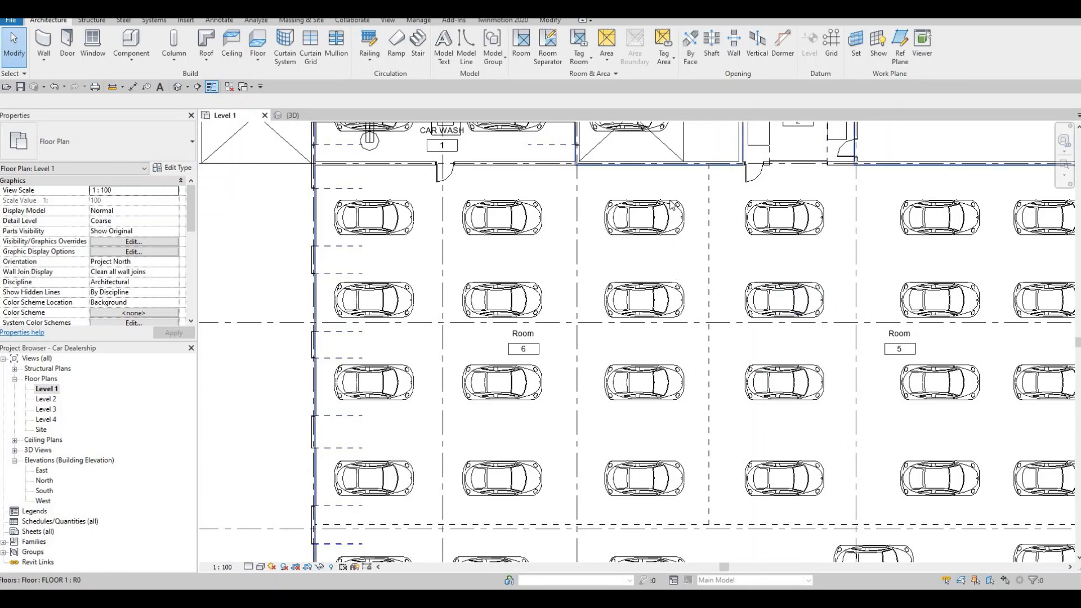
middle_click_drag(694, 256, 636, 324)
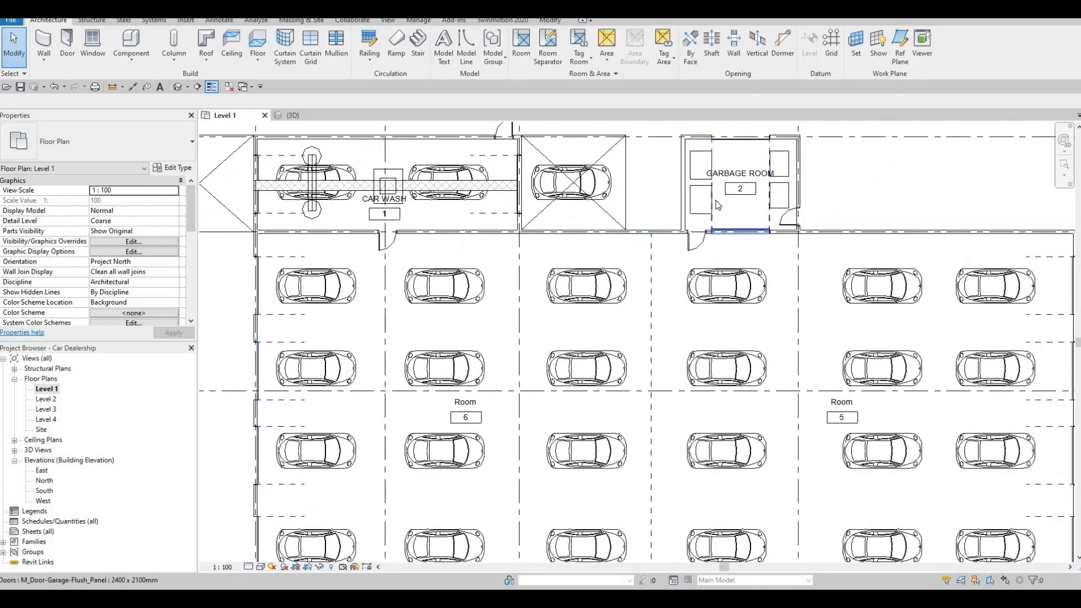
scroll(717, 197, "up", 1)
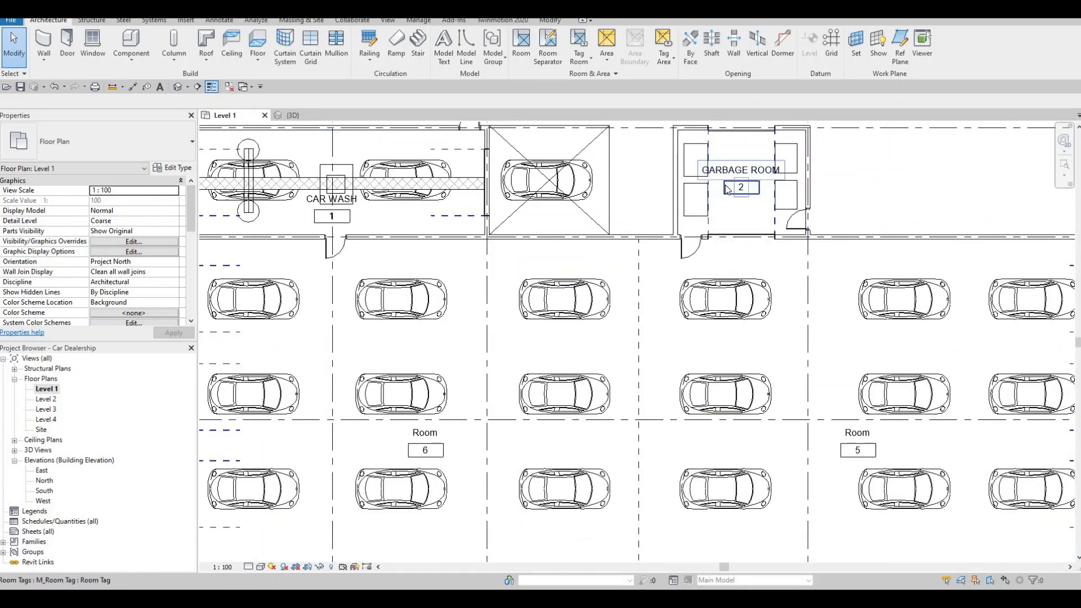
middle_click_drag(547, 290, 590, 220)
scroll(555, 239, "down", 2)
middle_click_drag(545, 310, 503, 244)
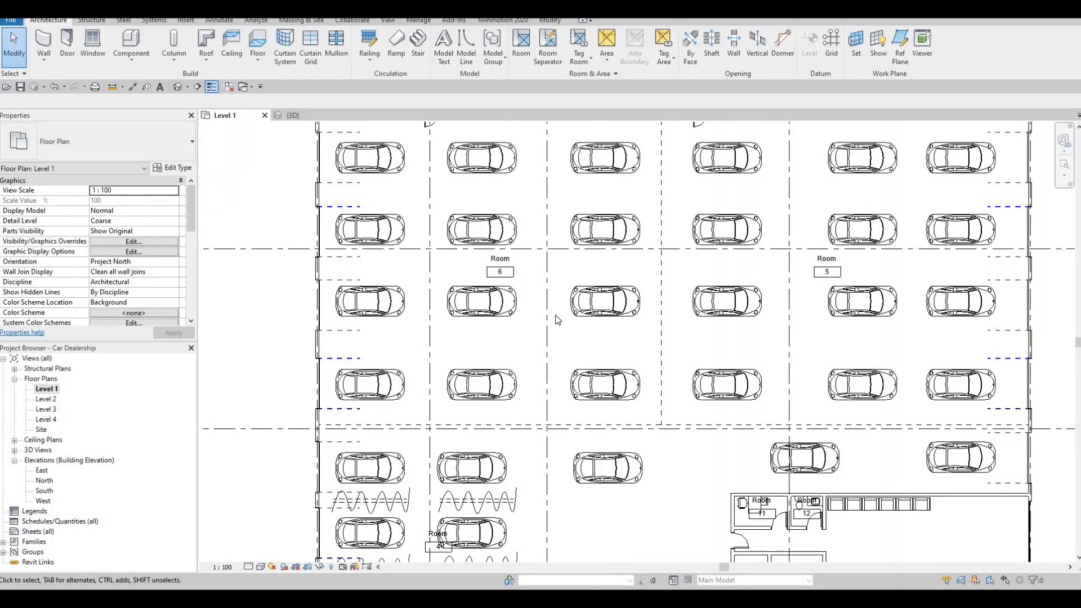
Step: Rename room 6, the west half of the car hall north of the horizontal separator, as REPAIR PLANNING
left_click(506, 259)
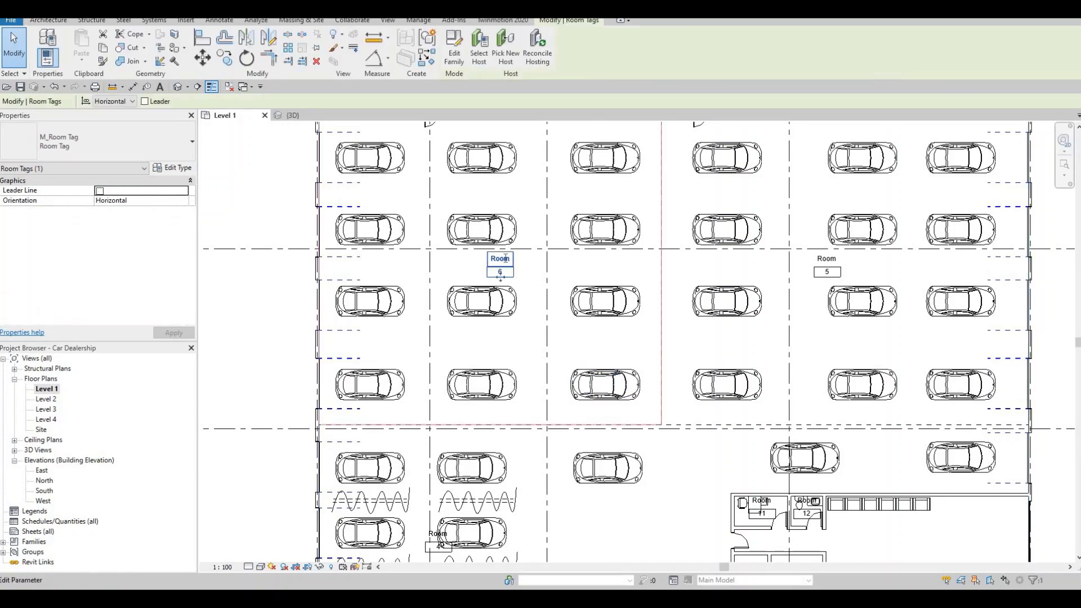
left_click(506, 258)
key("F1")
key("F1")
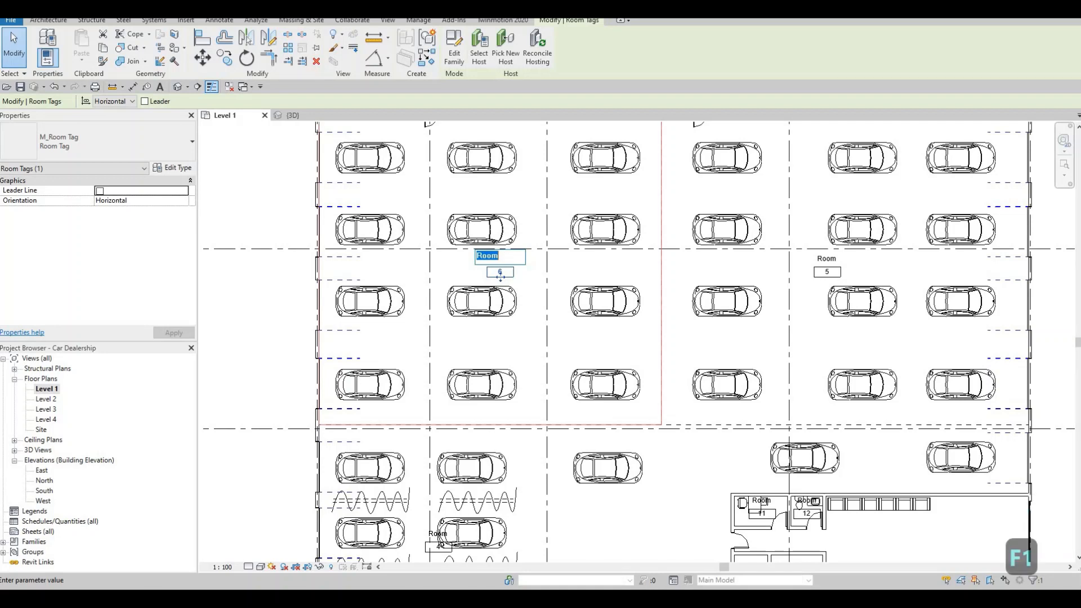
type("REPAIRE")
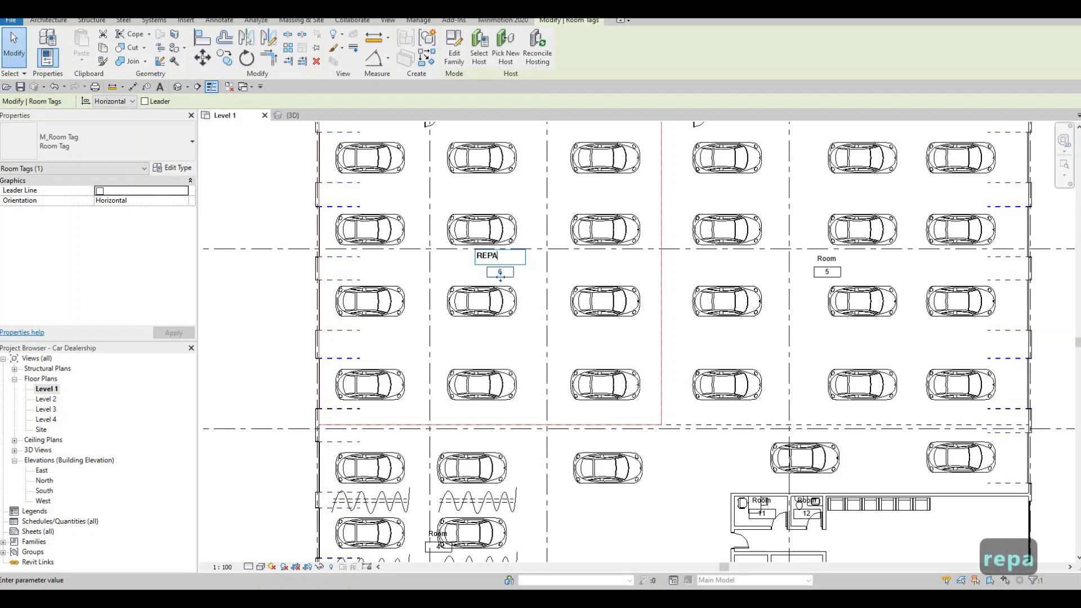
key("BackSpace")
key("BackSpace")
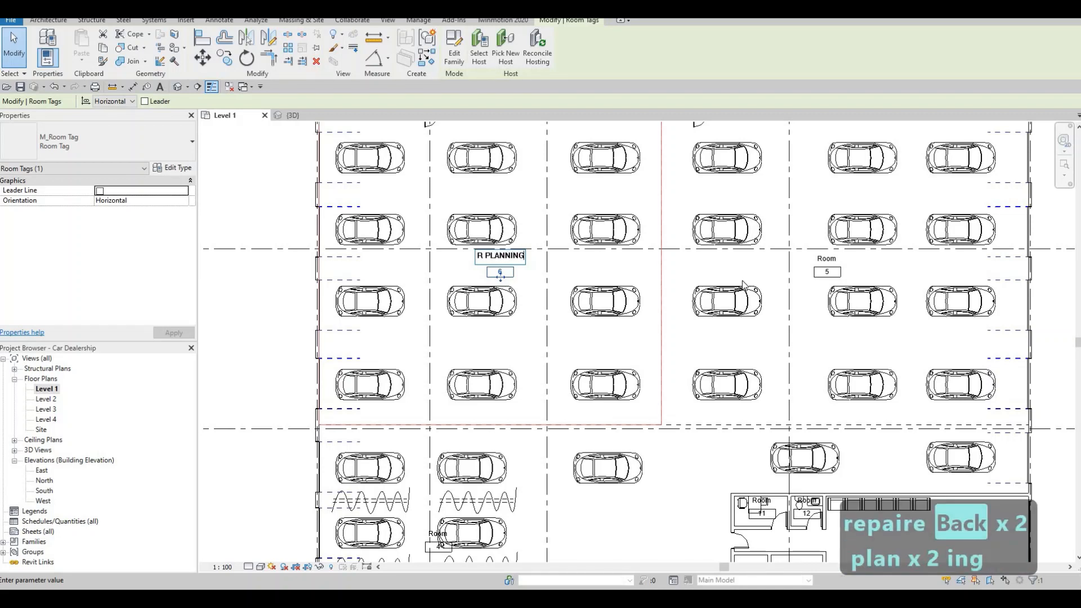
Step: Rename room 5, the east half of the car hall north of the horizontal separator, as SERVICE 1
left_click(827, 260)
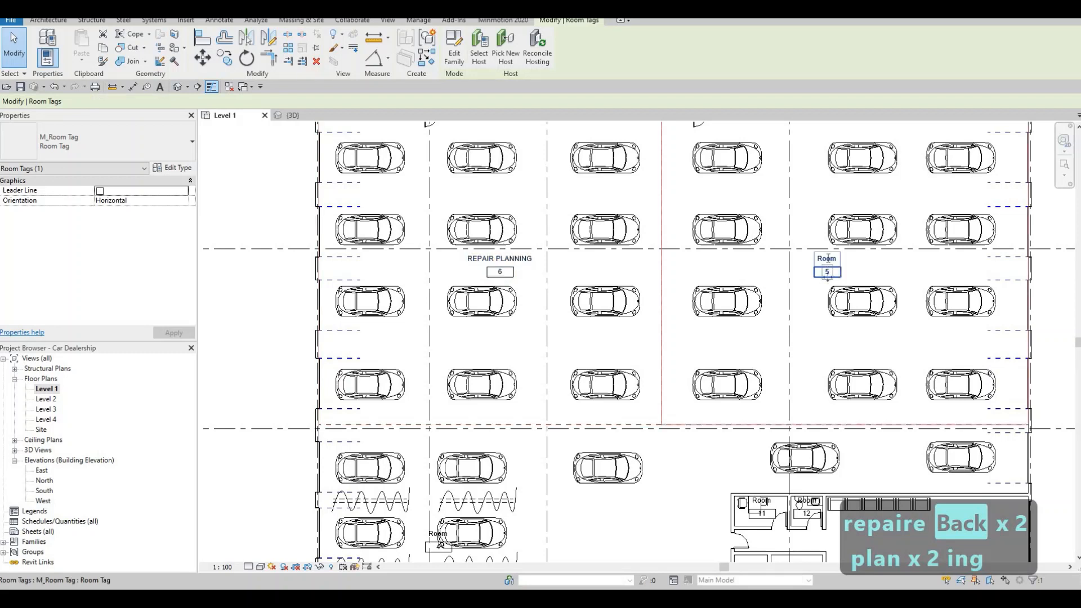
left_click(827, 259)
type("D")
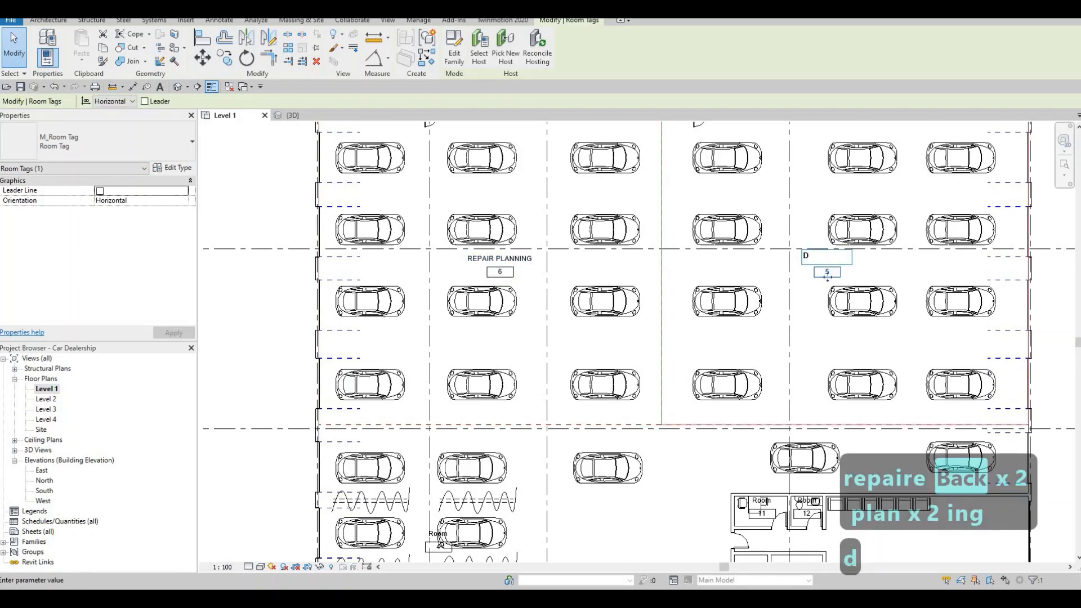
key("BackSpace")
type("SERVICE ")
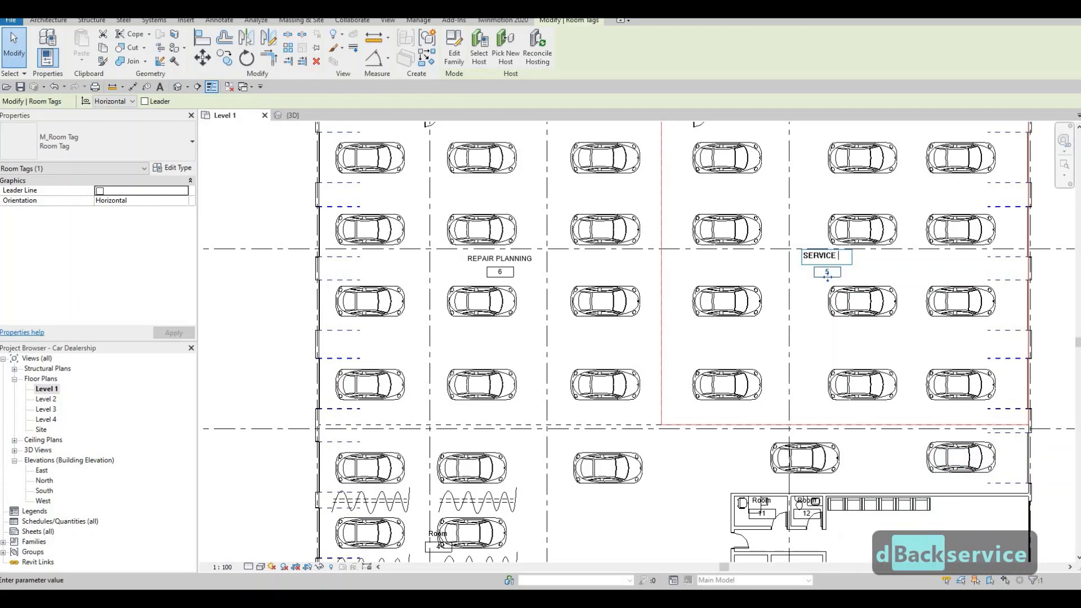
type("1")
left_click(768, 317)
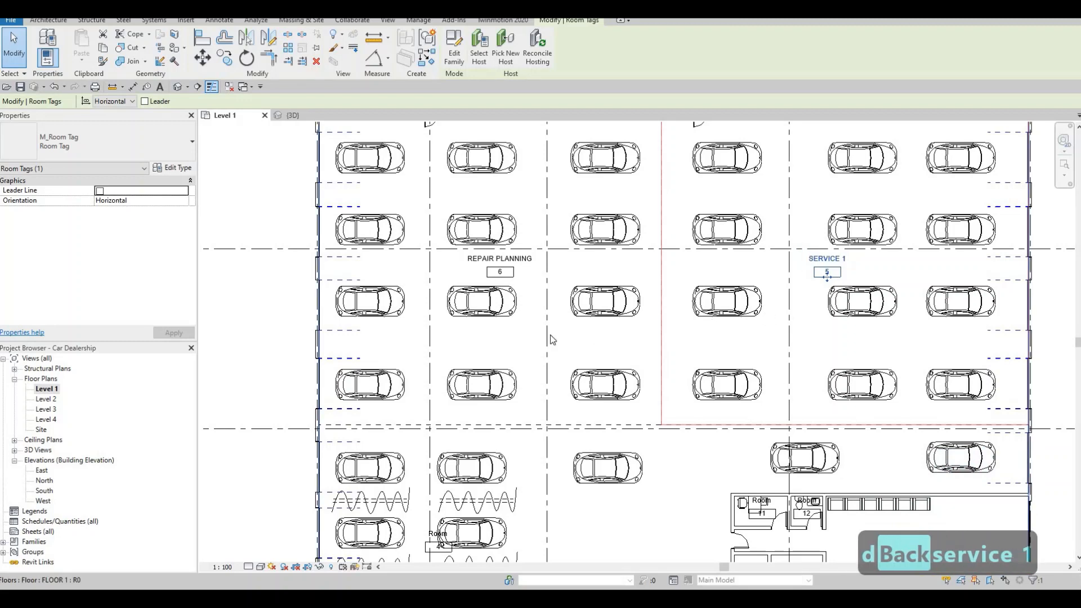
Step: Rename the large room south of the horizontal separator, tagged among its west-side cars, as WASH BAY
middle_click_drag(549, 336, 541, 266)
scroll(540, 267, "down", 1)
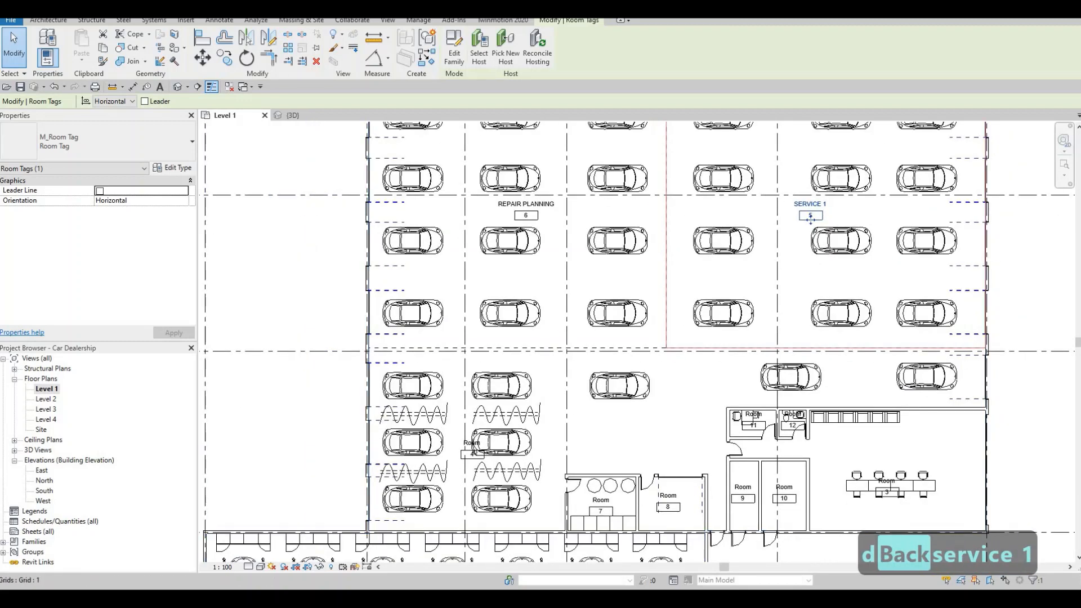
left_click(472, 452)
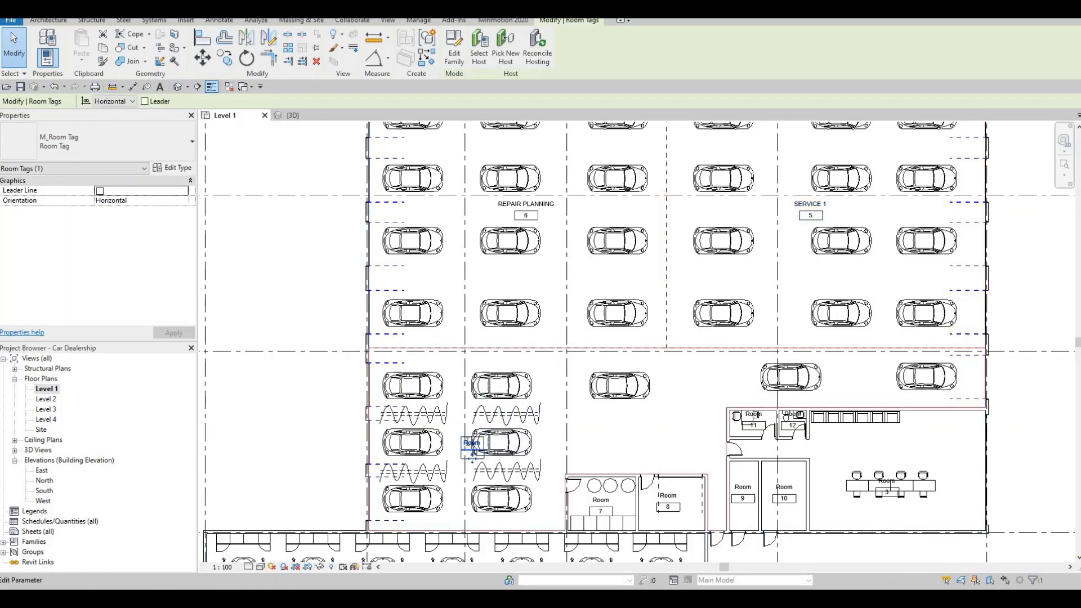
left_click(472, 445)
type("WASH BAY")
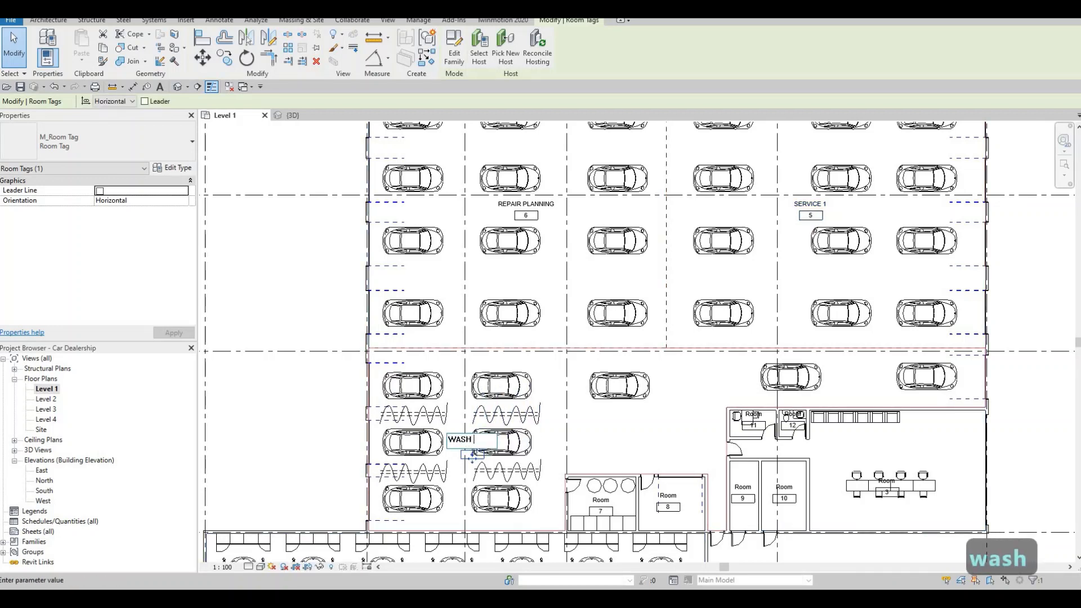
left_click(588, 430)
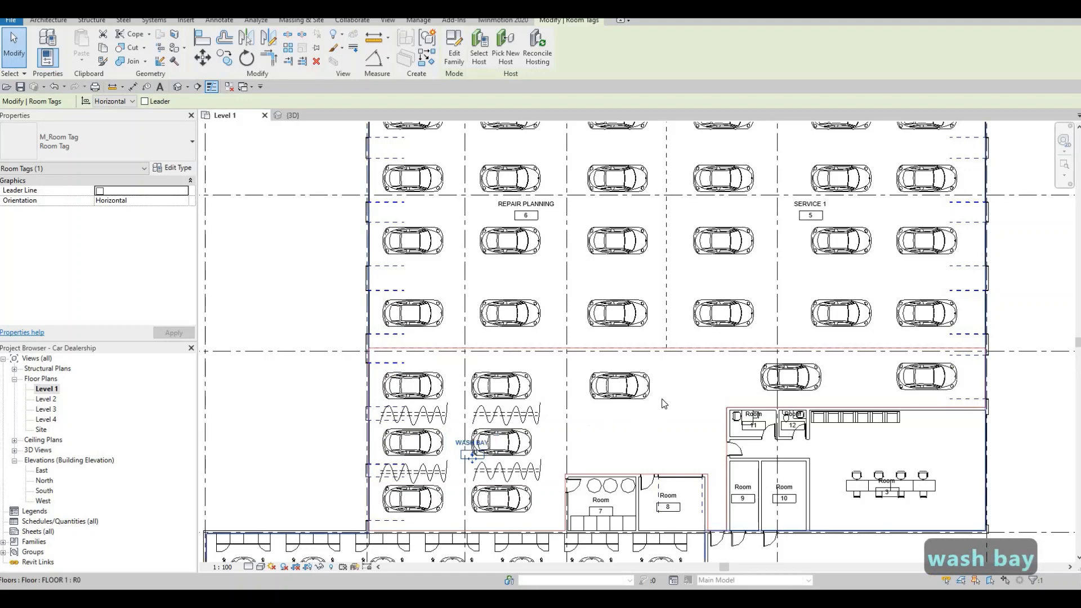
Step: Rename room 8, the small room with the garage door, as TOOL ROOM
scroll(623, 412, "up", 4)
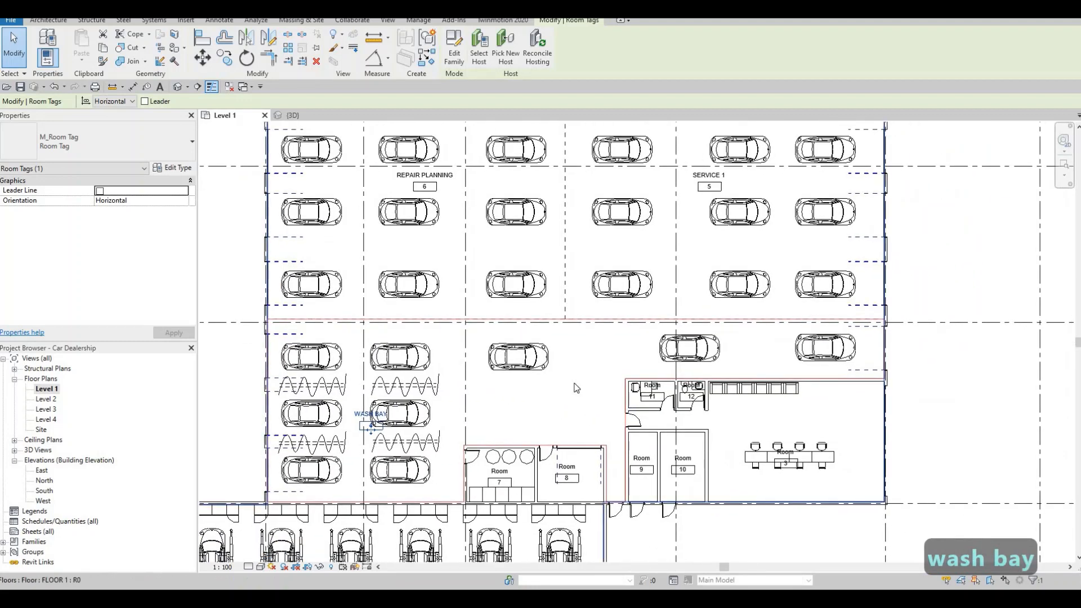
scroll(573, 432, "up", 2)
left_click(569, 427)
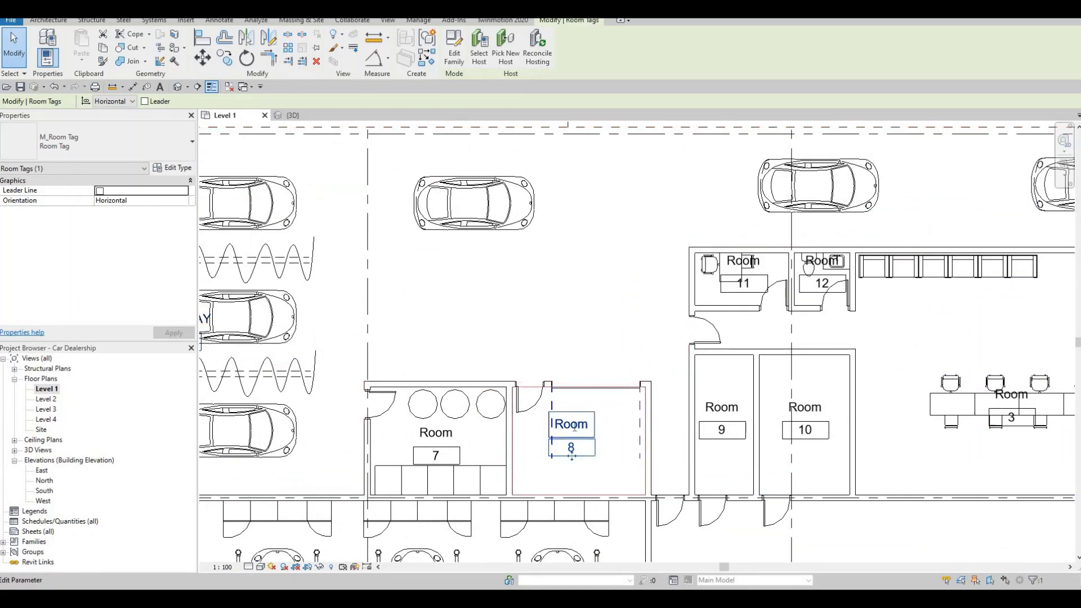
left_click(575, 426)
type("T")
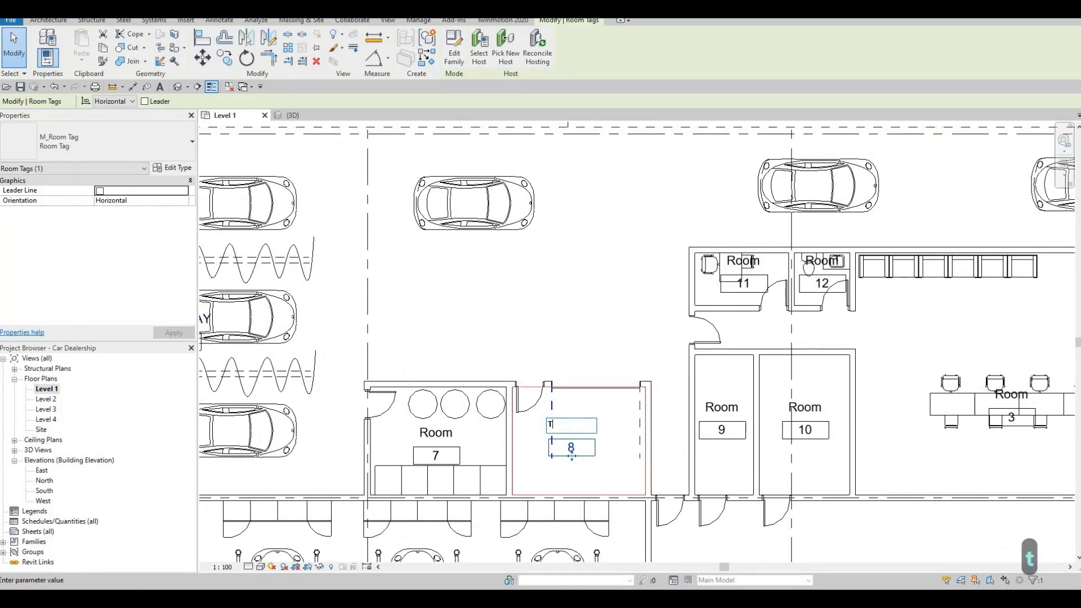
type("OOL ROOM")
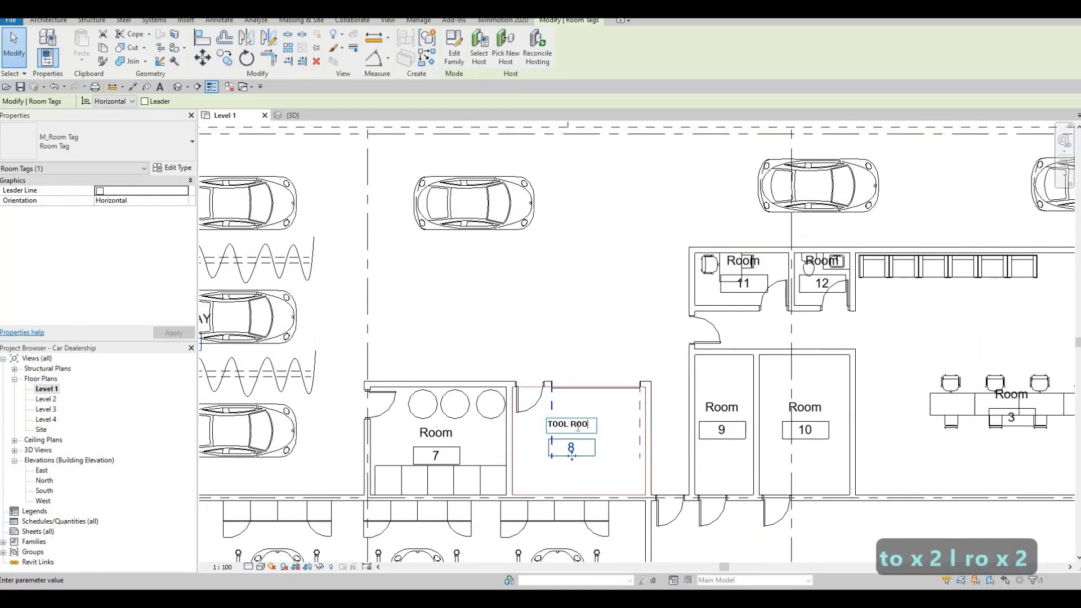
Step: Rename room 7, the small room with the three round tanks west of the tool room, as WASH BAY STORAGE
left_click(446, 443)
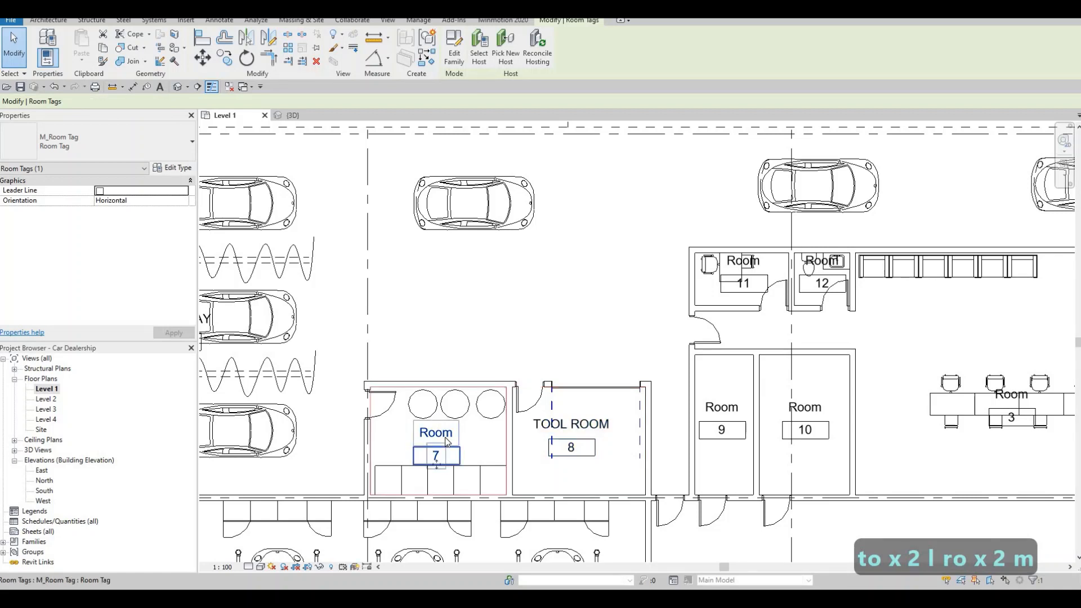
left_click(436, 432)
type("WAS")
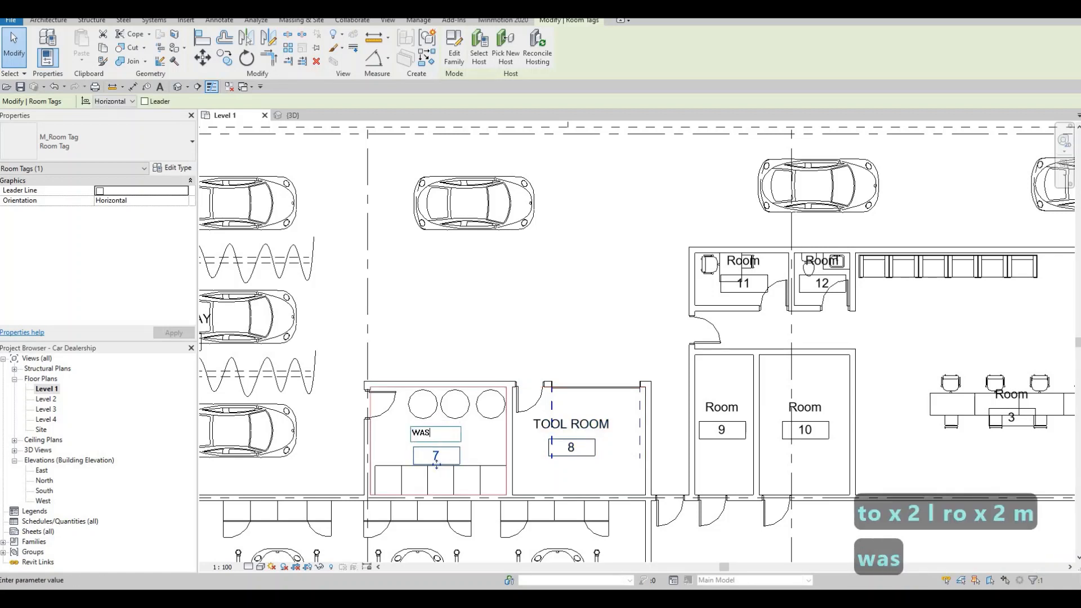
type("H BAY AREA")
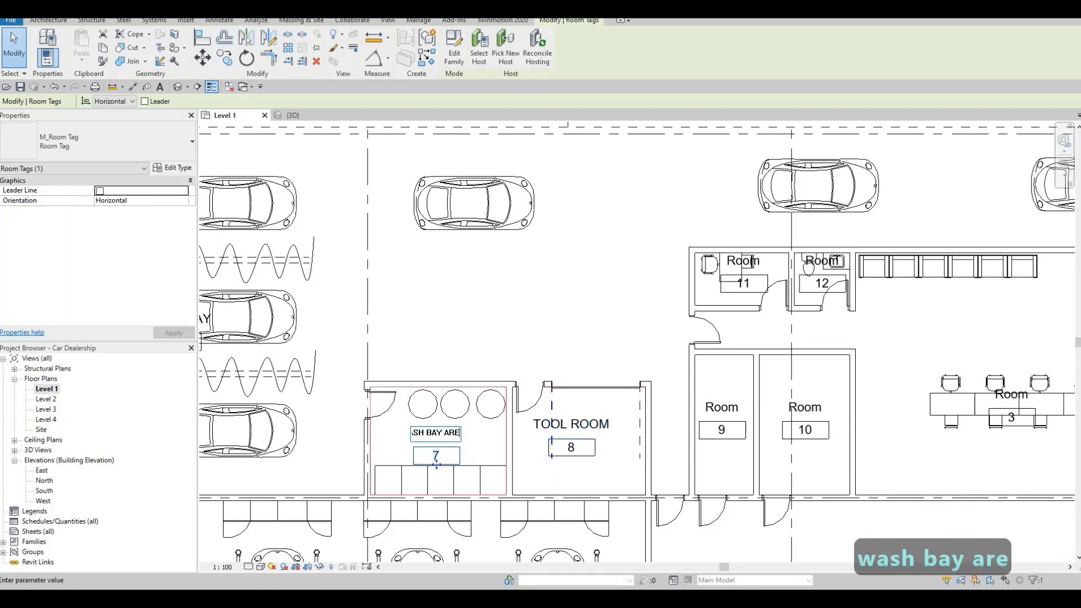
key("BackSpace")
key("BackSpace")
key("BackSpace")
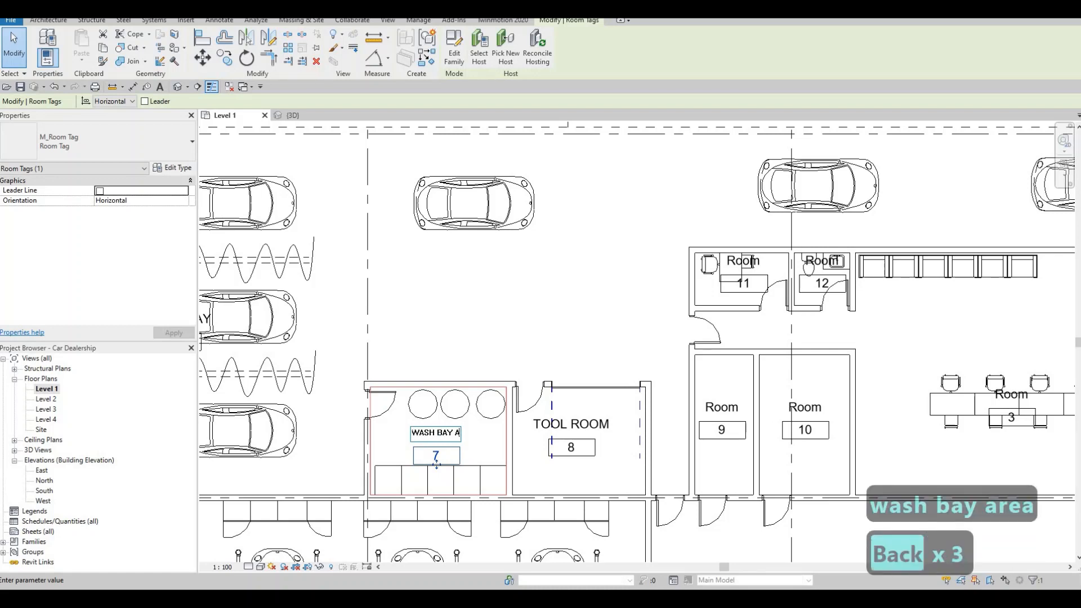
type("STORAGE")
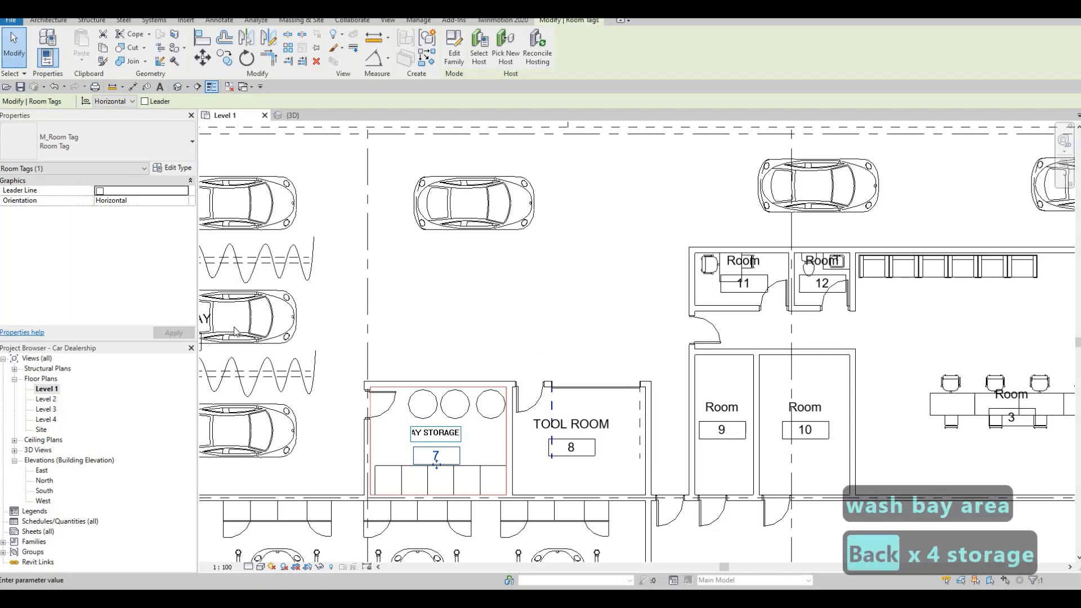
key("Escape")
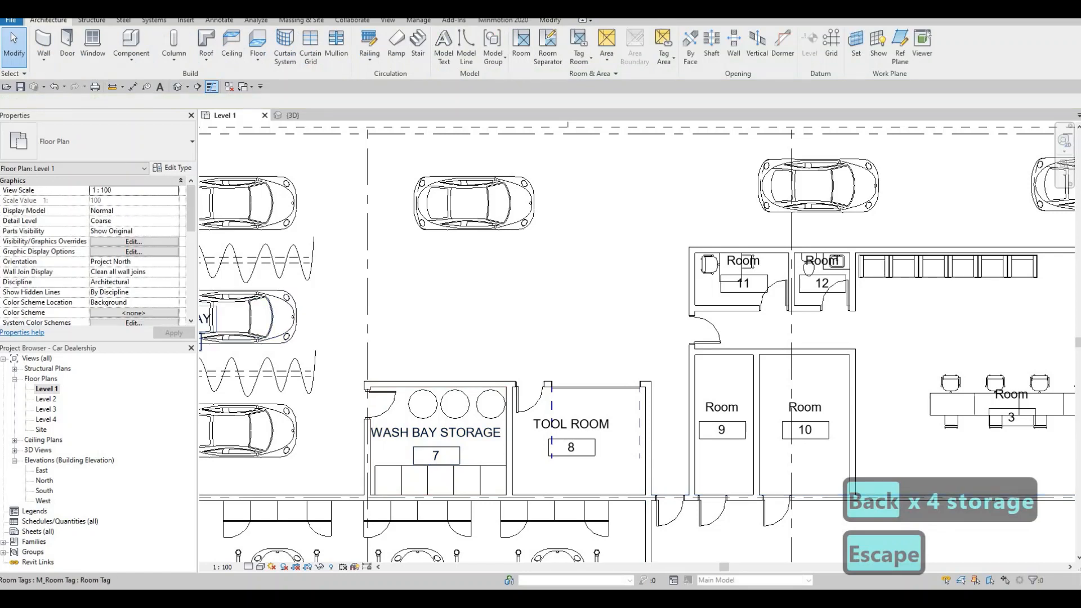
Step: Rename room 9, the western of the two narrow rooms, as SPRINKLER ROOM
left_click(718, 407)
left_click(719, 407)
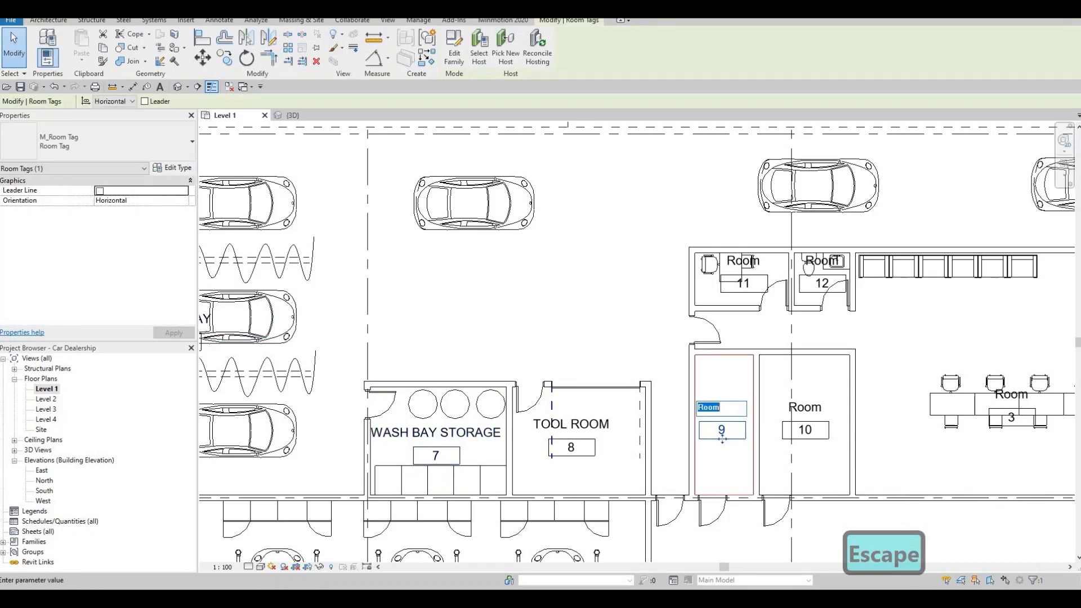
type("SPRIKL")
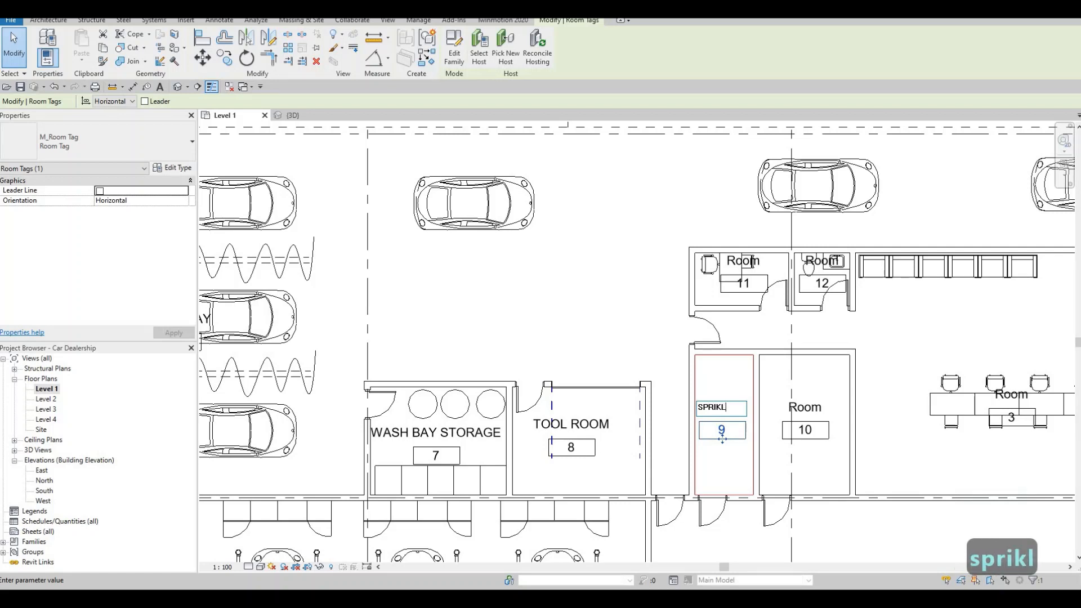
type("ER")
type("ROOM")
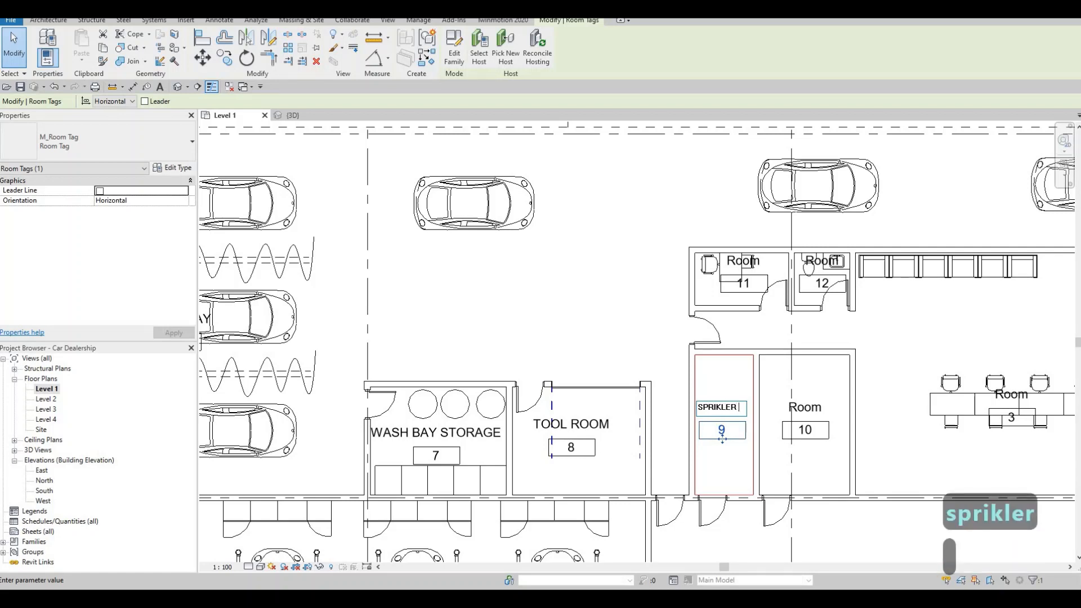
left_click(813, 416)
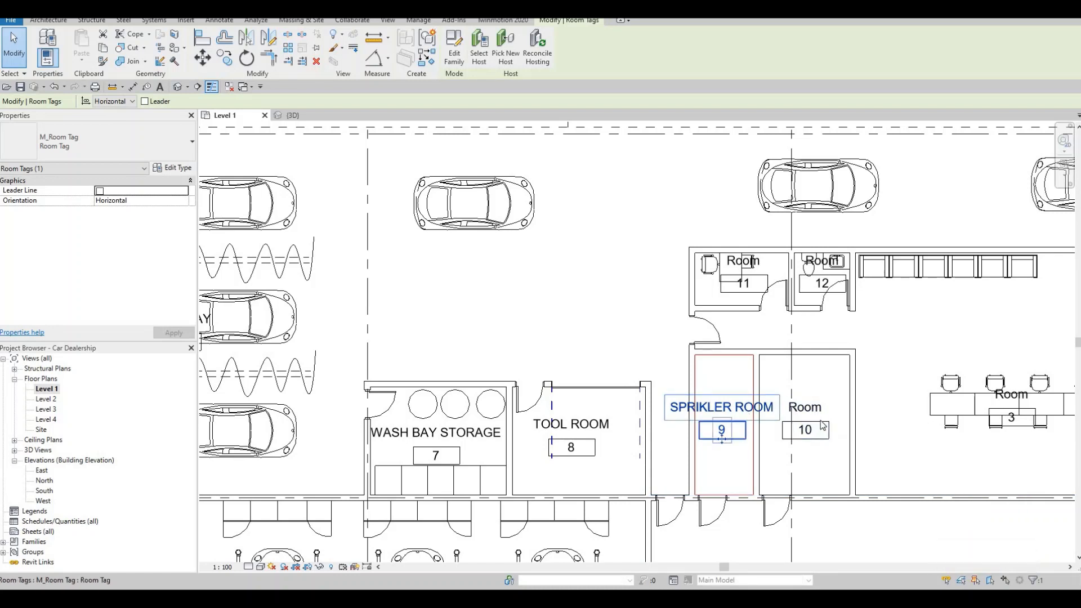
left_click(686, 410)
left_click(707, 411)
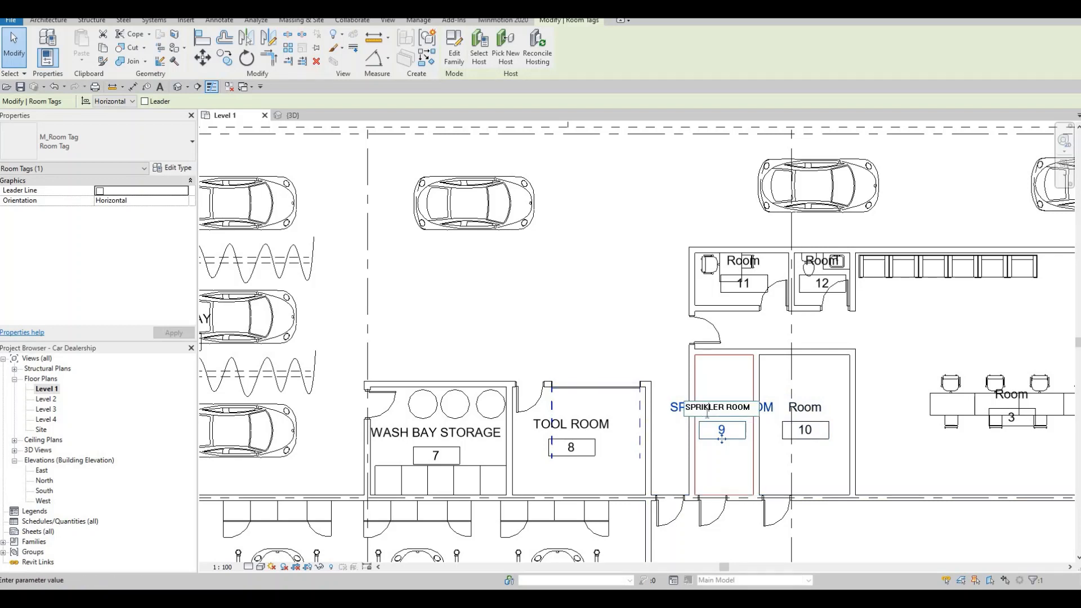
key("BackSpace")
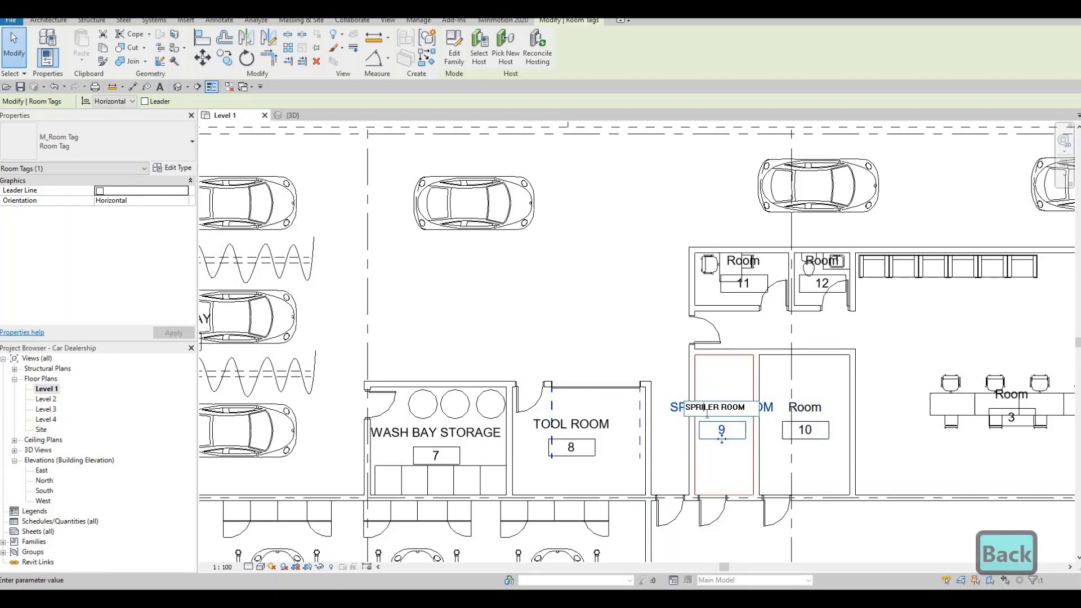
type("nk")
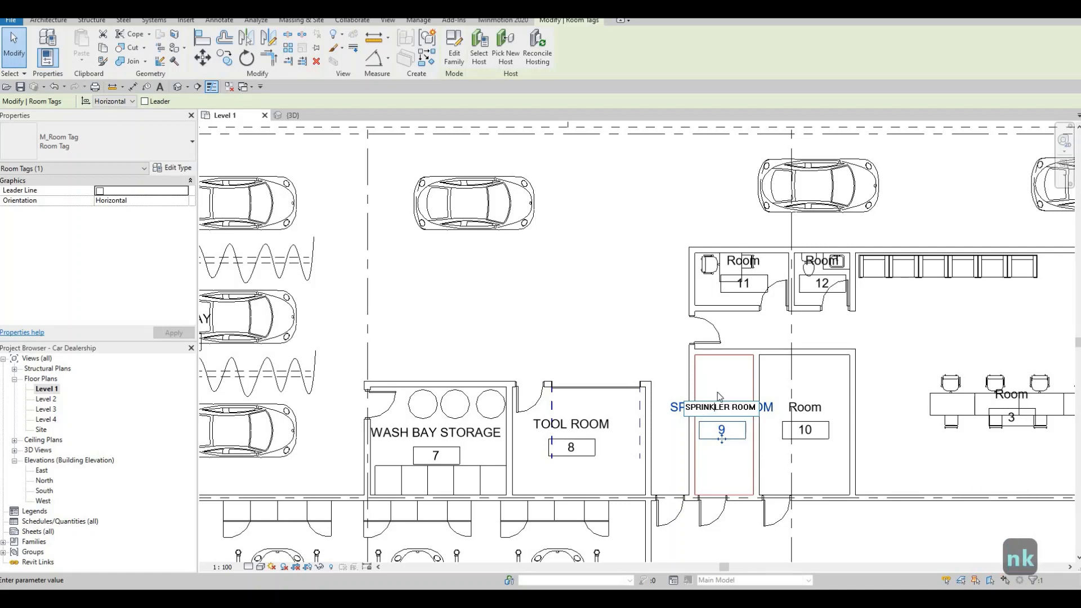
Step: Rename room 10, the room directly east of the sprinkler room, as ELECTRICAL ROOM
left_click(735, 414)
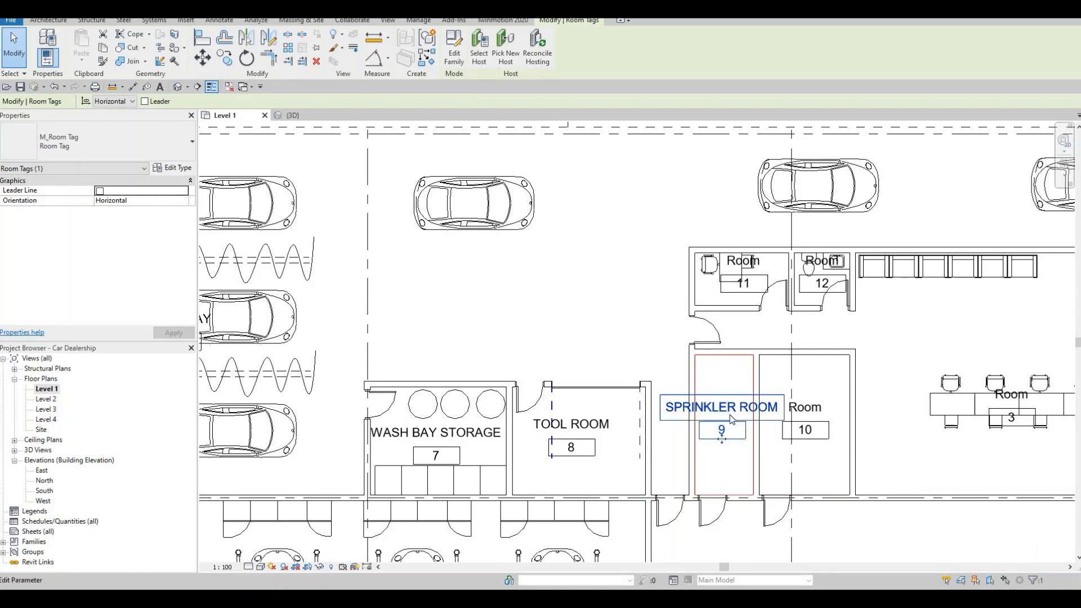
left_click(811, 410)
left_click(811, 407)
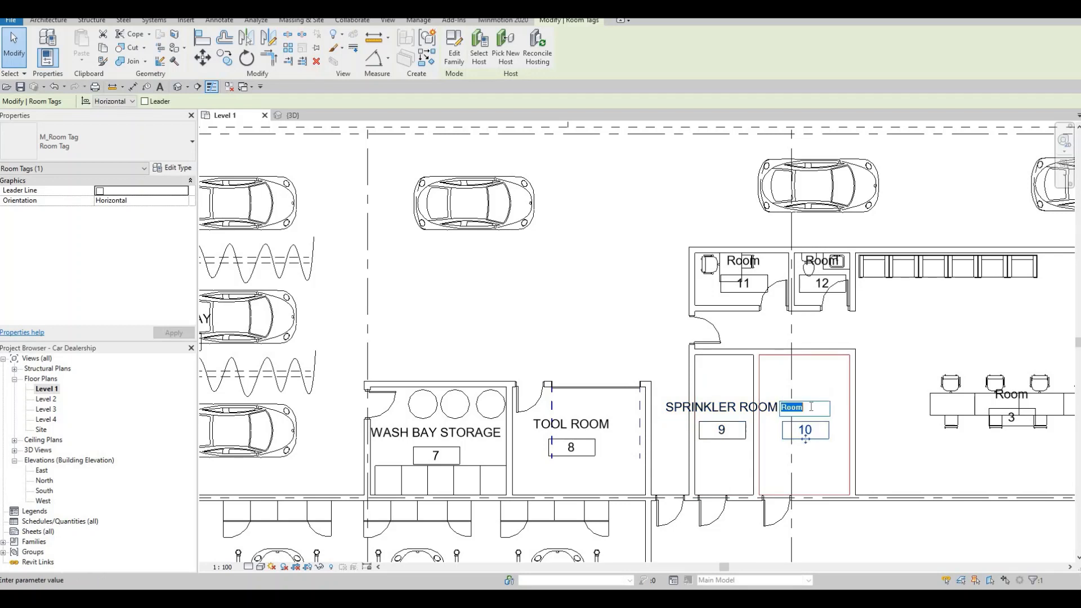
type("EL")
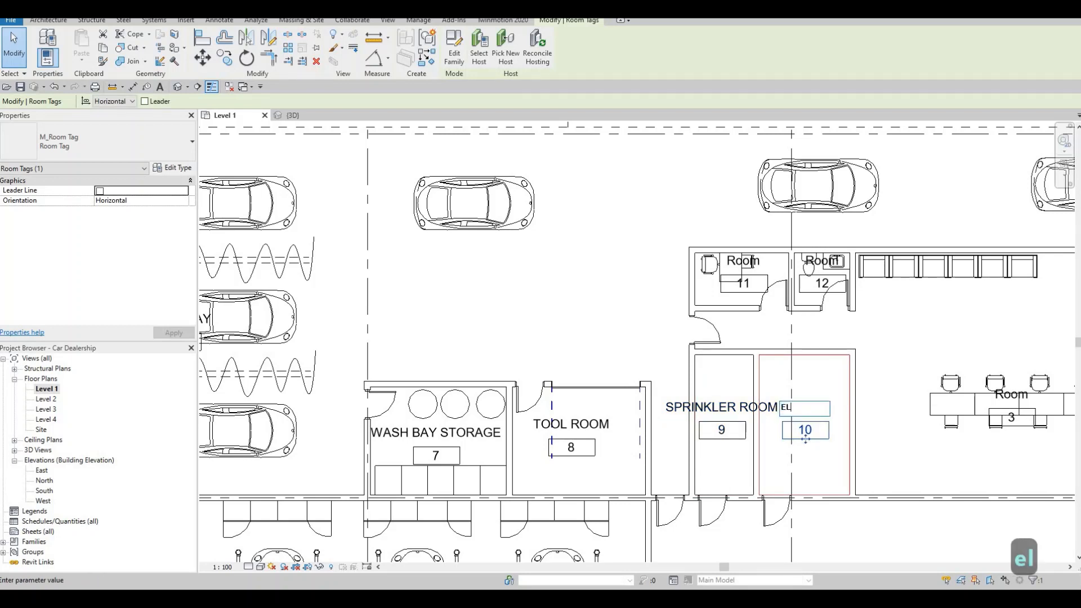
type("ECTRICAL ROOM")
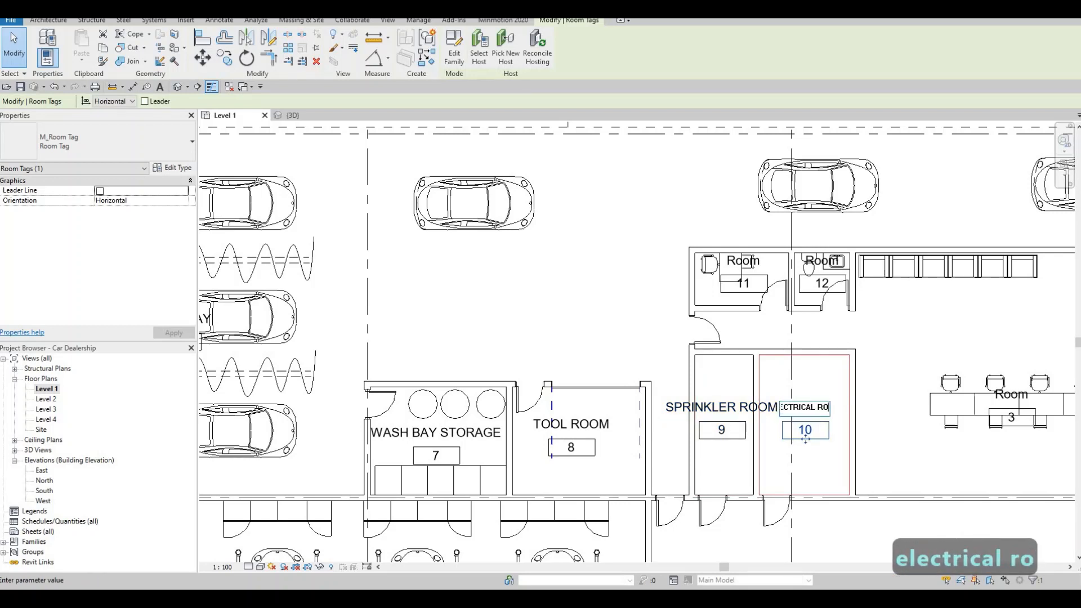
Step: Rename room 11, the small room with a desk north of the sprinkler room, as OFFICE
left_click(752, 280)
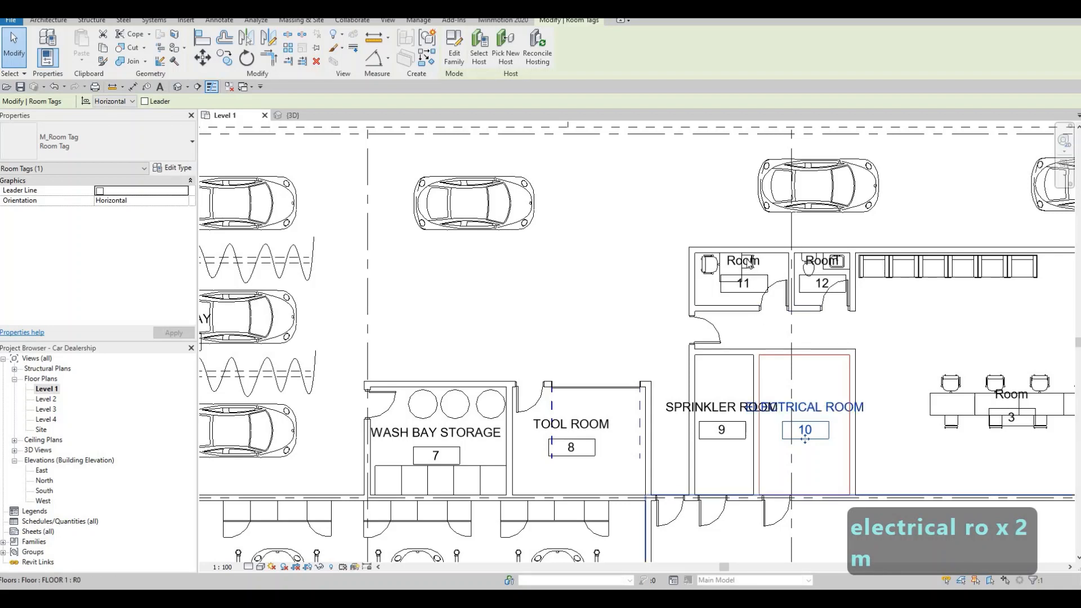
left_click(745, 260)
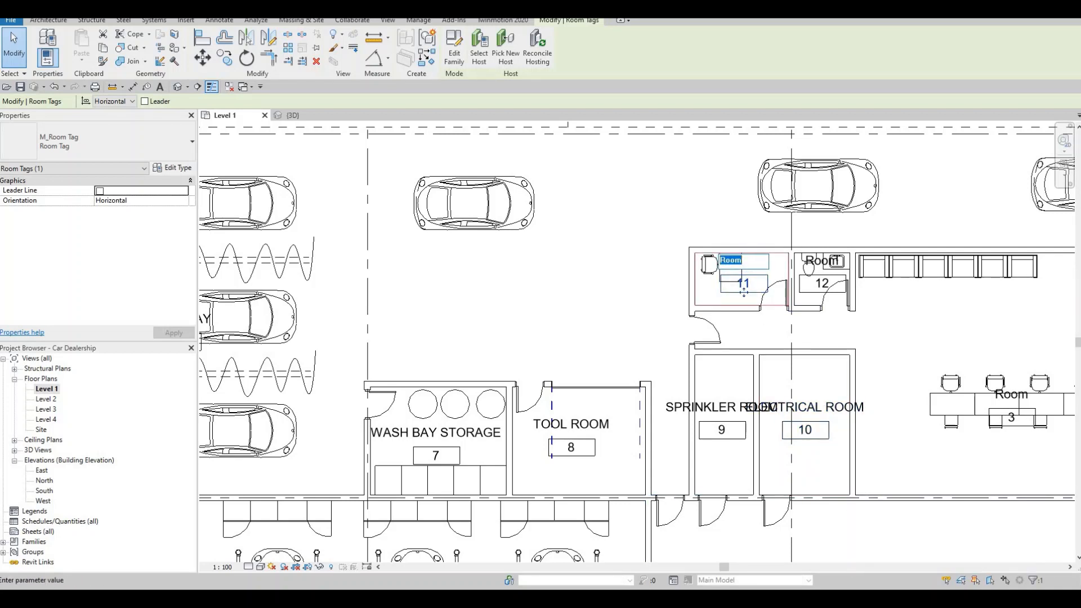
type("OFFICE")
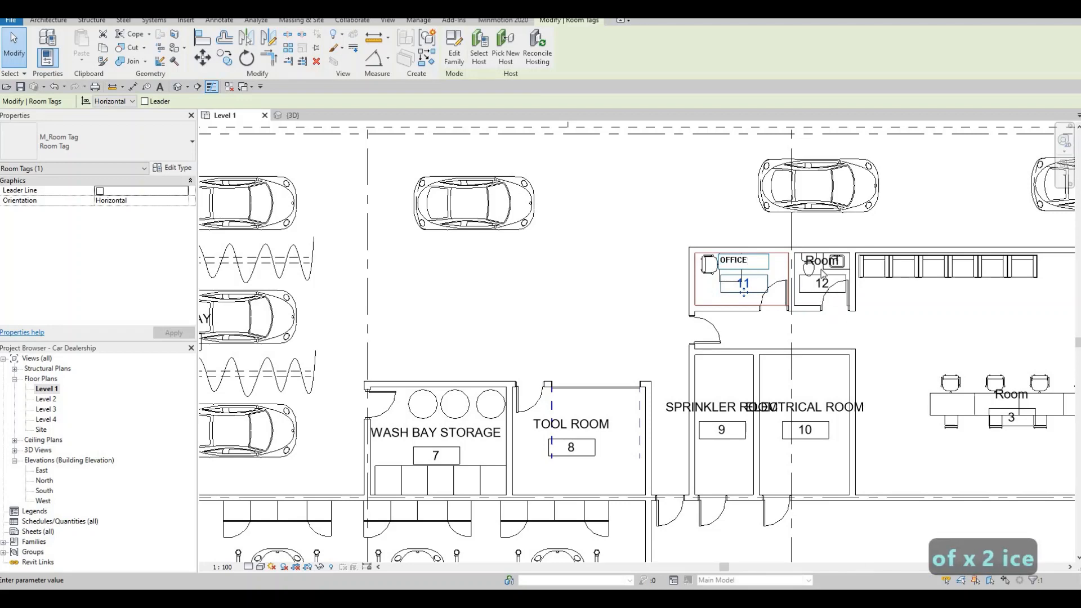
Step: Rename room 12, the small room with toilet and basin east of the office, as WASHROOM 1
left_click(822, 273)
left_click(835, 264)
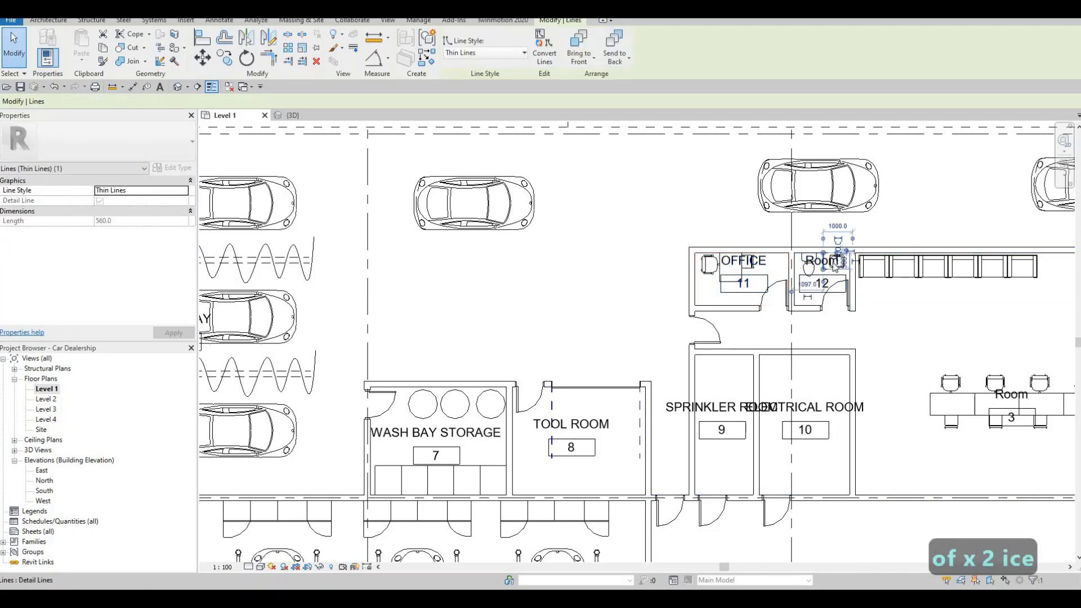
key("Escape")
scroll(835, 264, "up", 2)
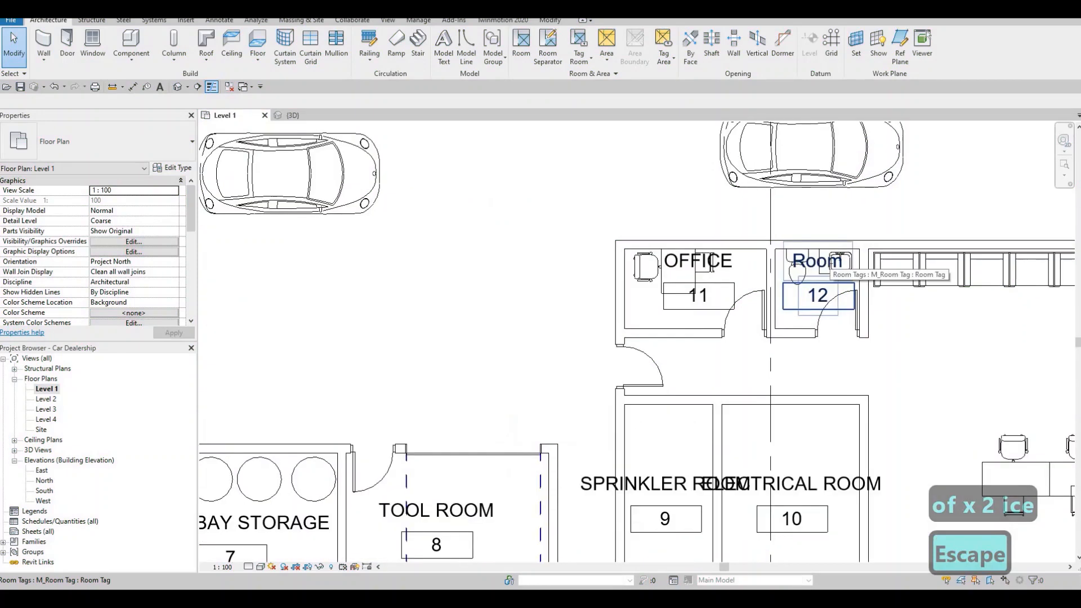
left_click(838, 260)
left_click(831, 260)
type("W")
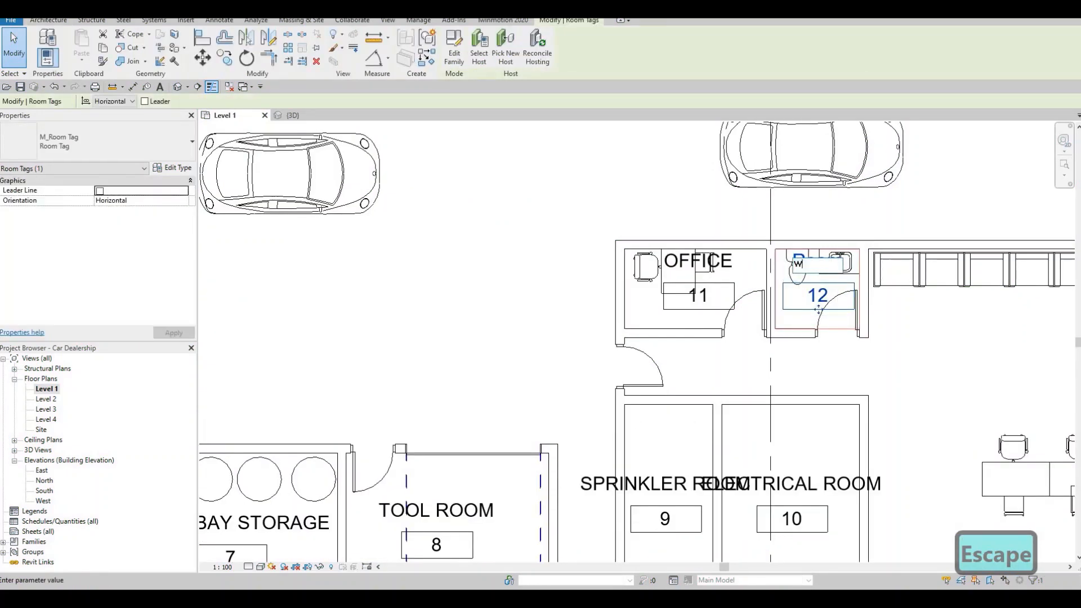
type("ASHR")
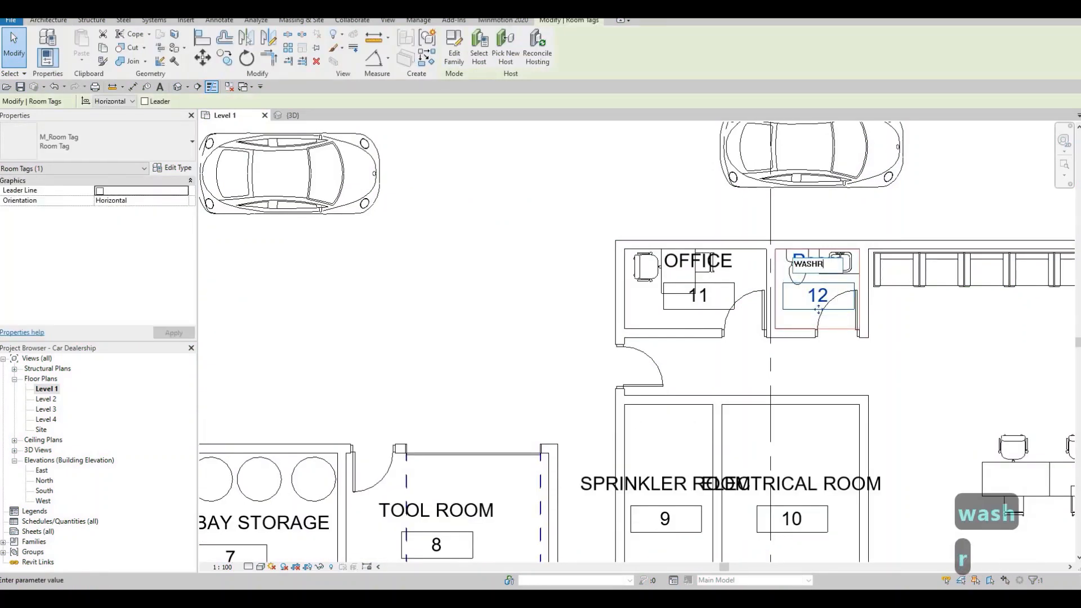
type("iim")
key("BackSpace")
key("BackSpace")
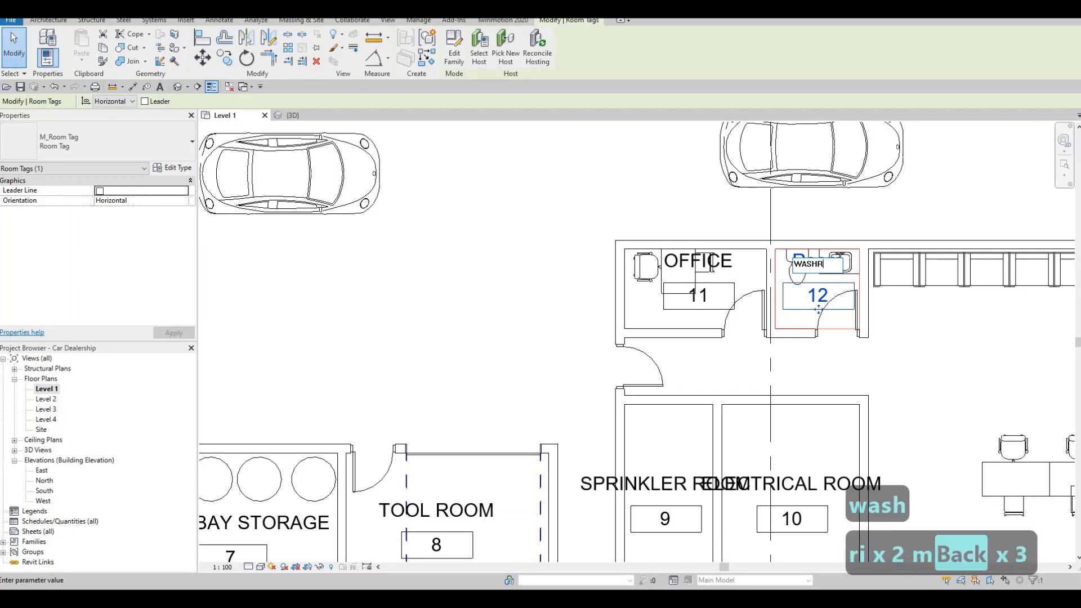
type("OOM")
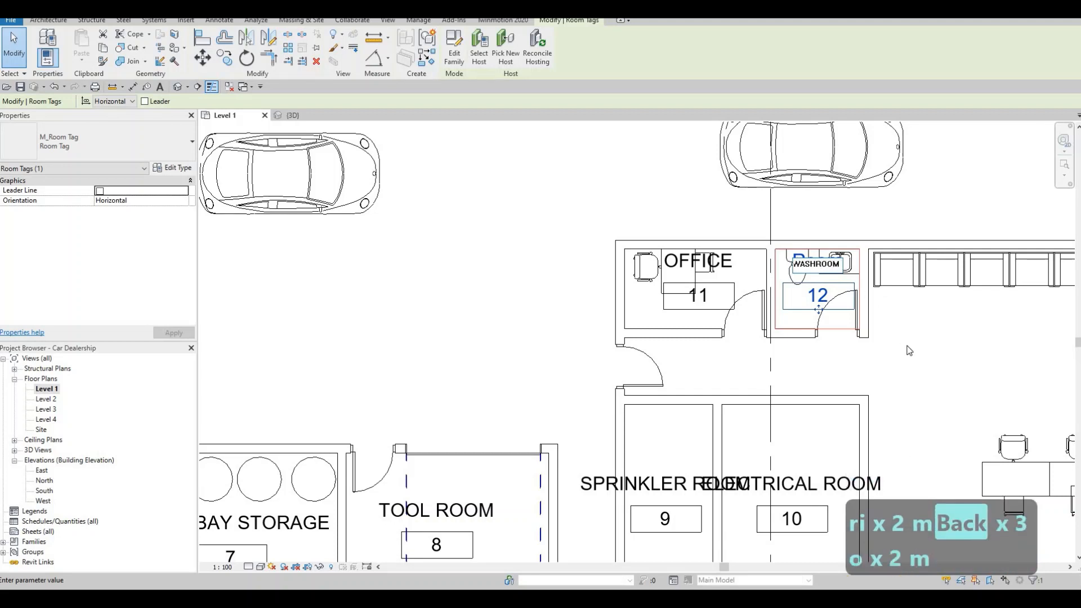
type(" 1")
left_click(580, 291)
Step: Rename room 3, the large room with the row of desks east of the electrical room, as LOUNGE/ADVISORS
middle_click_drag(892, 408, 631, 346)
scroll(751, 381, "down", 1)
middle_click_drag(751, 382, 589, 327)
left_click(667, 345)
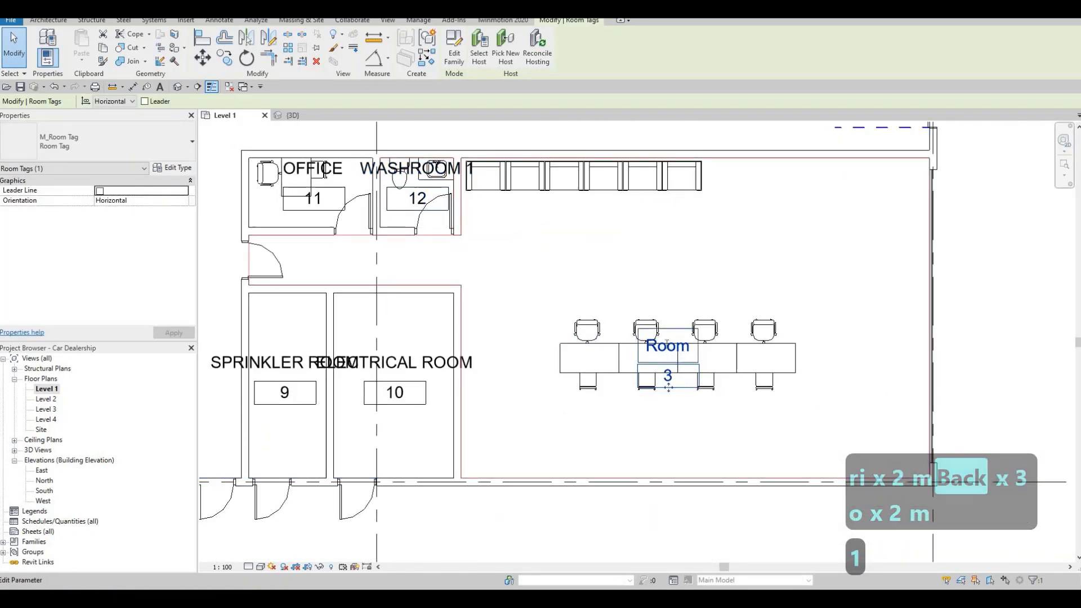
left_click(667, 346)
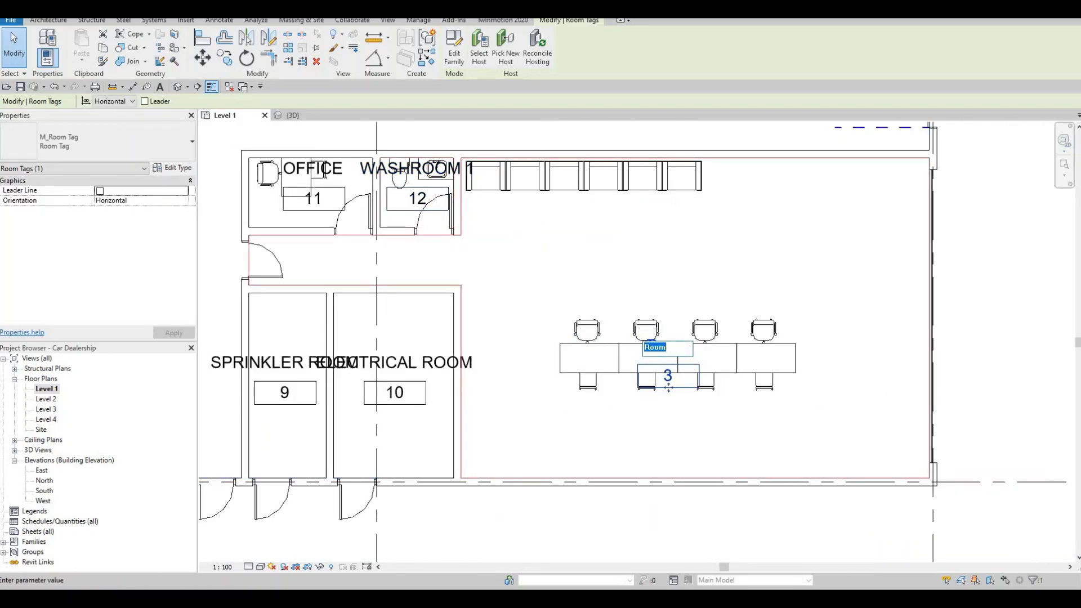
type("lounge")
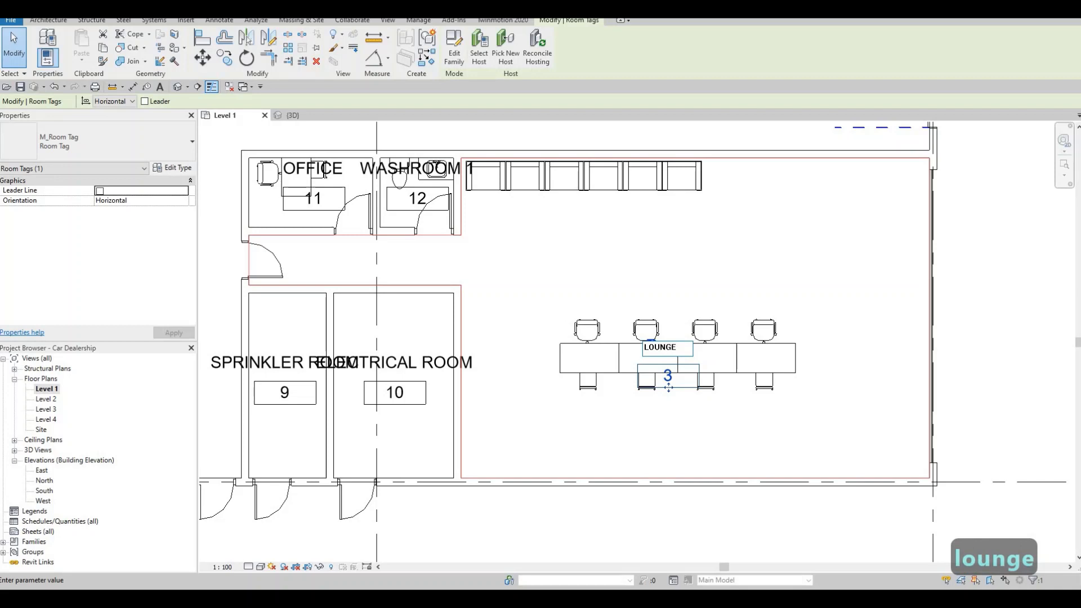
type("/a")
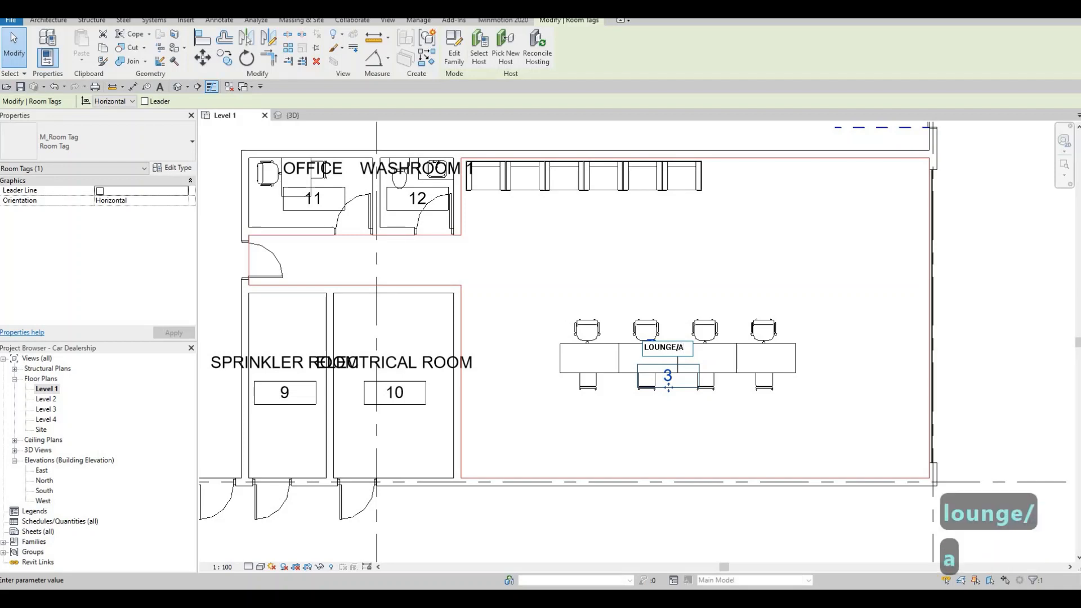
type("dvisor")
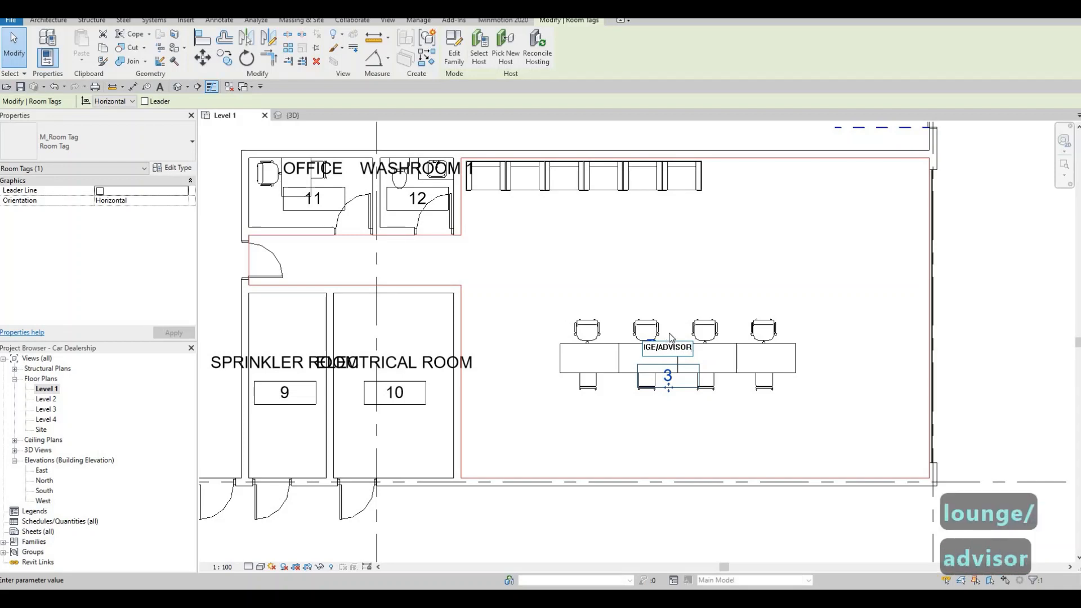
type("s")
left_click(661, 305)
Step: Place a tagged room in the large hall between grids E and H that holds two rows of seven cars
scroll(633, 311, "down", 1)
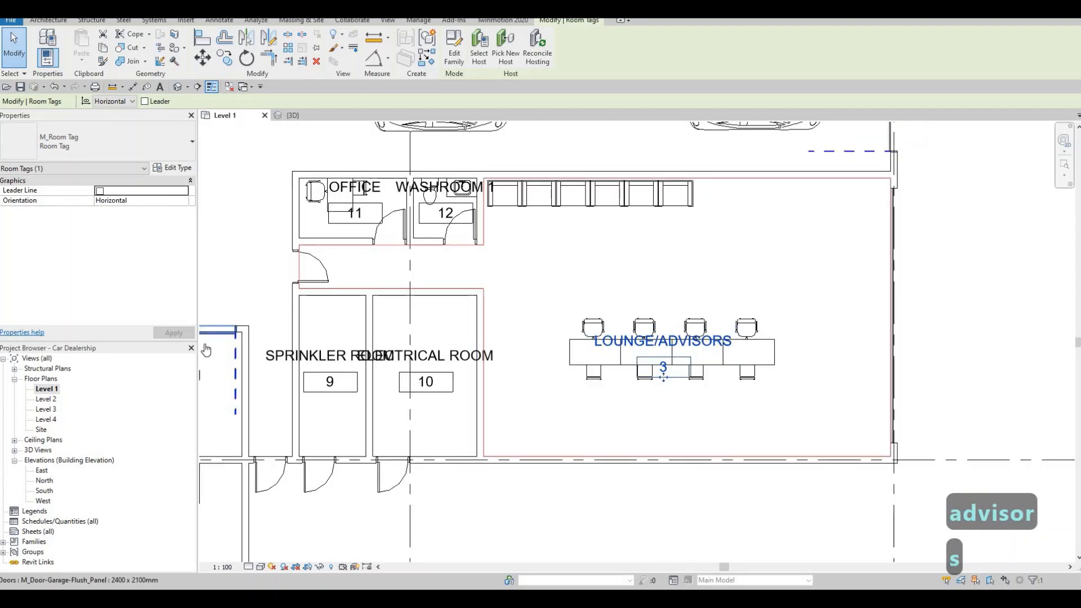
scroll(622, 280, "down", 3)
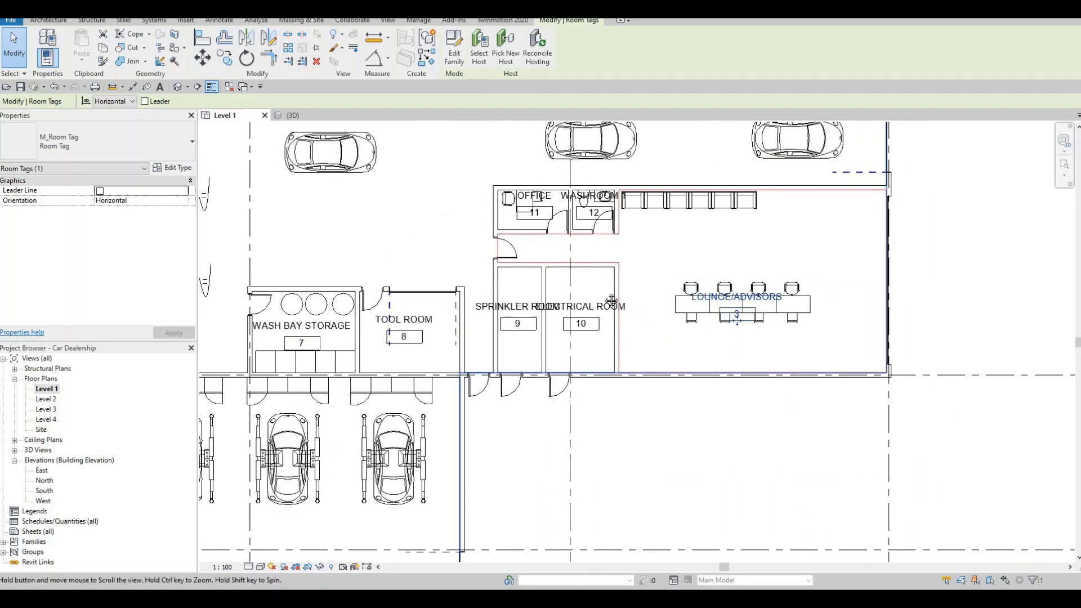
middle_click_drag(590, 277, 620, 321)
scroll(620, 321, "down", 2)
middle_click_drag(568, 229, 571, 283)
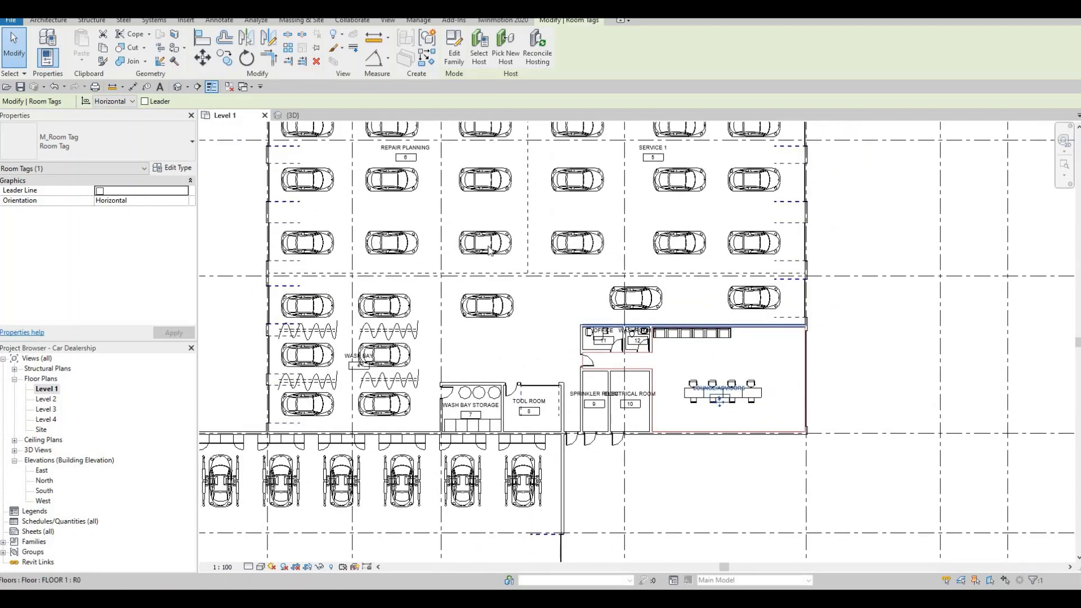
scroll(453, 209, "down", 1)
middle_click_drag(453, 209, 515, 291)
scroll(515, 291, "down", 3)
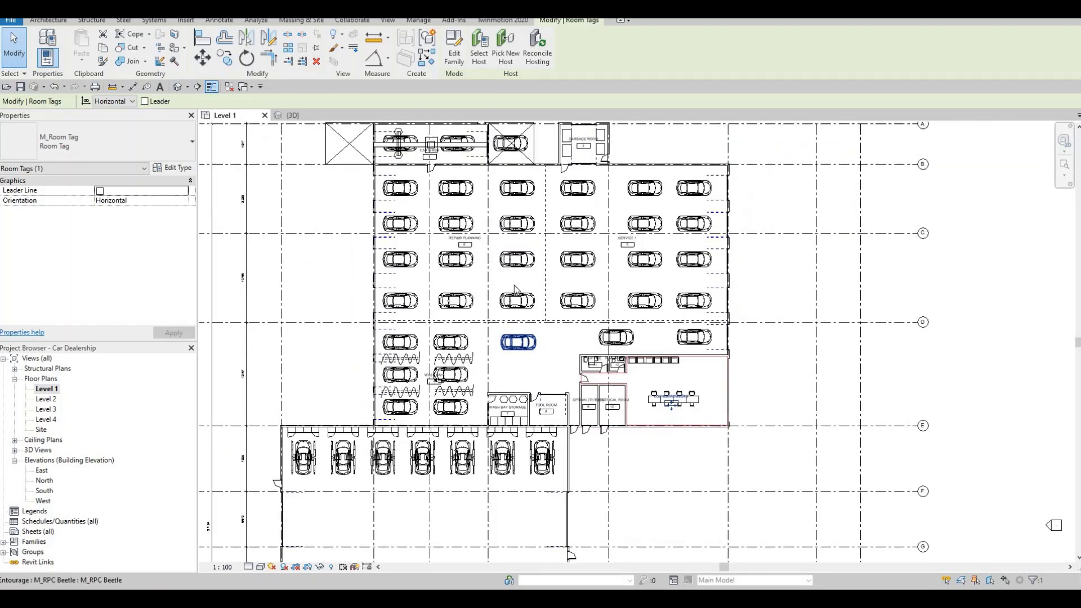
middle_click_drag(502, 253, 504, 85)
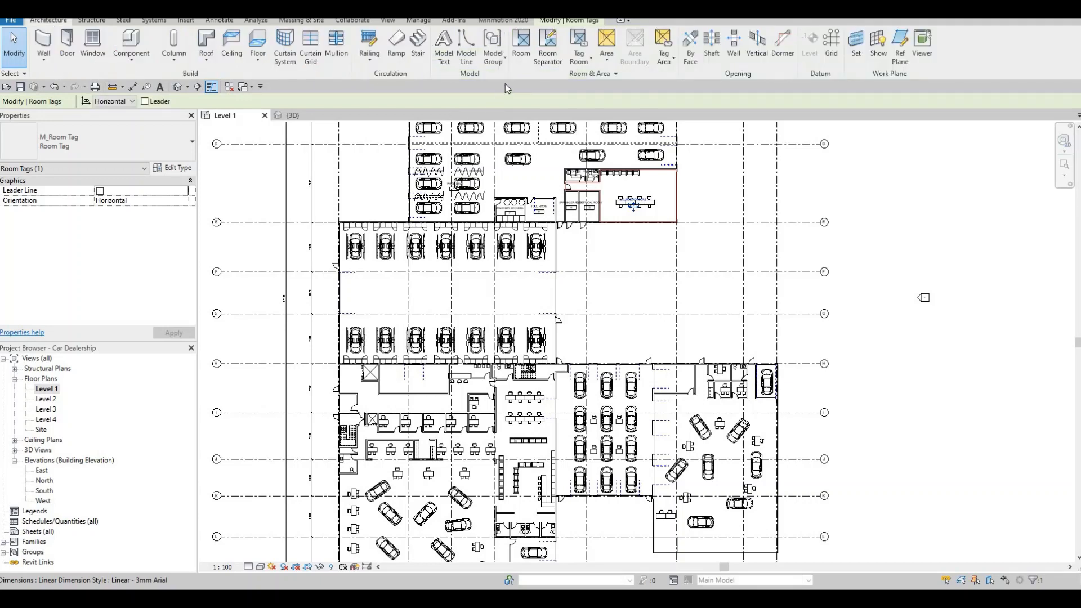
left_click(521, 45)
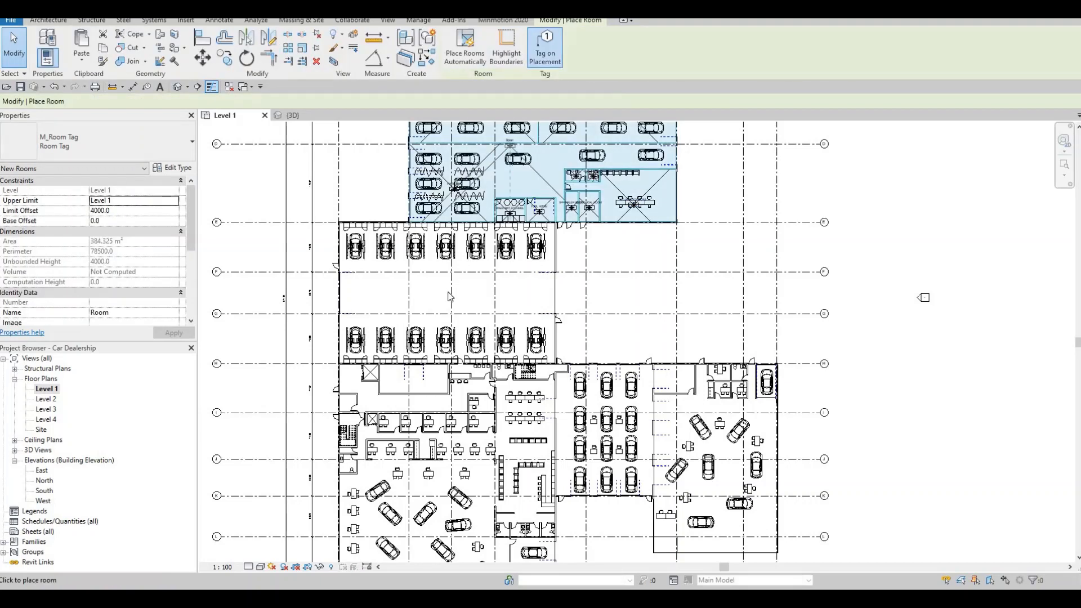
scroll(443, 300, "up", 2)
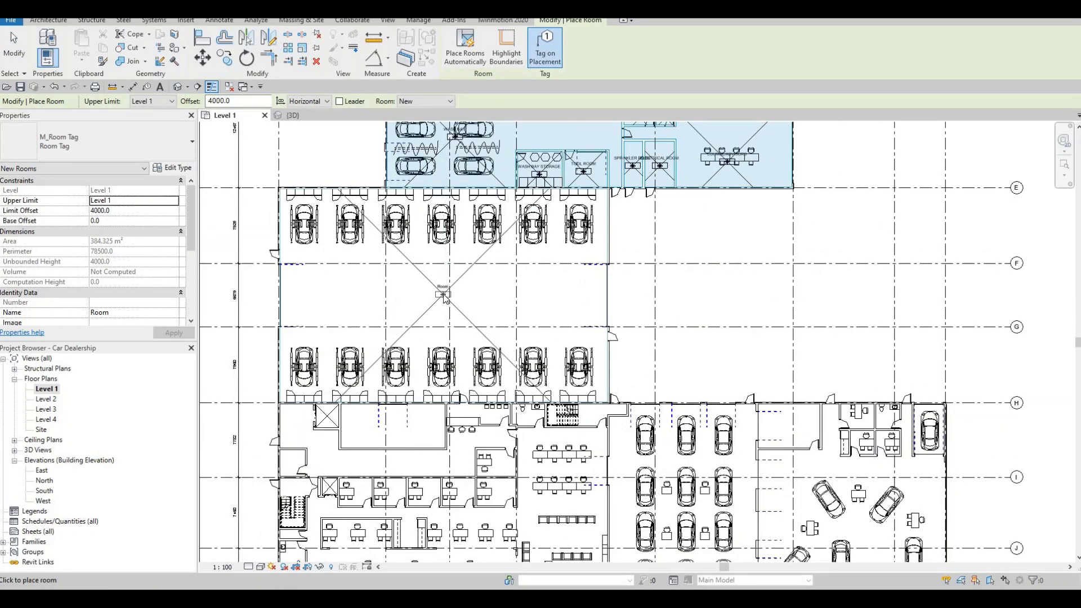
left_click(458, 295)
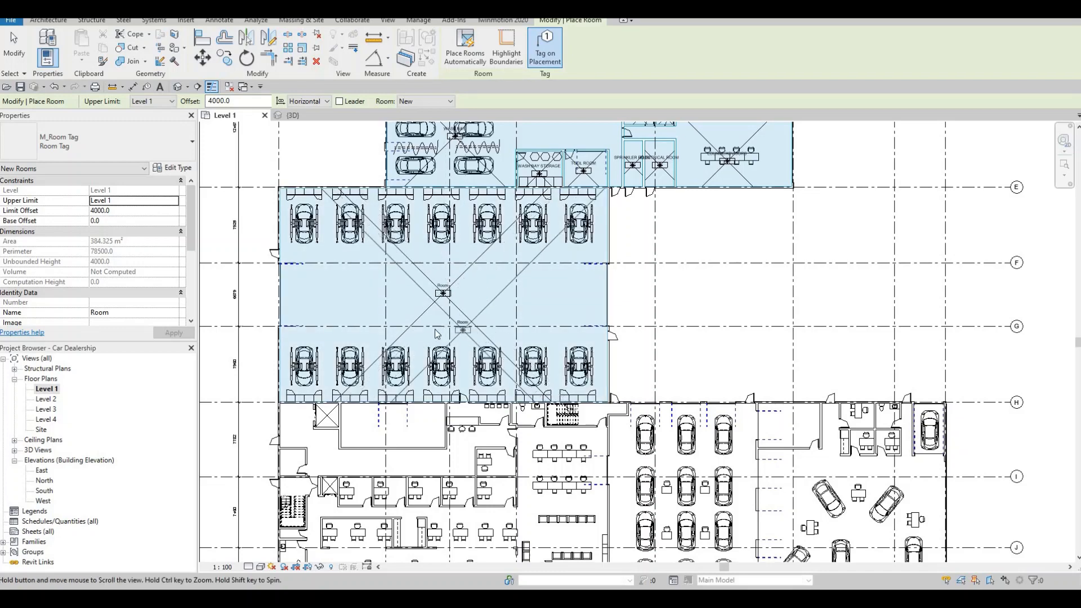
Step: Place a tagged room in the empty rectangular enclosure just south of the hall with the two car rows
middle_click_drag(476, 334, 457, 256)
scroll(458, 249, "down", 1)
middle_click_drag(442, 344, 420, 208)
scroll(444, 204, "up", 1)
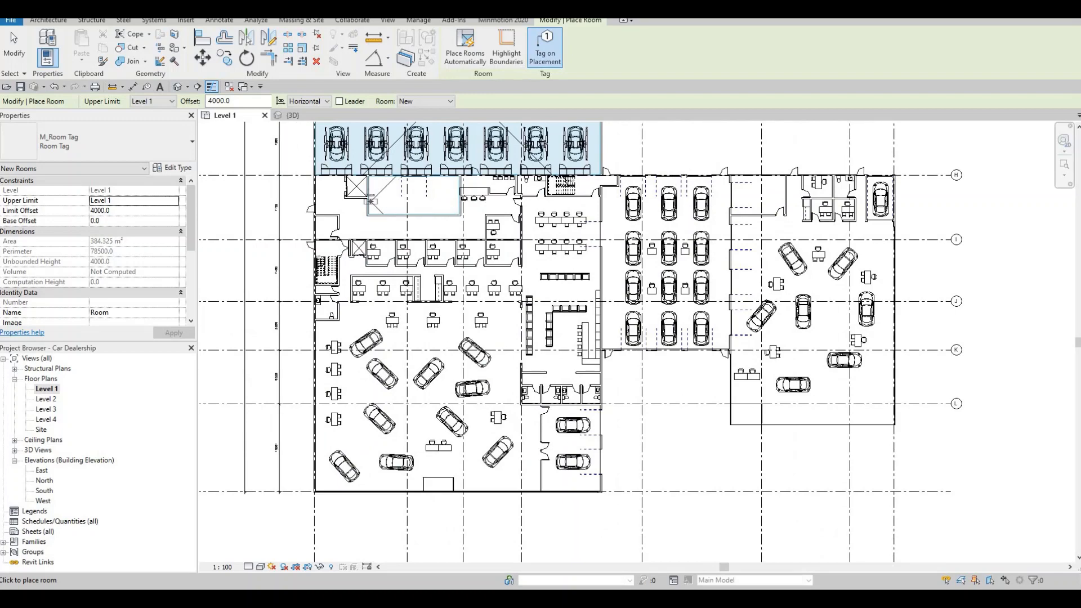
scroll(389, 197, "up", 1)
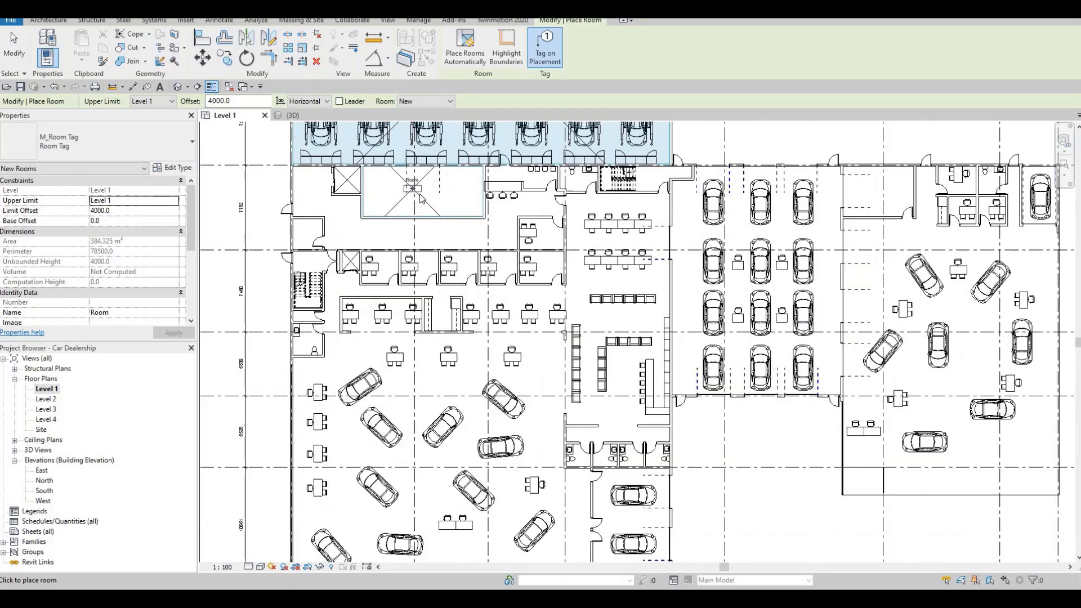
left_click(372, 192)
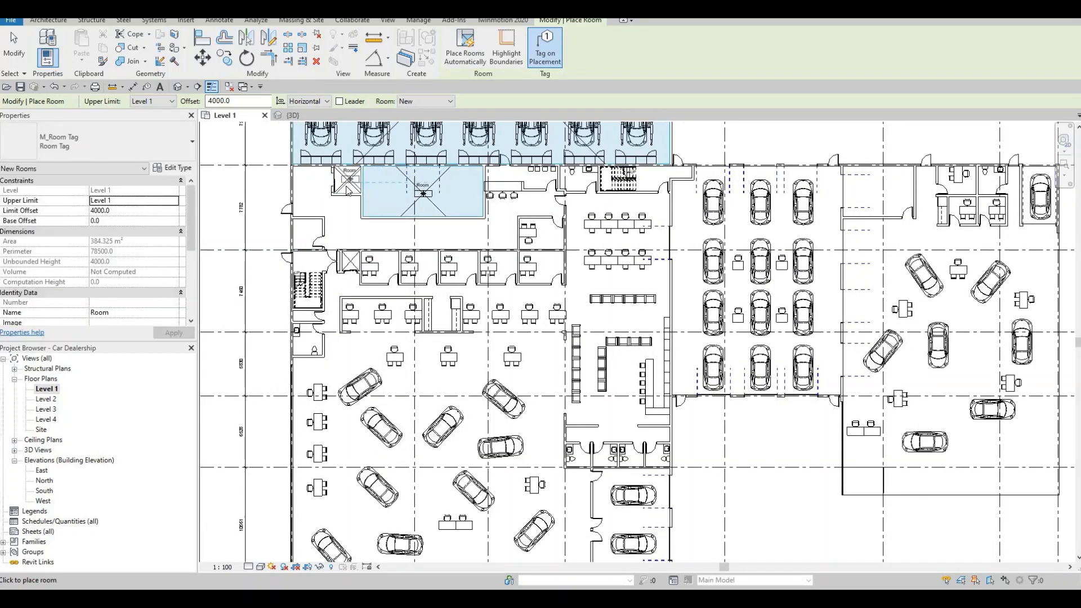
Step: Place tagged rooms in the two cross-marked shafts west of the rectangular enclosure and in the small room at the west wall
scroll(348, 187, "up", 2)
left_click(349, 188)
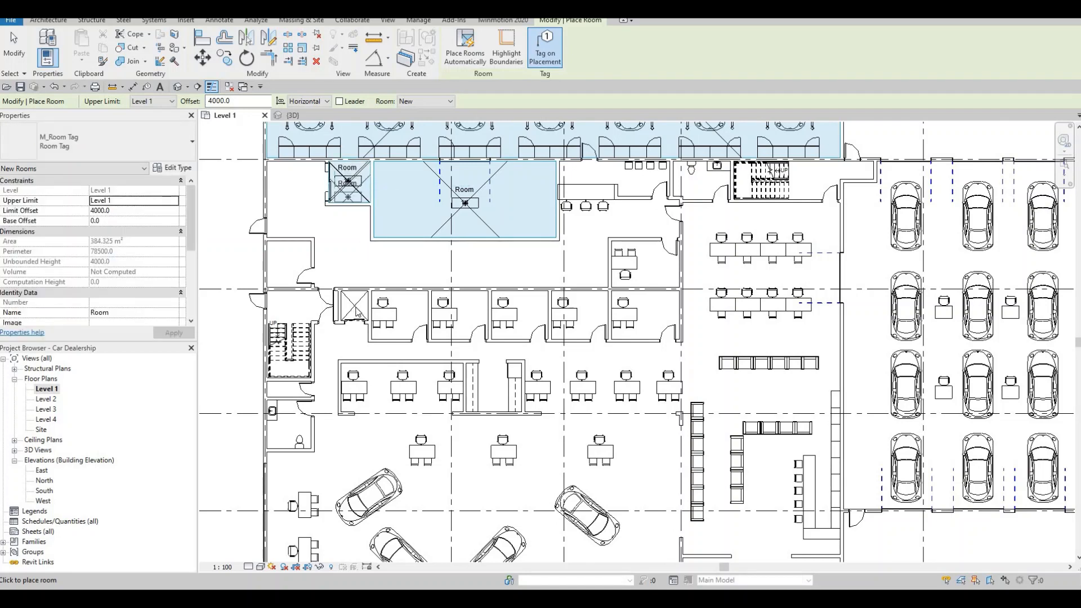
left_click(330, 297)
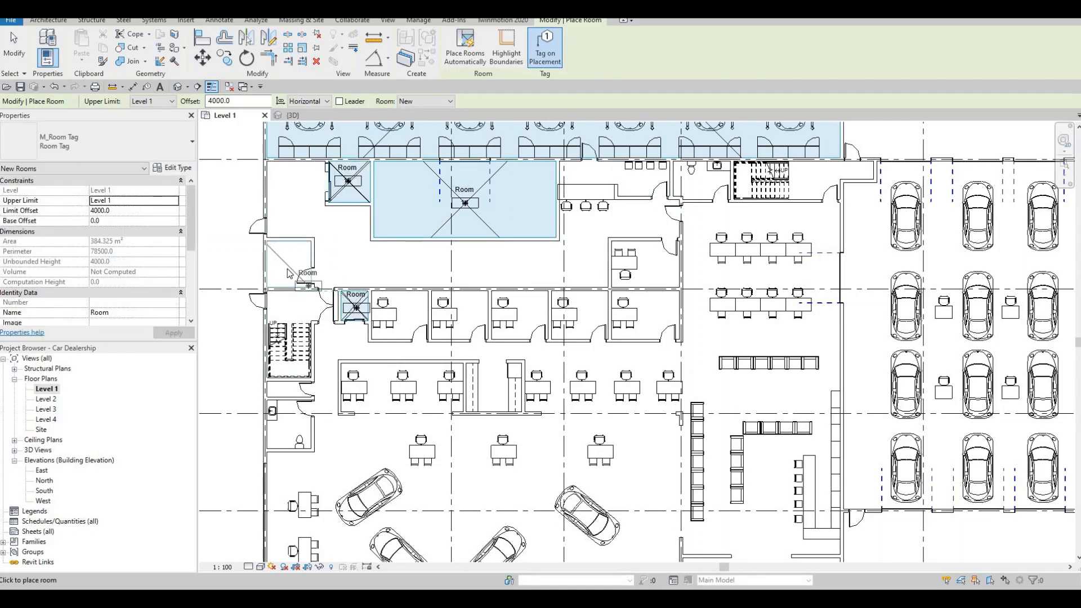
left_click(303, 225)
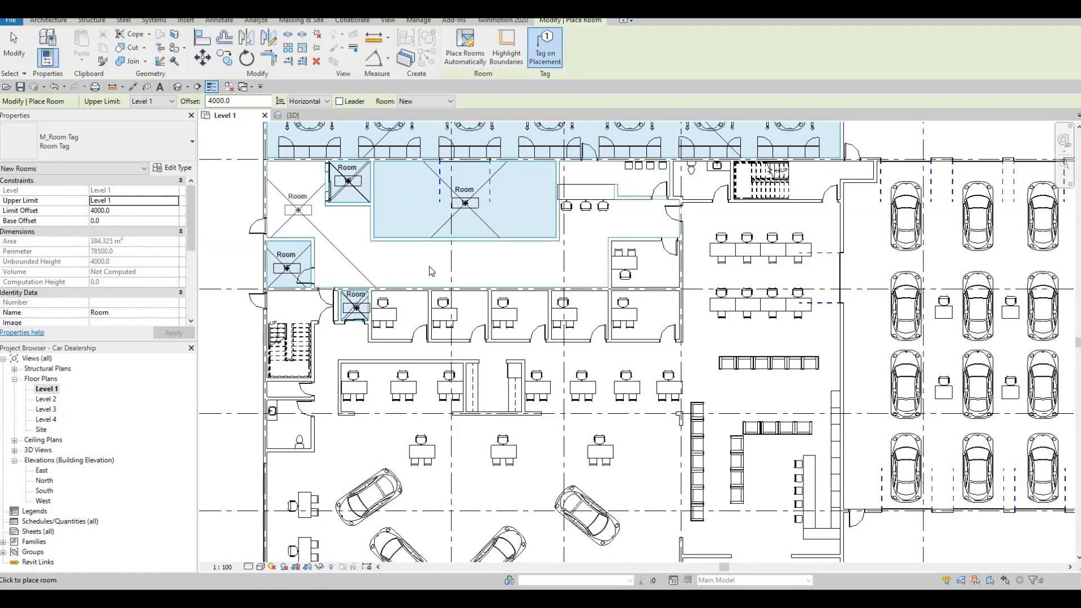
Step: Place tagged rooms in the open area surrounding the rectangular enclosure and in the small desk office at its southeast corner
left_click(603, 231)
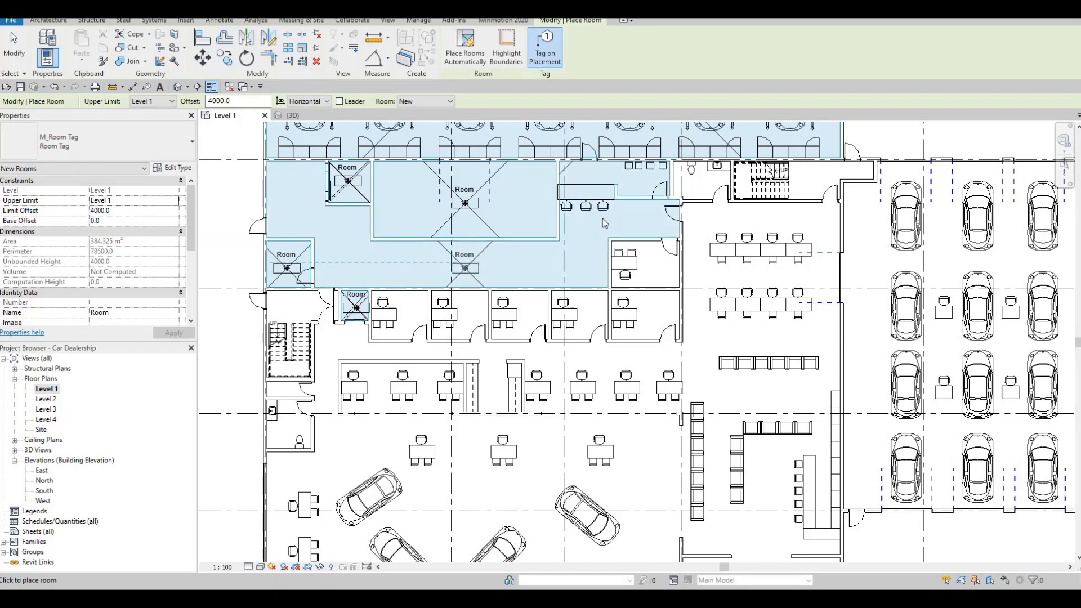
middle_click_drag(627, 229, 567, 244)
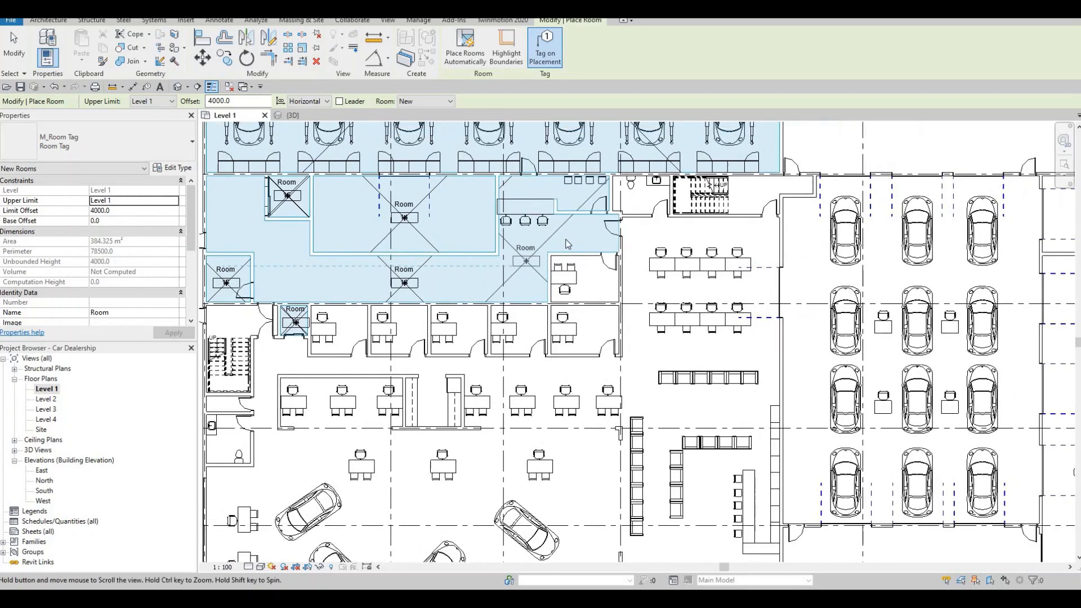
left_click(595, 281)
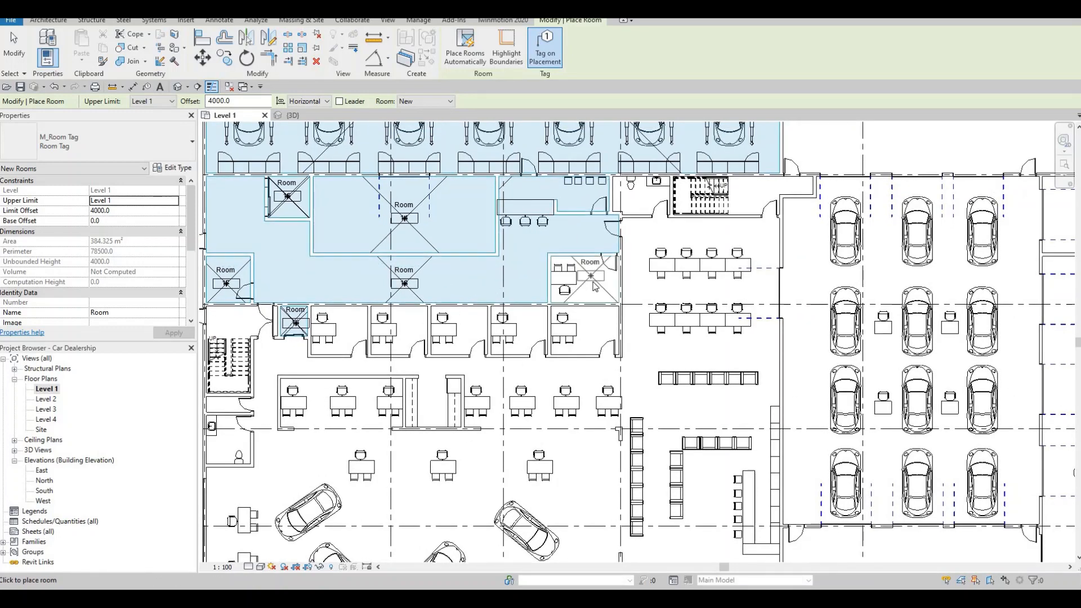
Step: Place tagged rooms in the five adjoining desk offices along the south side of the open service area
left_click(592, 335)
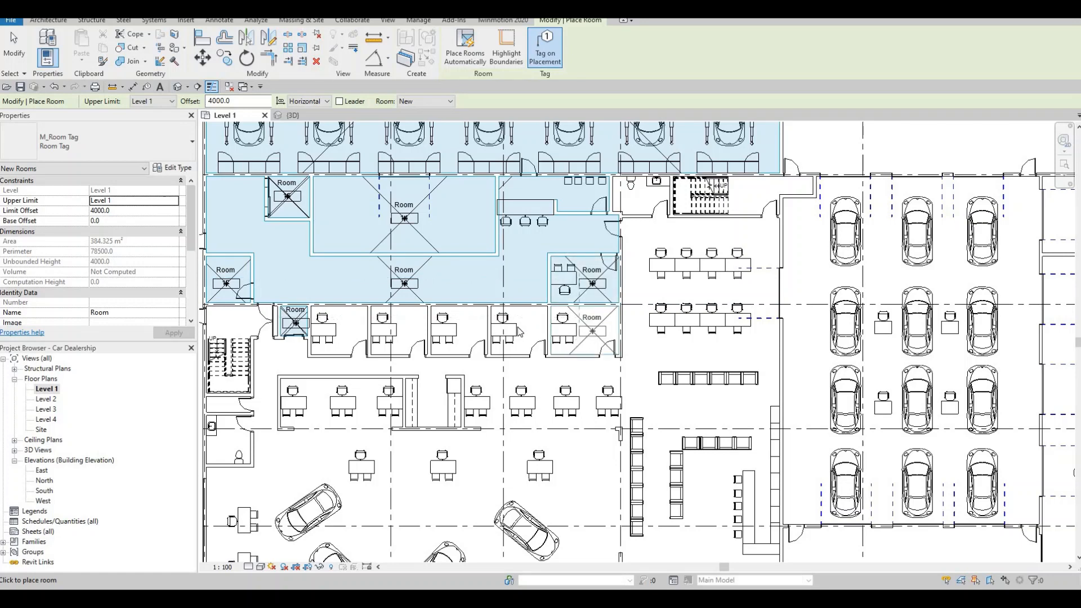
left_click(524, 334)
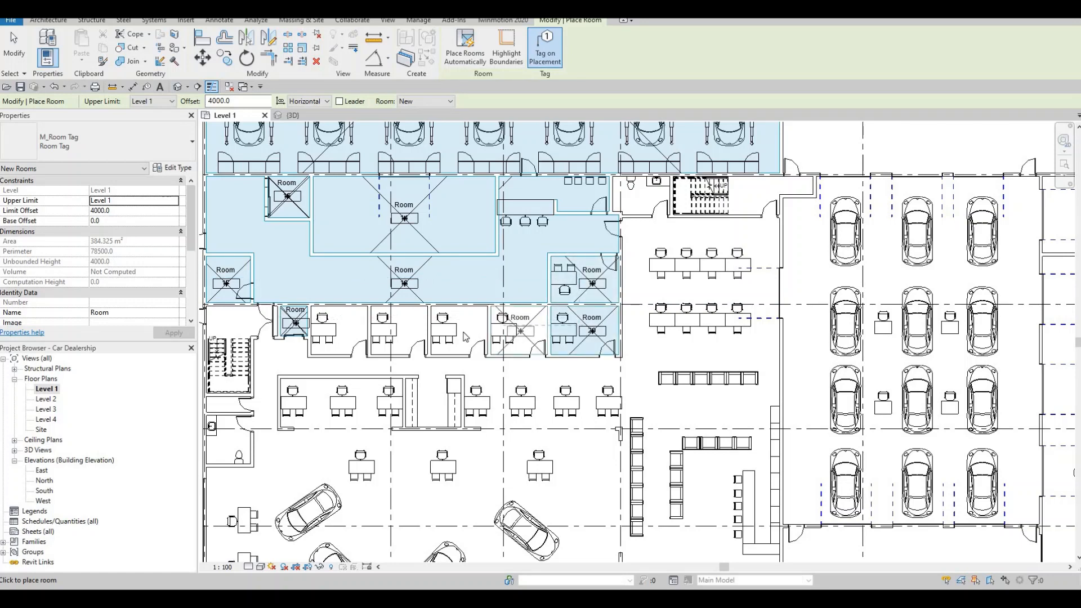
left_click(464, 335)
left_click(410, 336)
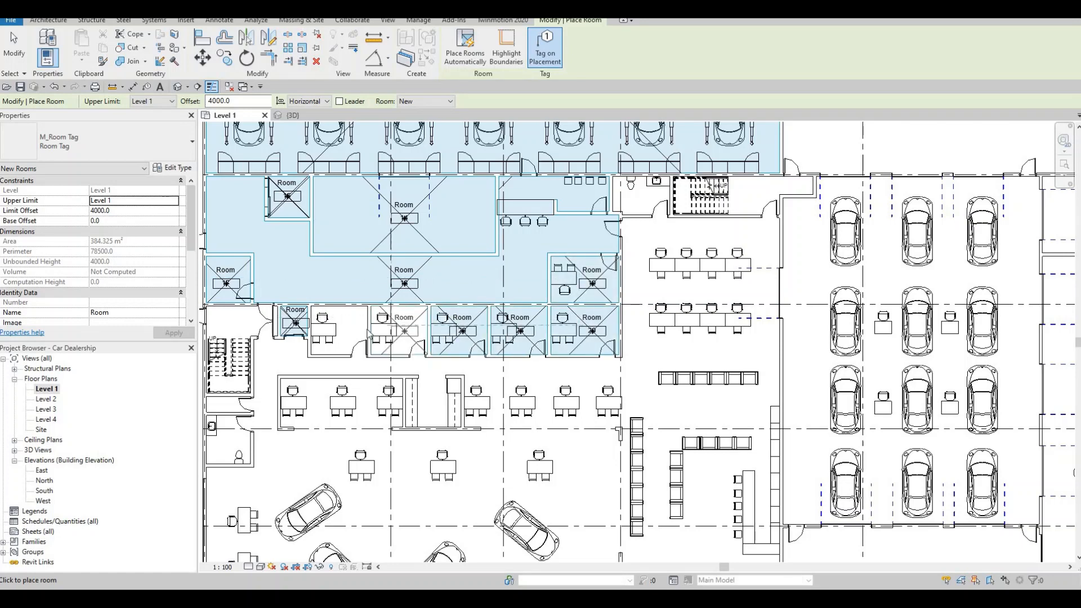
left_click(345, 333)
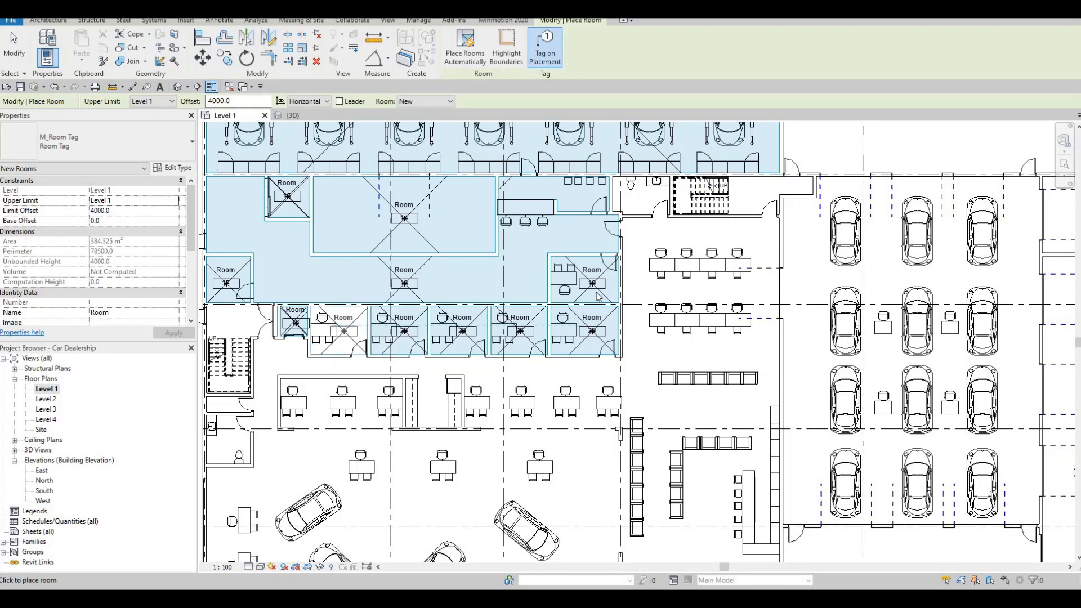
Step: Place tagged rooms in the north toilet, the north stair room beside it and the stairwell at the west wall
left_click(645, 208)
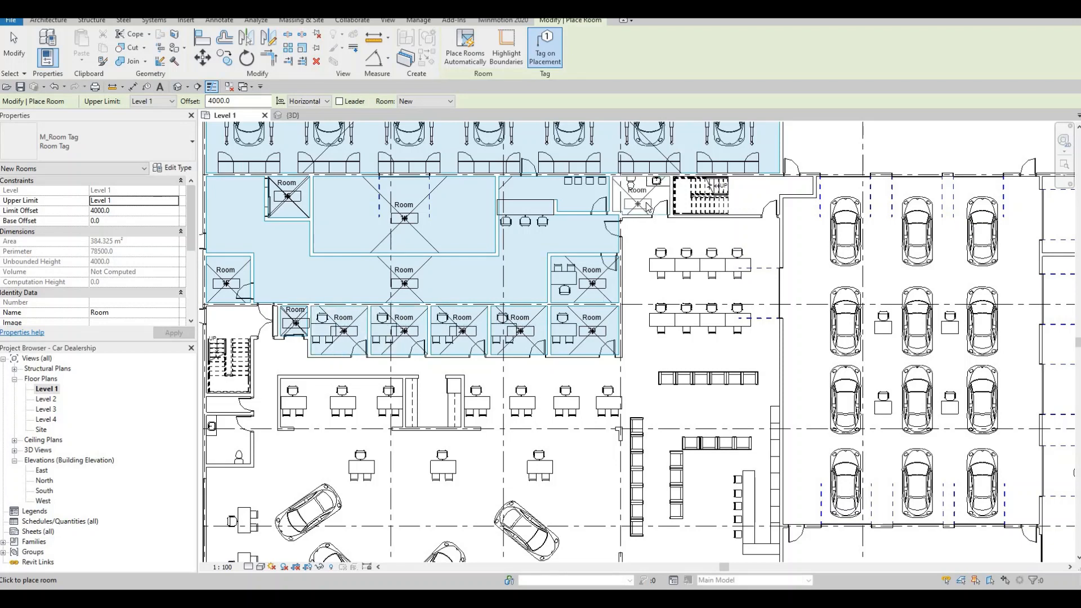
left_click(754, 195)
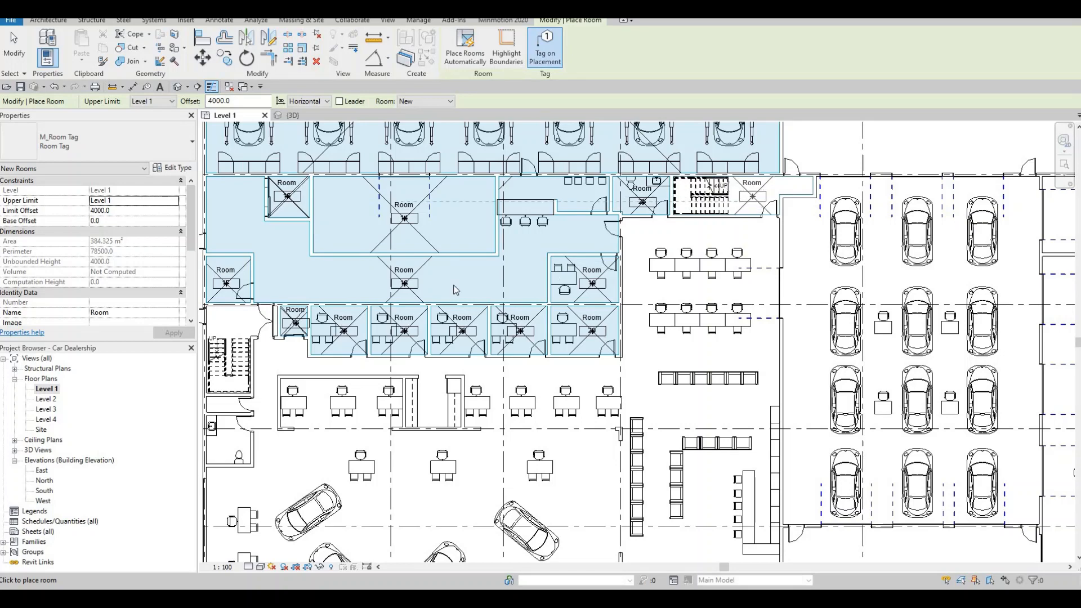
left_click(233, 331)
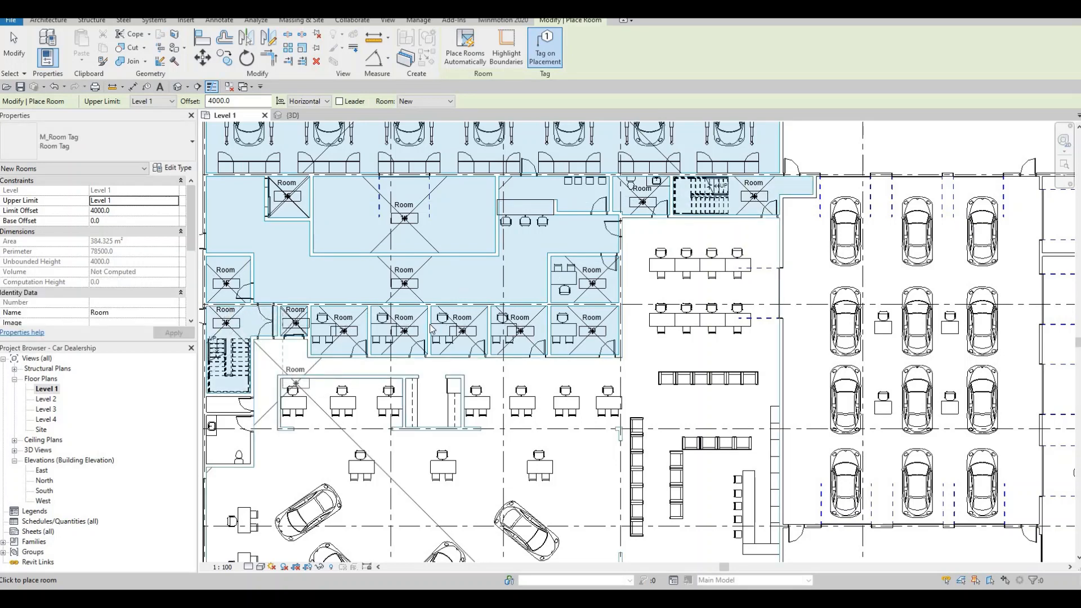
Step: Place tagged rooms in the large west showroom, the toilet south of the west stairs and the narrow closet between them
scroll(432, 330, "down", 2)
scroll(438, 329, "up", 2)
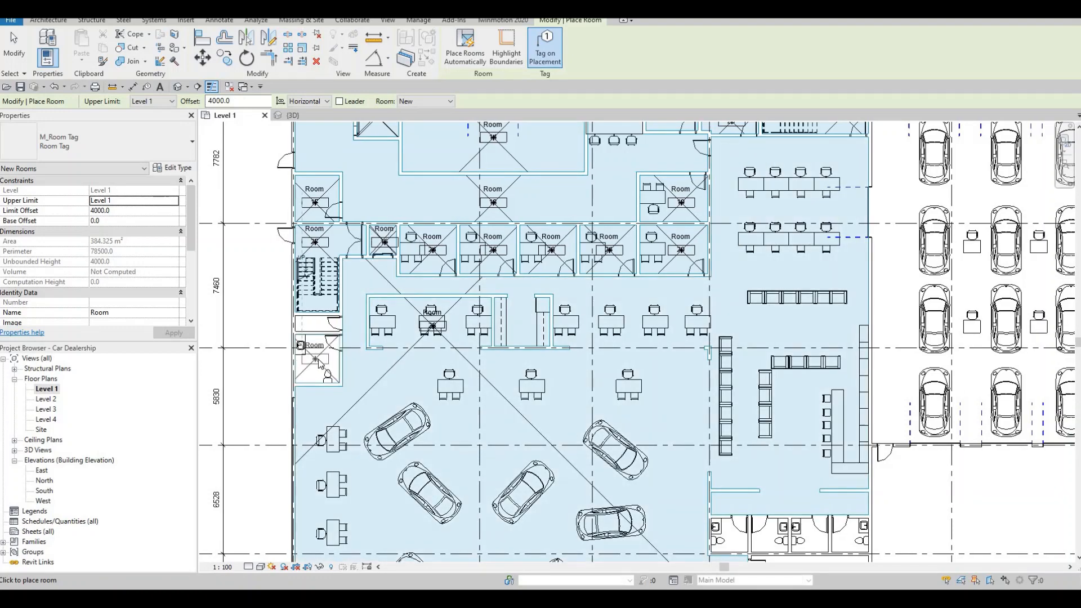
left_click(316, 337)
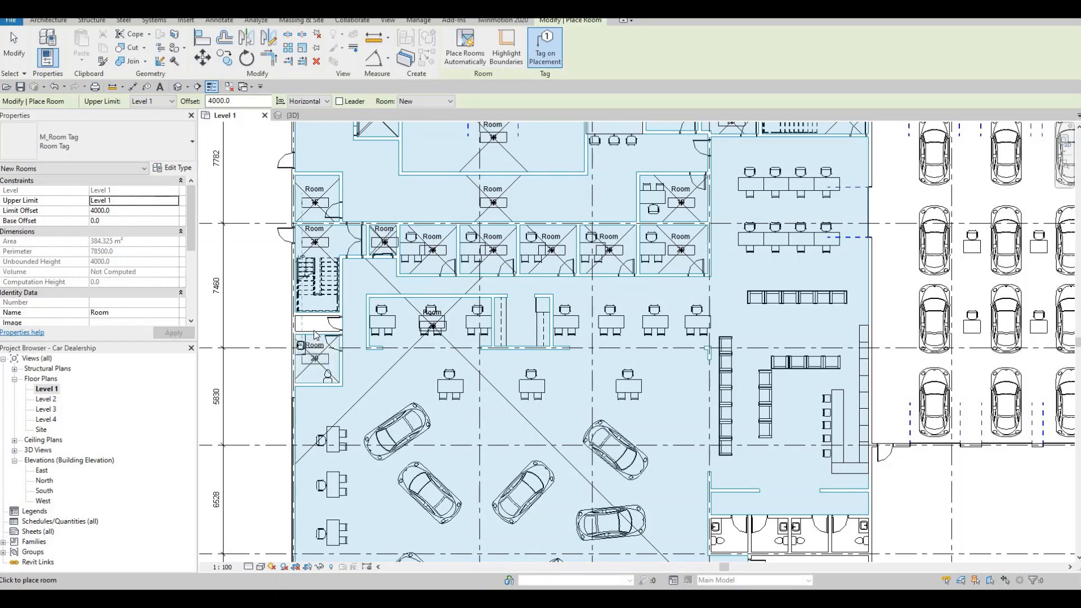
scroll(312, 336, "up", 1)
scroll(315, 333, "up", 1)
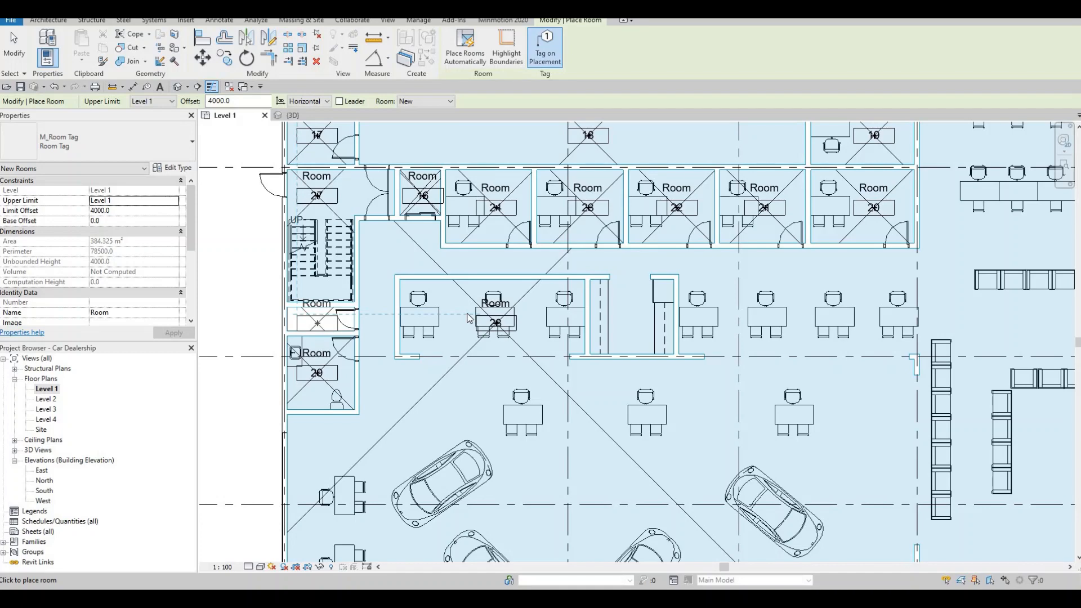
Step: Place a tagged room in the central hall holding four rows of three cars
scroll(469, 318, "down", 5)
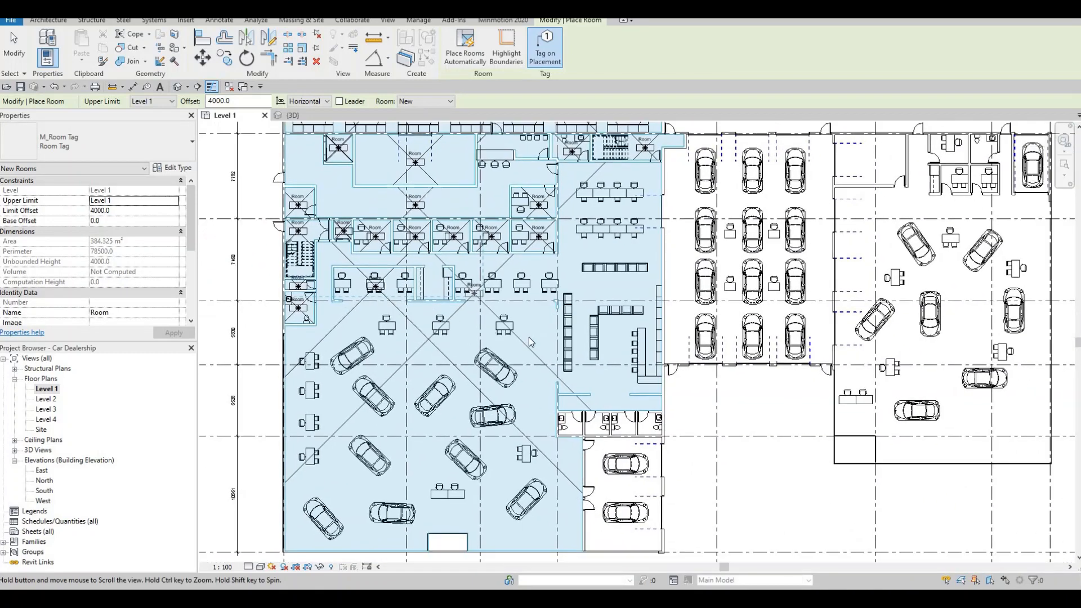
middle_click_drag(529, 336, 478, 321)
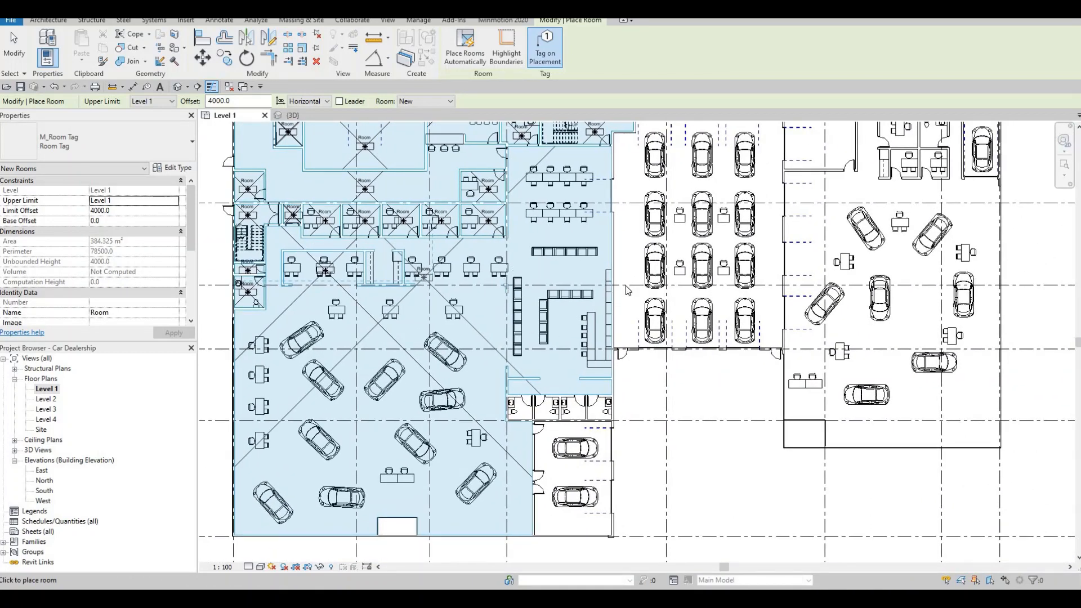
middle_click_drag(695, 245, 613, 323)
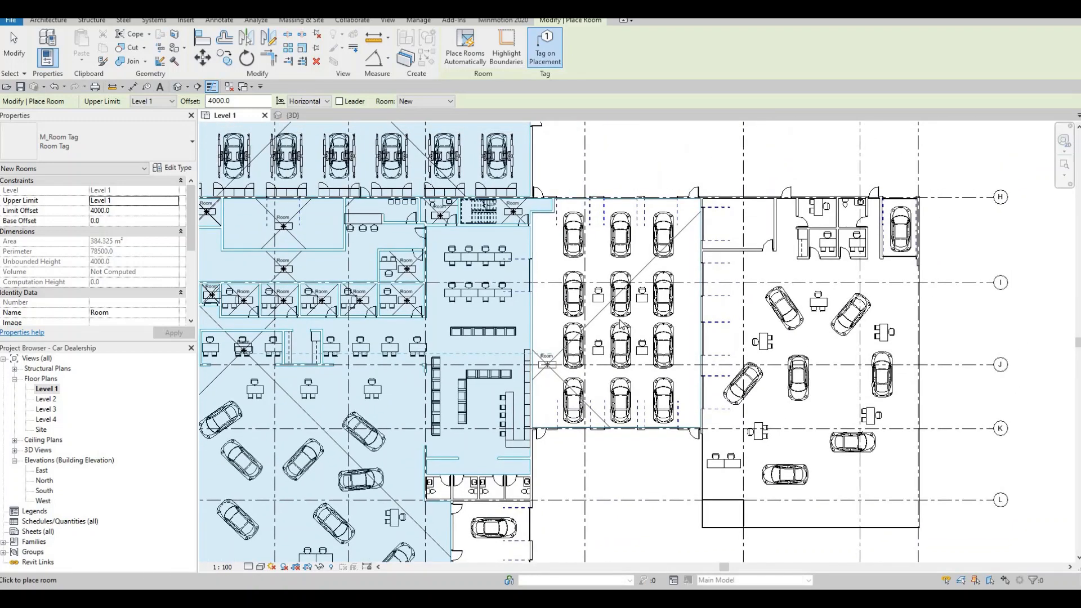
scroll(621, 320, "up", 1)
scroll(622, 320, "up", 1)
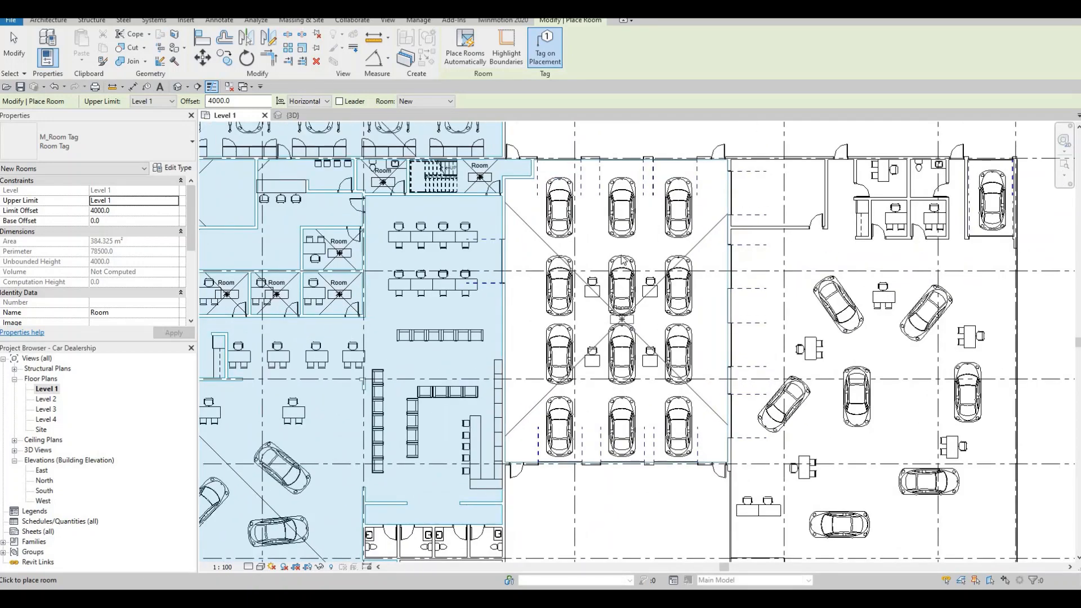
left_click(681, 290)
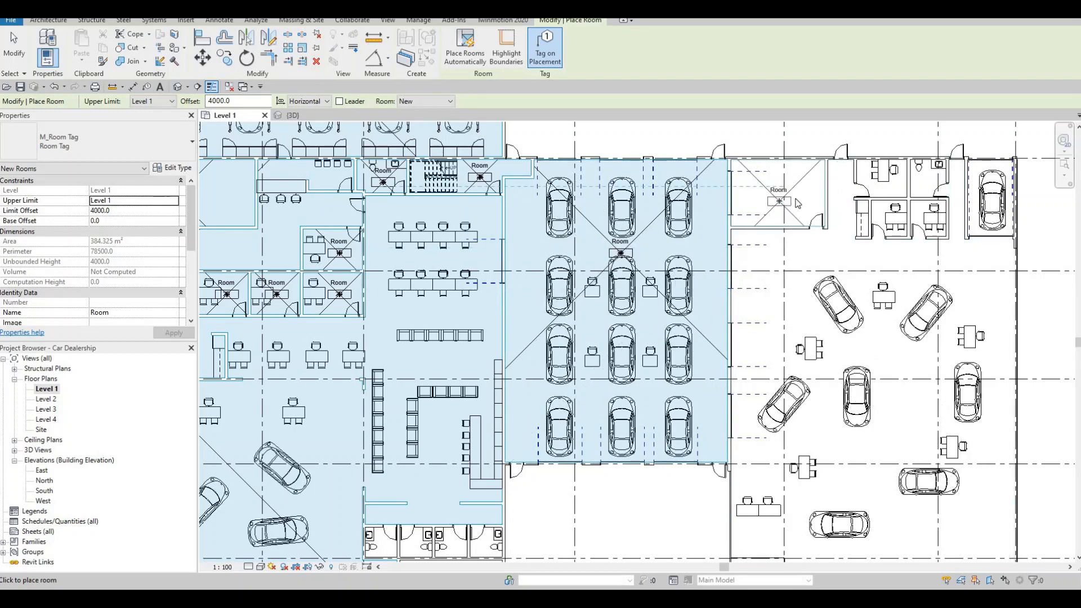
Step: Place tagged rooms in the east wing's north enclosure, four small offices and toilet spaces, single-car bay and large showroom
left_click(779, 201)
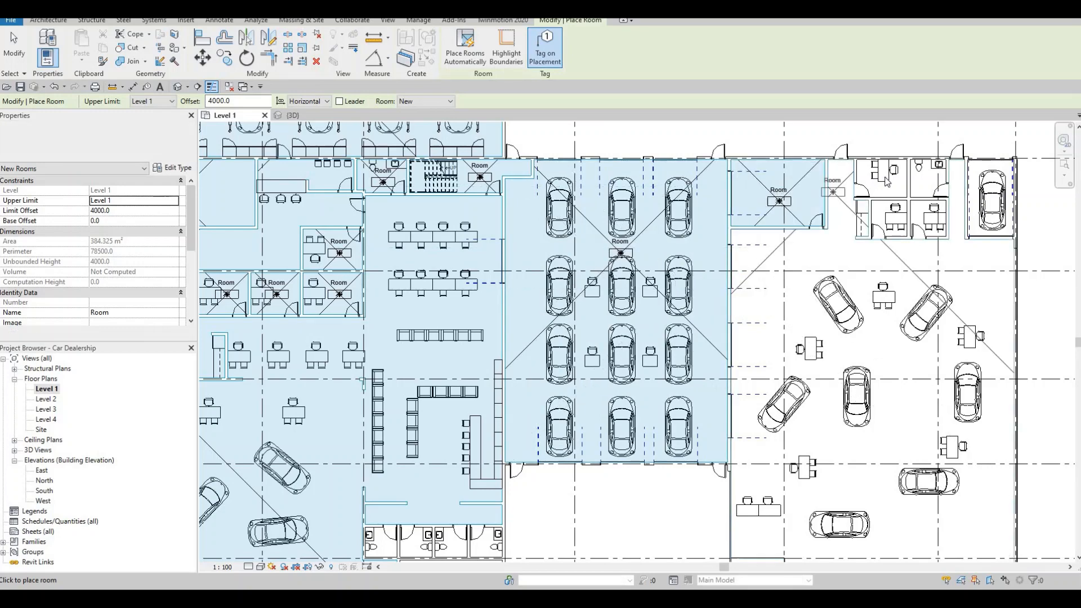
left_click(930, 181)
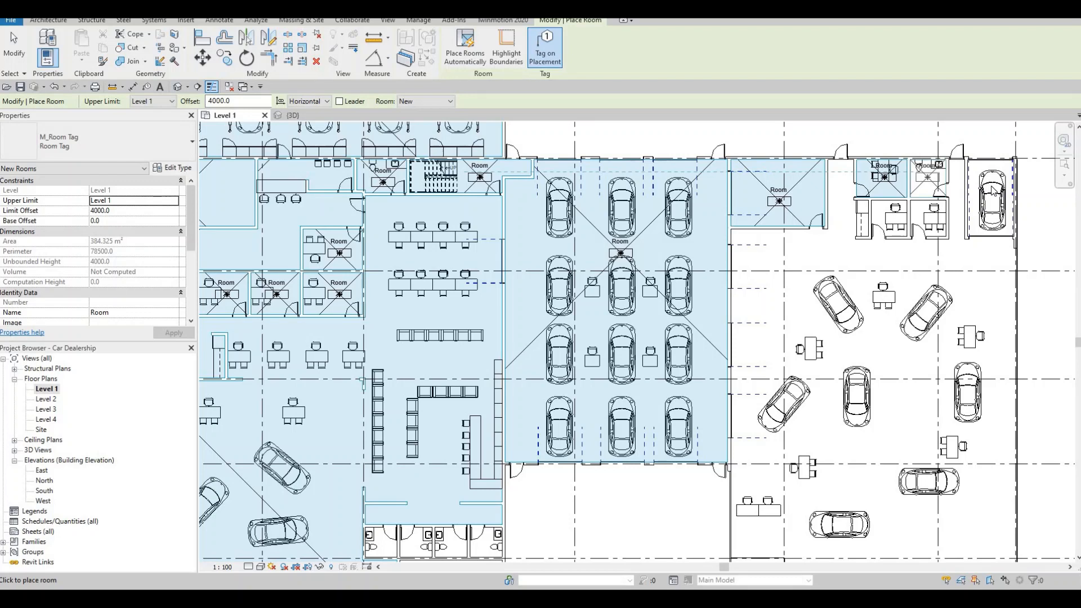
left_click(992, 191)
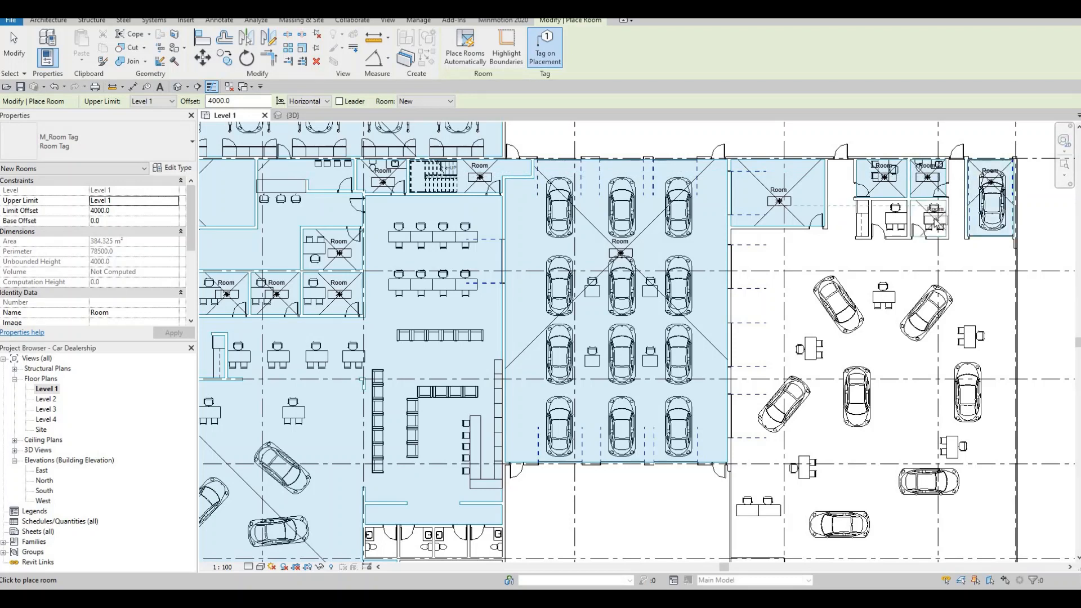
left_click(895, 224)
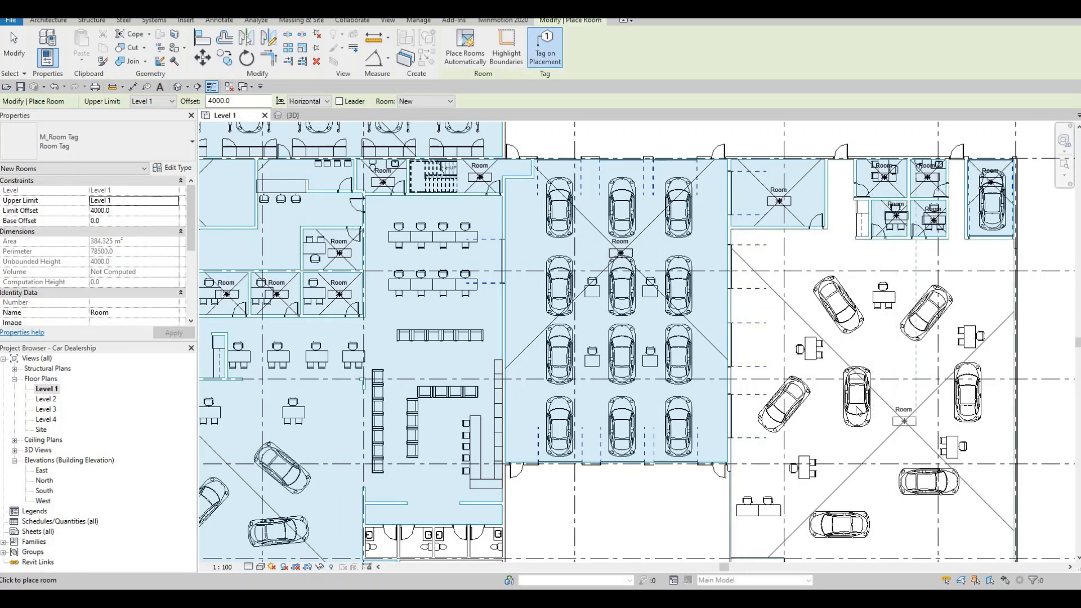
key("Escape")
key("Escape")
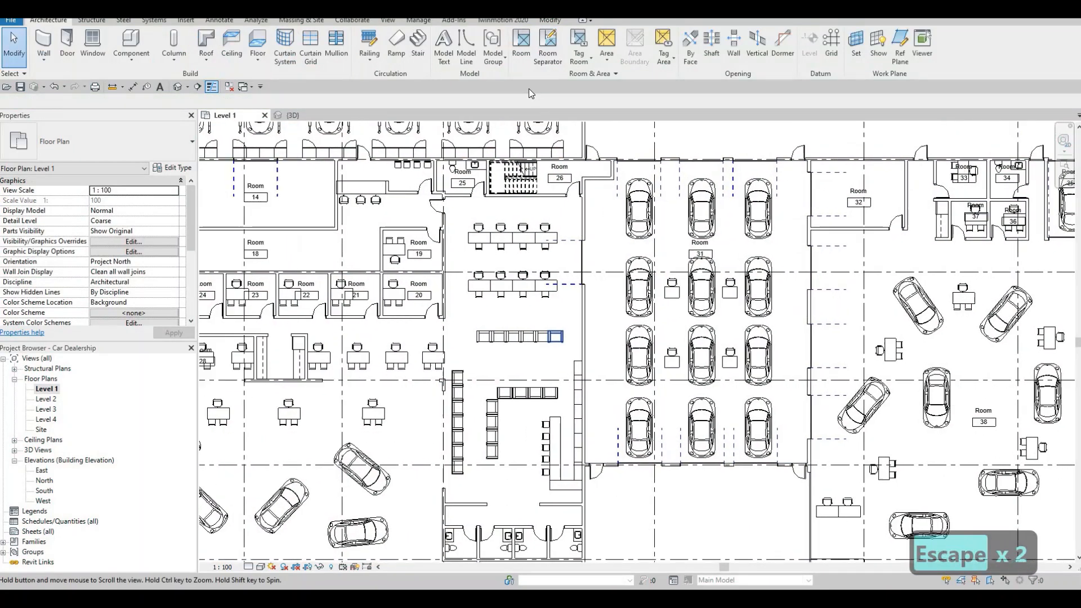
Step: Draw a horizontal room separation line from the southeast corner of the easternmost desk office to the central hall's west wall
left_click(548, 45)
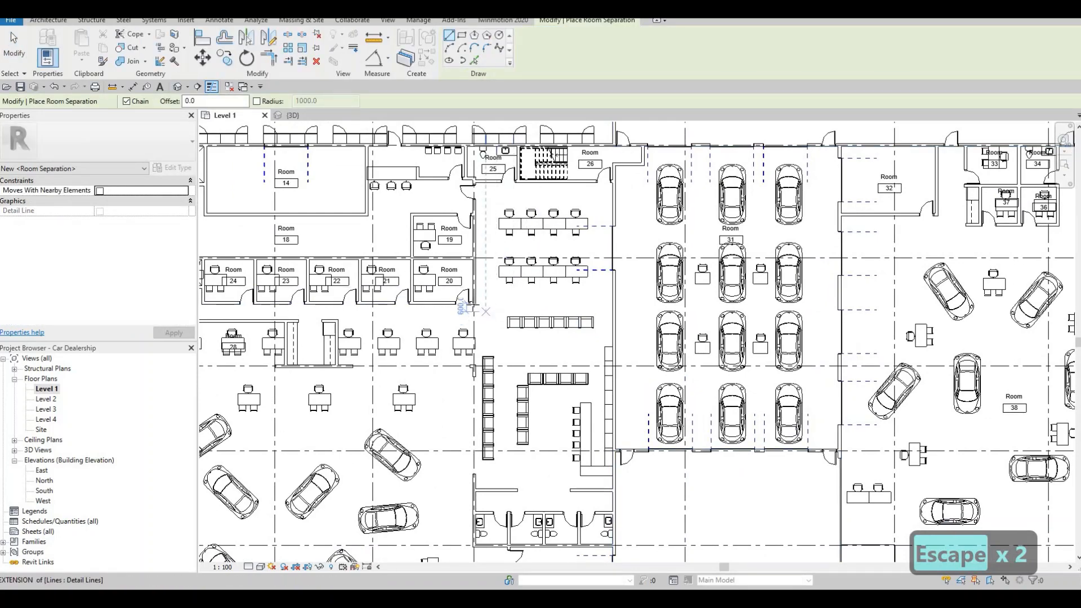
scroll(482, 304, "up", 2)
left_click(478, 302)
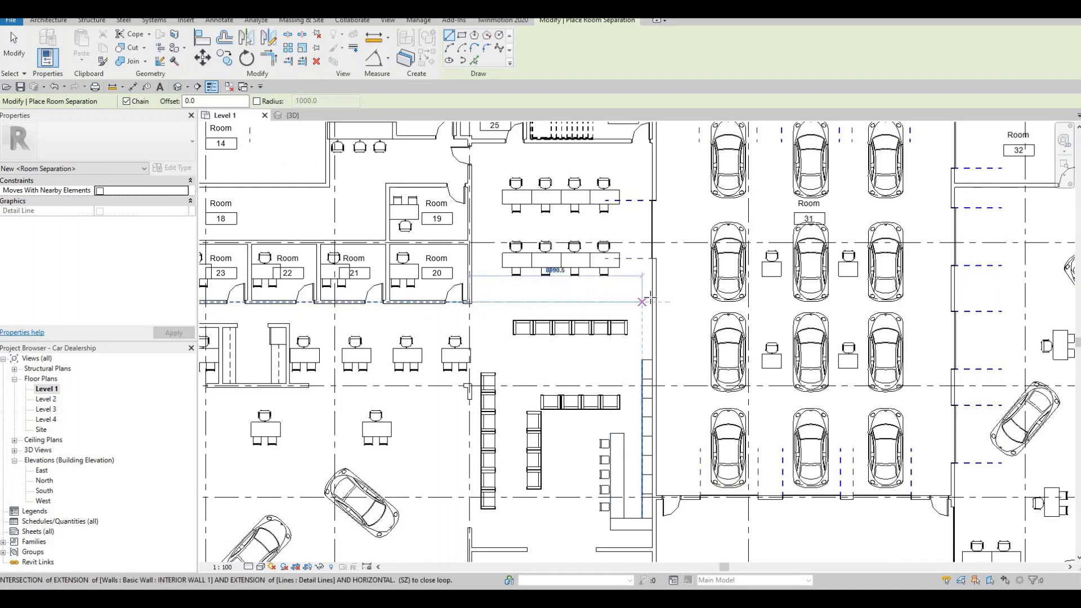
left_click(651, 297)
key("Escape")
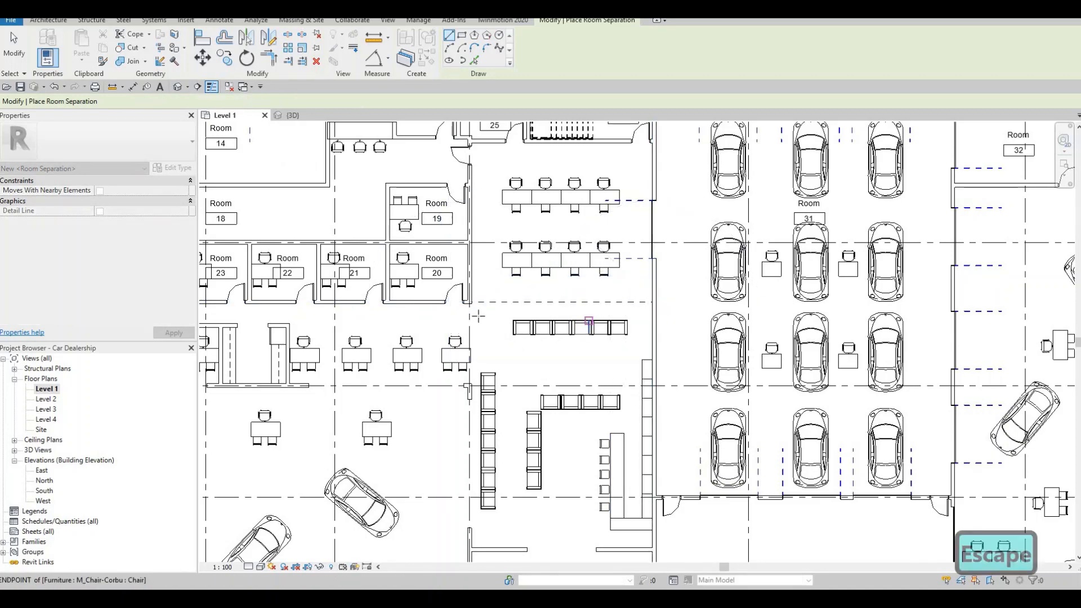
Step: Draw a vertical room separation line about 11.8 m long from that office corner south along the waiting area's west side
left_click(470, 303)
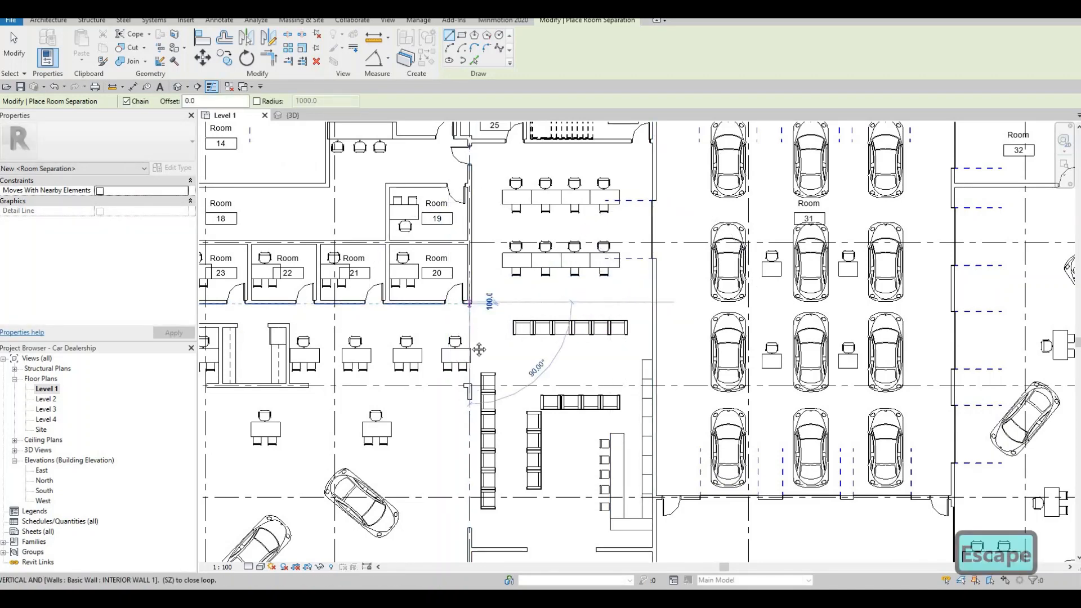
middle_click_drag(479, 378, 479, 339)
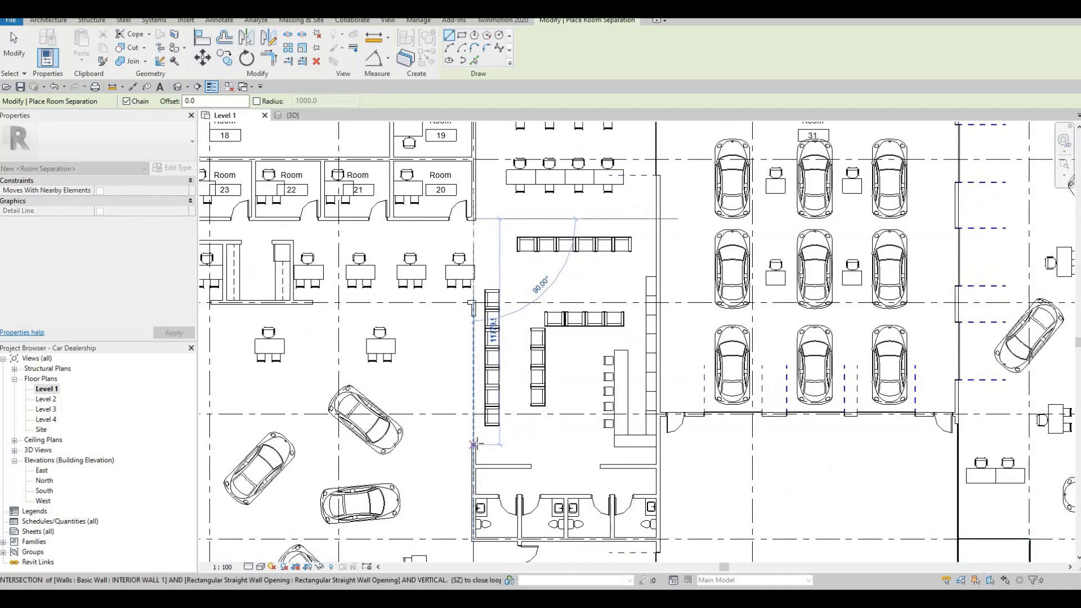
left_click(528, 458)
key("Escape")
Step: Draw a room separation line across the gap between the two wall stubs north of the restrooms
left_click(532, 466)
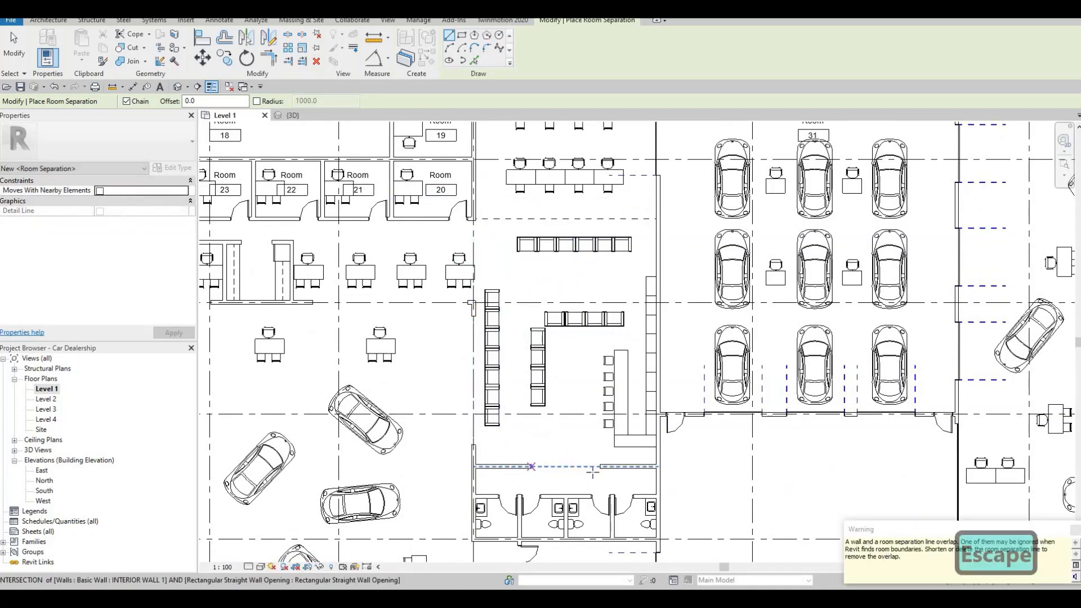
left_click(598, 468)
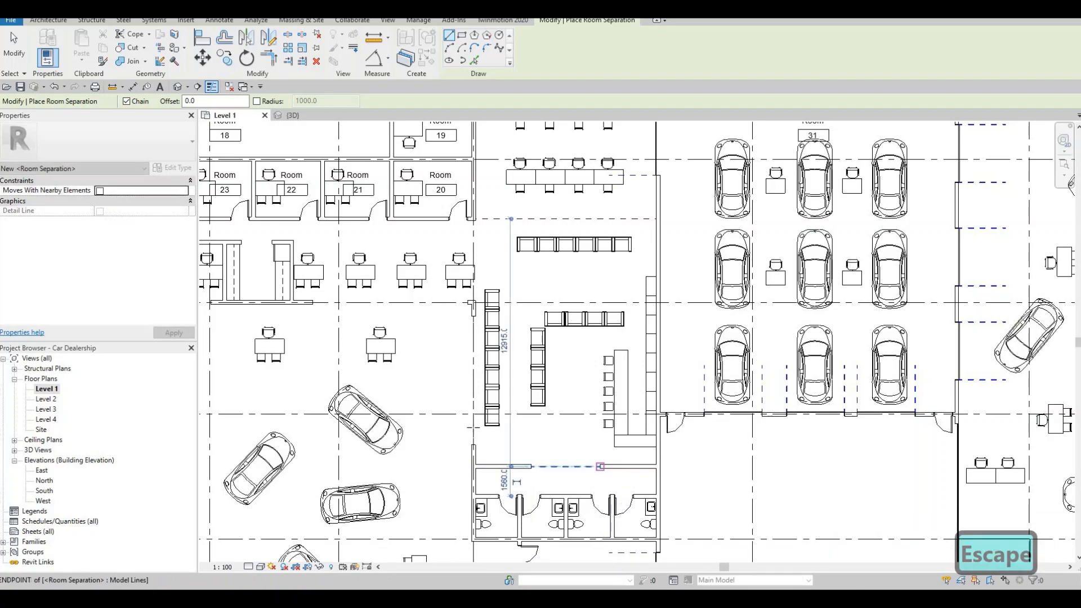
key("Escape")
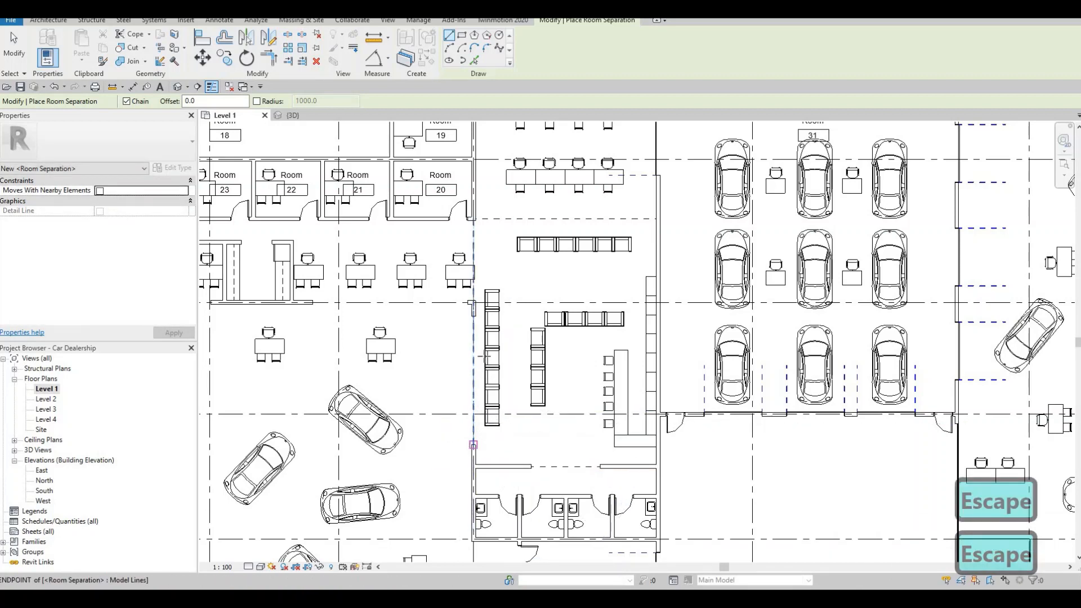
Step: Draw separate room separation lines, about 6.7 m and 4.4 m long, across the two openings on the waiting area's west side
left_click(475, 445)
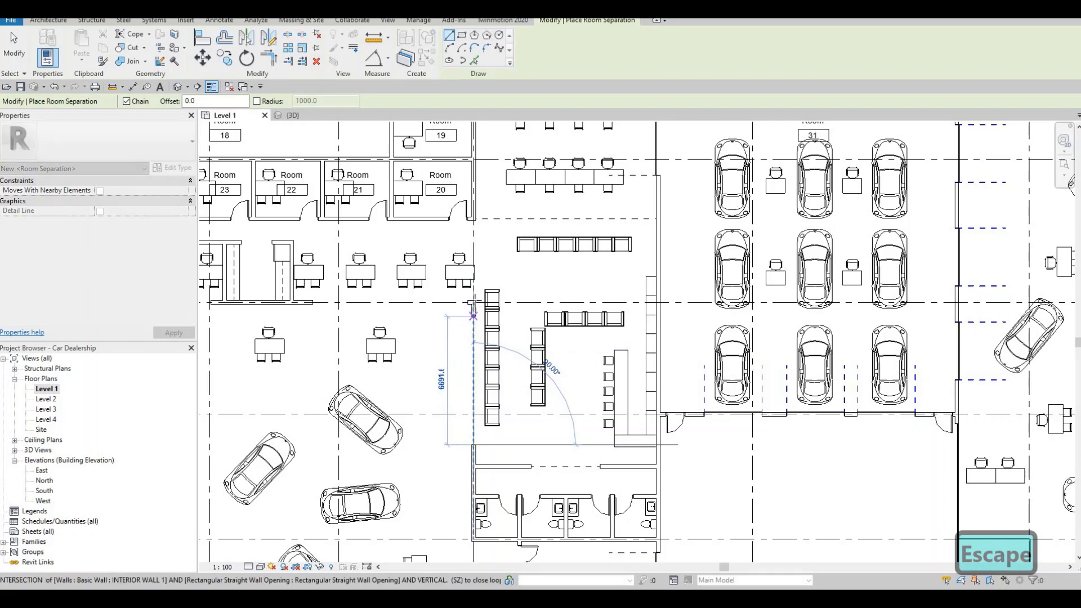
left_click(472, 308)
key("Escape")
left_click(473, 309)
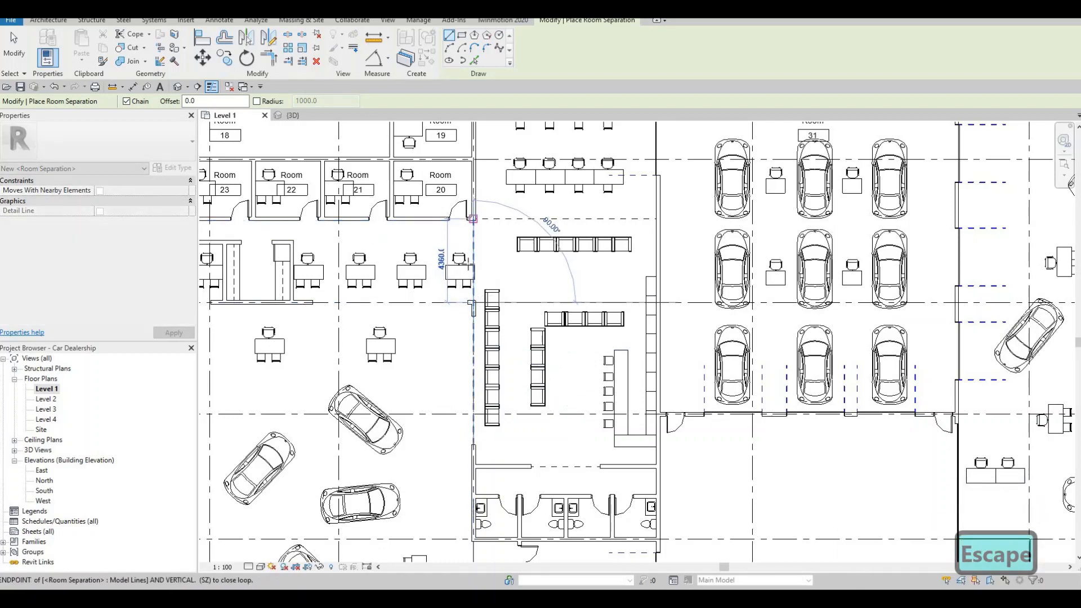
key("Escape")
key("Escape")
scroll(490, 321, "down", 2)
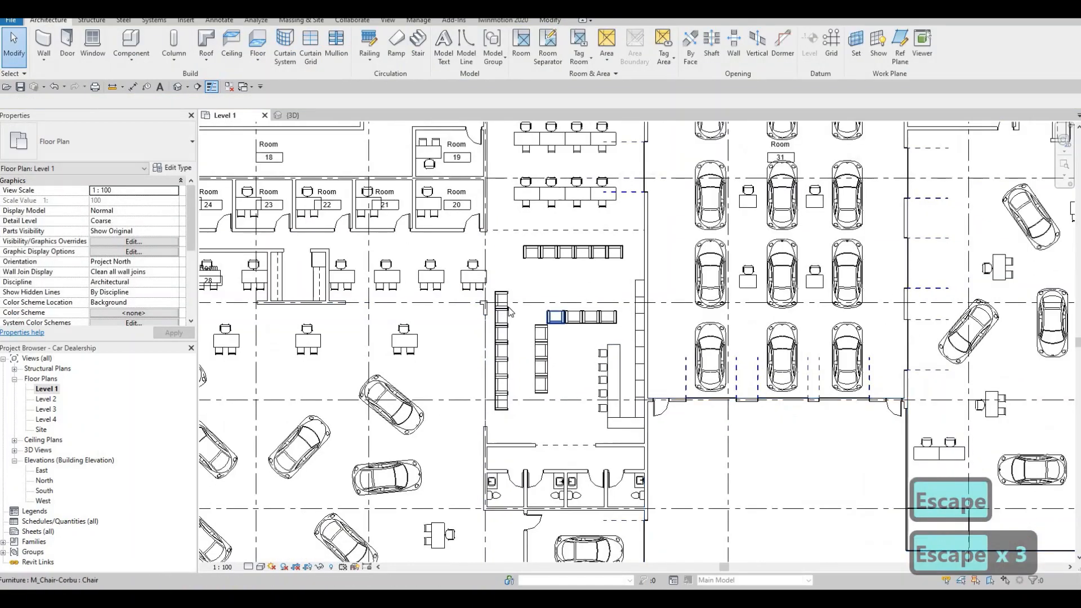
Step: Place tagged rooms in the waiting area, the restroom lobby south of it and the desk area with two workstation rows north of it
key("r")
key("m")
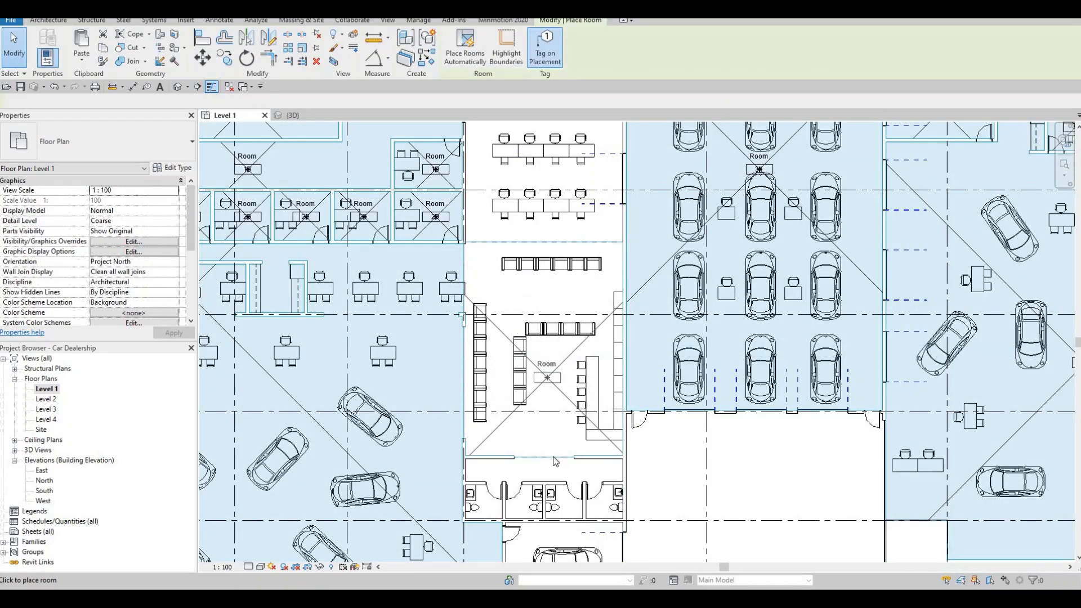
left_click(547, 376)
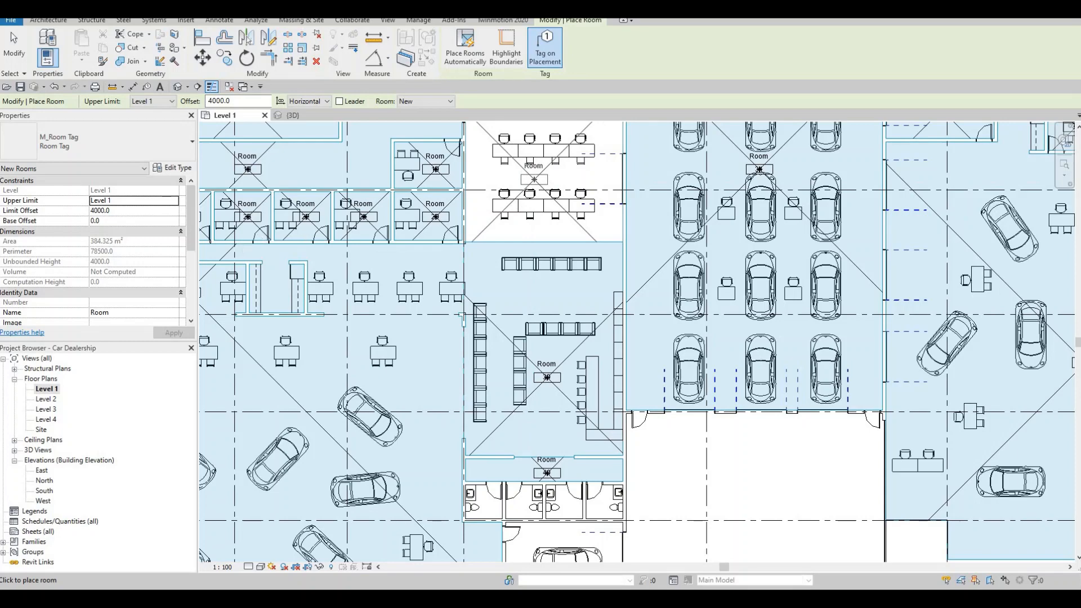
middle_click_drag(562, 202, 598, 322)
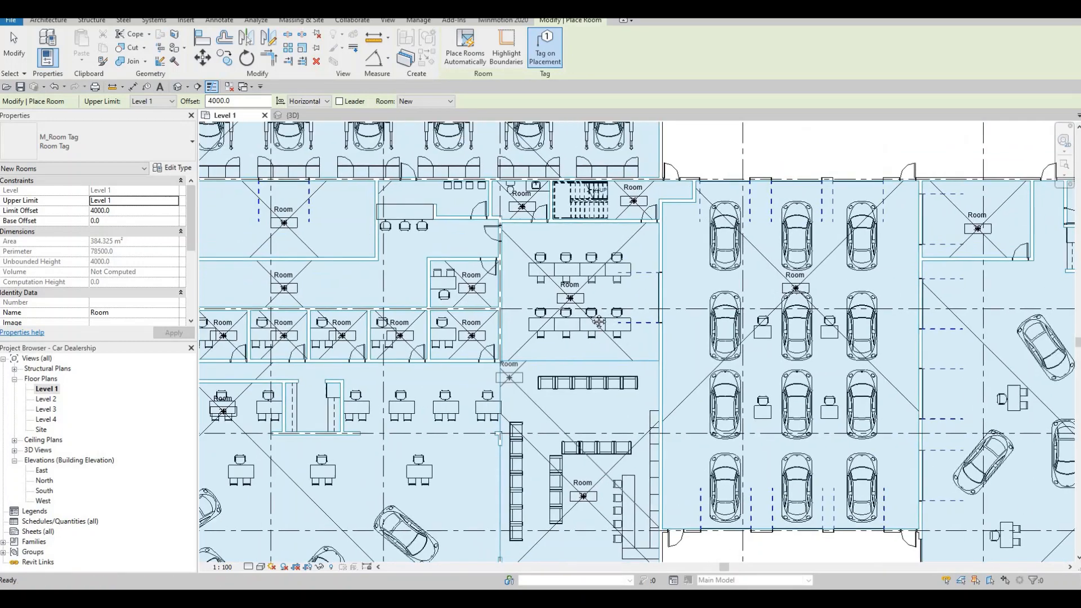
key("Escape")
key("Escape")
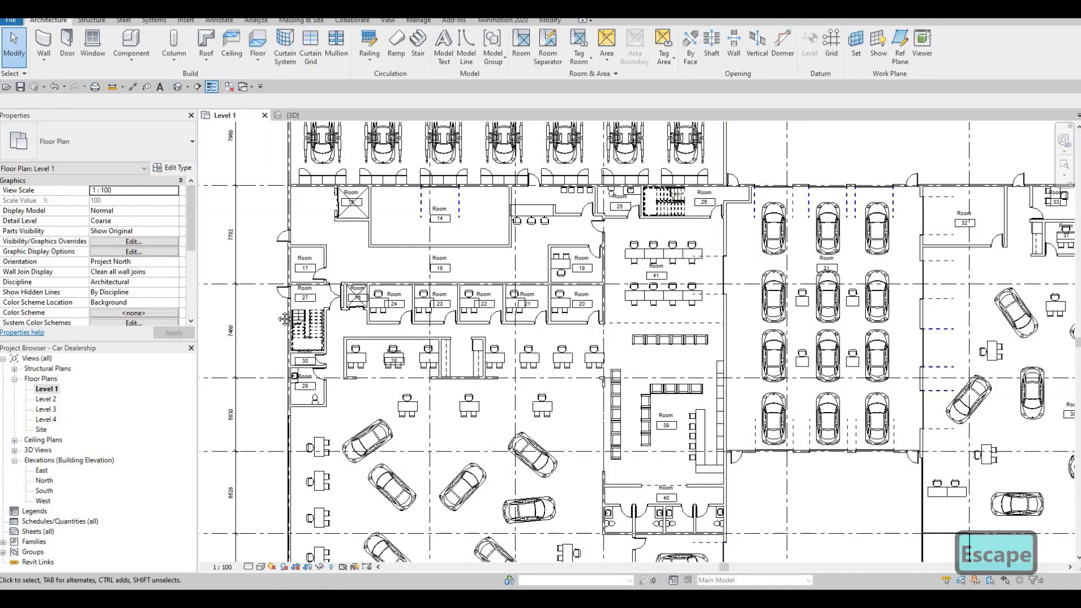
Step: Rename the room in the large vehicle service hall as SERVICE DEPARTMENT
middle_click_drag(285, 406, 301, 438)
middle_click_drag(405, 240, 358, 393)
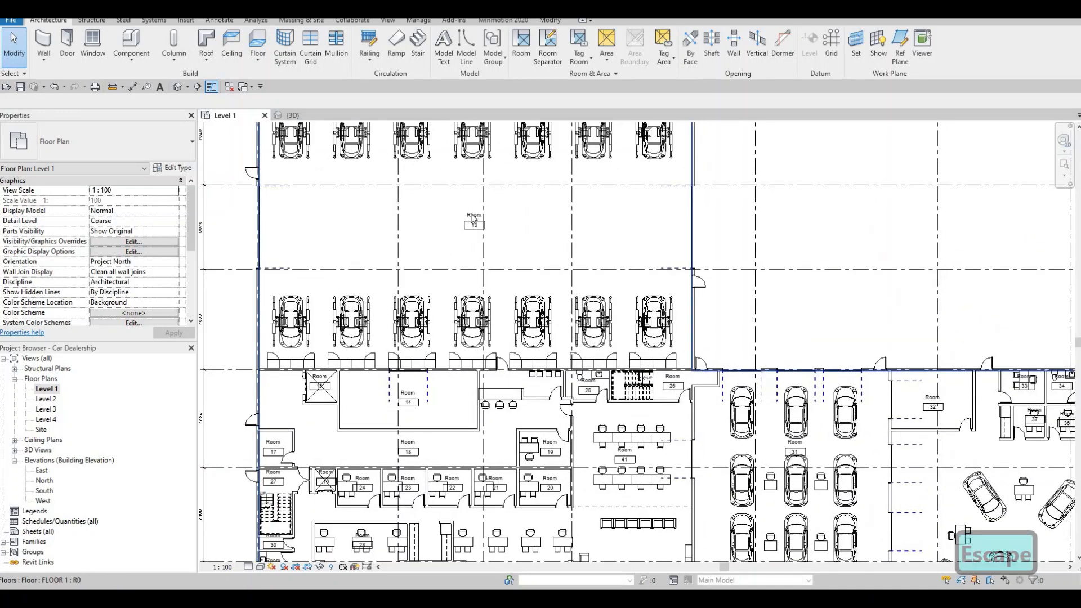
left_click(472, 217)
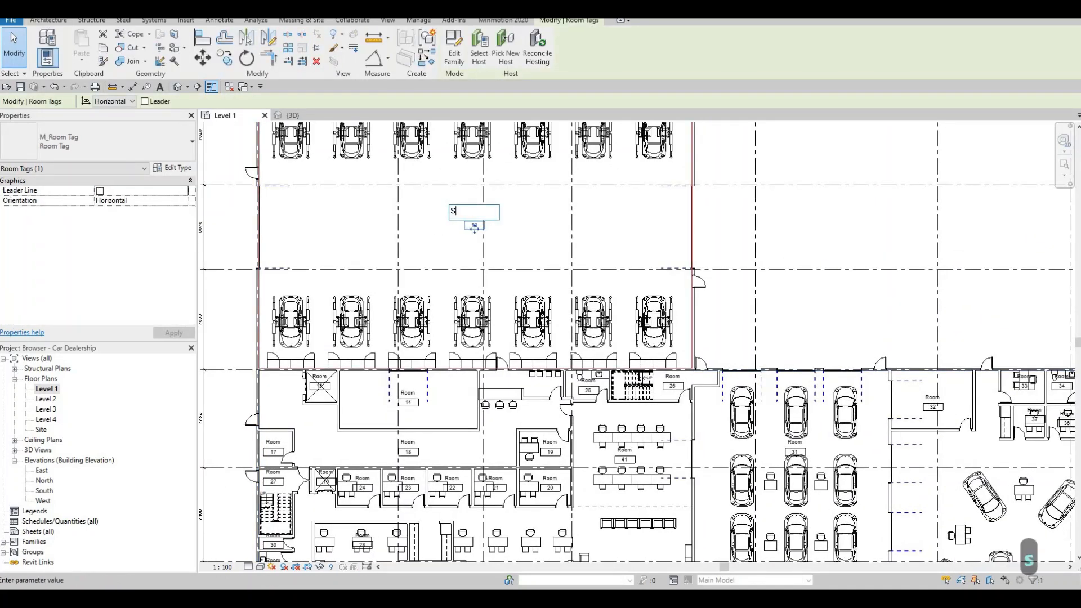
type("service departne")
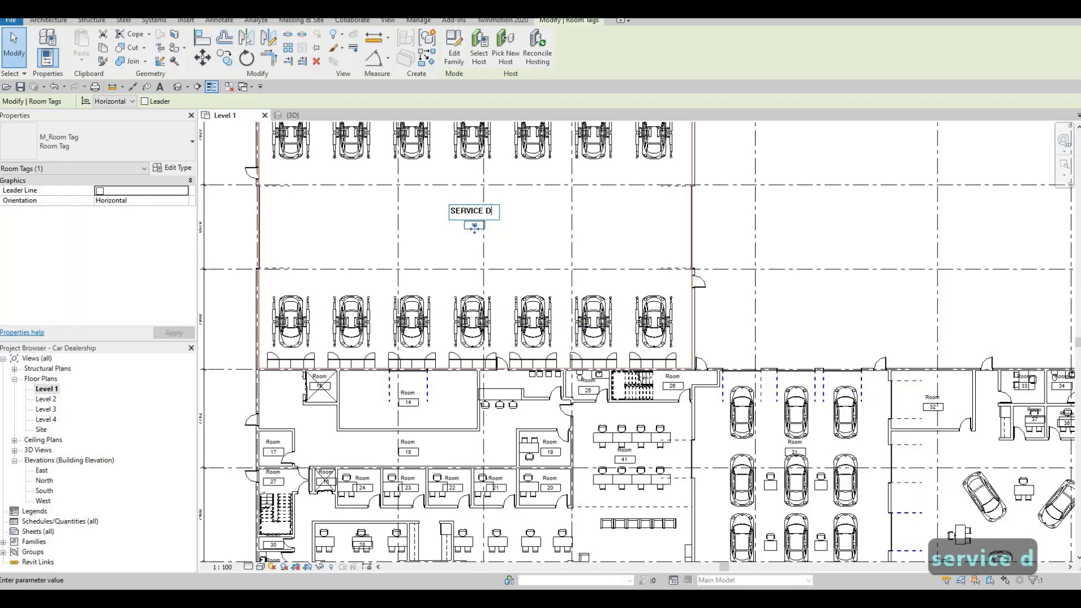
key("BackSpace")
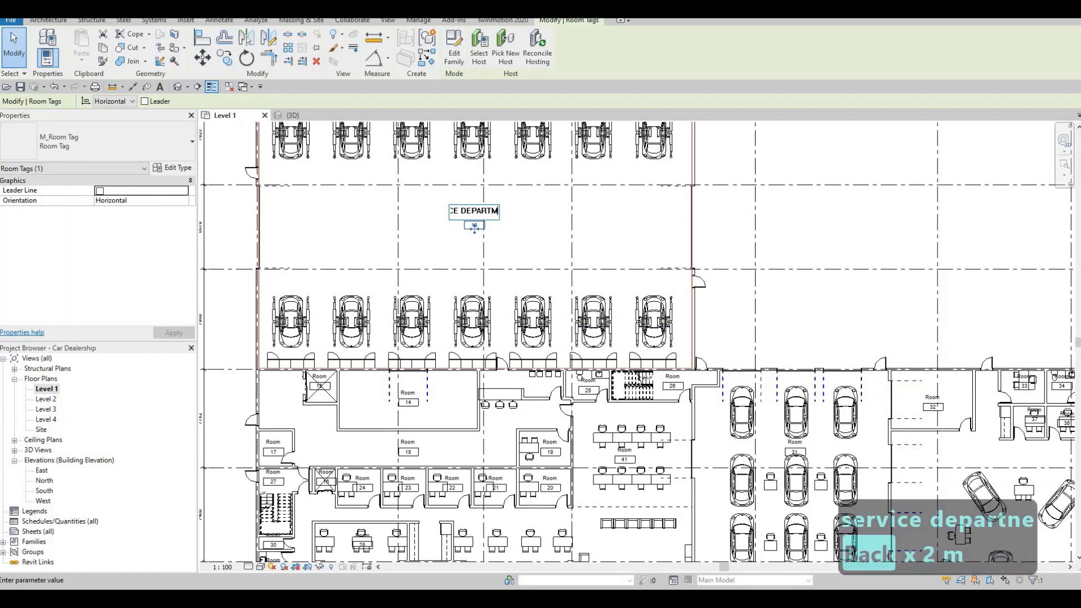
left_click(492, 291)
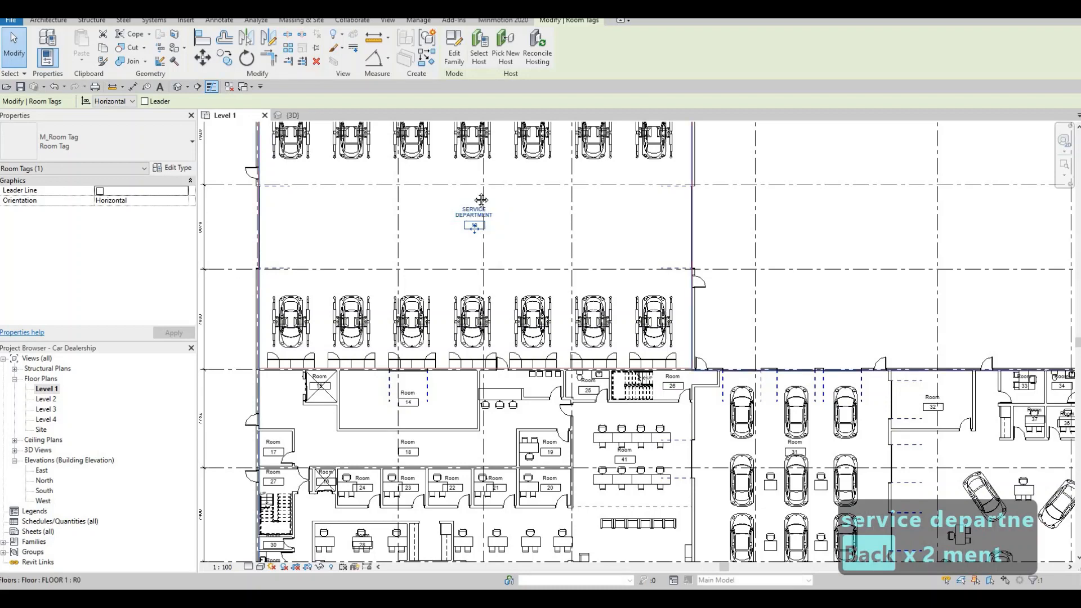
key("Escape")
Step: Rename room 14, the walled room directly south of the service hall, as EQUIPMENT ROOM
scroll(425, 283, "down", 1)
middle_click_drag(425, 282, 413, 180)
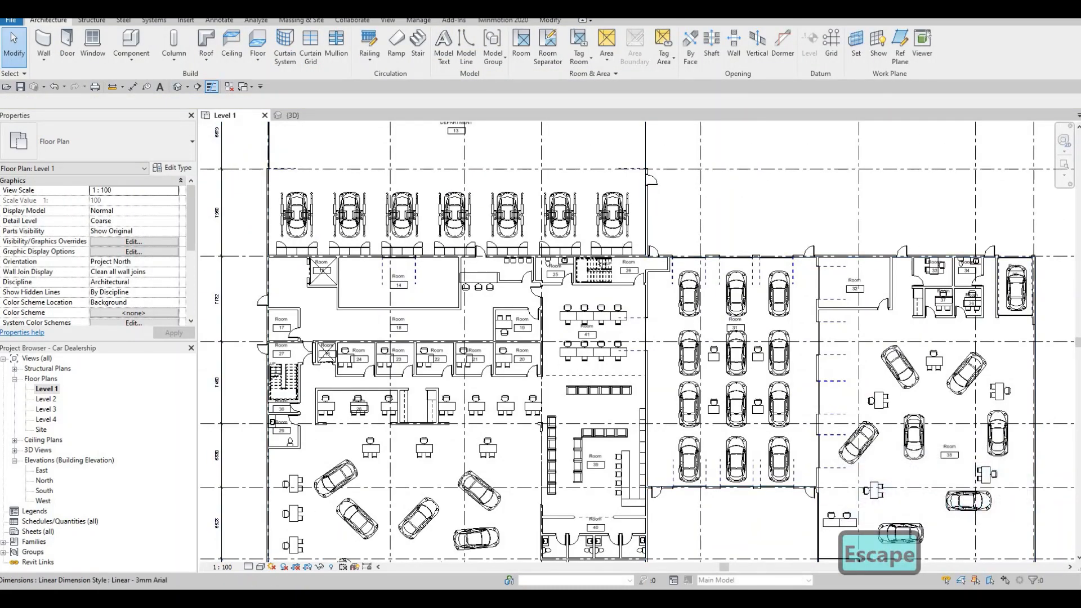
key("Escape")
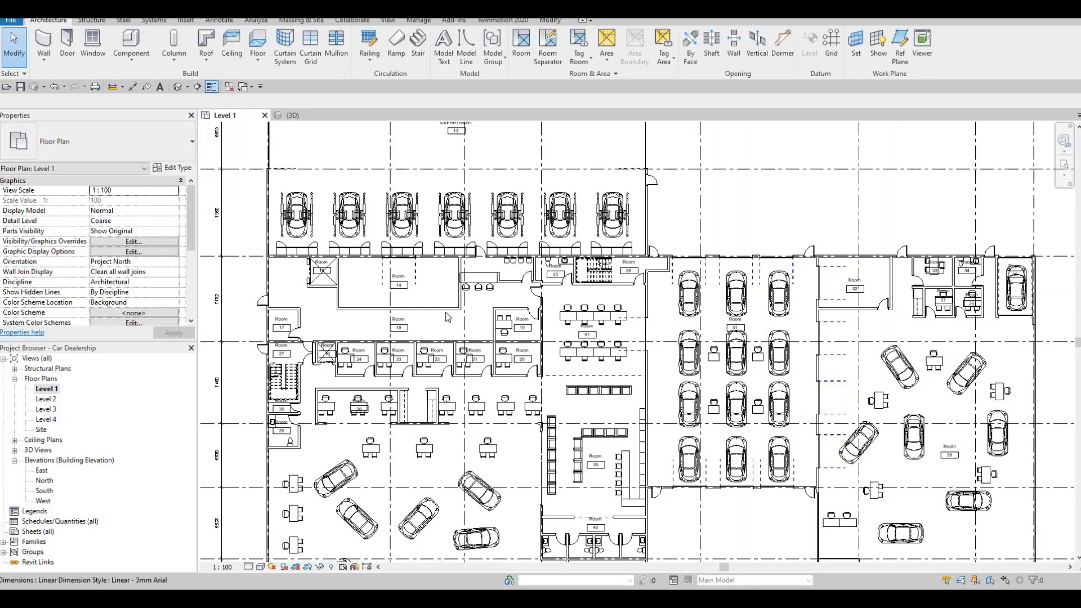
scroll(396, 276, "up", 1)
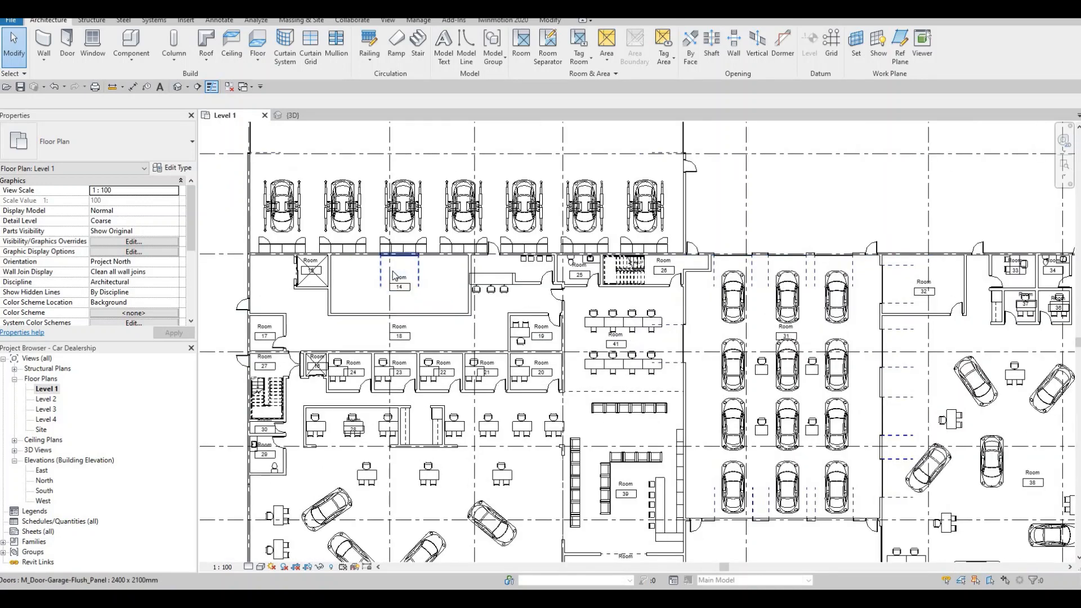
scroll(396, 276, "up", 1)
left_click(398, 279)
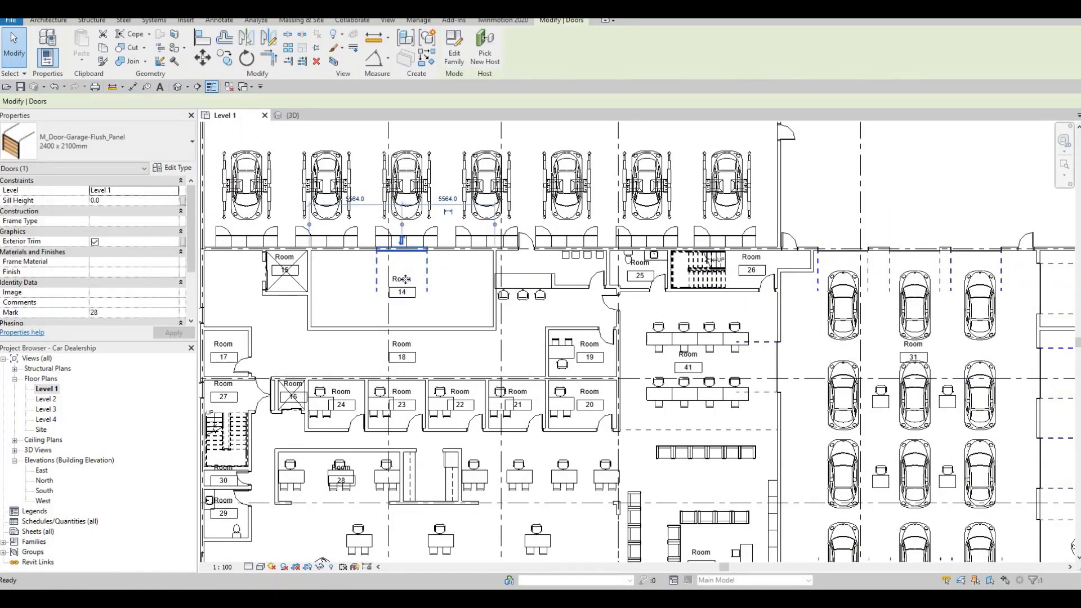
key("Escape")
key("Escape")
scroll(400, 283, "up", 2)
left_click(400, 280)
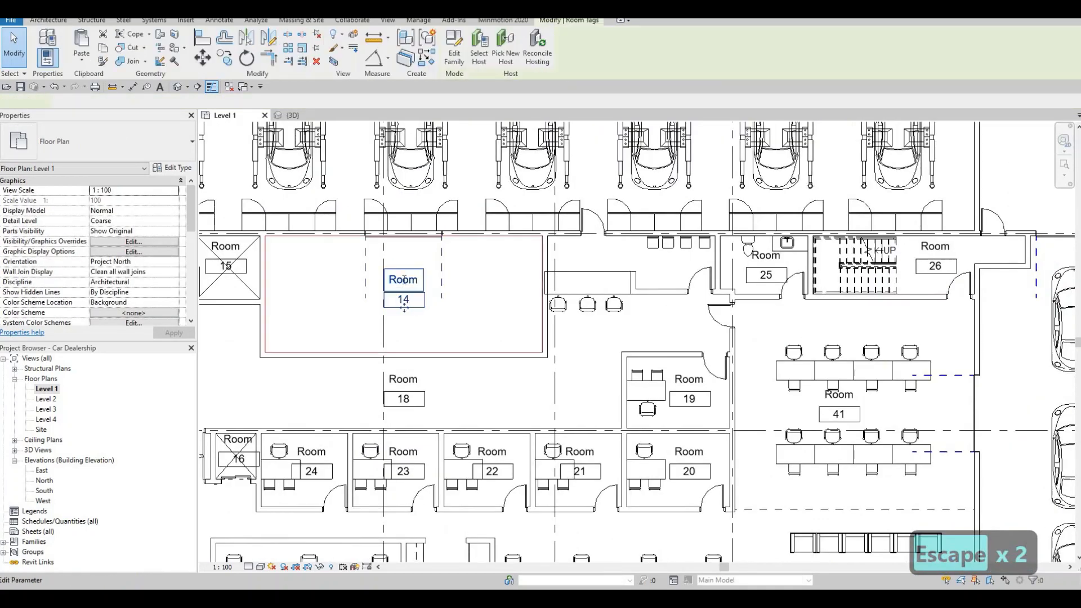
left_click(399, 280)
type("EQUI")
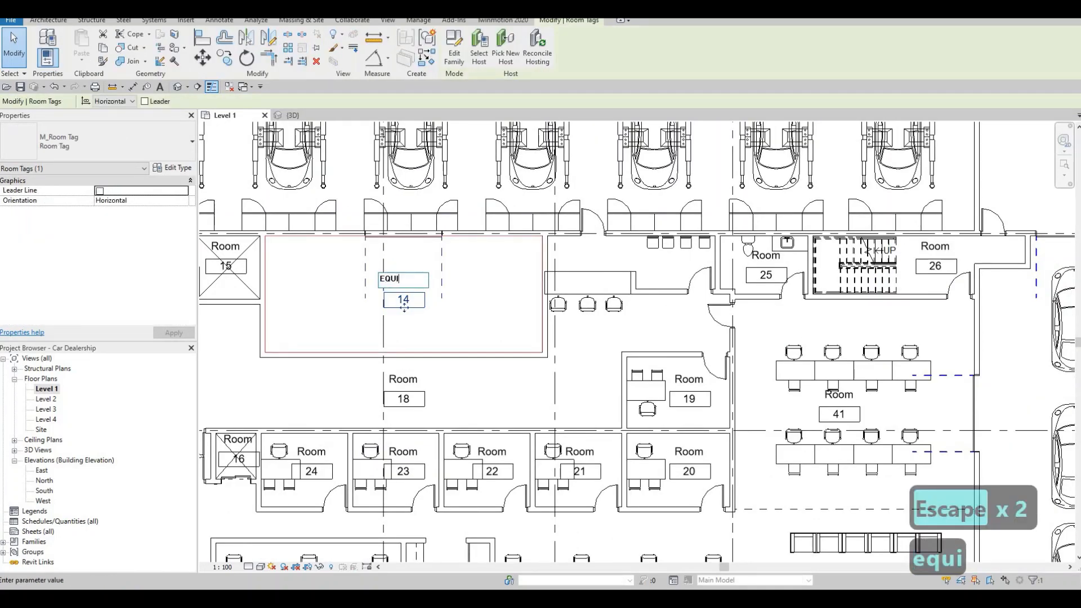
type("PMENT ROOM")
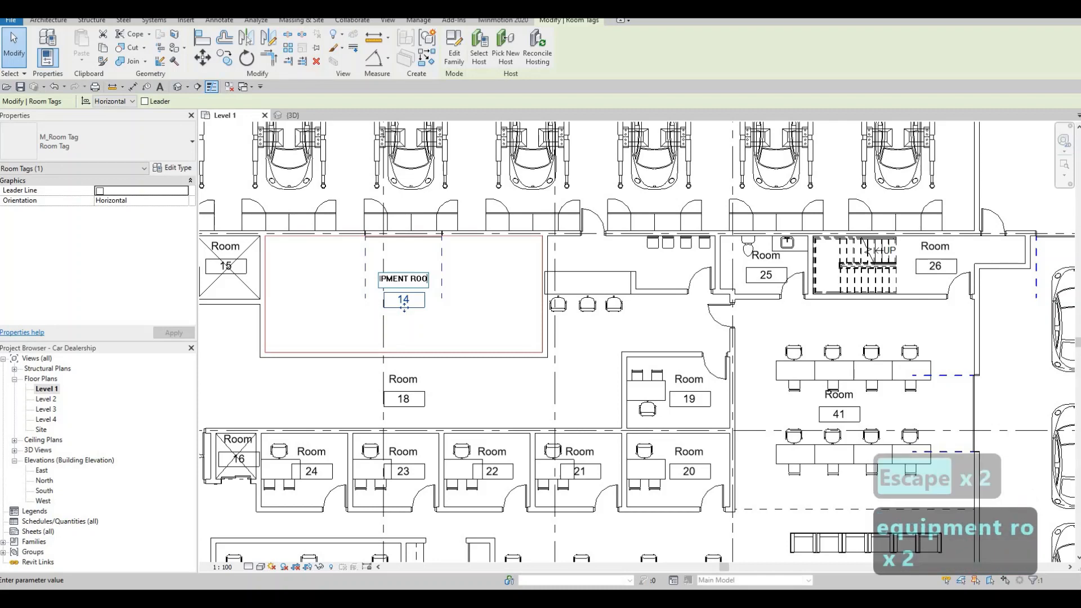
left_click(339, 295)
key("Escape")
Step: Rename the lift shaft beside the equipment room as LIFT 1 and the shaft beside office 24 as LIFT 2
middle_click_drag(315, 236, 411, 222)
left_click(322, 232)
left_click(323, 232)
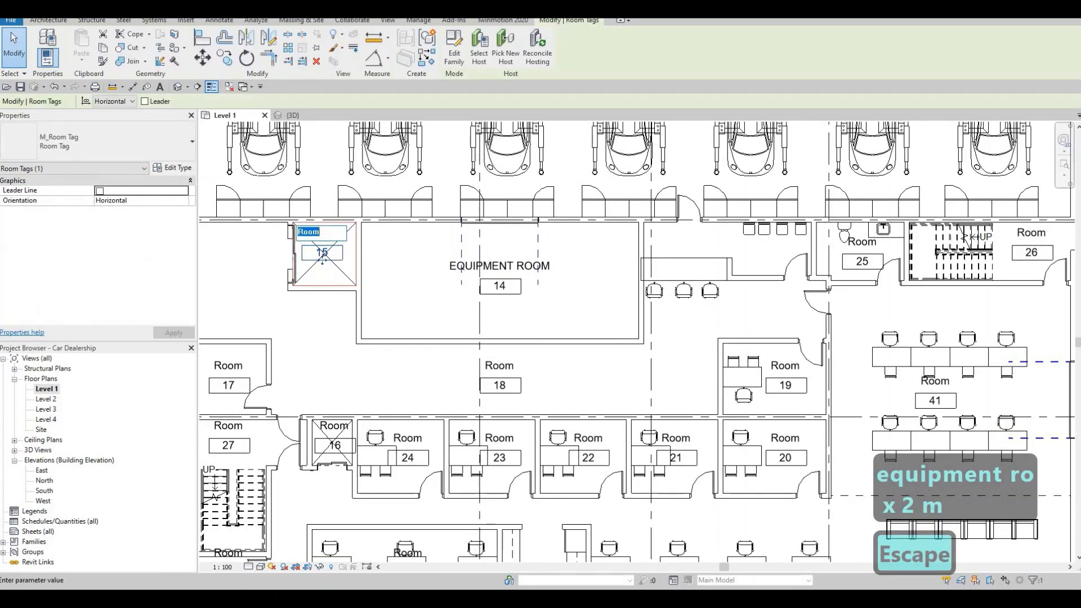
type("LIFT 1")
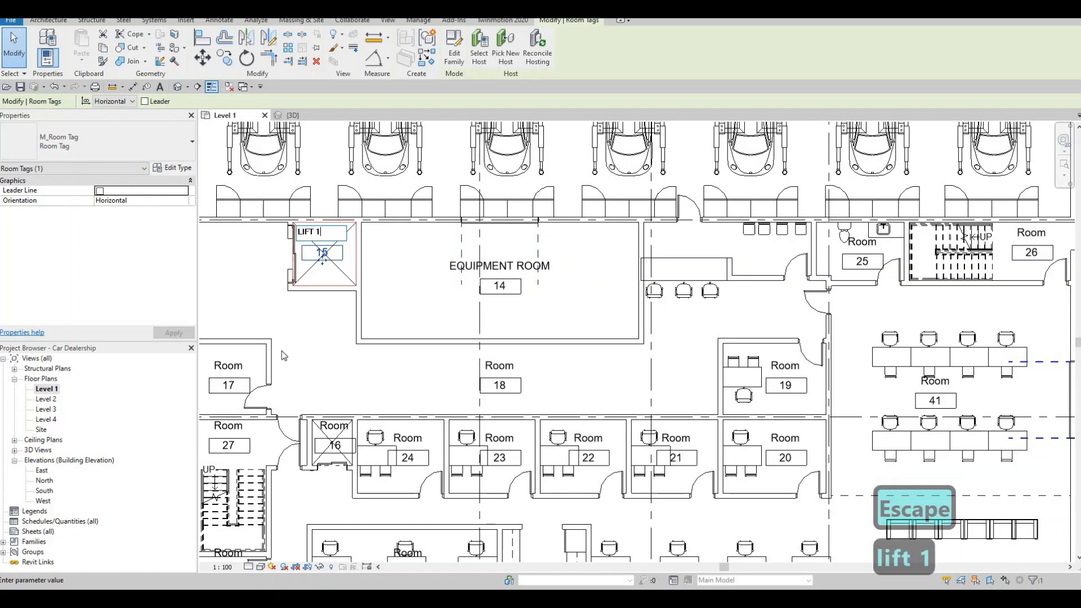
left_click(327, 427)
left_click(323, 425)
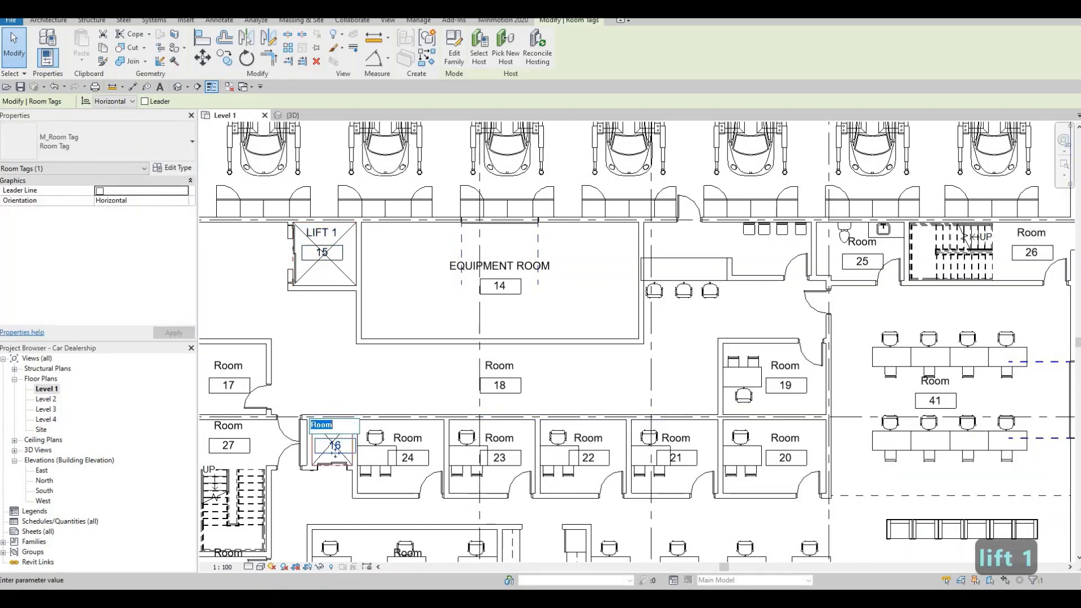
type("Li")
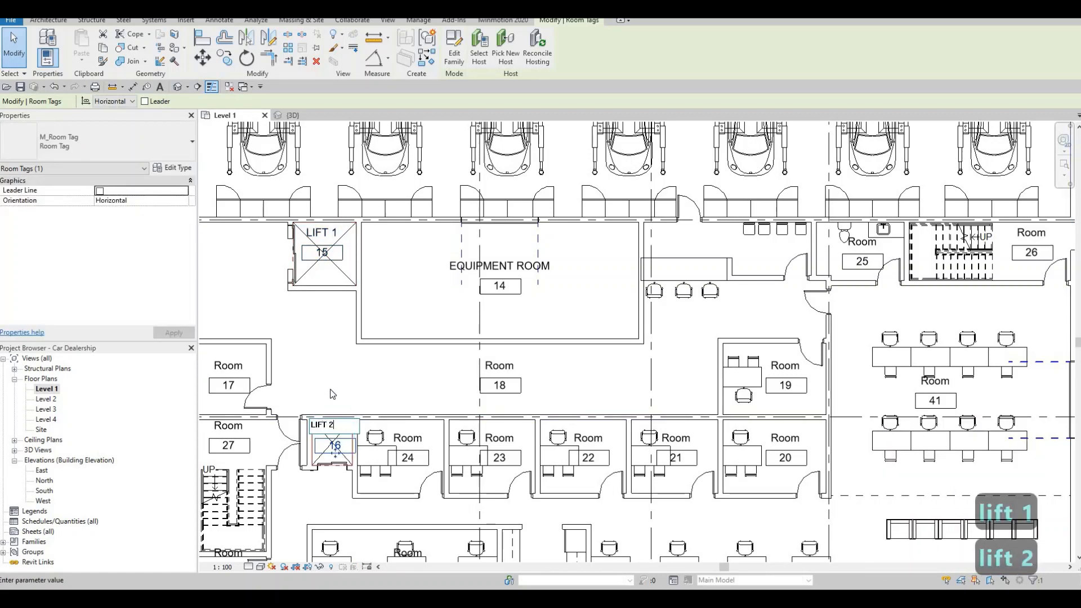
left_click(230, 372)
Step: Rename room 27, the stairwell on the building's west side, as STAIRS 1
middle_click_drag(302, 365, 374, 299)
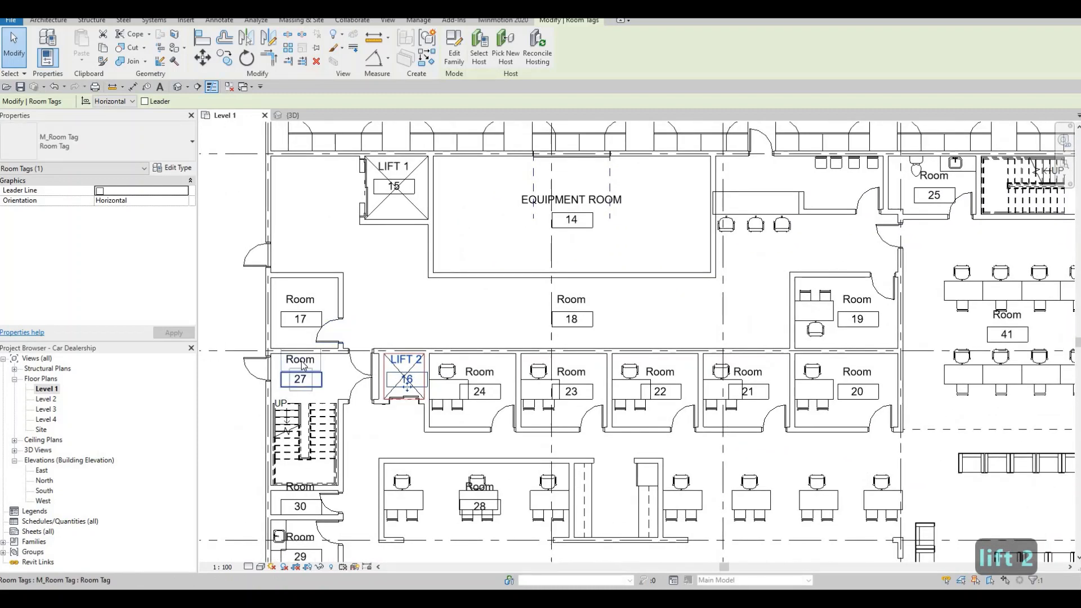
left_click(303, 362)
type("S")
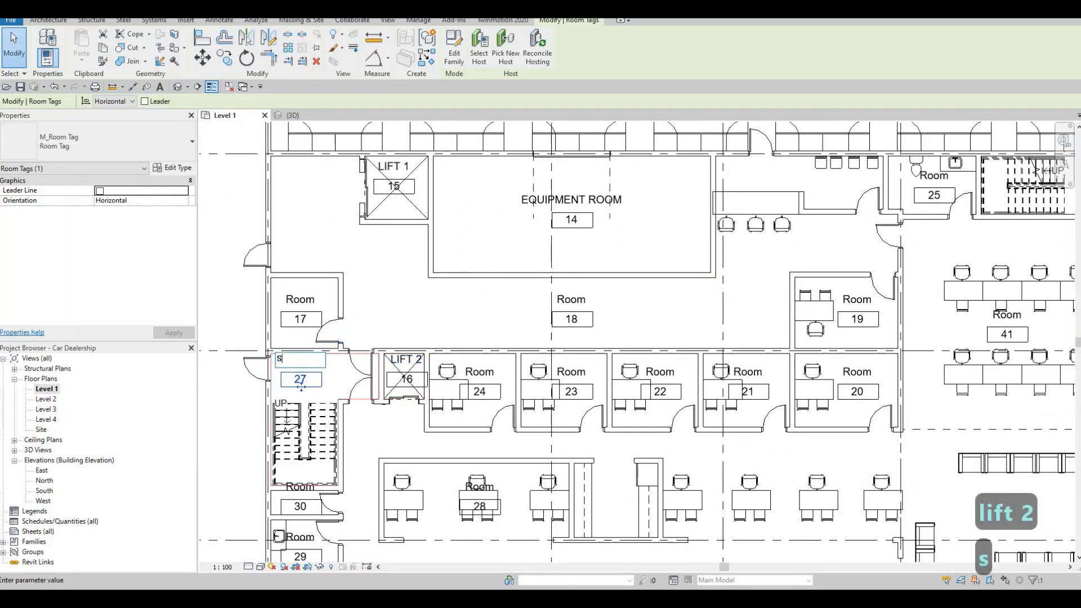
type("TAIRS ")
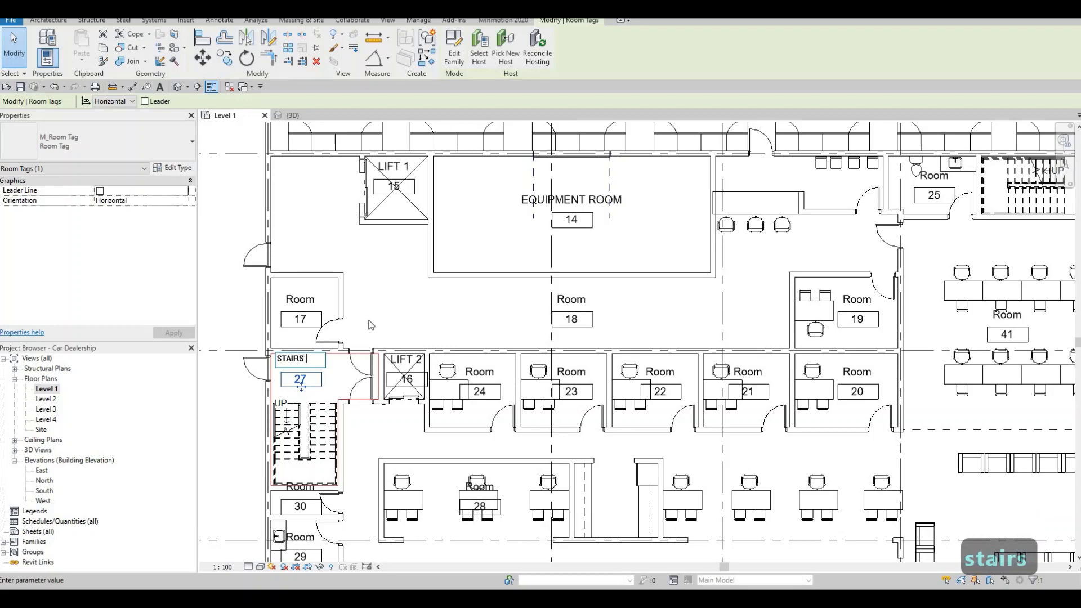
type("1")
key("Return")
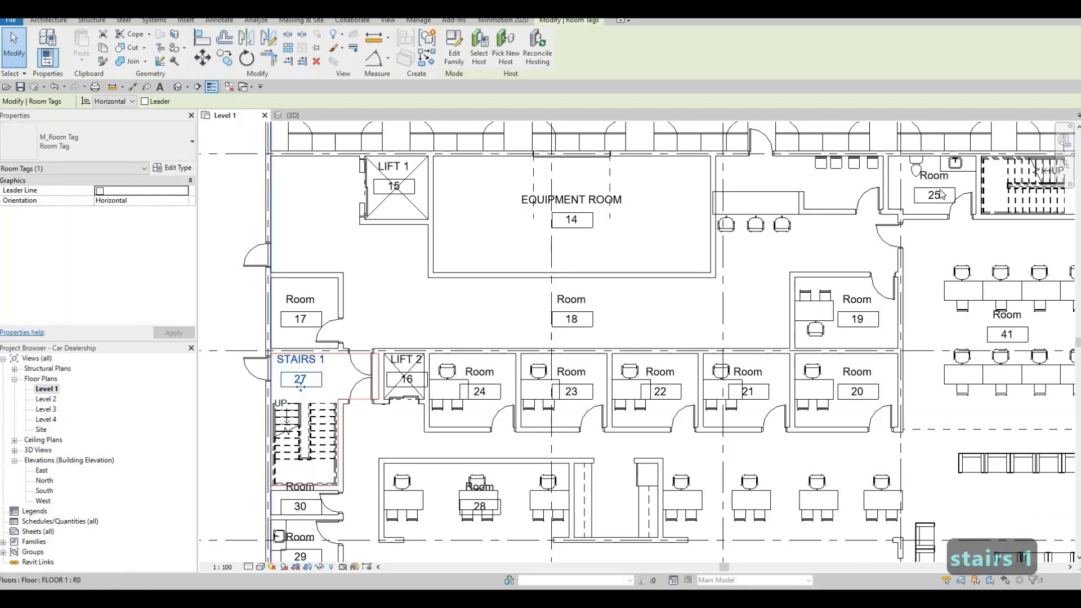
Step: Rename room 26, the stairwell north of the workstation area, as STAIRS 2
middle_click_drag(946, 193, 722, 203)
left_click(881, 182)
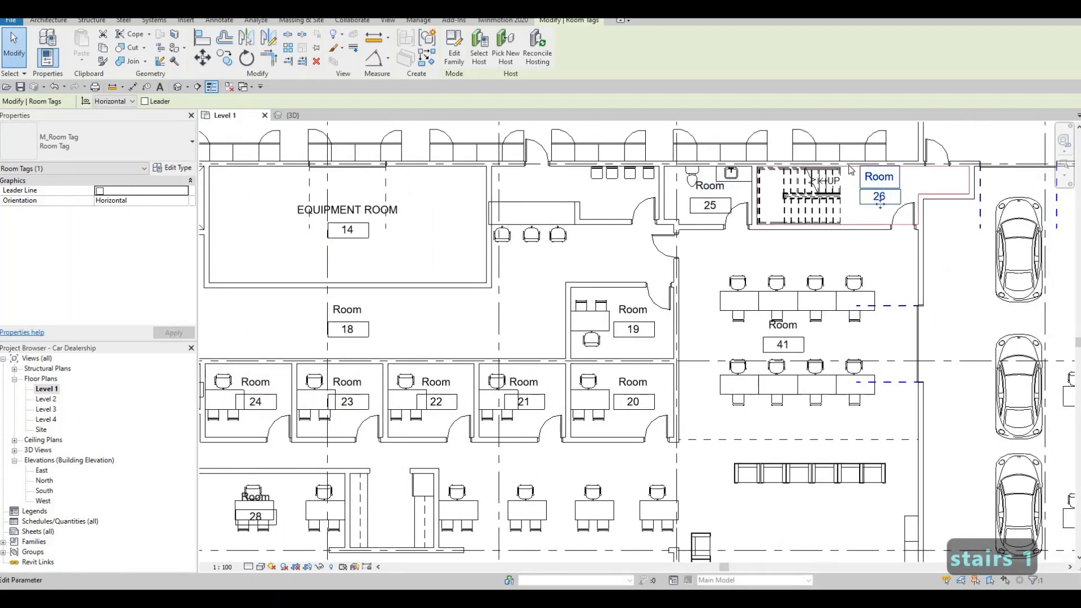
type("STAI")
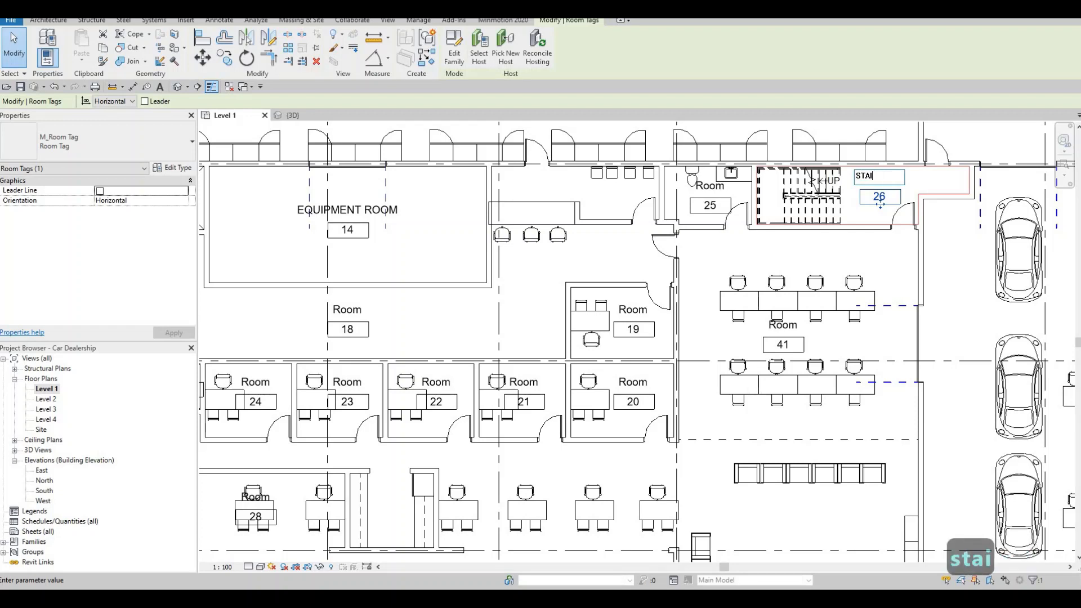
type("RS 2")
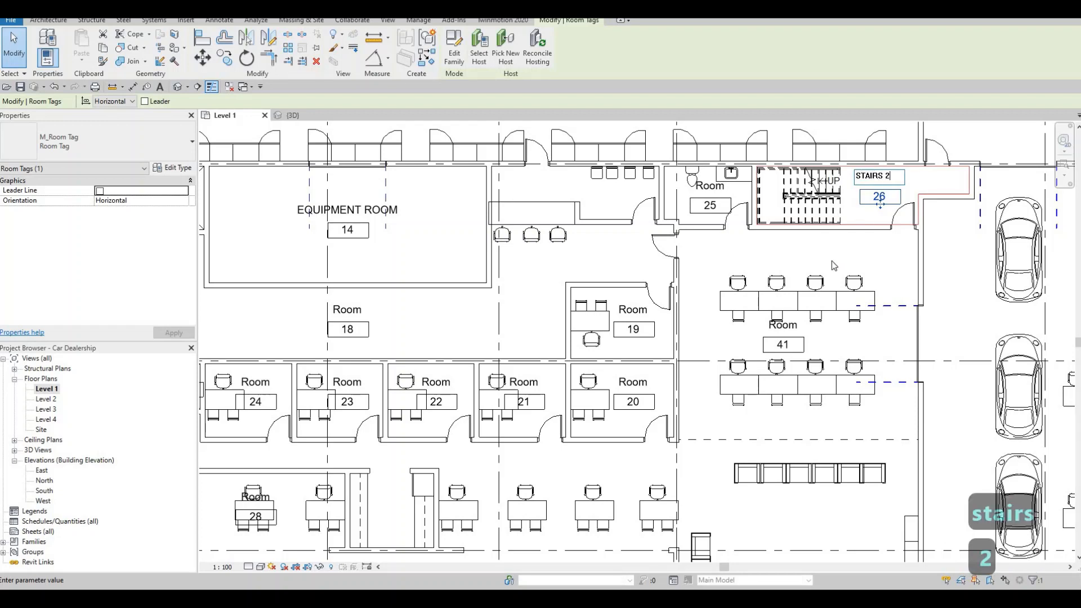
left_click(708, 266)
key("Escape")
Step: Rename room 25, the toilet room west of STAIRS 2, as WASHROM 2
middle_click_drag(754, 248, 794, 232)
scroll(793, 232, "down", 1)
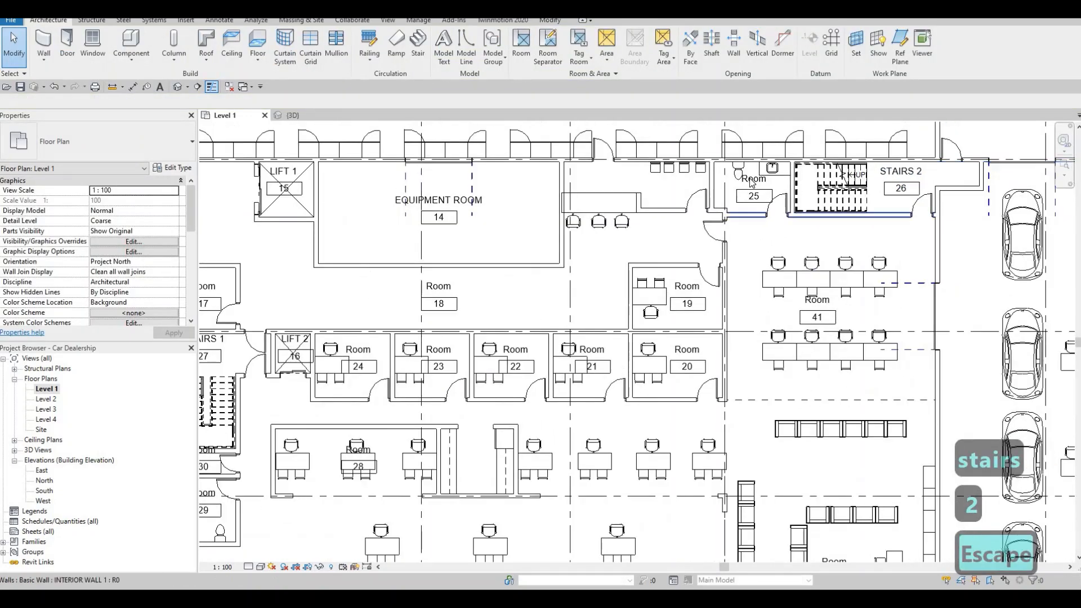
double_click(751, 178)
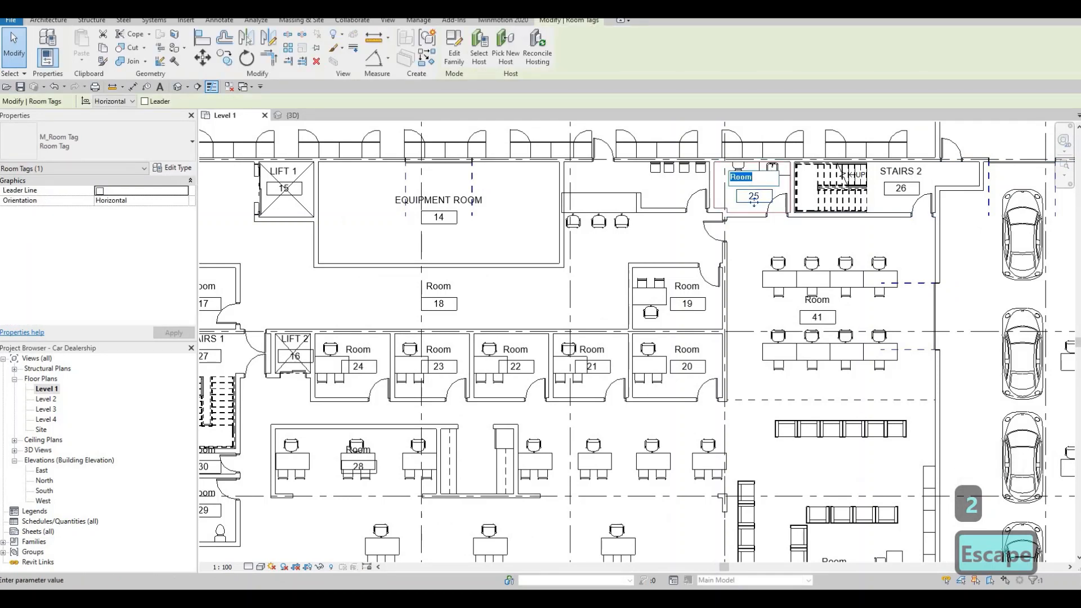
type("washrom 2")
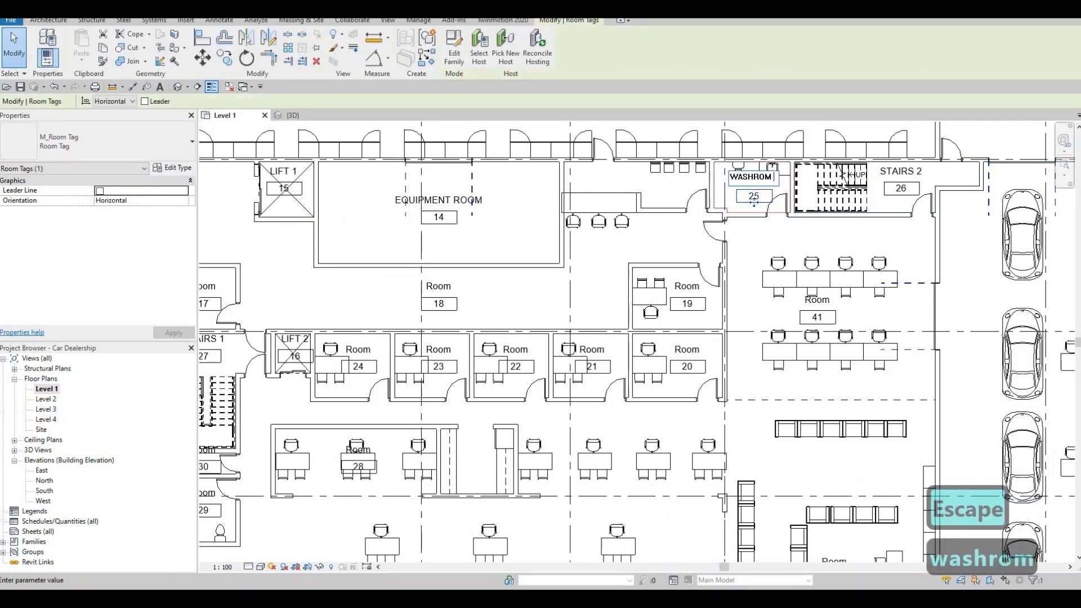
left_click(637, 238)
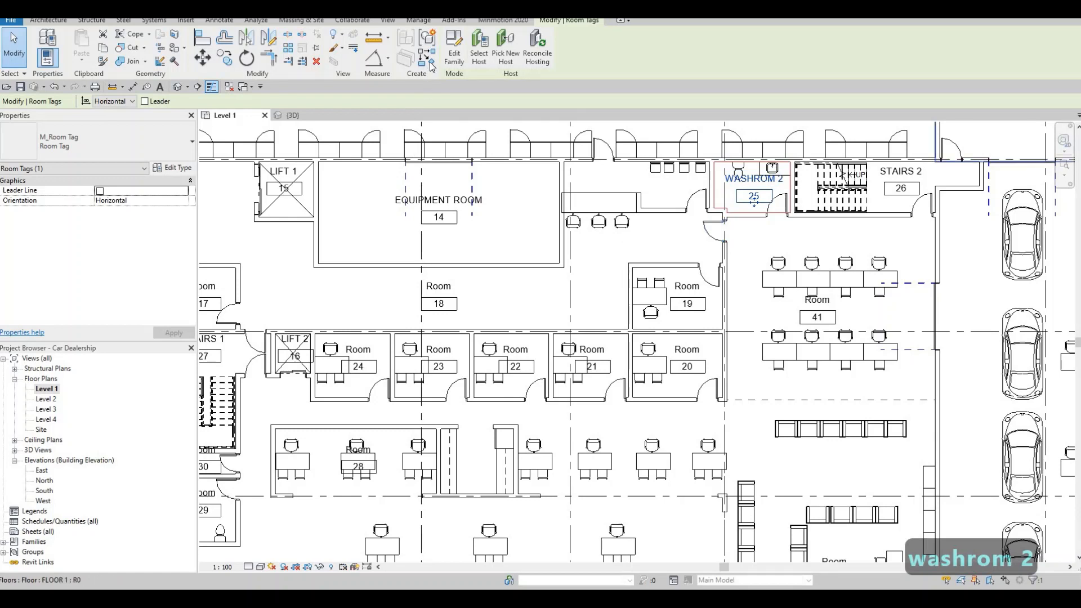
Step: Draw a horizontal room separation line about 3.2 m long from the equipment room's southeast corner to the corner of office 19
left_click(48, 20)
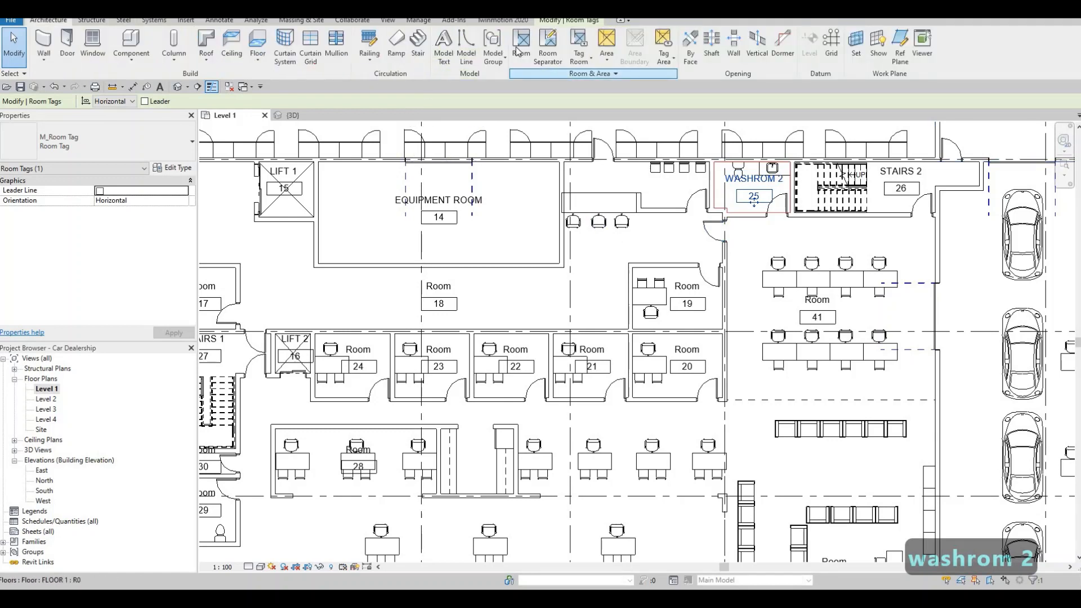
left_click(546, 55)
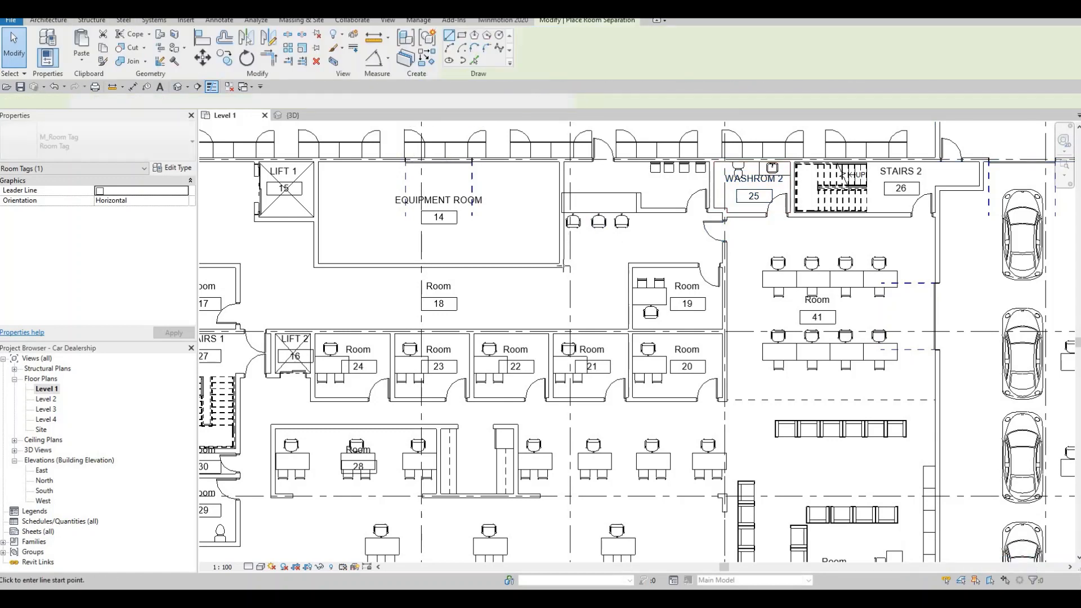
left_click(562, 266)
key("Escape")
key("Escape")
key("Escape")
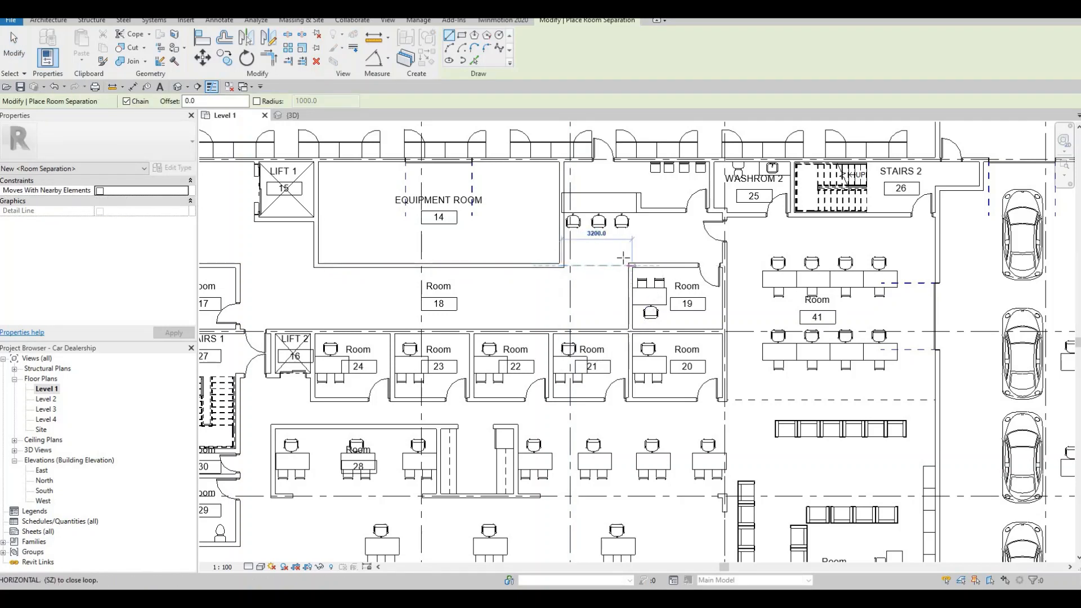
Step: Place a tagged room in the counter area east of the equipment room and move its tag slightly south, clear of the counter
left_click(547, 50)
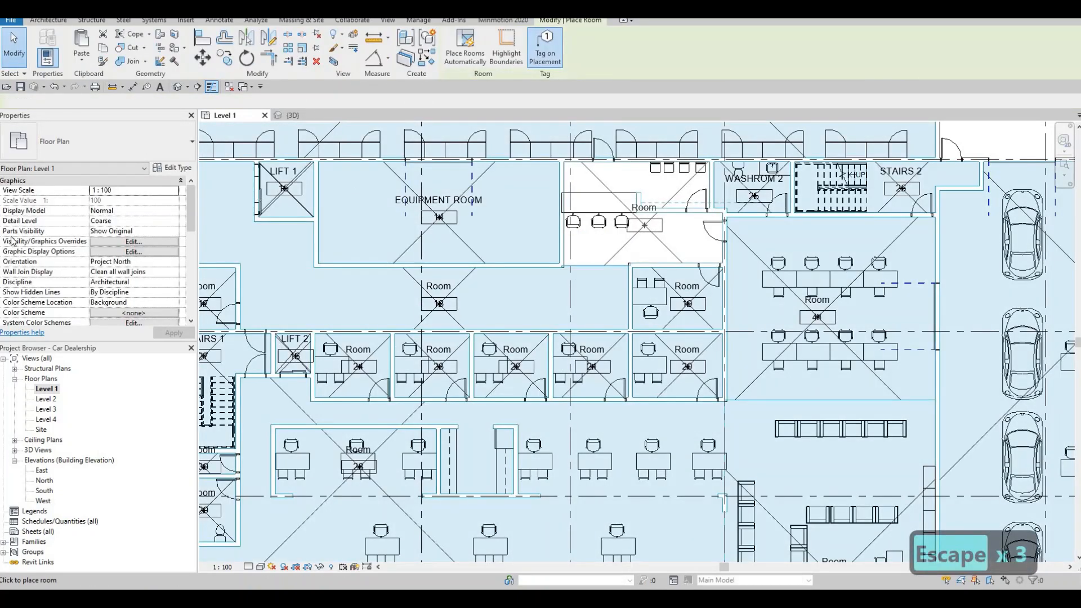
key("Escape")
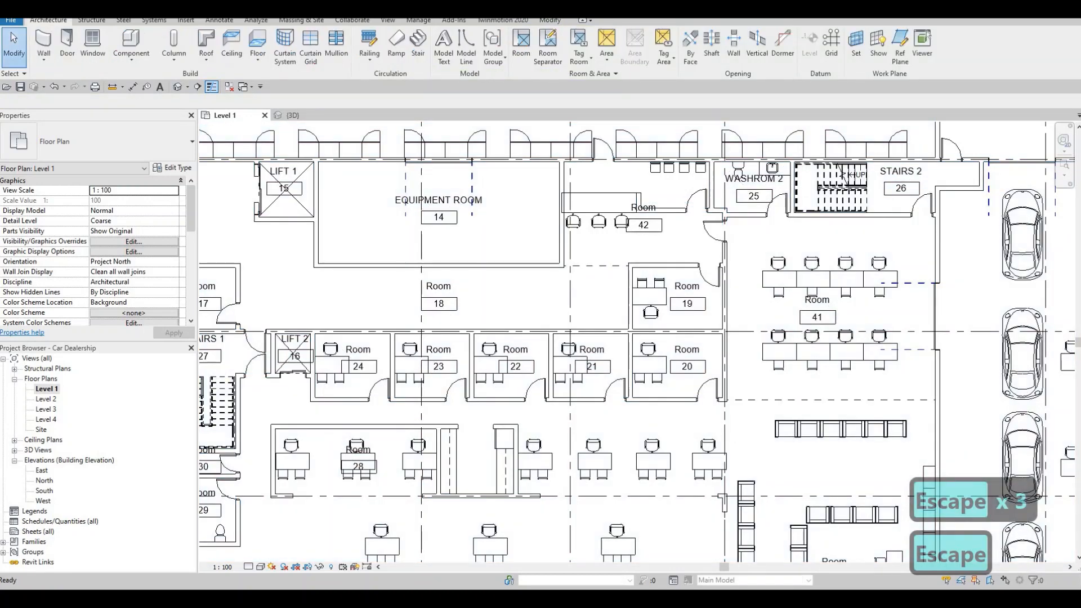
key("Escape")
key("Escape")
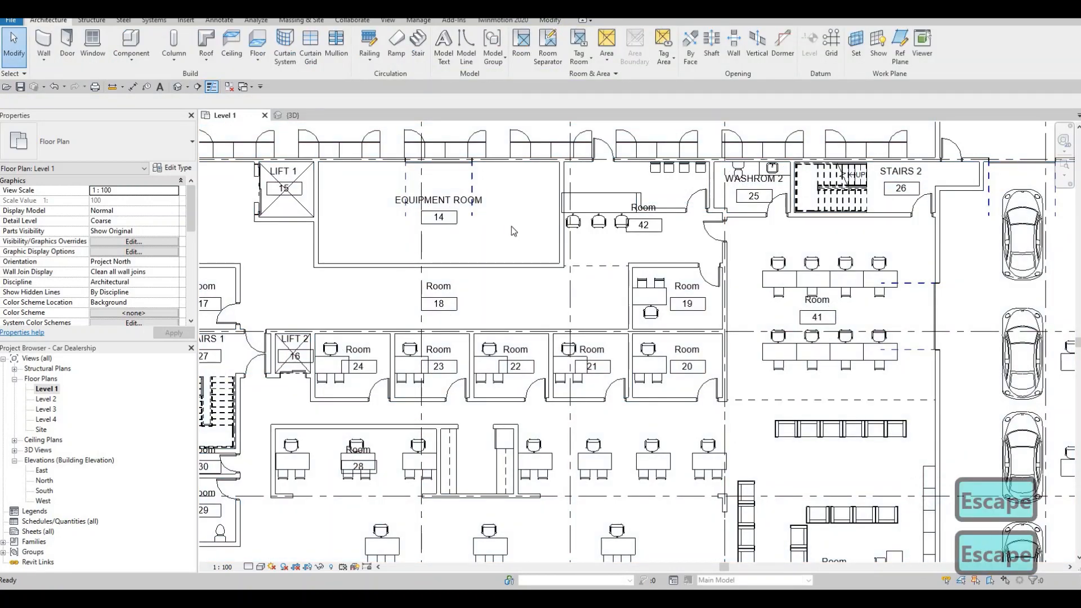
left_click(646, 231)
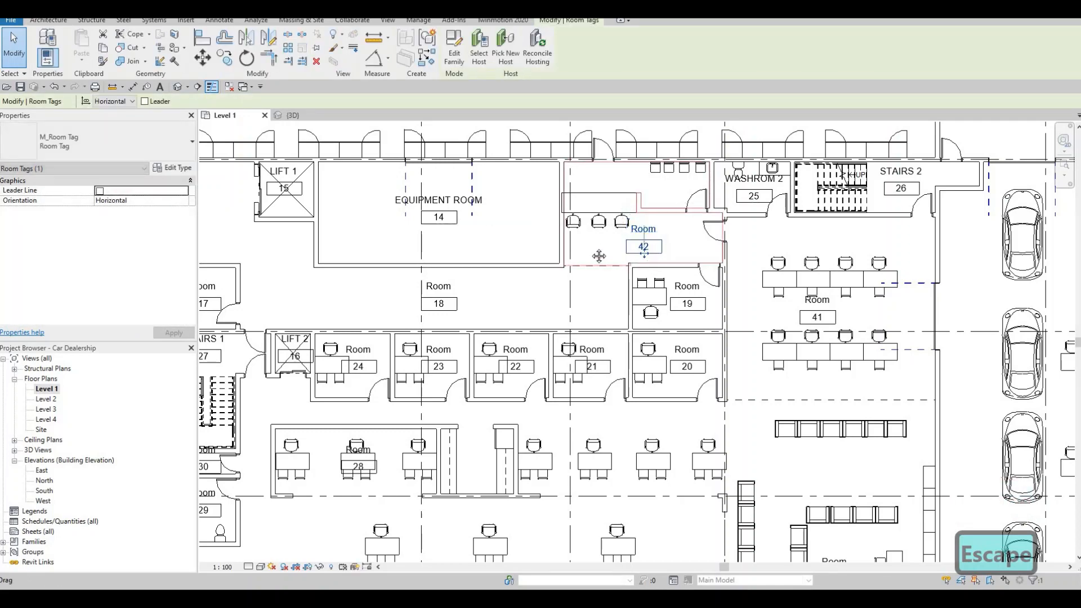
key("Escape")
scroll(573, 231, "down", 2)
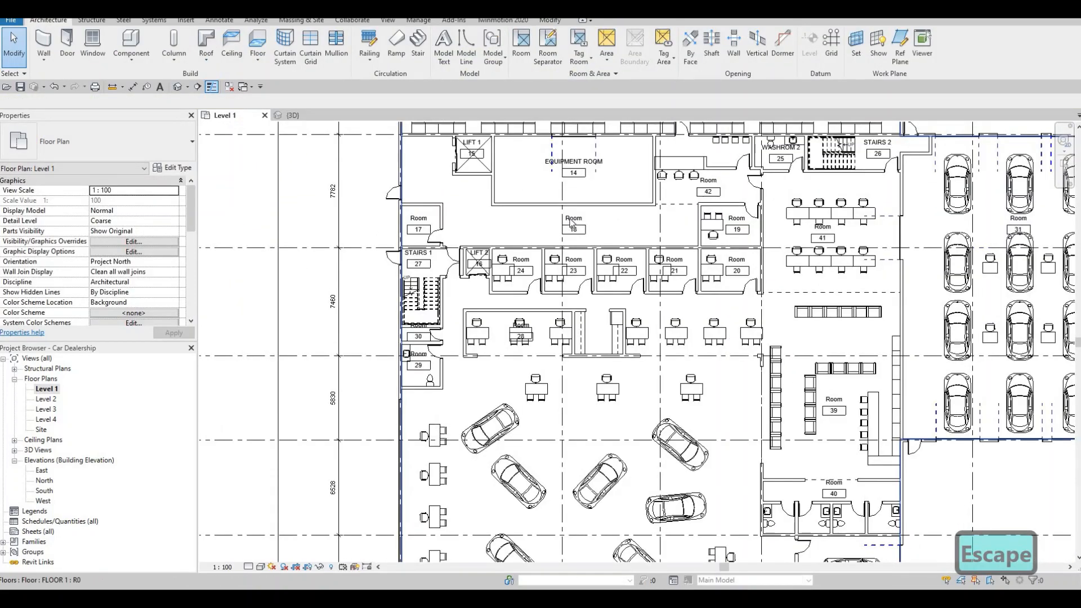
Step: Rename room 18, the passage south of the equipment room, as CORRIDOR
left_click(572, 220)
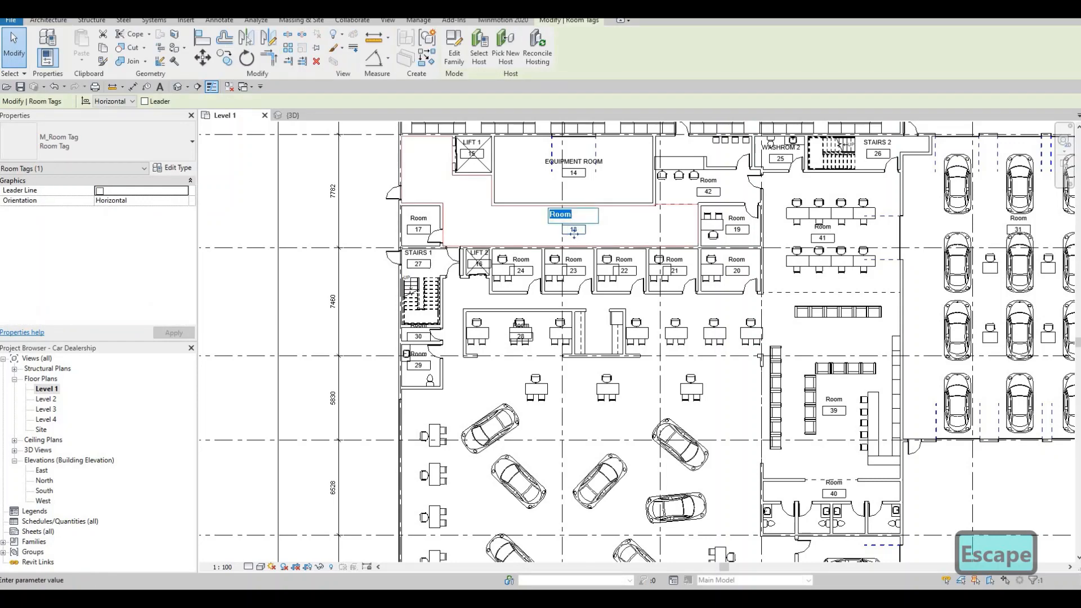
type("COO")
key("BackSpace")
type("RR")
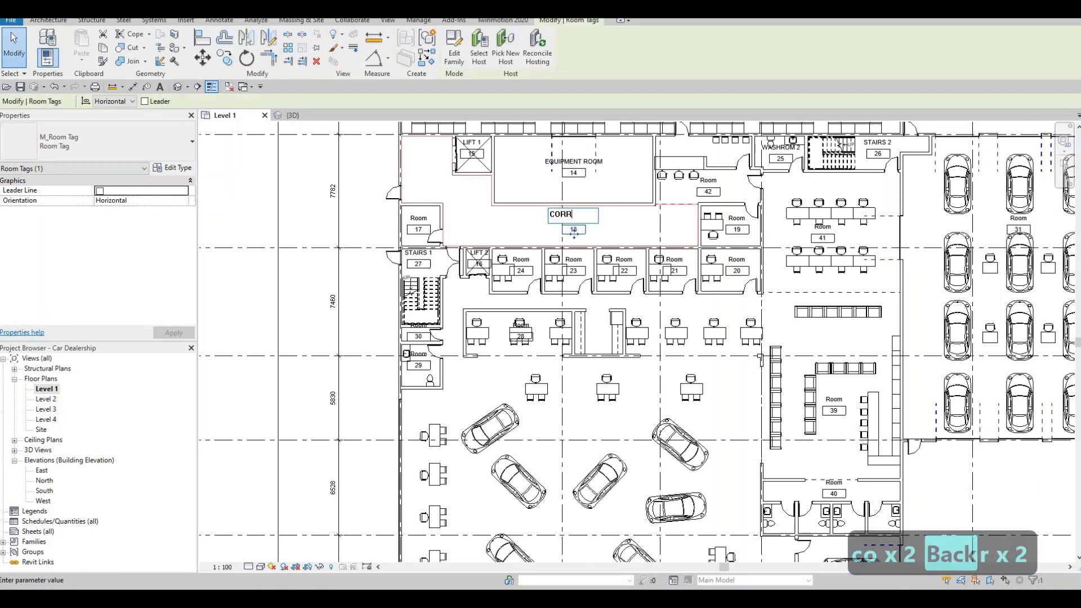
type("IDOR")
left_click(482, 220)
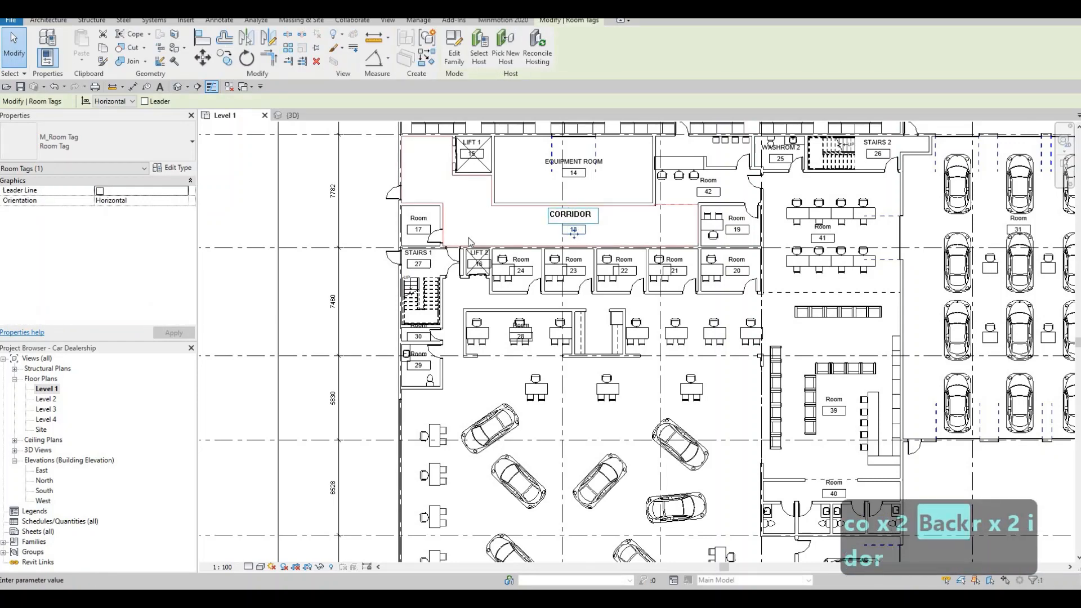
key("Escape")
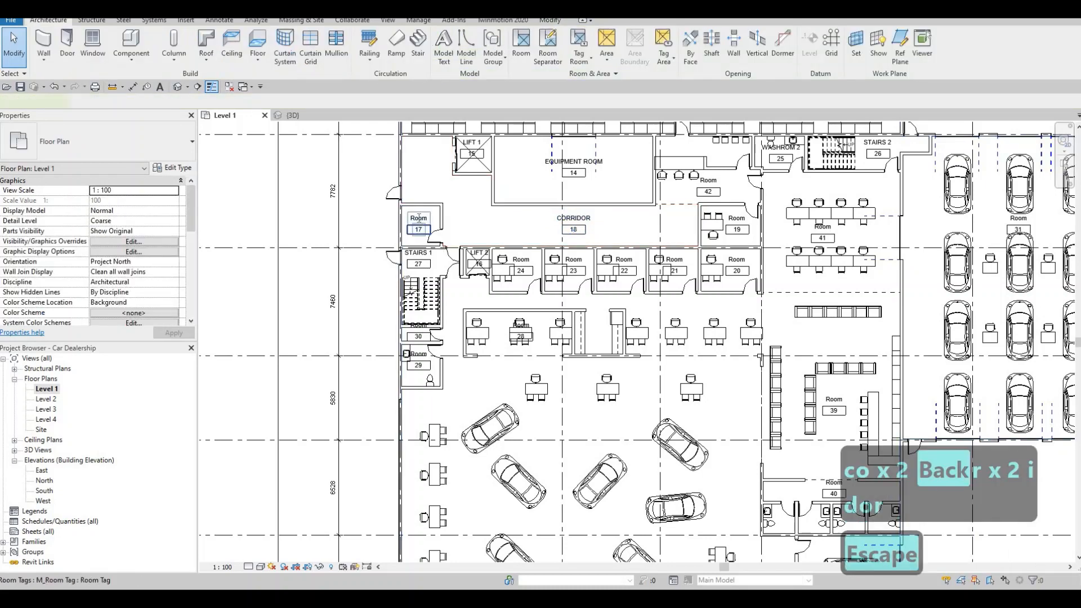
Step: Rename room 17, the small room at the corridor's west end, as STORAGE
left_click(418, 218)
type("STO")
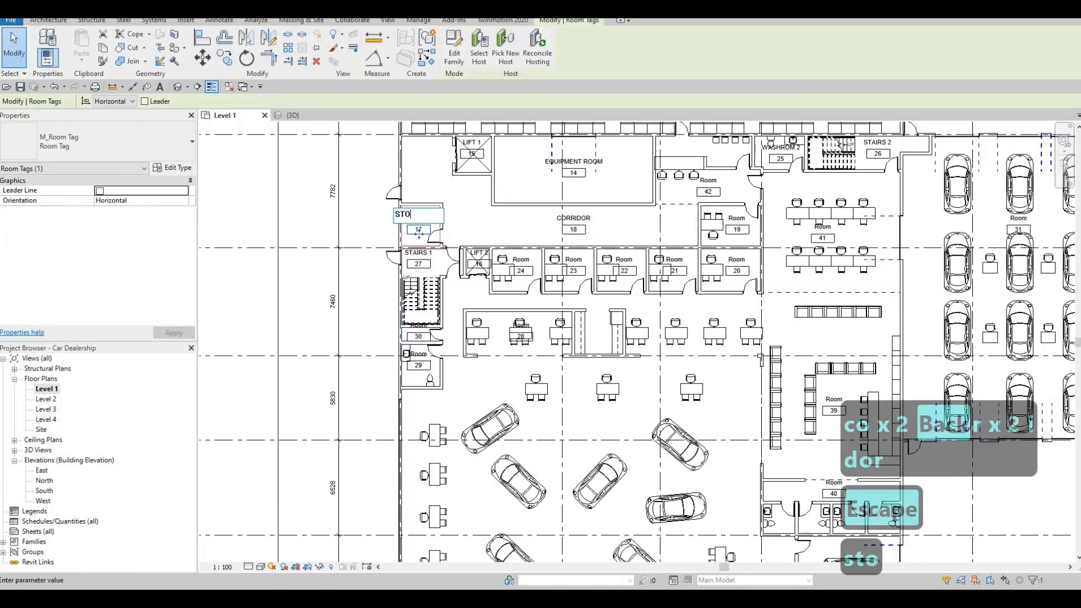
type("RAGE")
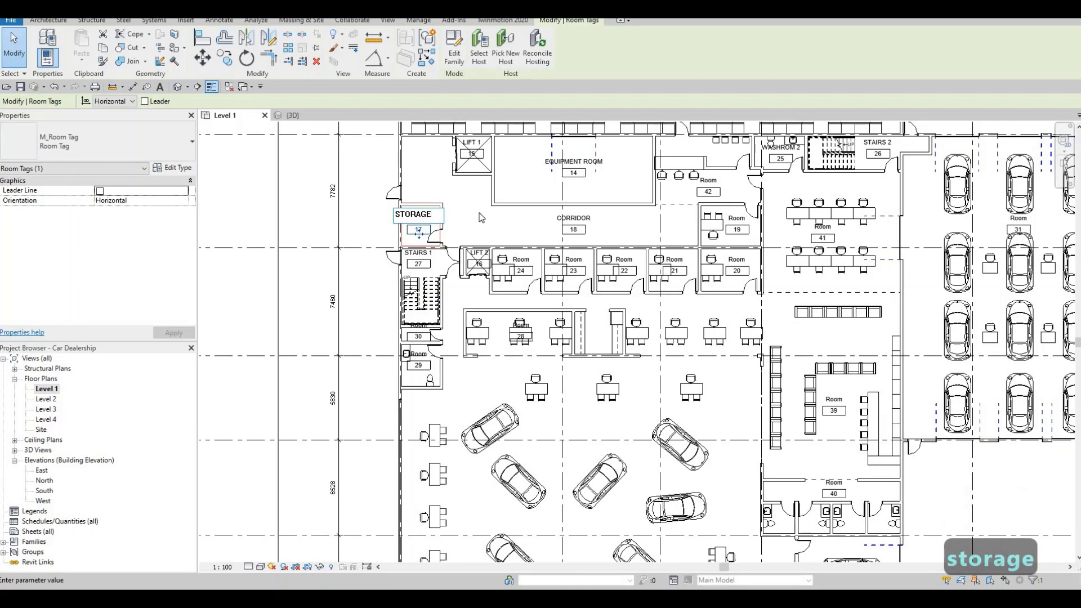
left_click(485, 215)
key("Escape")
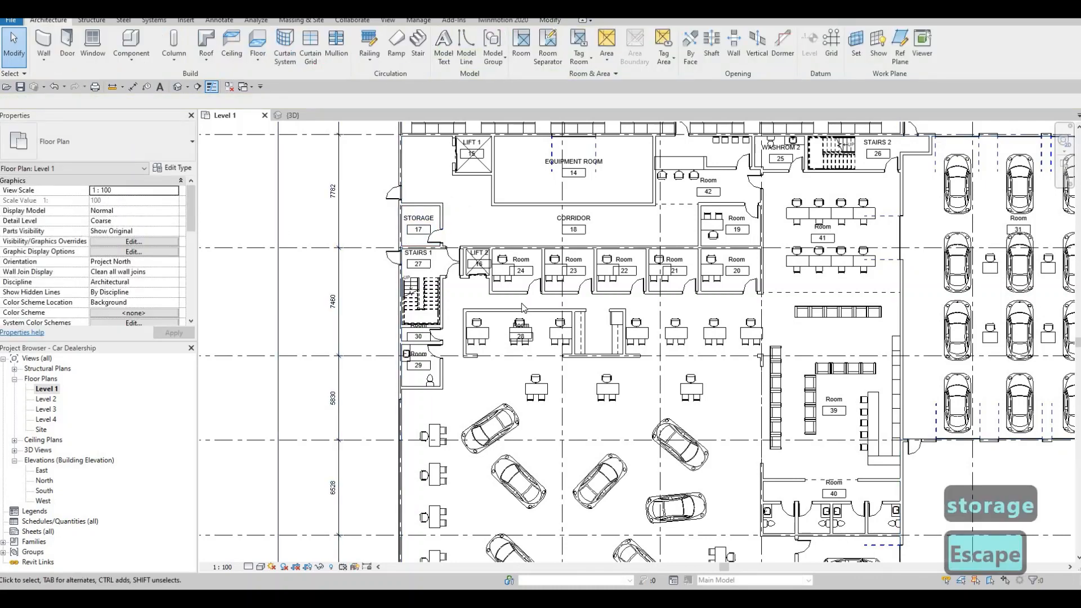
Step: Rename room 30, the narrow room directly south of STAIRS 1, as JANITOR
middle_click_drag(497, 304, 487, 235)
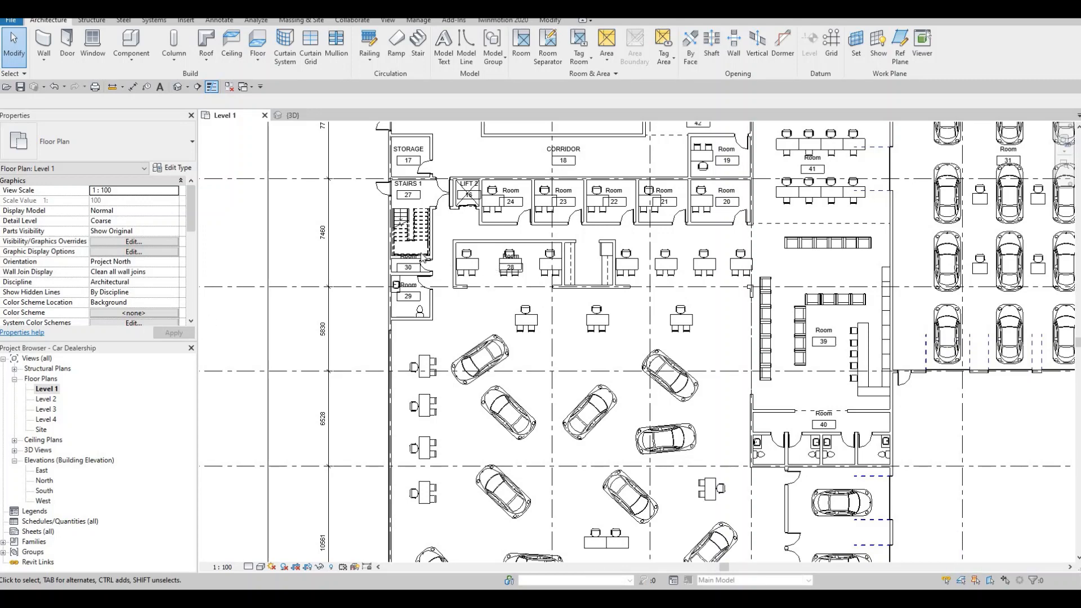
scroll(400, 264, "up", 3)
key("Escape")
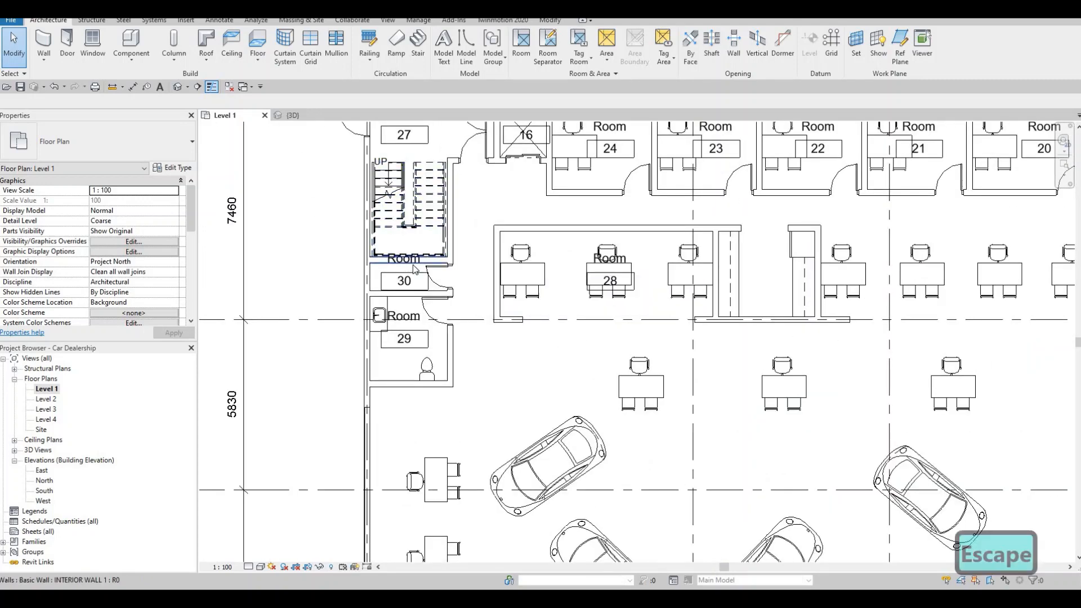
scroll(414, 262, "up", 3)
left_click(417, 261)
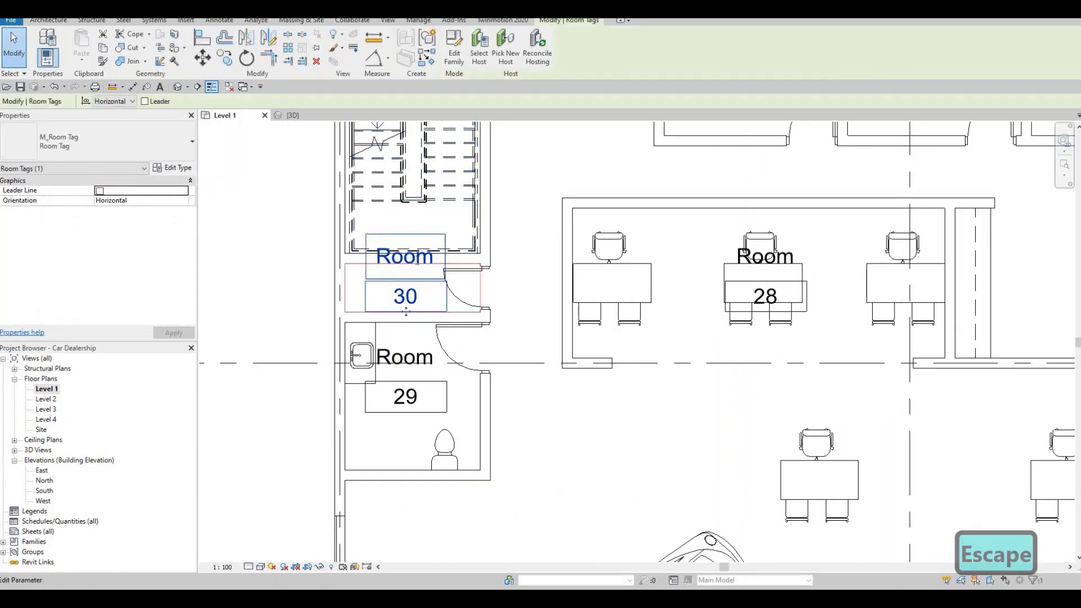
left_click(417, 260)
type("j")
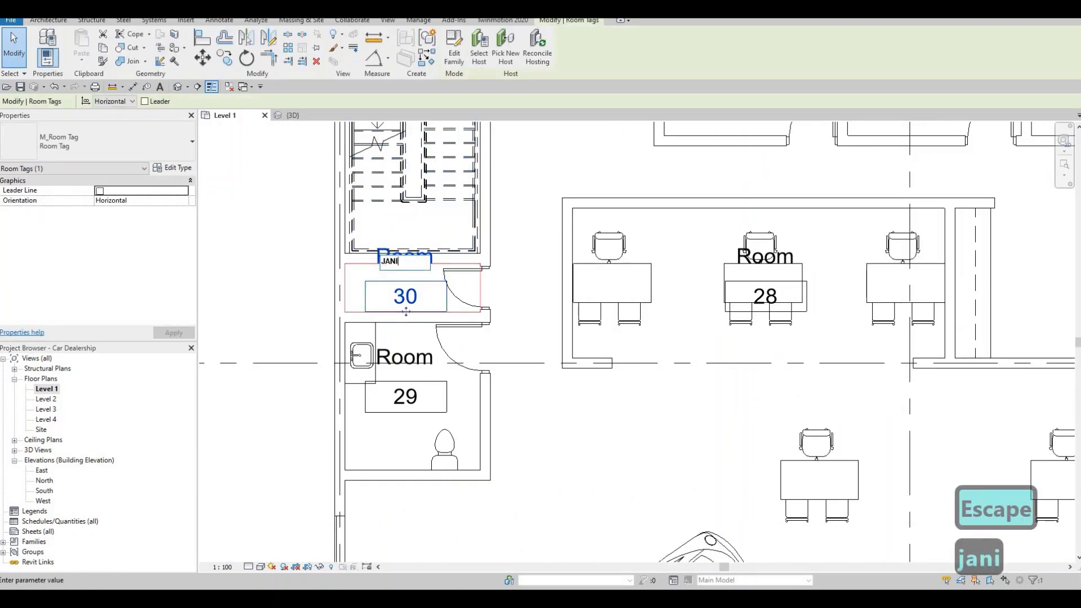
type("ANITOR")
left_click(420, 371)
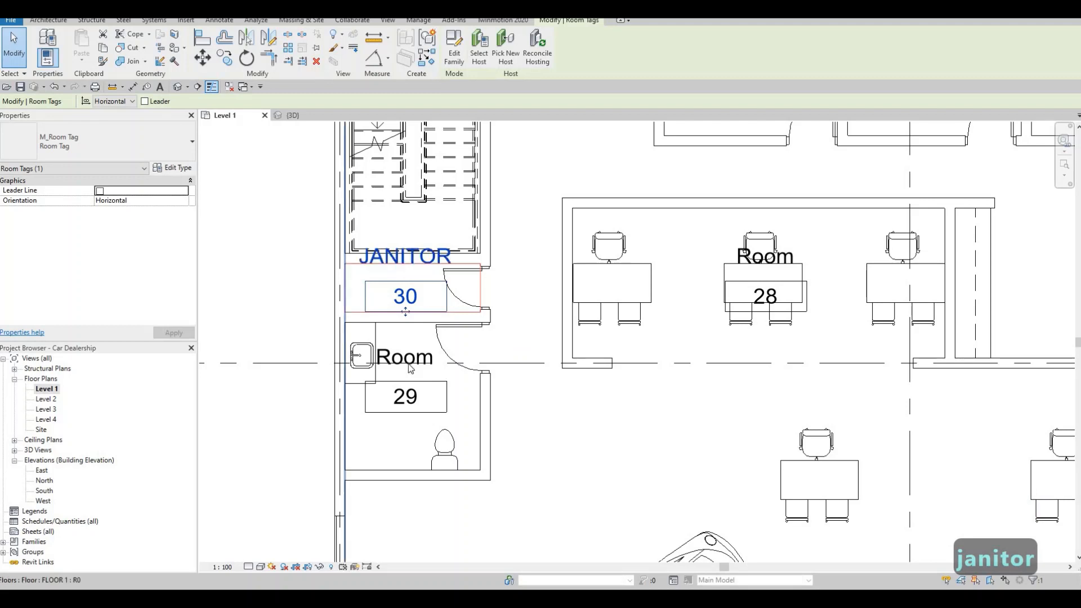
Step: Rename room 29, the toilet room south of JANITOR, as WASHROOM 3
left_click(409, 362)
left_click(409, 362)
type("w")
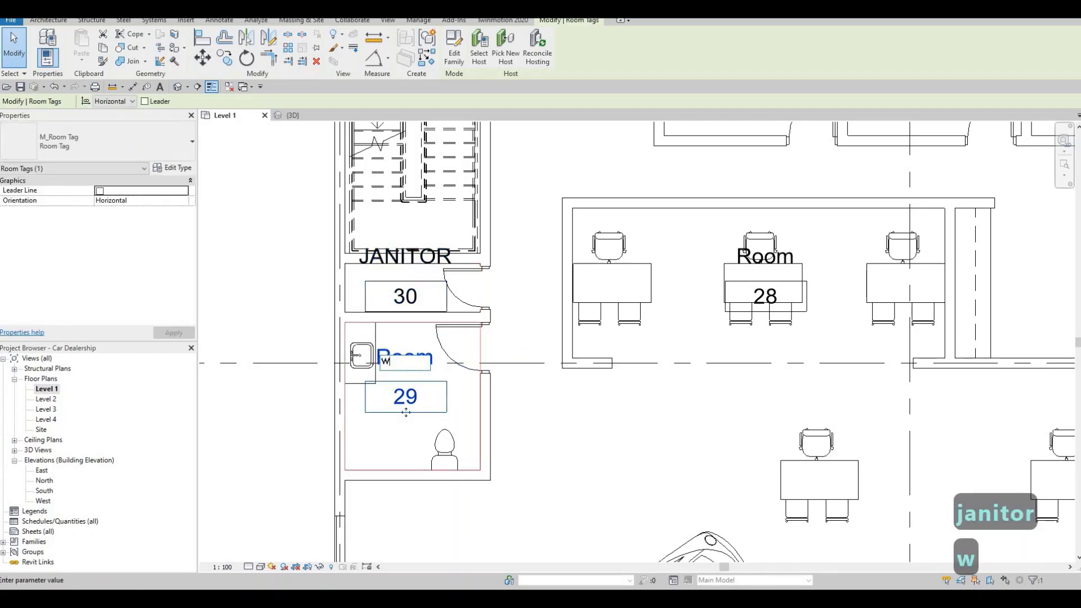
type("ashroom 3")
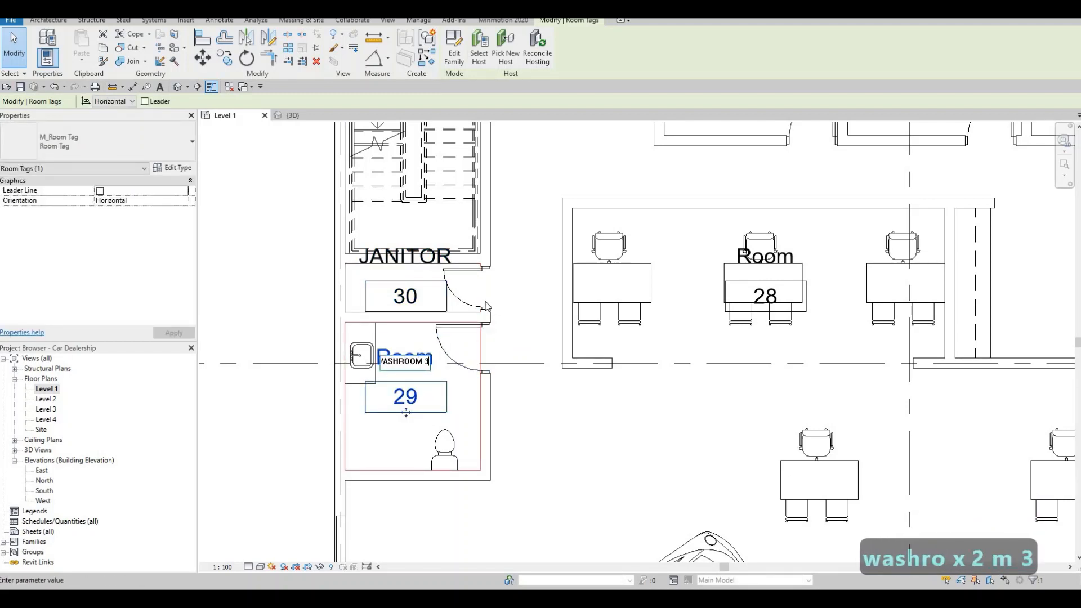
left_click(480, 290)
Step: Draw a horizontal room separation line about 5.9 m long across the open south side of workstation room 28
middle_click_drag(511, 199, 399, 218)
scroll(399, 218, "down", 1)
middle_click_drag(563, 251, 473, 210)
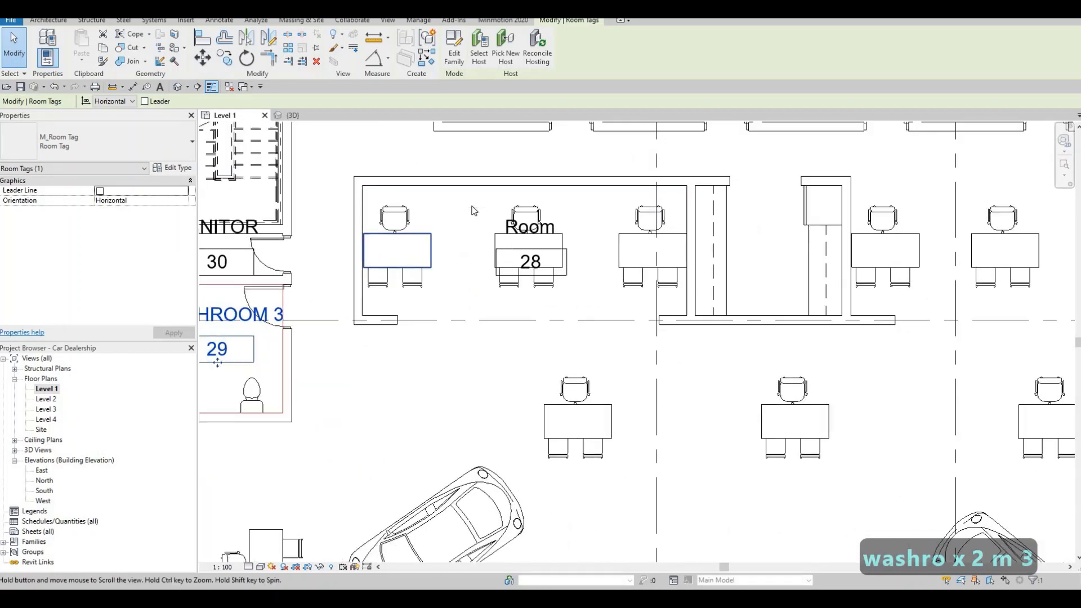
scroll(422, 192, "down", 1)
key("Escape")
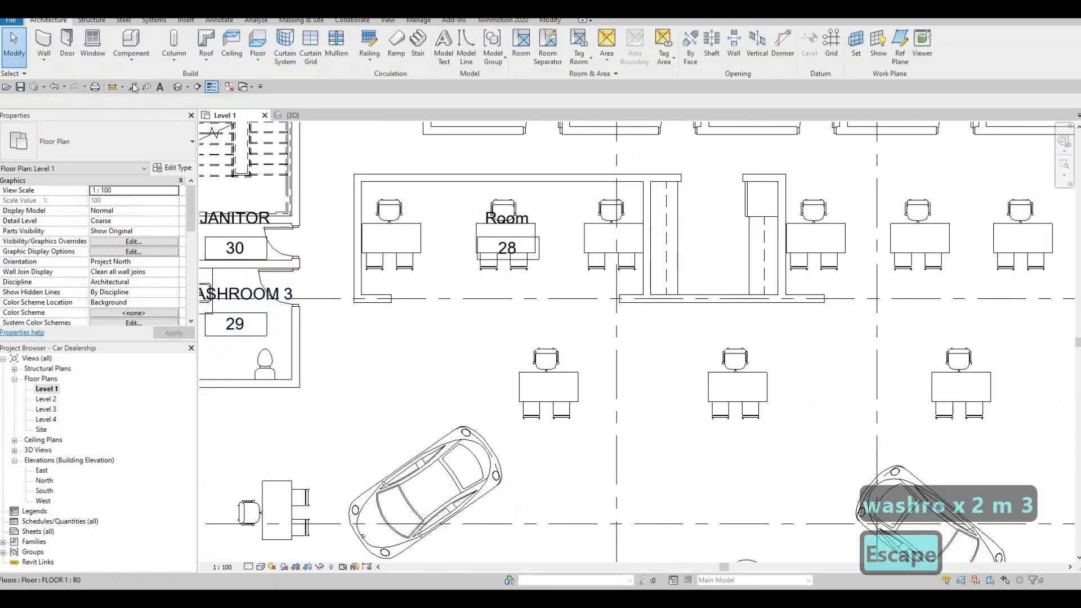
left_click(547, 48)
left_click(391, 295)
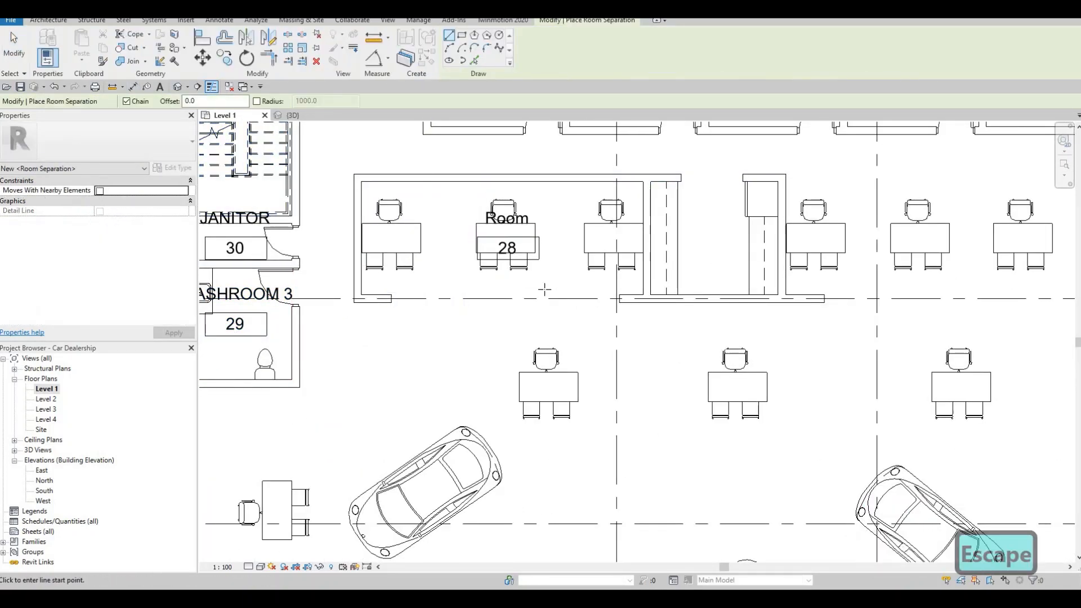
left_click(620, 296)
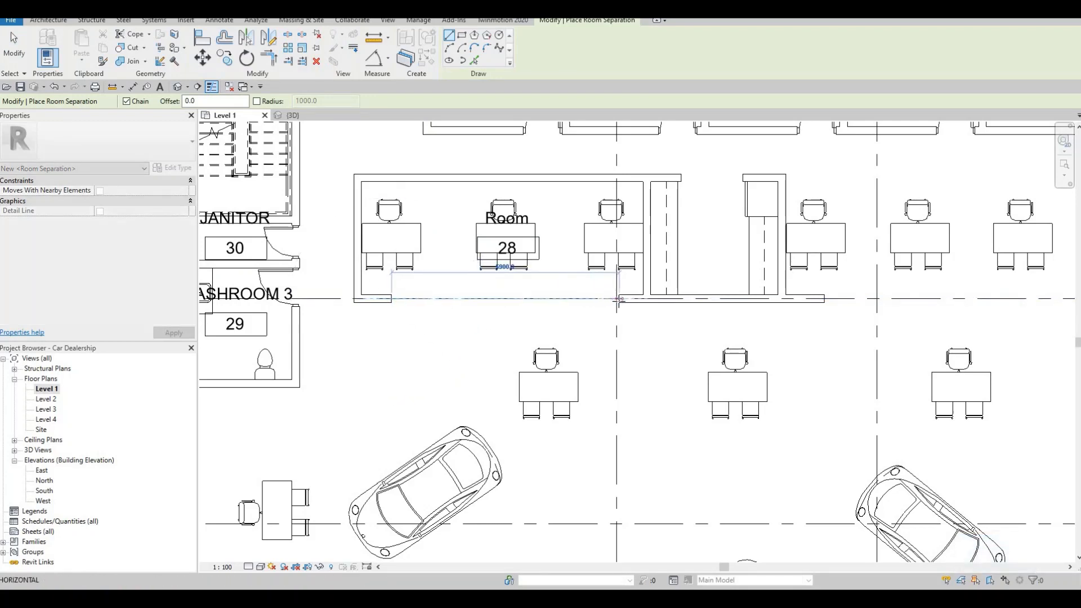
key("Escape")
Step: Draw a room separation line from the east end of the counter room's south wall to the corner wall west of room 39
middle_click_drag(830, 303, 594, 293)
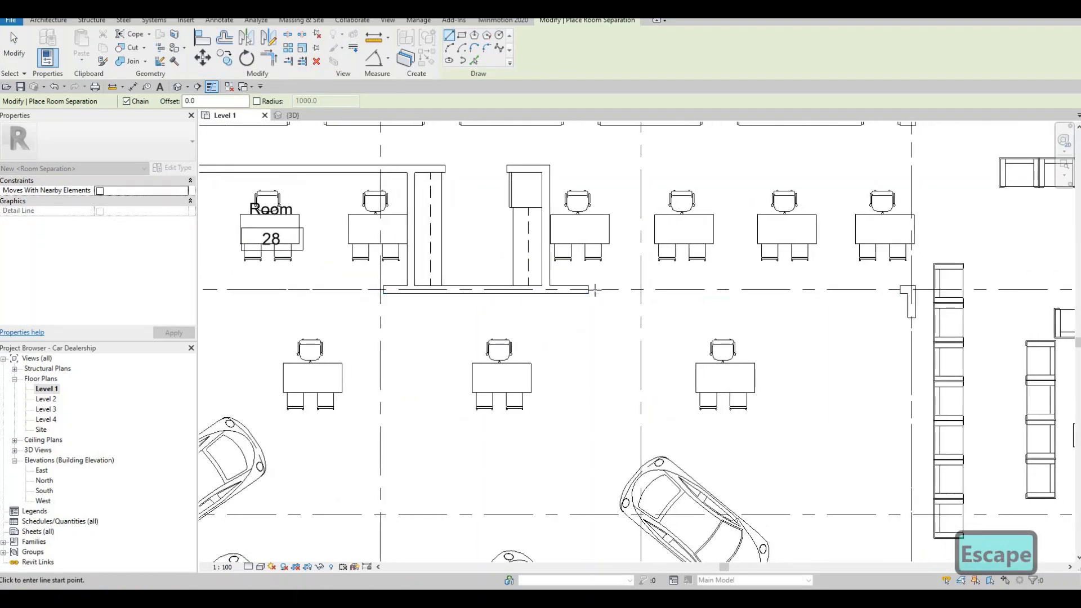
left_click(589, 290)
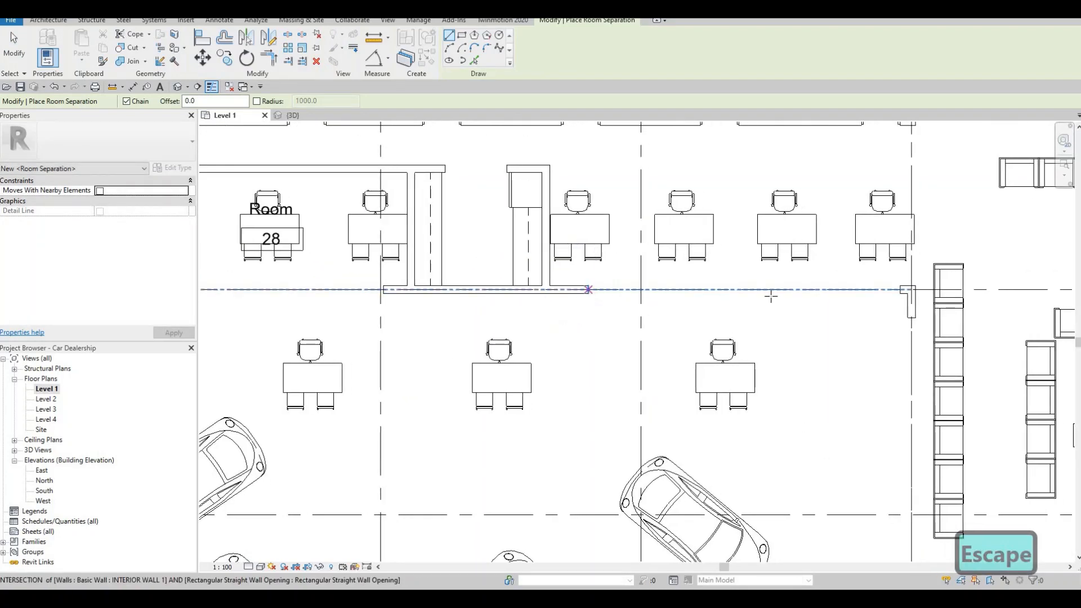
left_click(903, 293)
middle_click_drag(584, 249, 579, 331)
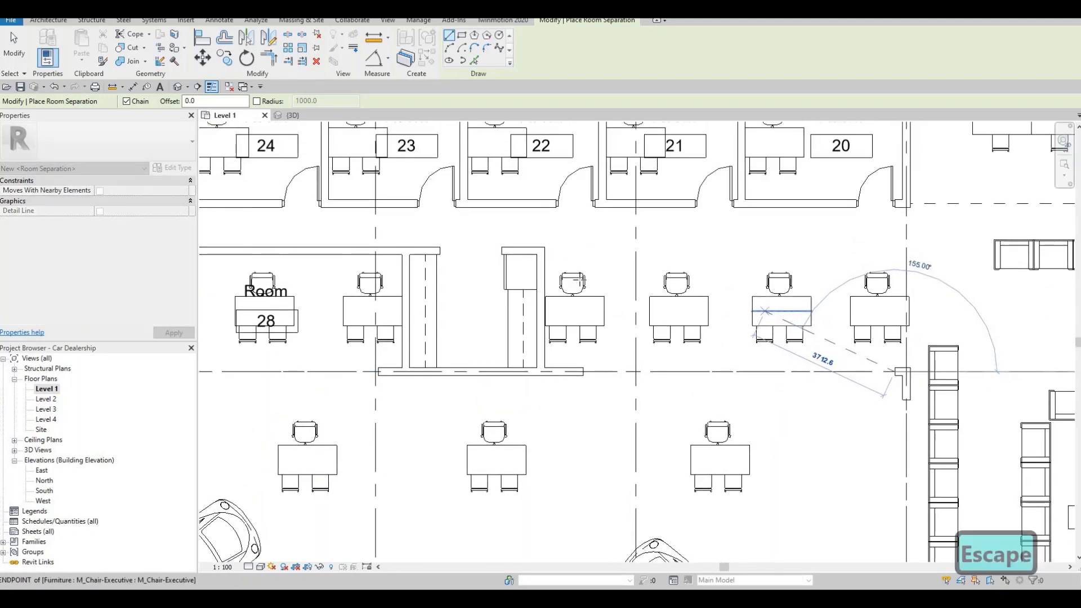
scroll(602, 341, "down", 1)
key("Escape")
Step: Draw a vertical room separation line about 1.1 m long from the counter room's northeast corner to the south wall of office 22
left_click(582, 282)
left_click(582, 243)
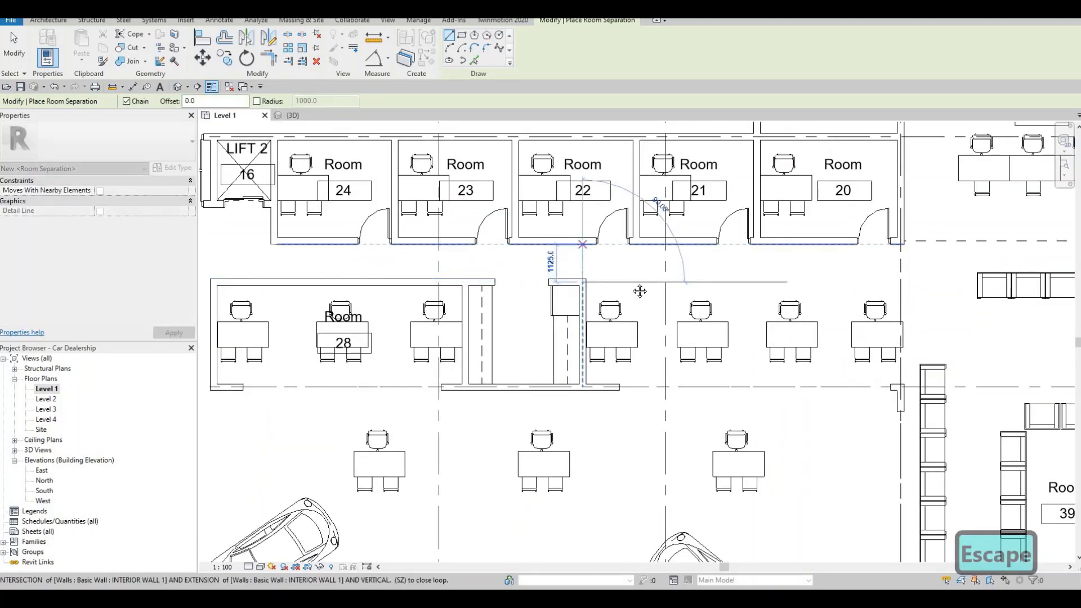
key("Escape")
Step: Close the opening in the north wall of the small counter room east of room 28 with a horizontal room separation line
middle_click_drag(646, 292, 637, 250)
scroll(639, 255, "down", 2)
scroll(552, 225, "up", 3)
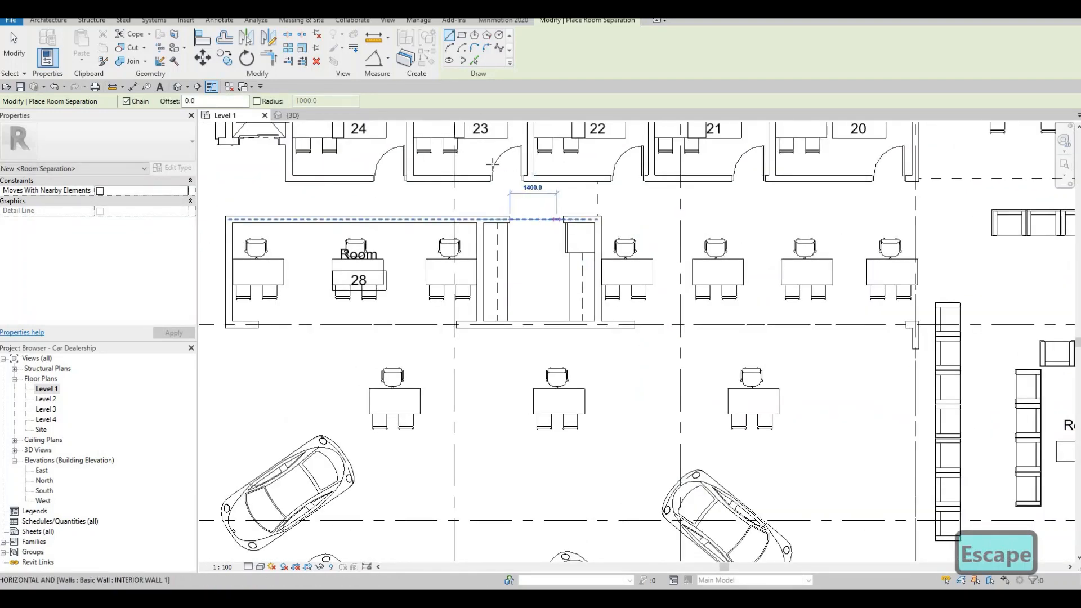
key("Escape")
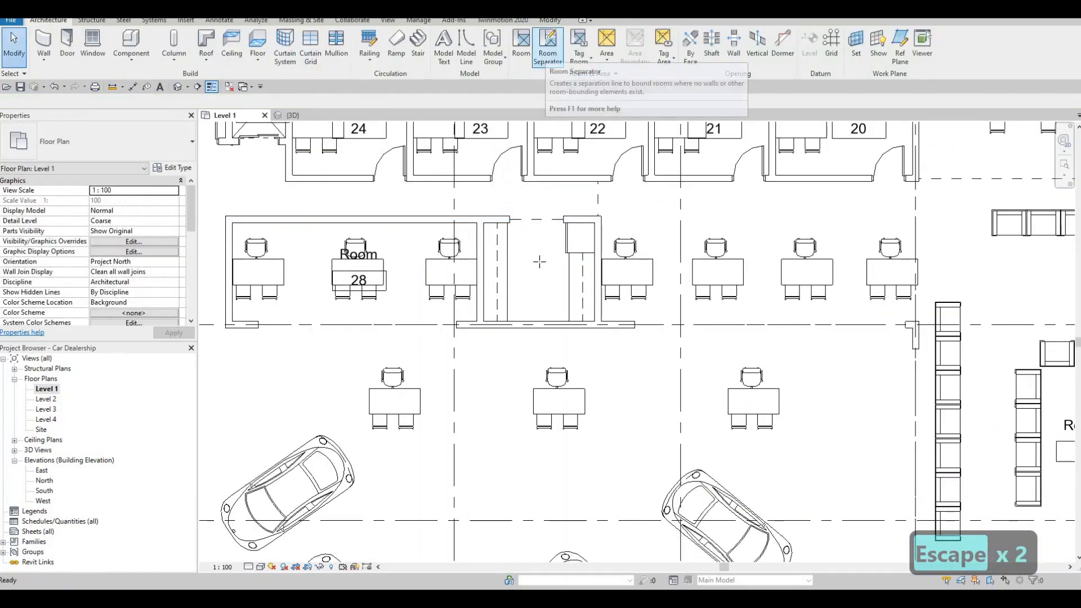
left_click(545, 54)
key("Escape")
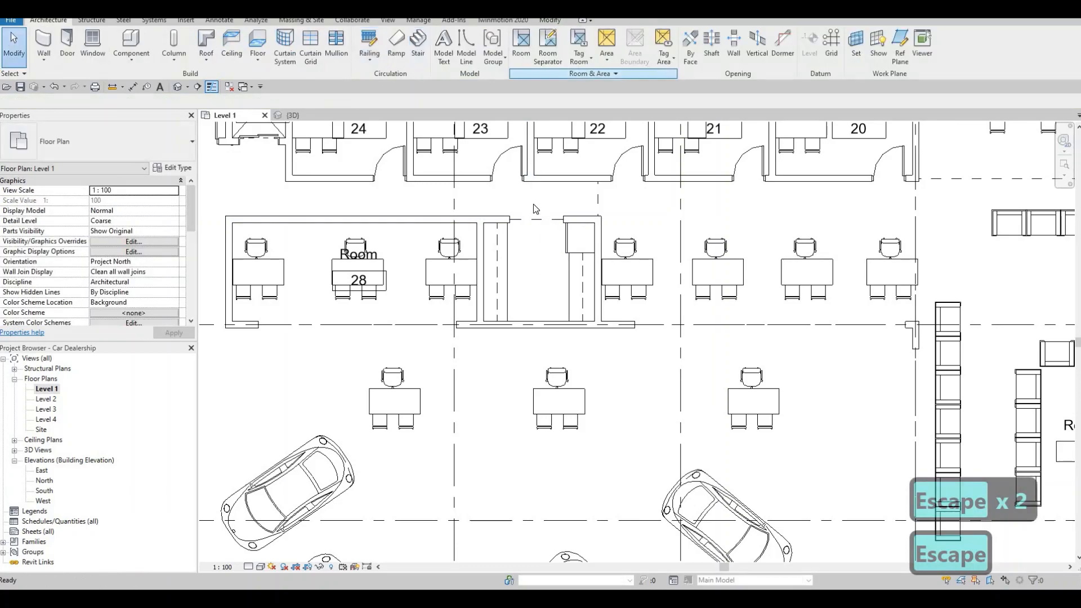
Step: Place tagged rooms in the small counter room, the workstation area east of it and the large car display hall
left_click(540, 276)
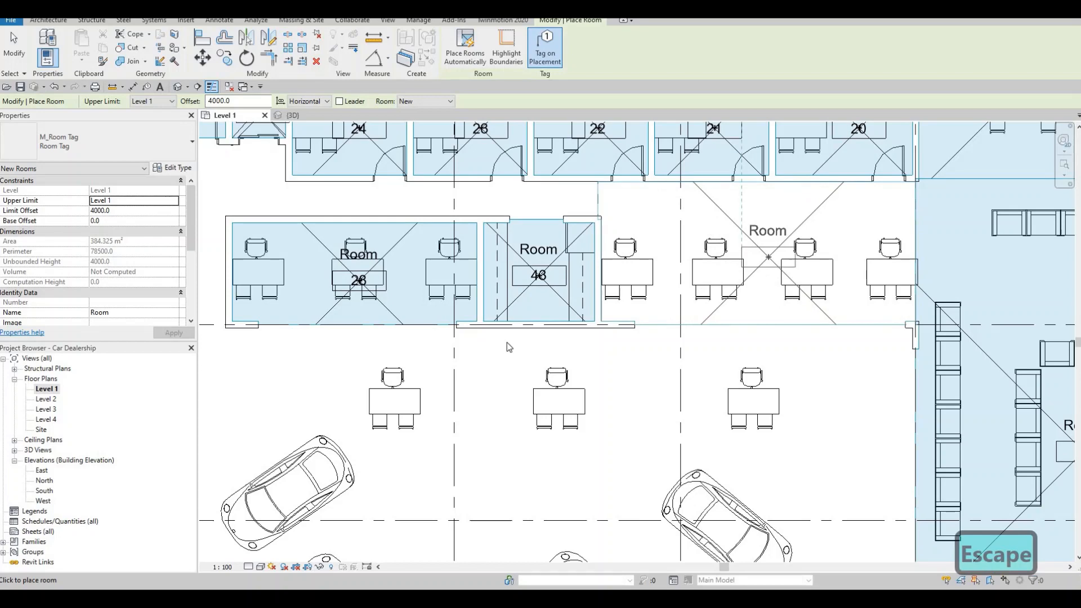
scroll(522, 227, "down", 4)
scroll(530, 273, "up", 3)
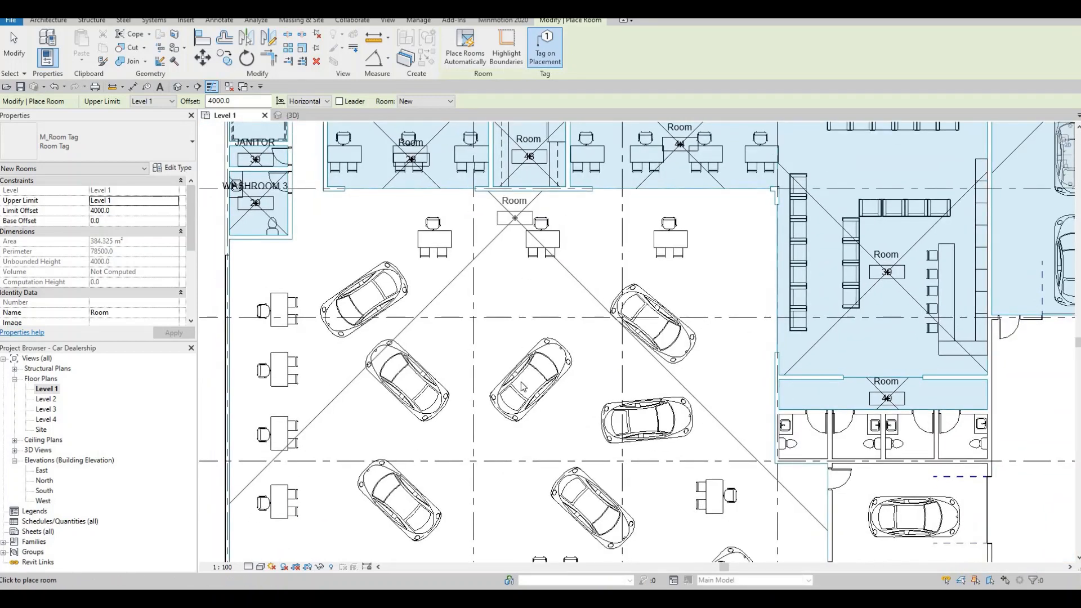
middle_click_drag(522, 383, 523, 277)
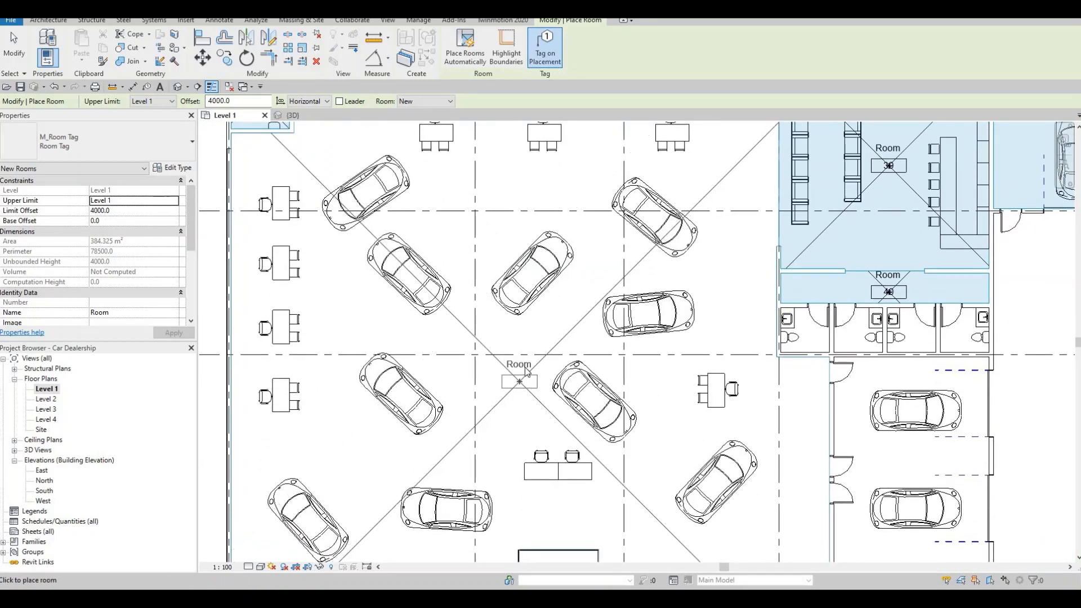
left_click(525, 368)
scroll(521, 372, "down", 3)
scroll(515, 374, "up", 1)
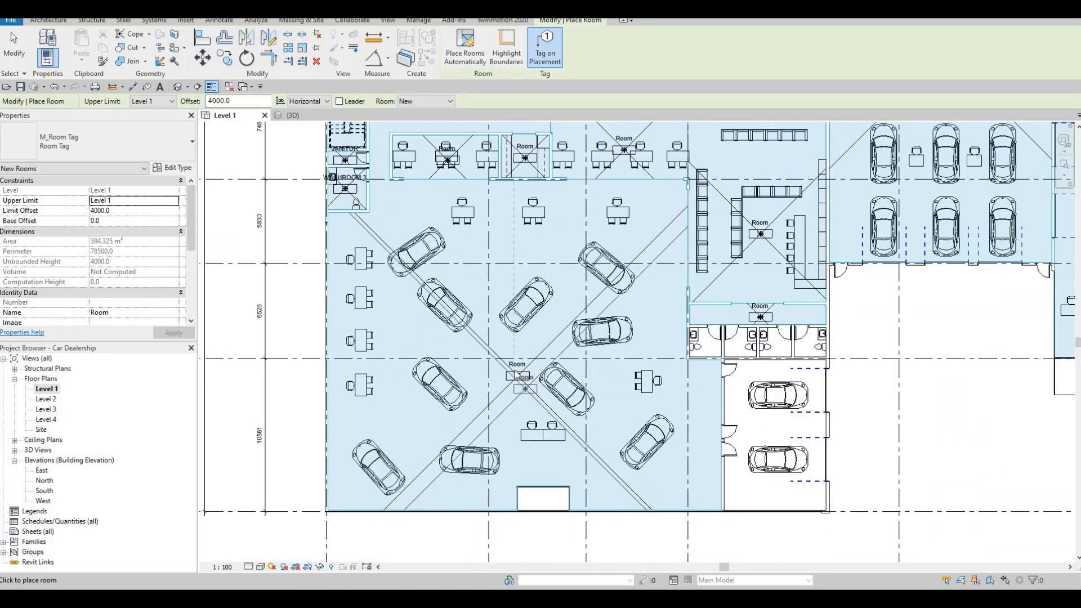
scroll(517, 372, "up", 1)
key("Escape")
key("Escape")
Step: Rename room 45, the large car display hall, as SHOWROOM/BULLPEN
scroll(518, 370, "up", 2)
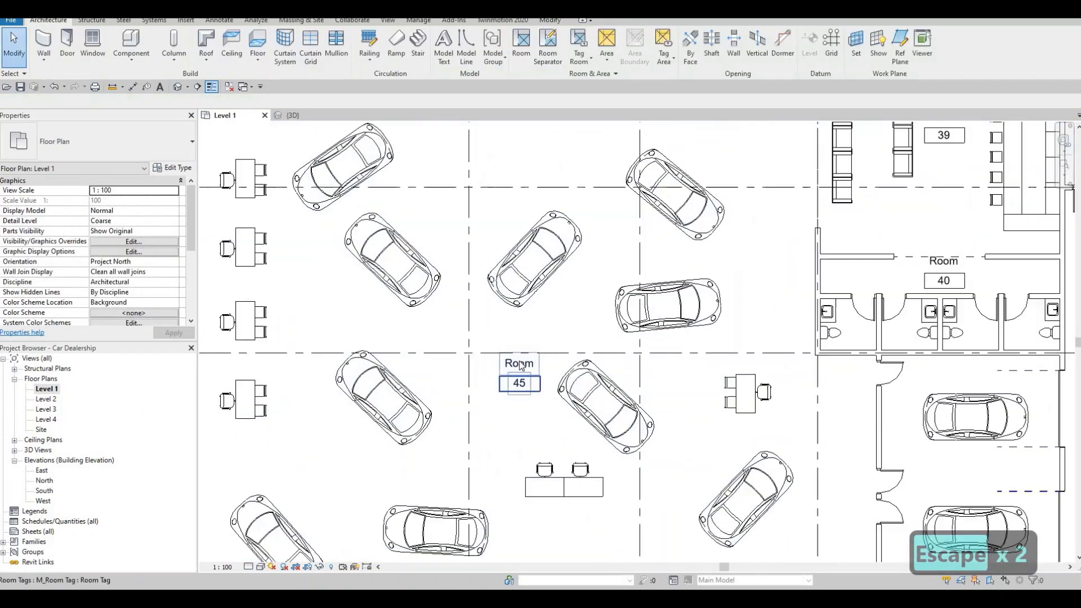
double_click(519, 362)
type("SH")
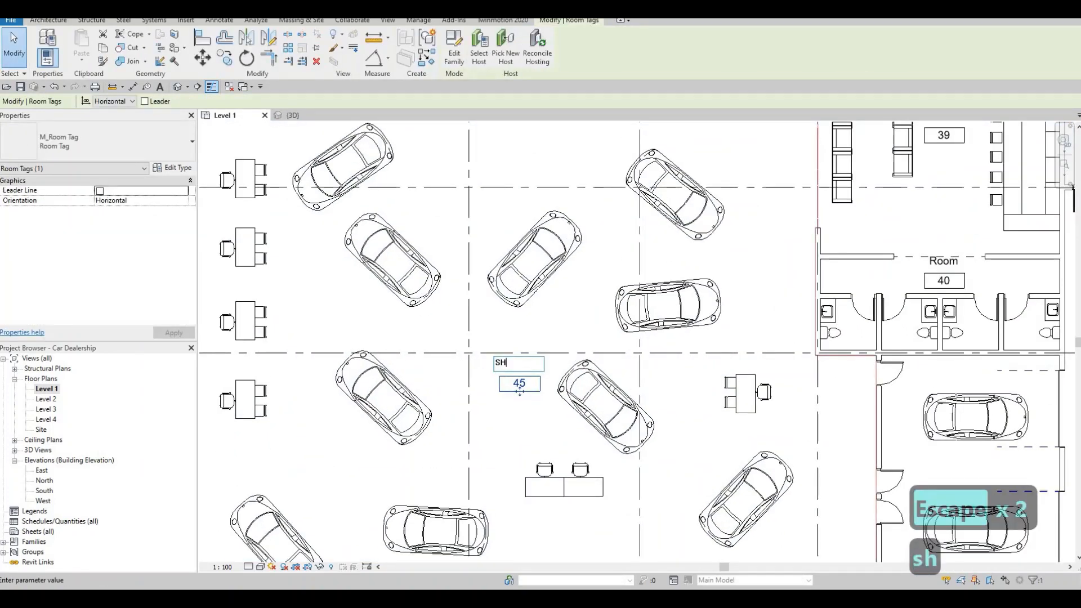
type("OWROOM/")
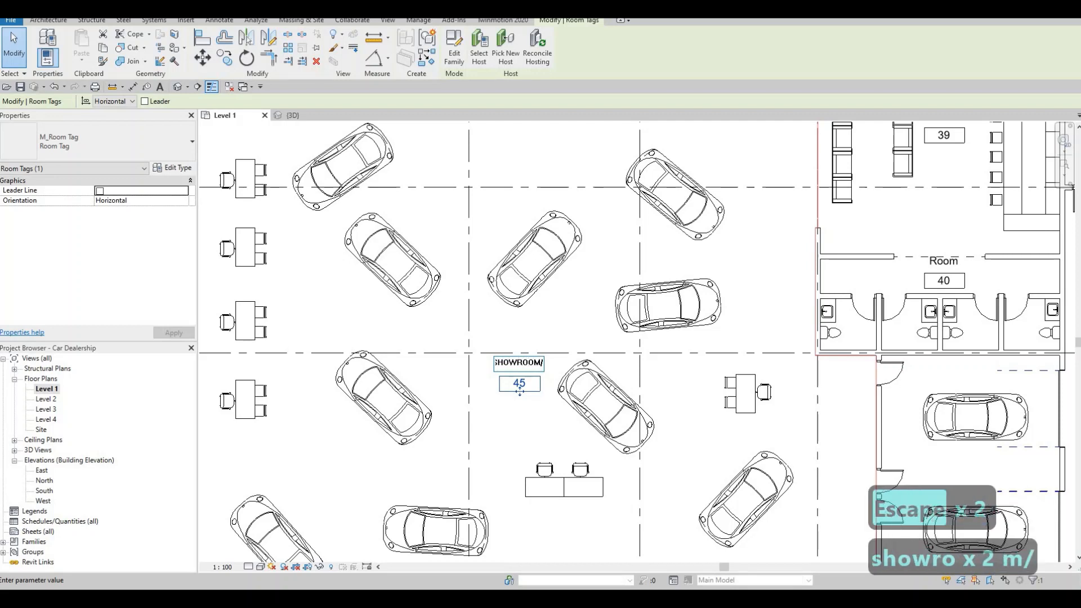
type("BULL")
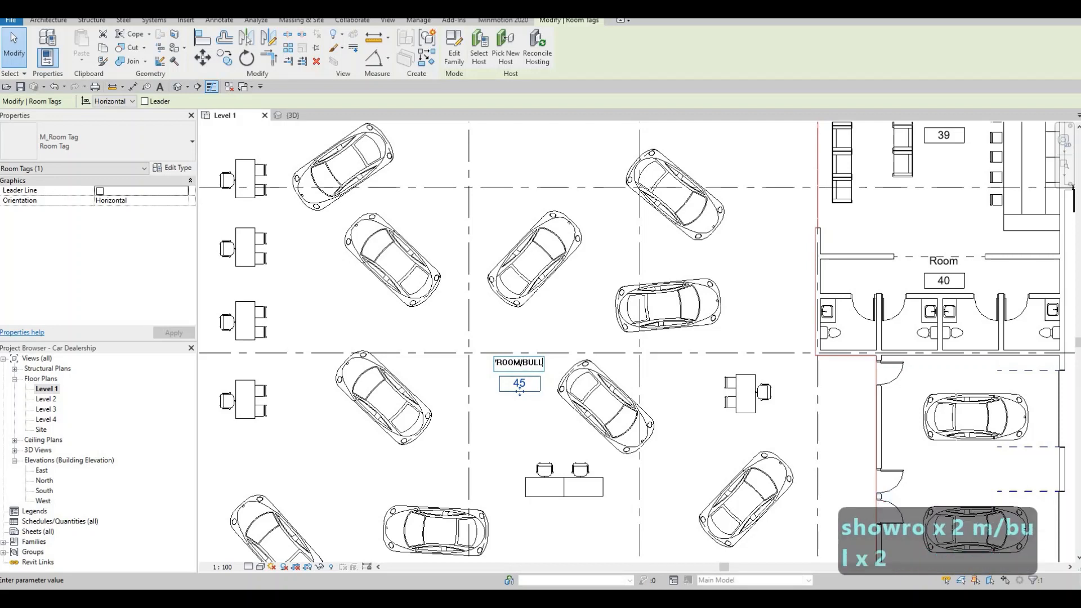
type("PEN")
left_click(545, 416)
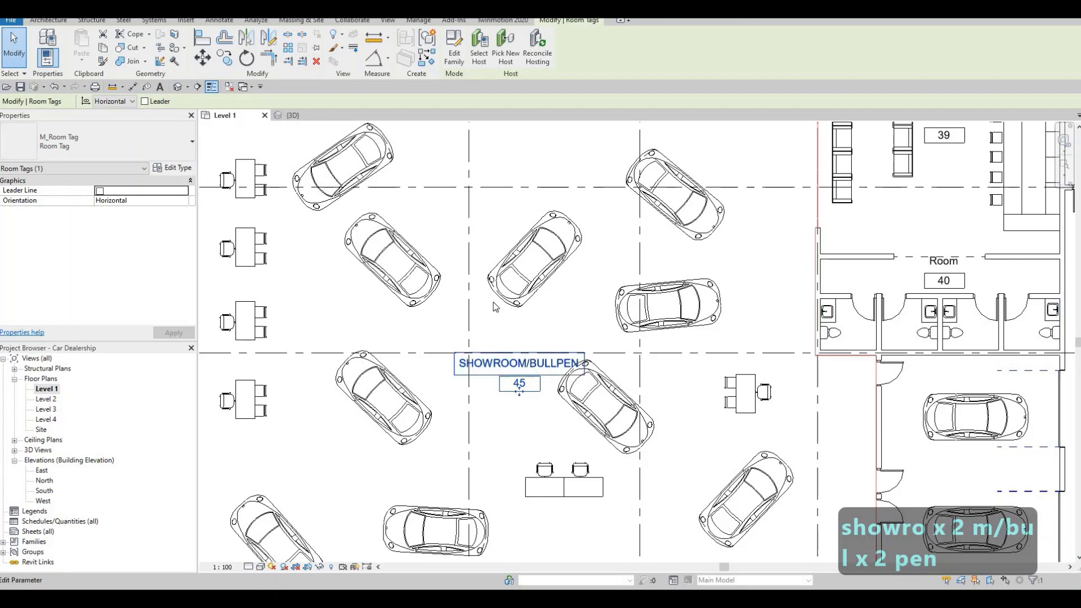
key("Escape")
scroll(491, 309, "down", 3)
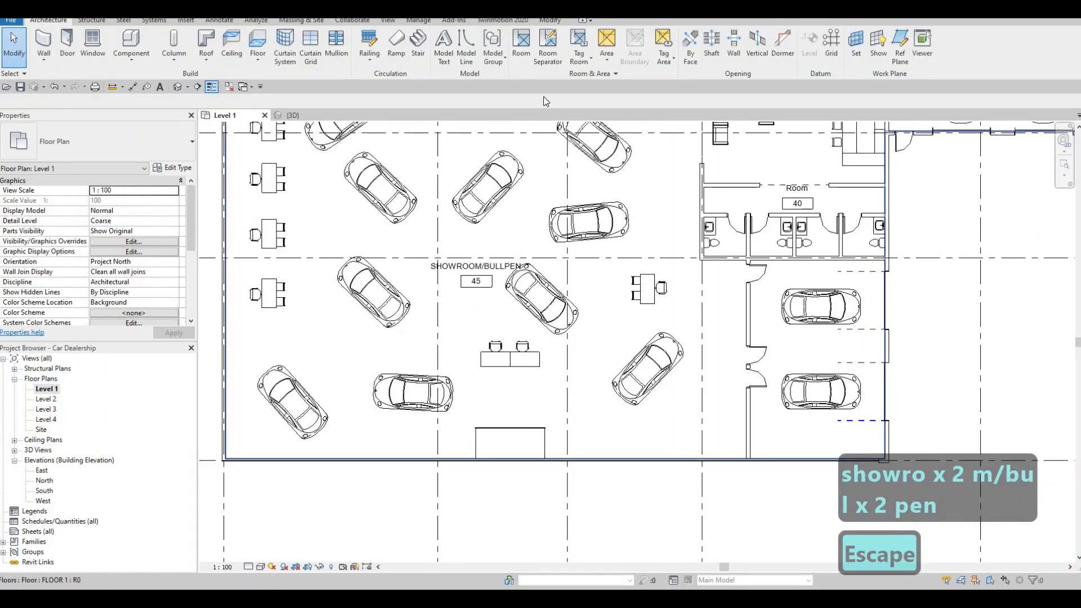
Step: Place tagged rooms in the small enclosure on the showroom's south wall, the two-car room and the four toilet cubicles
left_click(520, 45)
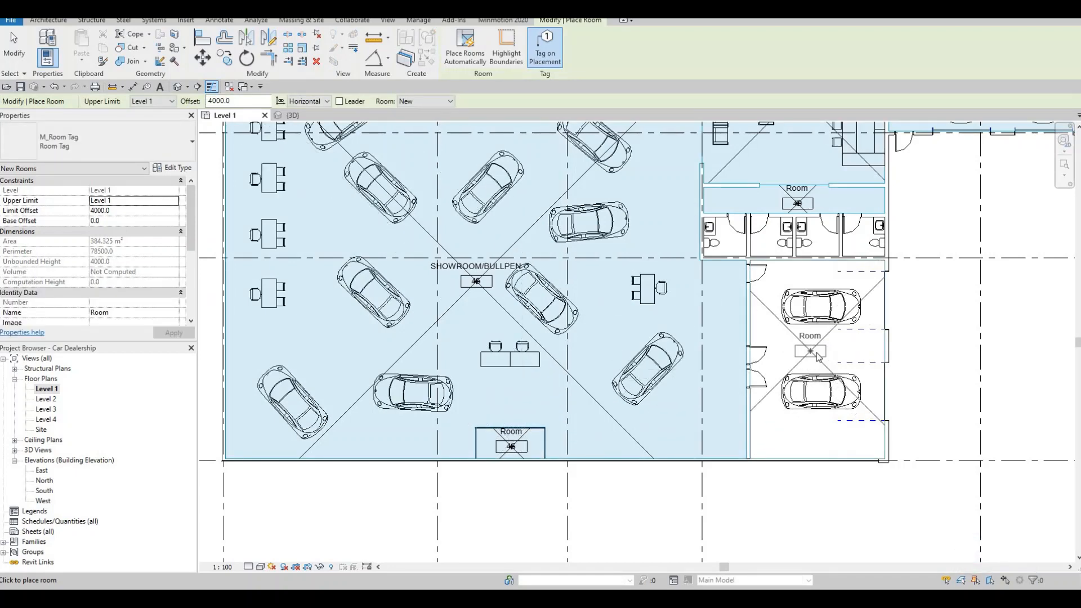
scroll(751, 236, "up", 3)
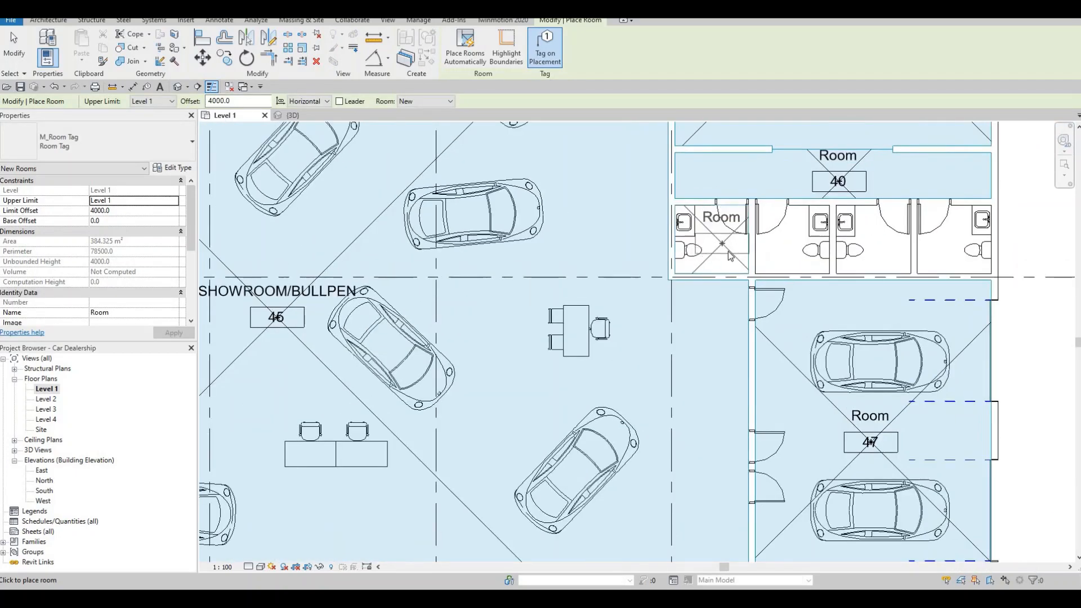
left_click(725, 251)
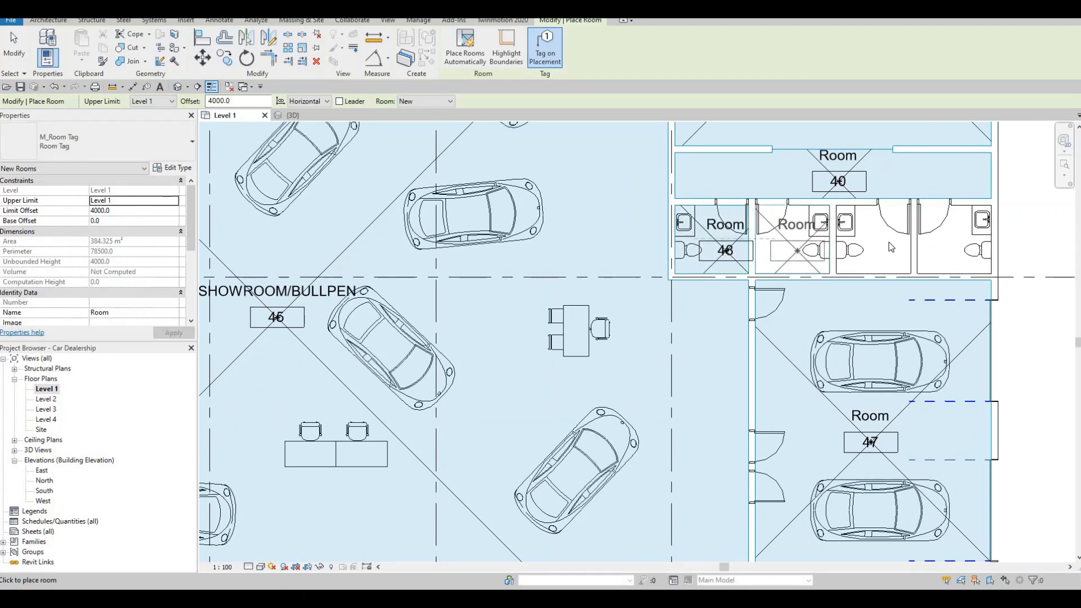
left_click(797, 251)
left_click(885, 251)
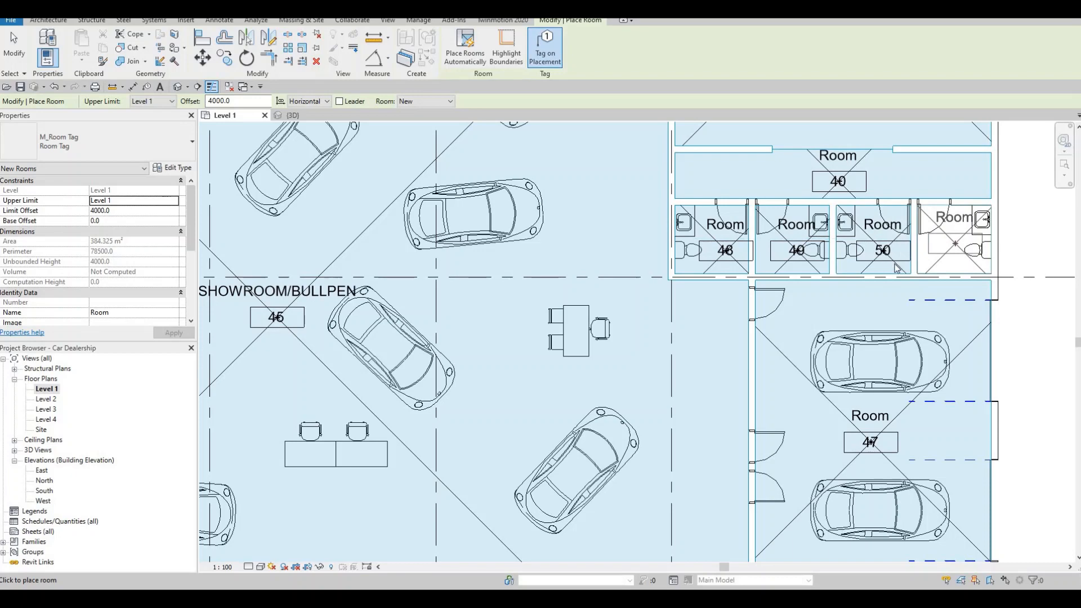
key("Escape")
scroll(878, 260, "down", 3)
key("Escape")
Step: Rename room 47, the two-car room east of the showroom, as SHOWROOM PRESENTER
mouse_move(810, 281)
middle_mouse_down()
mouse_move(756, 311)
mouse_move(608, 295)
middle_mouse_up()
scroll(692, 279, "down", 2)
middle_click_drag(670, 335, 643, 296)
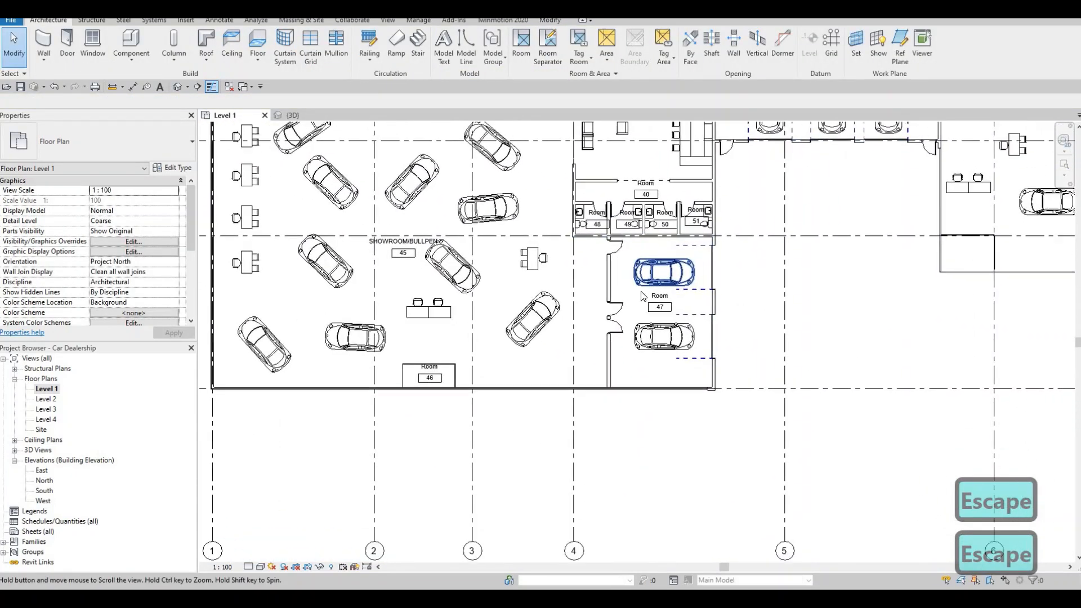
scroll(643, 296, "up", 5)
left_click(657, 296)
left_click(658, 296)
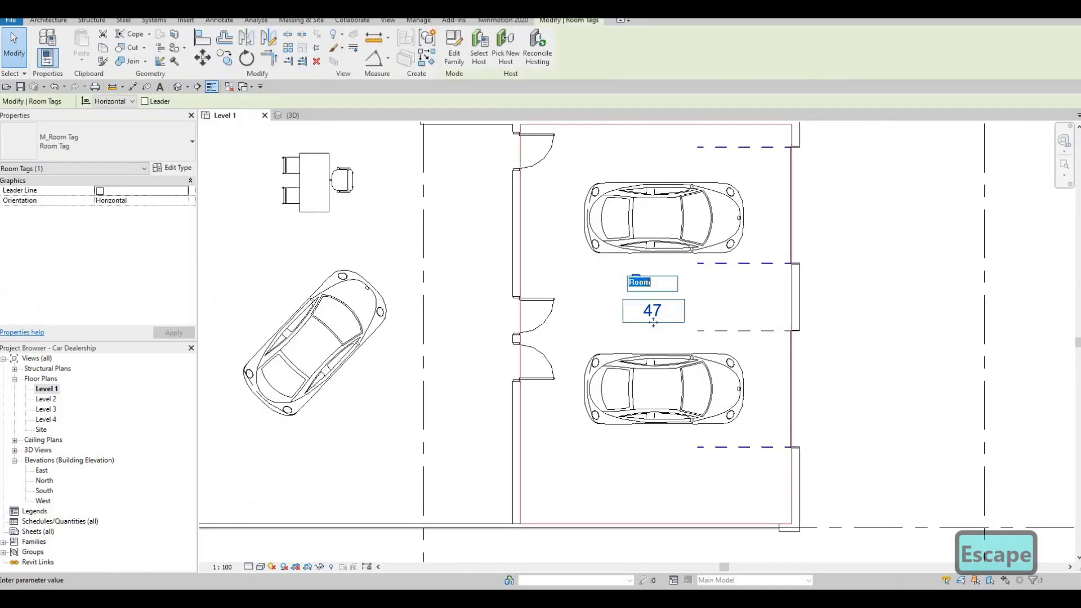
type("SHOWR")
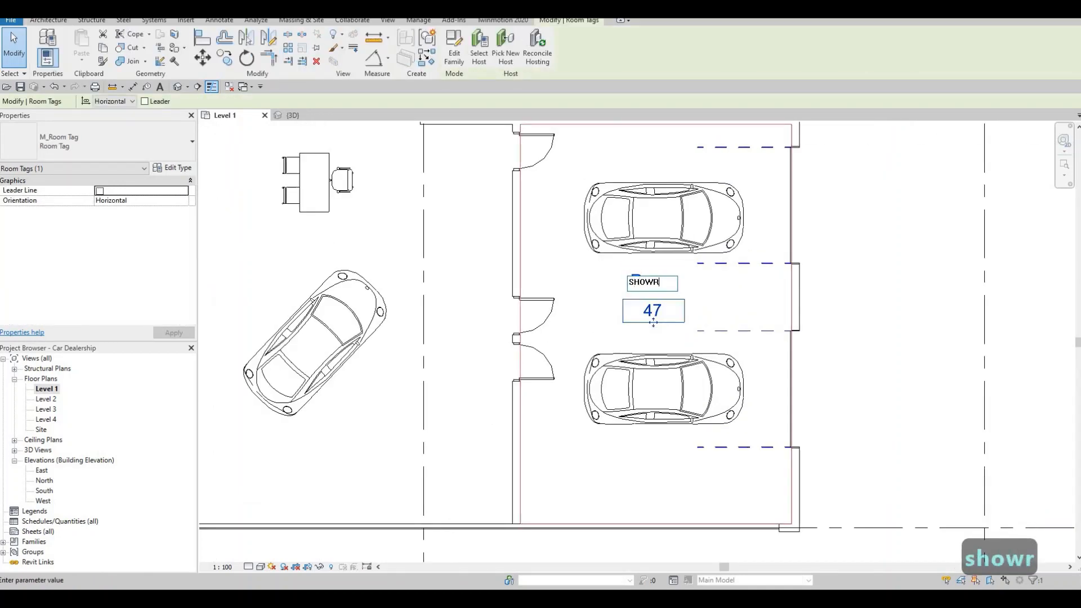
type("OOM")
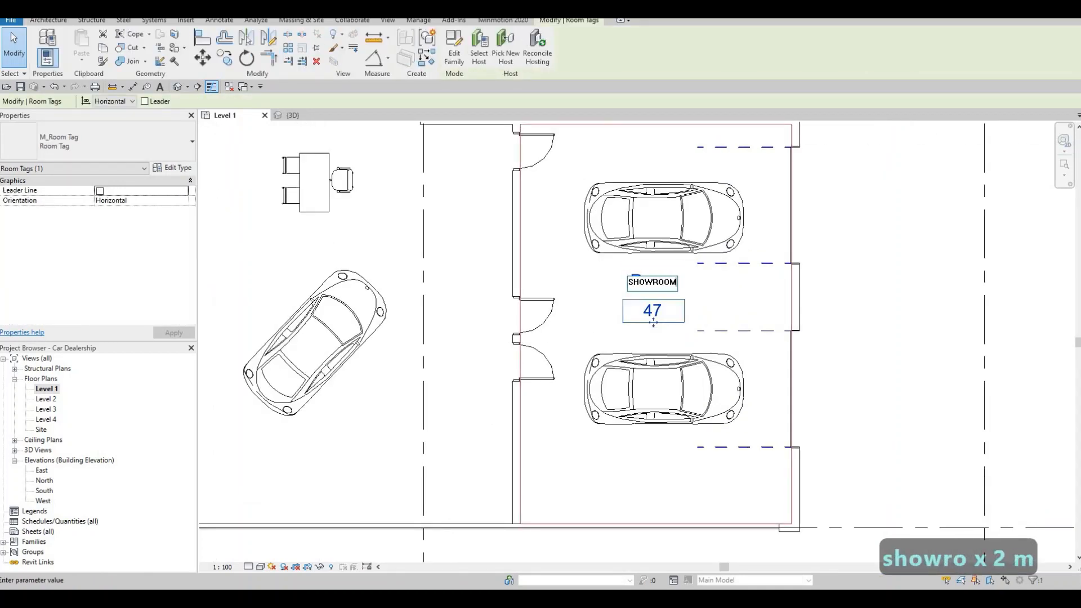
type(" PRES")
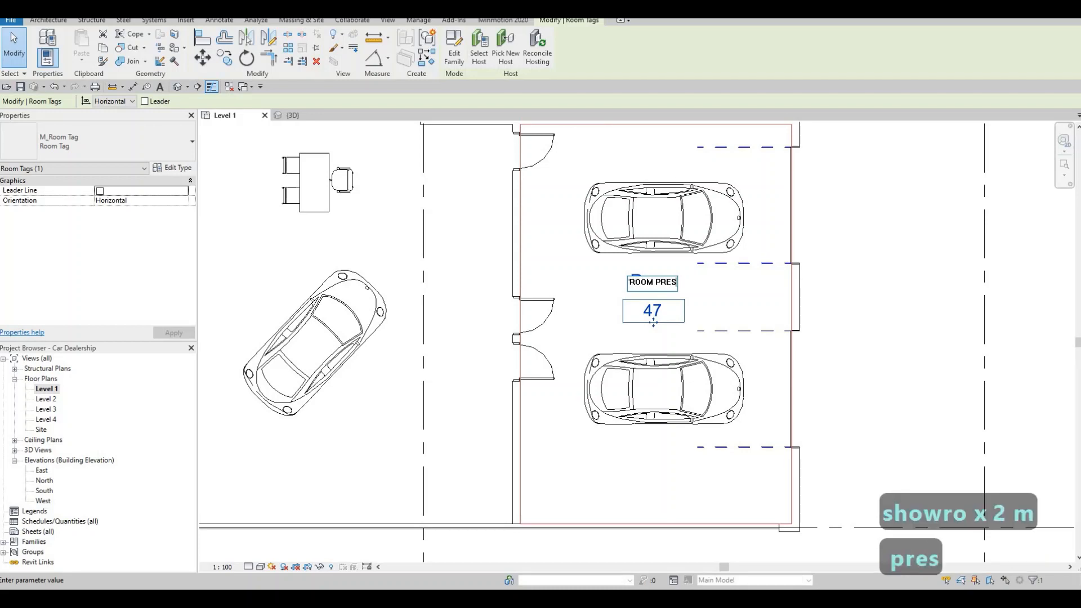
type("ENTER")
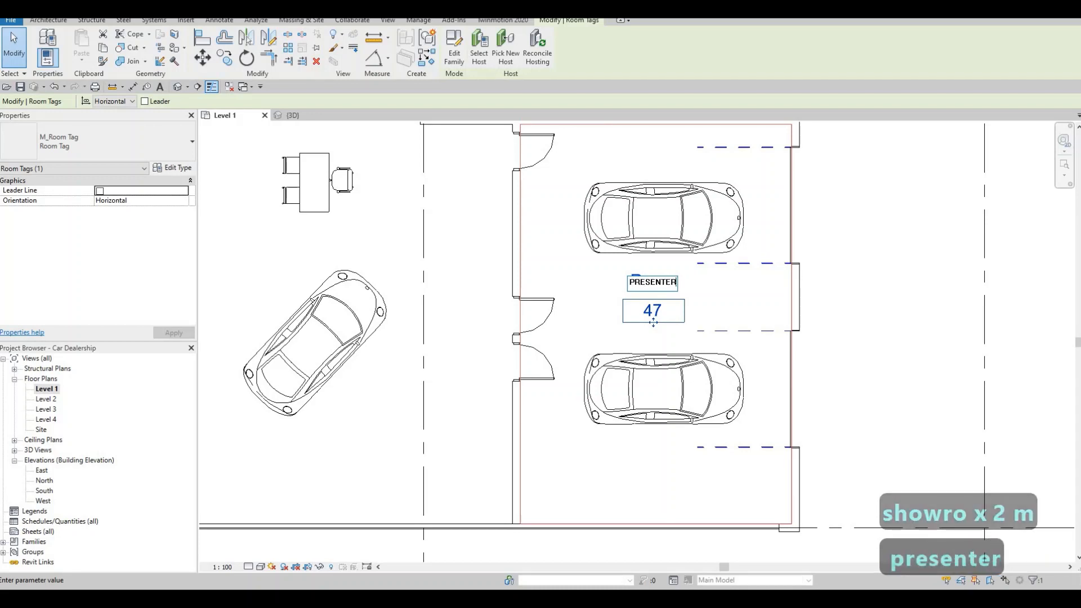
left_click(717, 277)
key("Escape")
key("Escape")
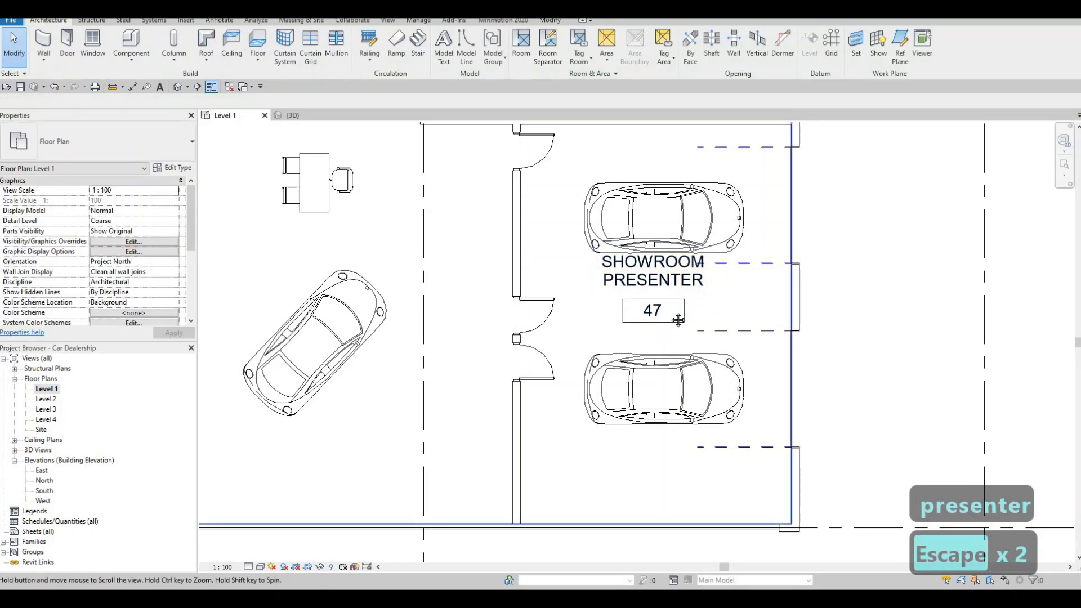
scroll(653, 338, "down", 2)
scroll(654, 340, "down", 3)
key("Escape")
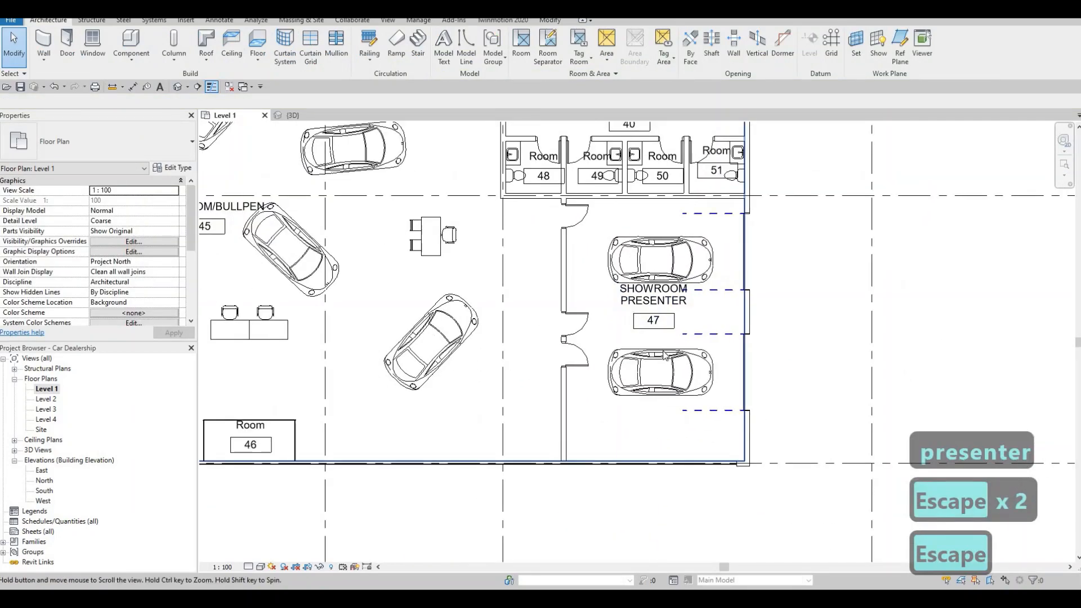
scroll(671, 342, "down", 2)
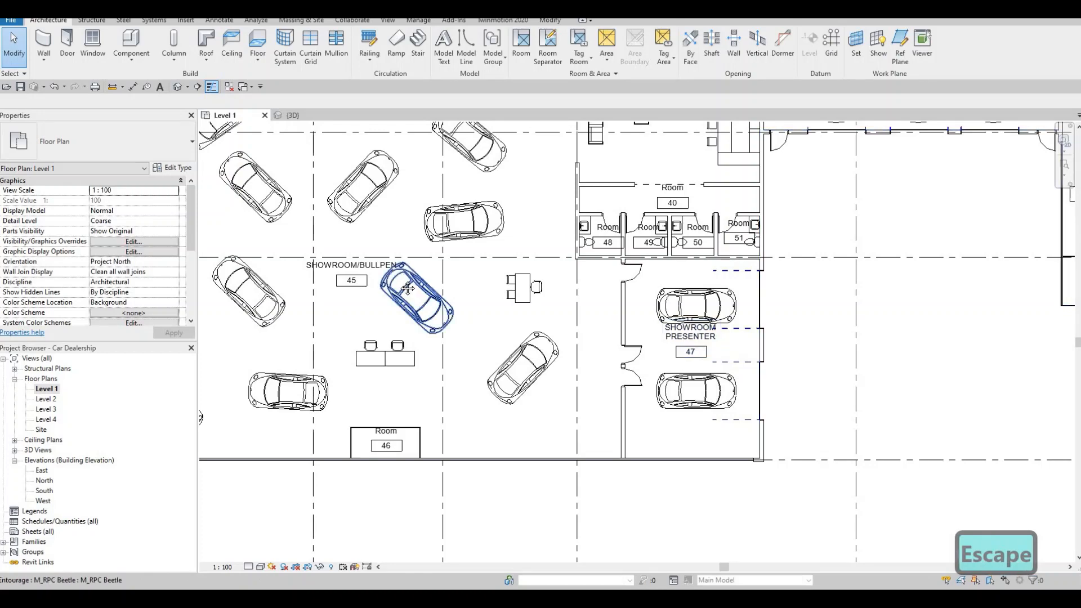
scroll(619, 318, "down", 1)
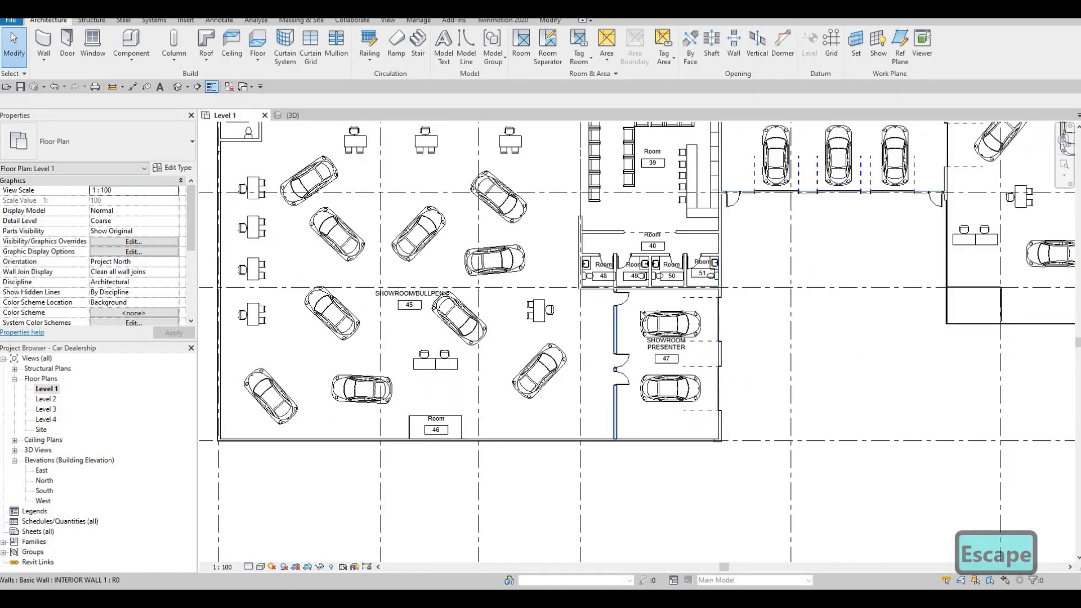
scroll(647, 323, "up", 2)
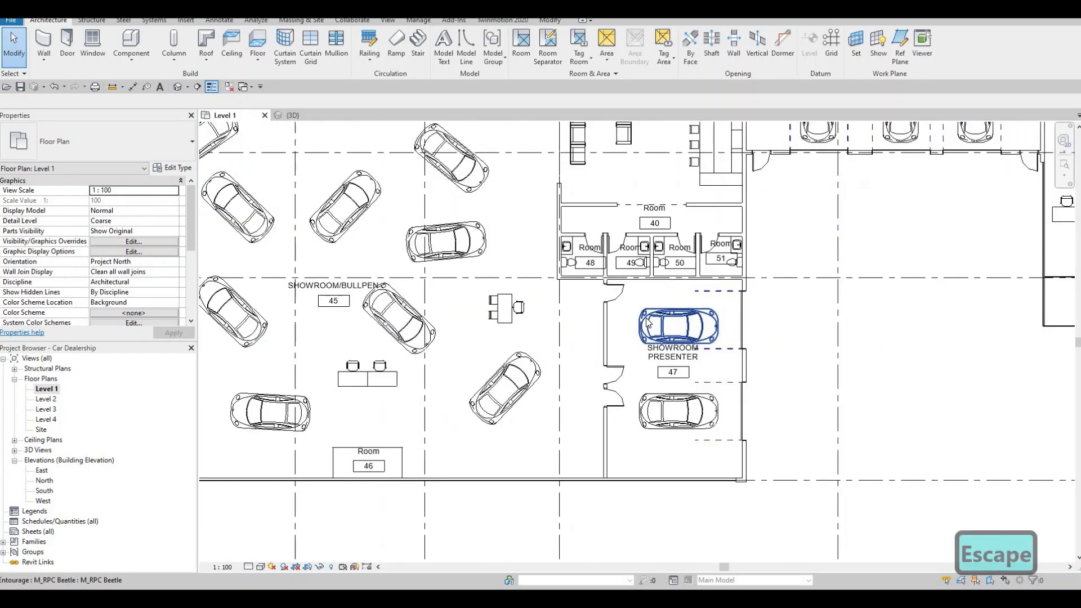
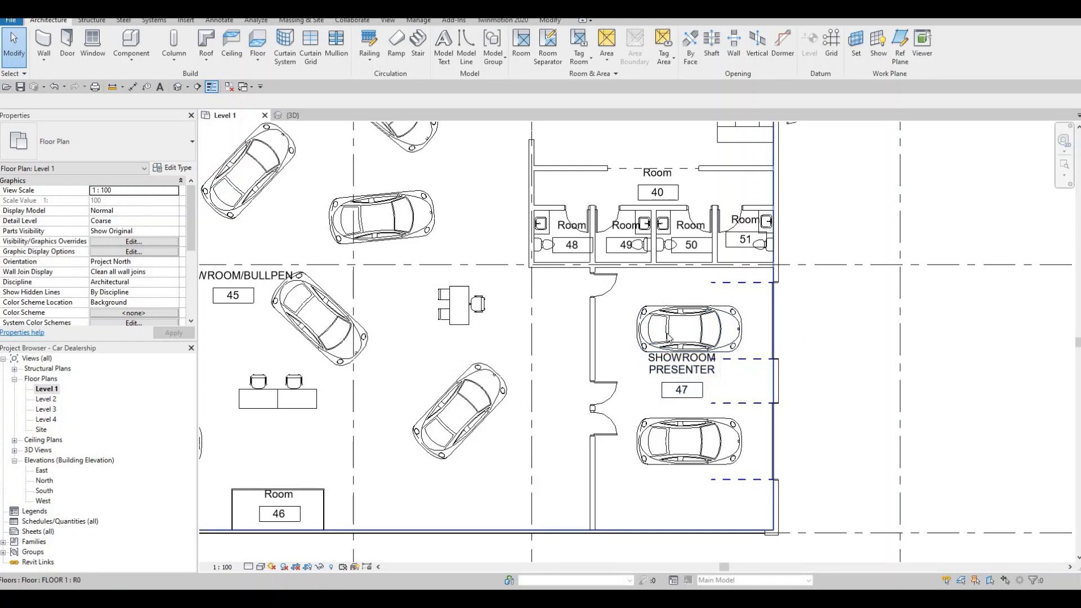
Step: Rename room 28, the three-desk room west of room 43, as OFFICE
scroll(669, 336, "down", 1)
key("Escape")
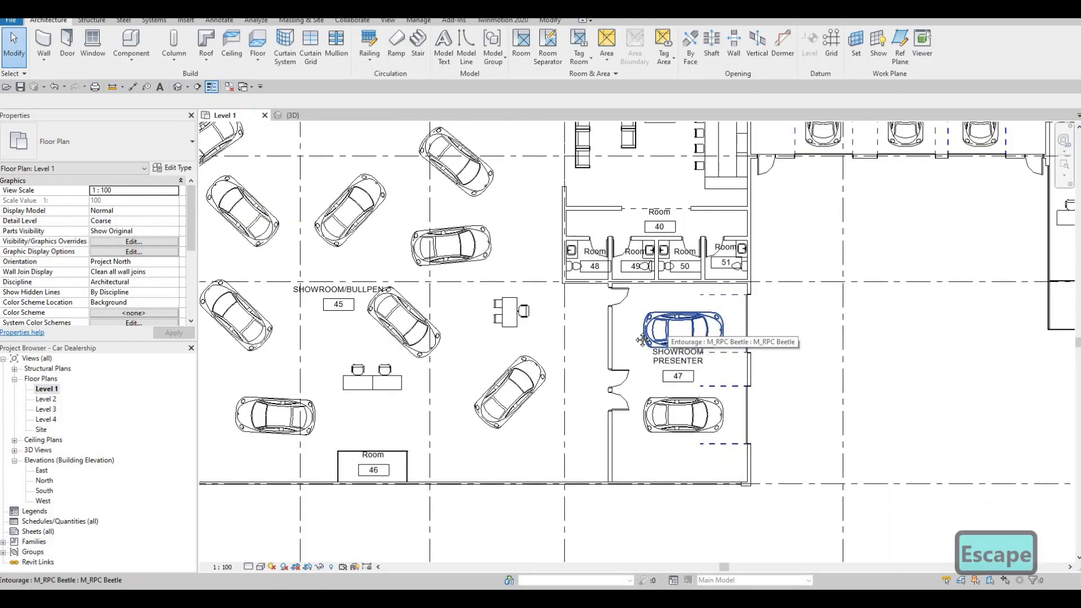
scroll(636, 344, "down", 2)
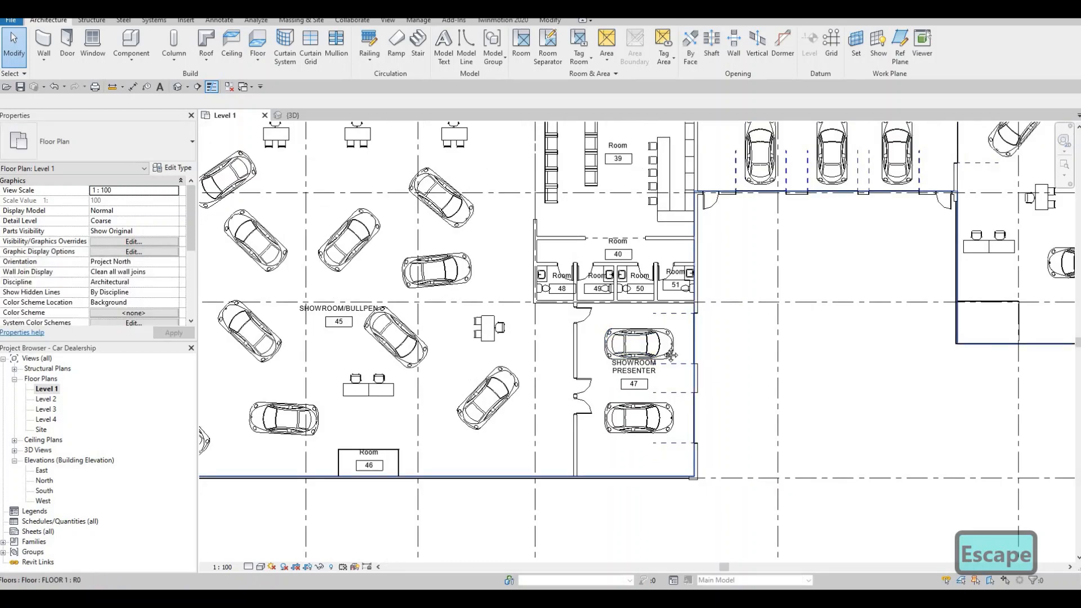
scroll(671, 355, "down", 4)
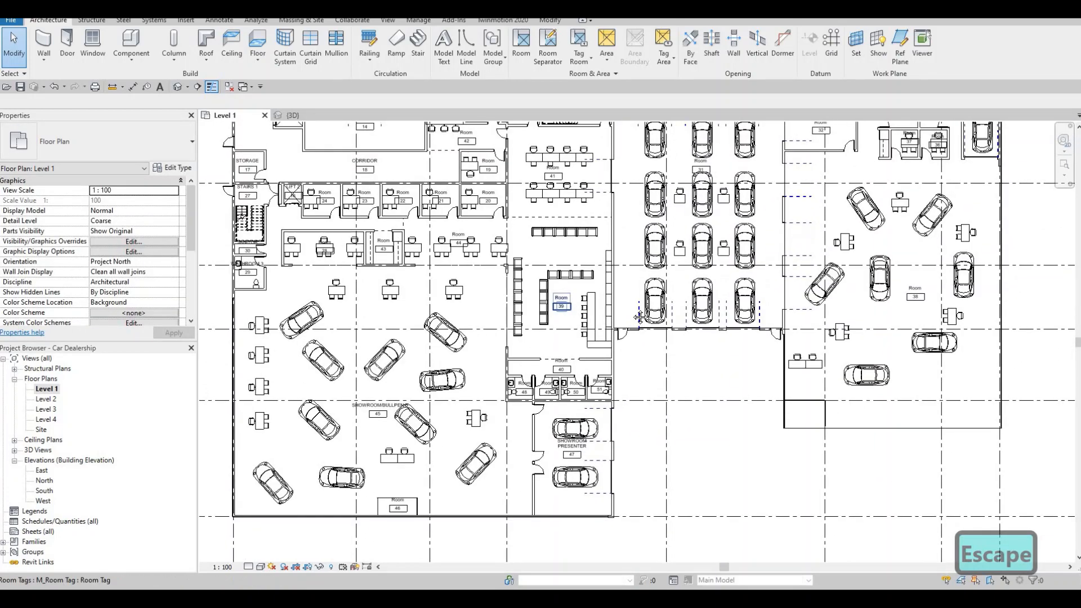
scroll(487, 299, "up", 5)
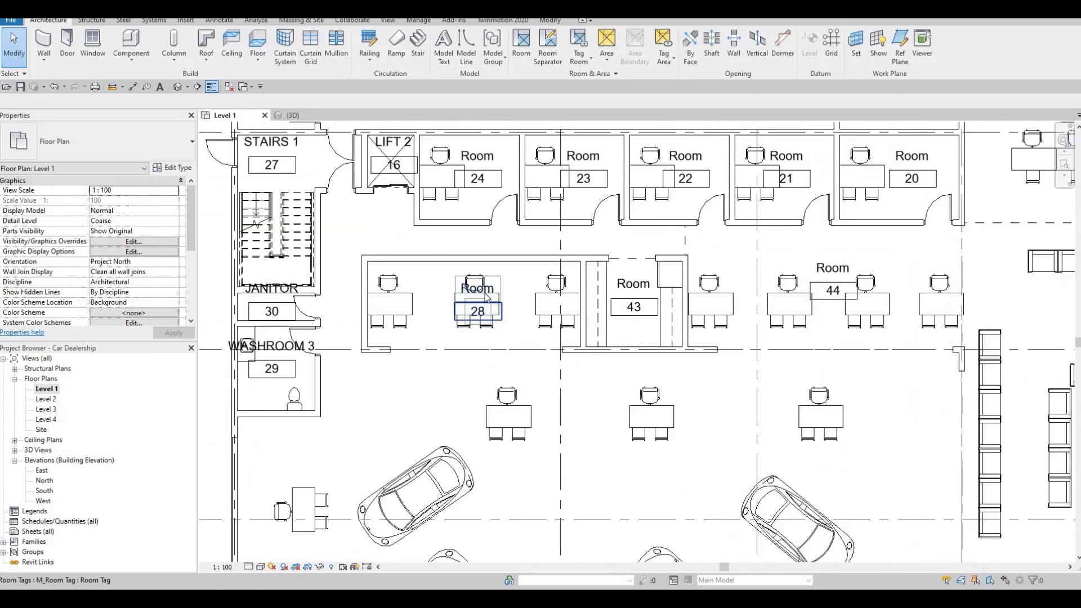
scroll(488, 301, "up", 2)
left_click(478, 320)
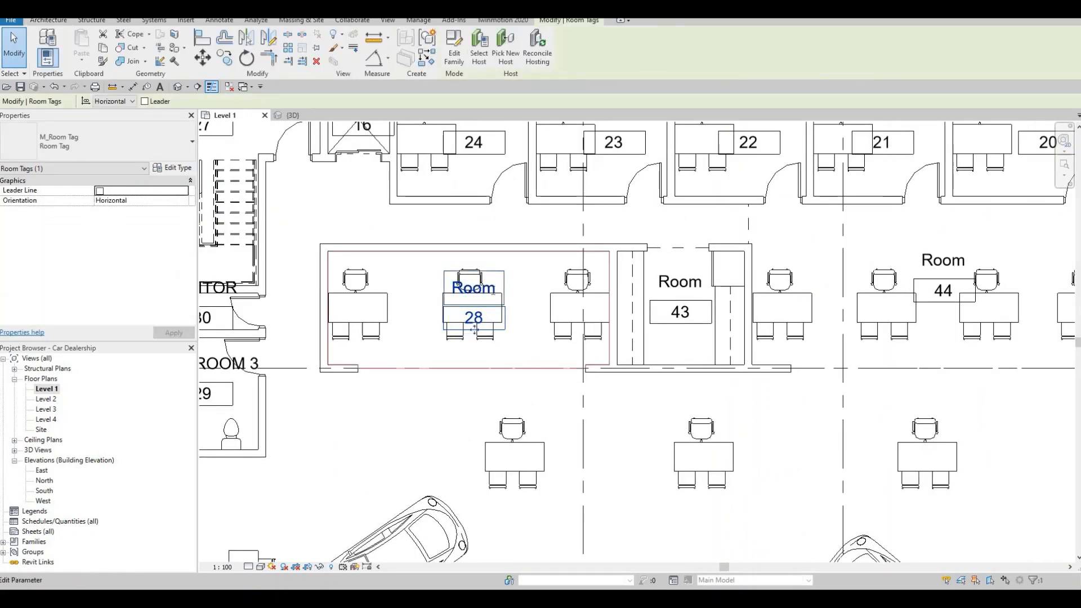
left_click(493, 291)
type("OFFICE")
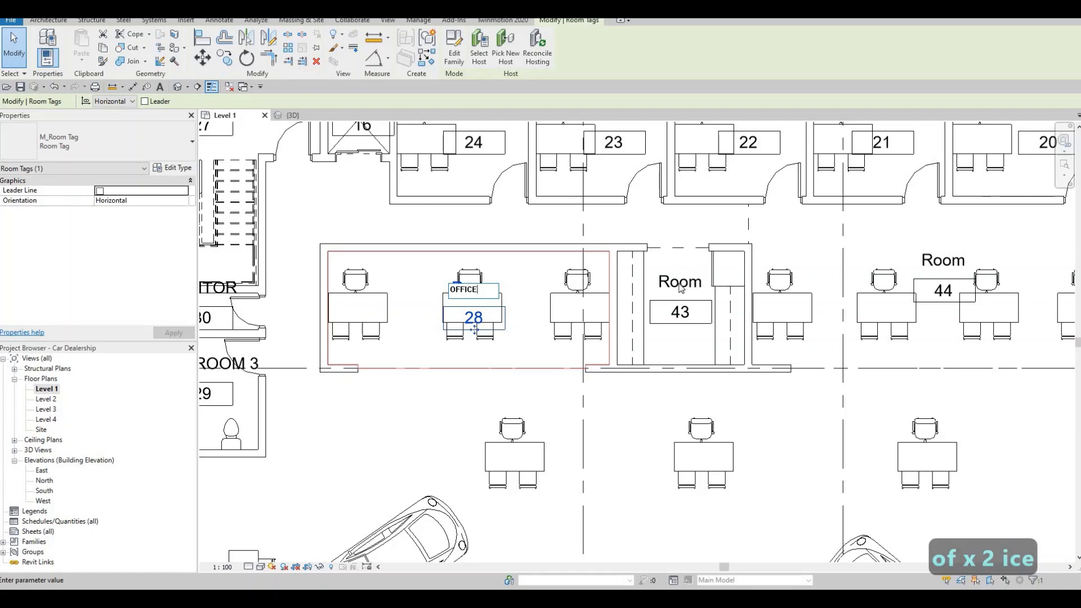
left_click(618, 292)
key("Escape")
Step: Rename room 44, the open workstation area east of room 43, as OPEN OFFICE
middle_click_drag(679, 304, 592, 305)
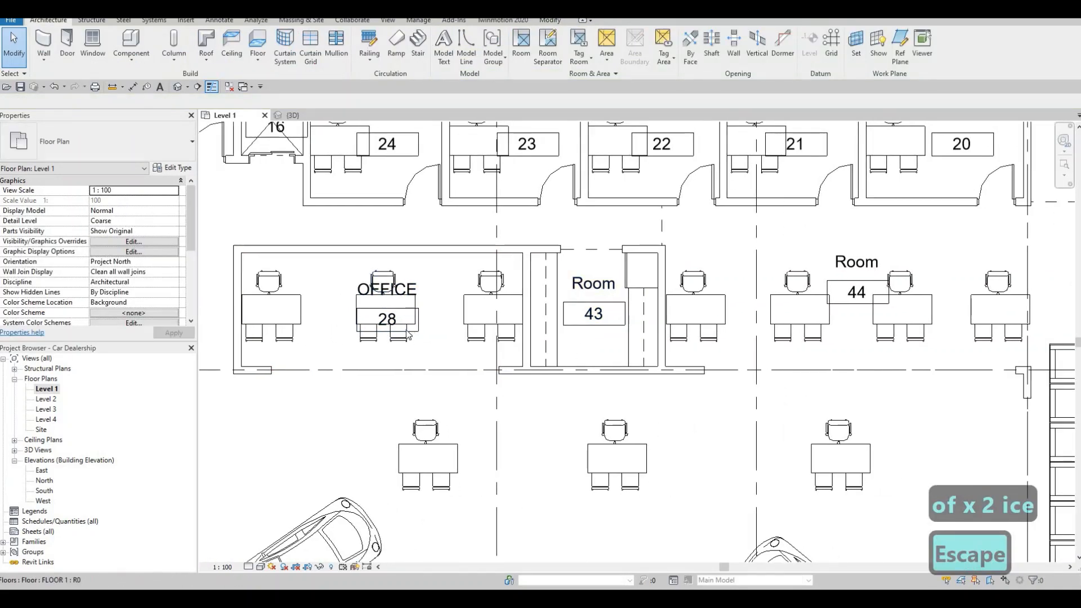
middle_click_drag(680, 335, 576, 331)
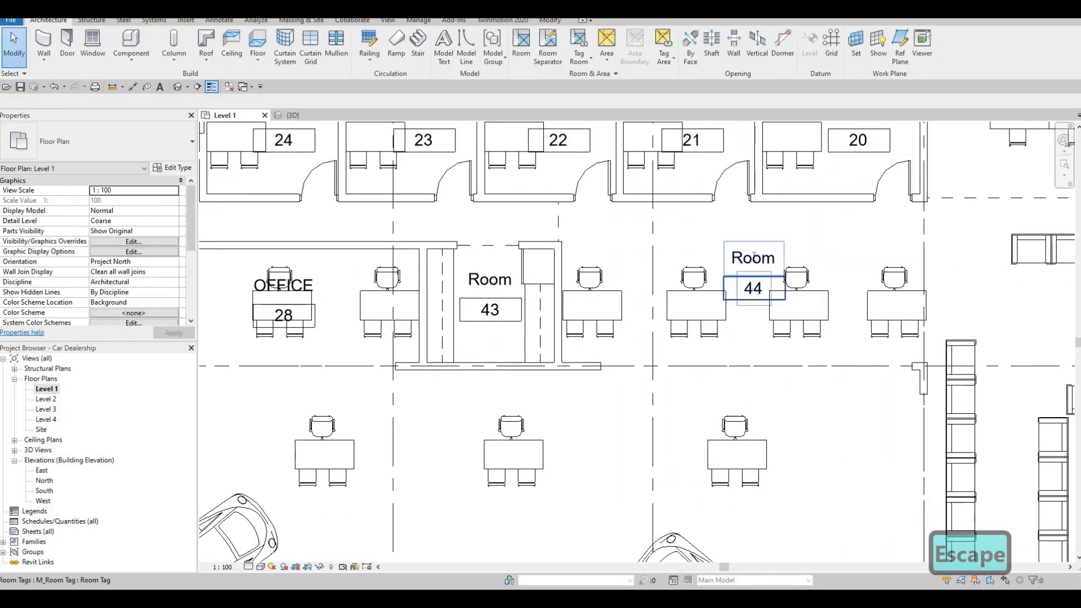
left_click(735, 254)
left_click(733, 254)
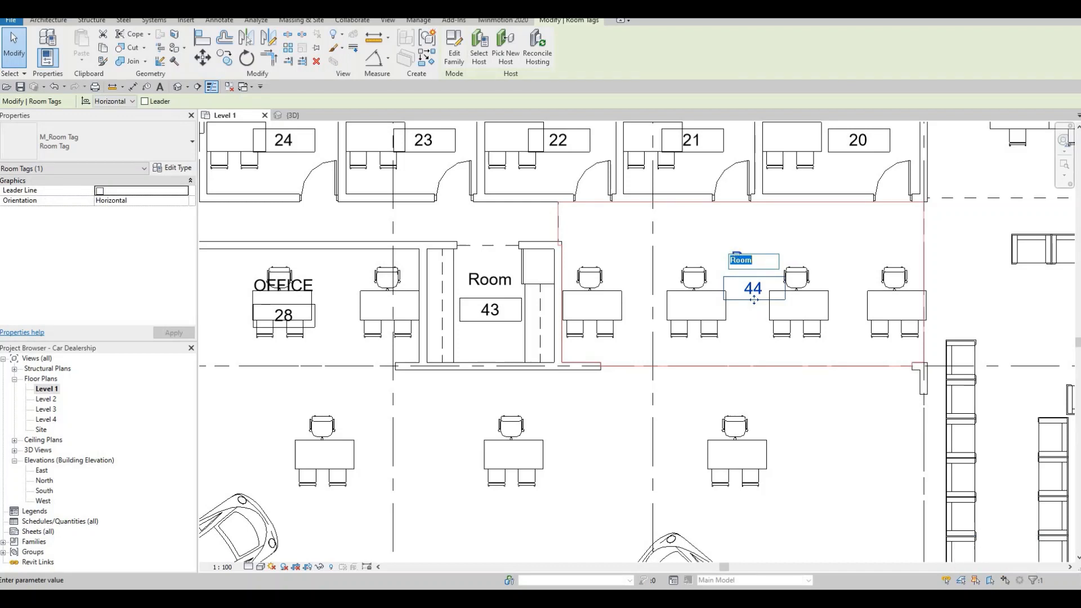
type("OPEN")
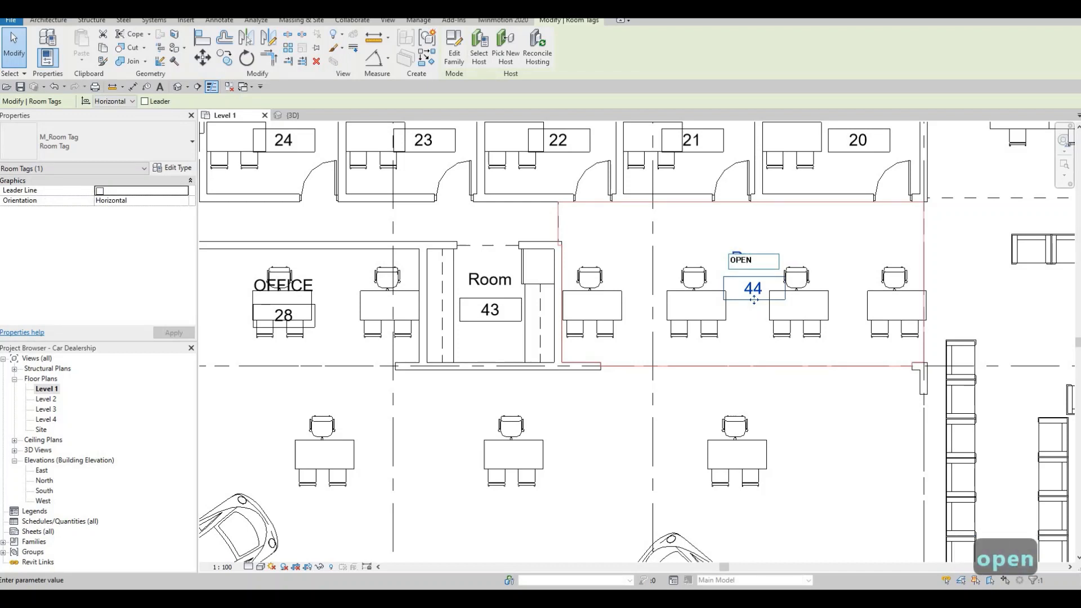
type(" OFFICE")
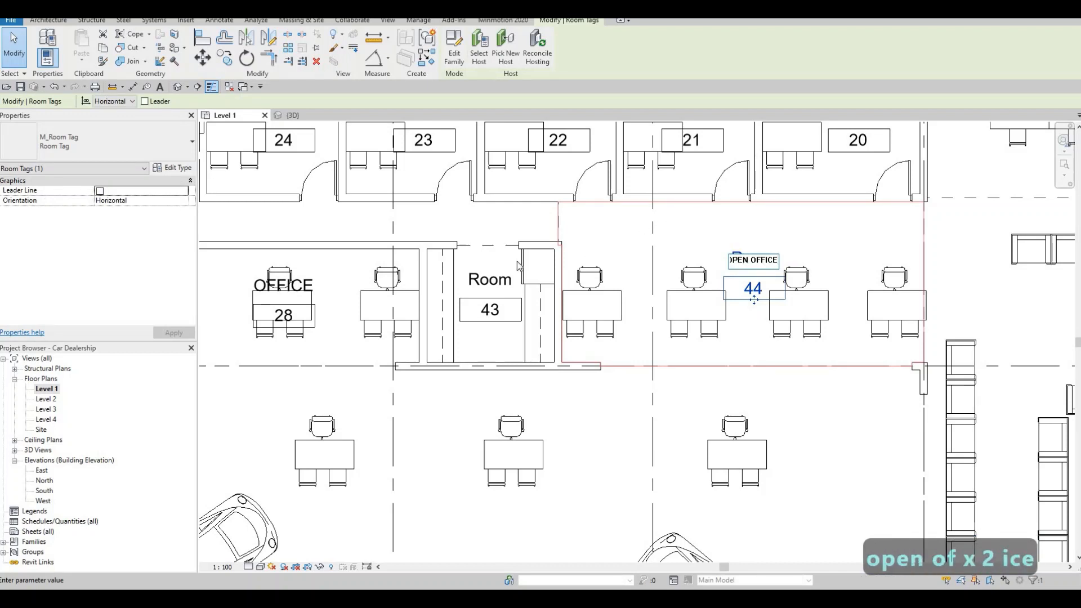
key("Escape")
Step: Rename room 43, the small counter room between the office and the open office, as KITCHEN
left_click(492, 287)
left_click(485, 281)
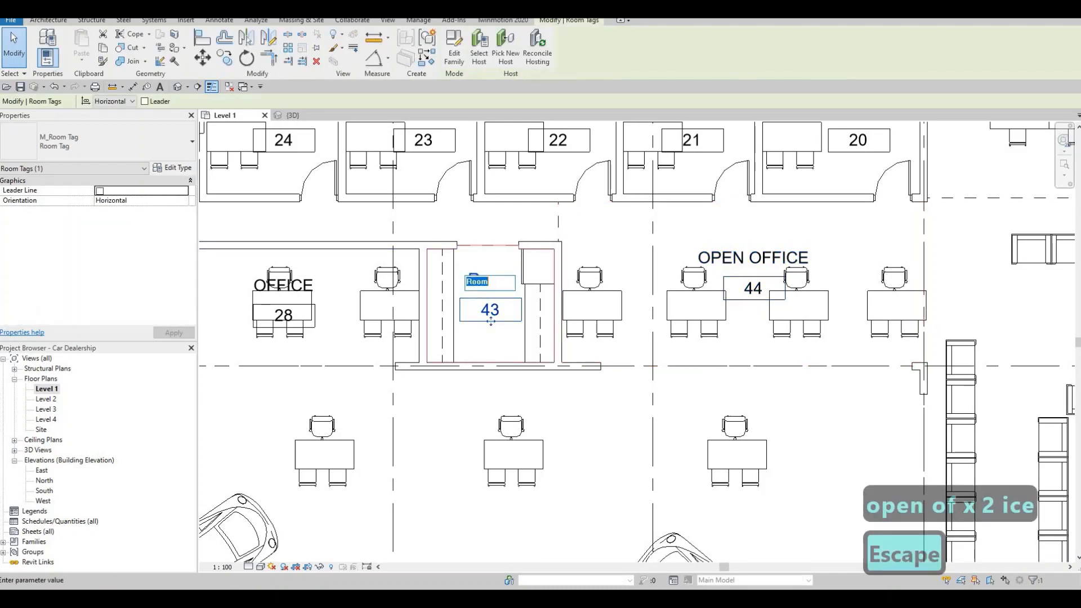
key("BackSpace")
type("KITC")
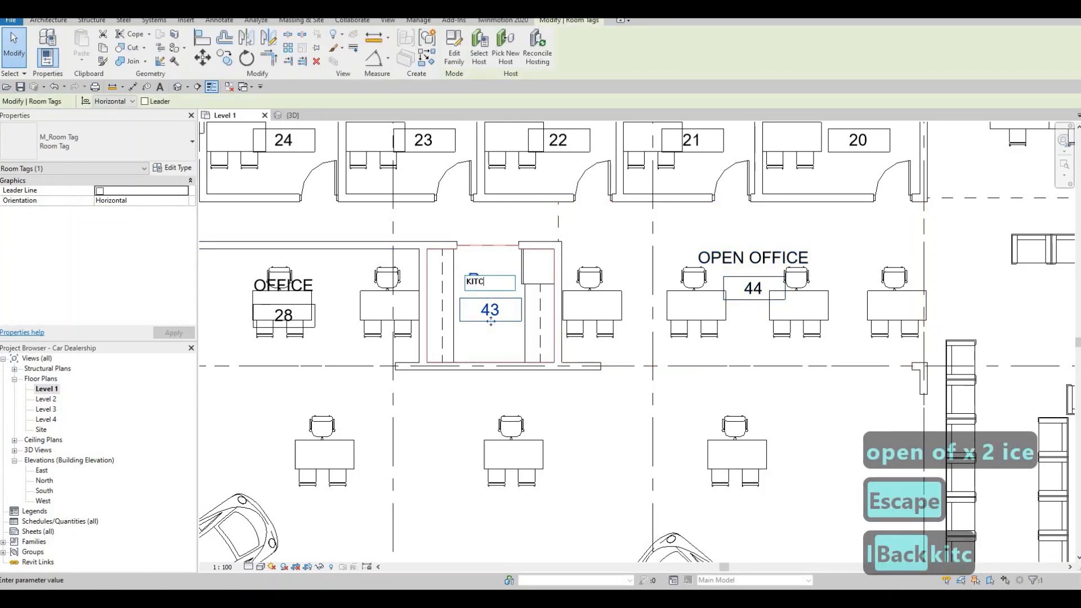
type("HEN")
key("Escape")
key("Escape")
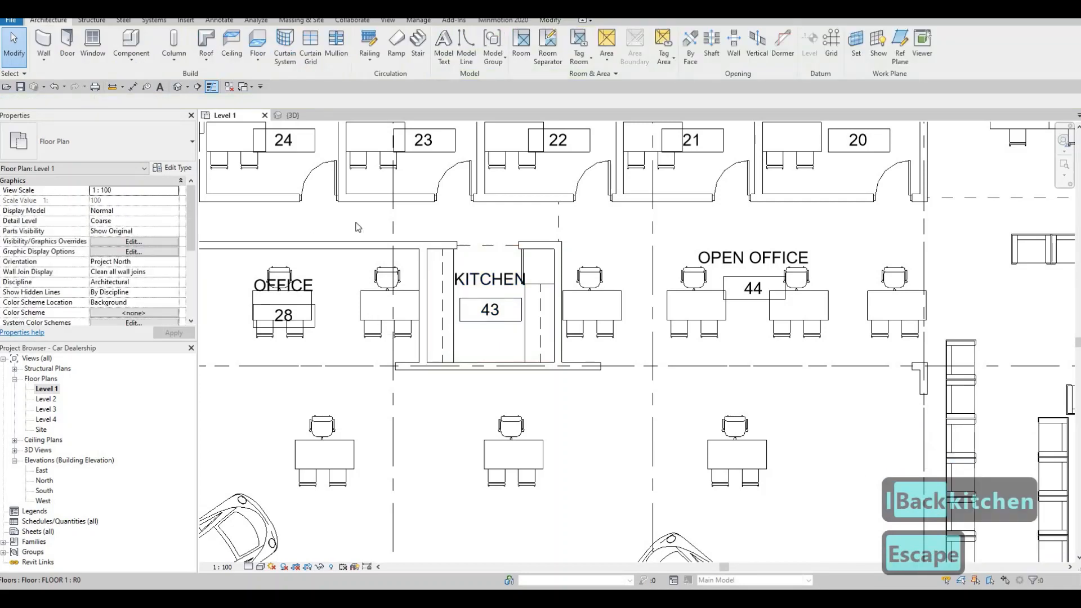
Step: Rename room 24, the small office beside LIFT 2, as OFFICE 1
middle_click_drag(358, 227, 432, 343)
double_click(358, 228)
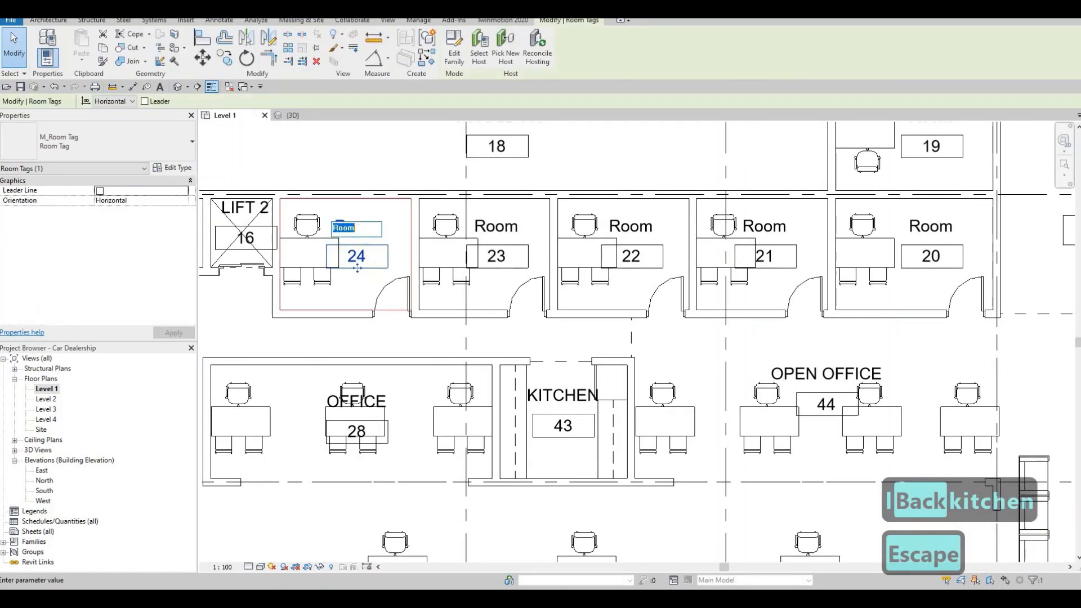
type("OFFICE")
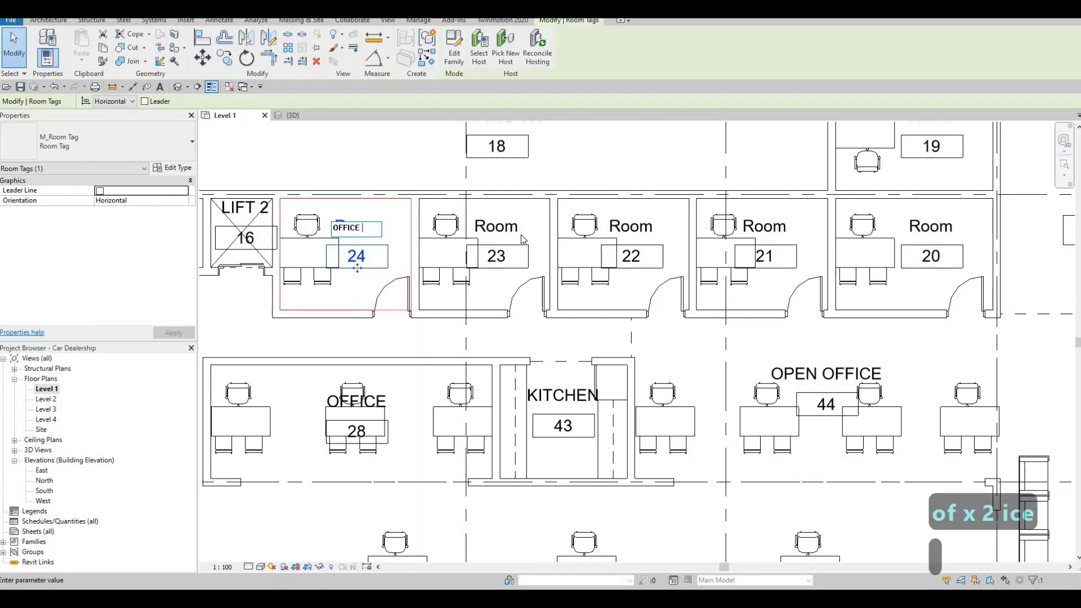
type("1")
left_click(496, 264)
left_click(497, 266)
Step: Copy the OFFICE 1 name and reuse it to rename the adjacent room 23 as OFFICE 2
left_click(381, 222)
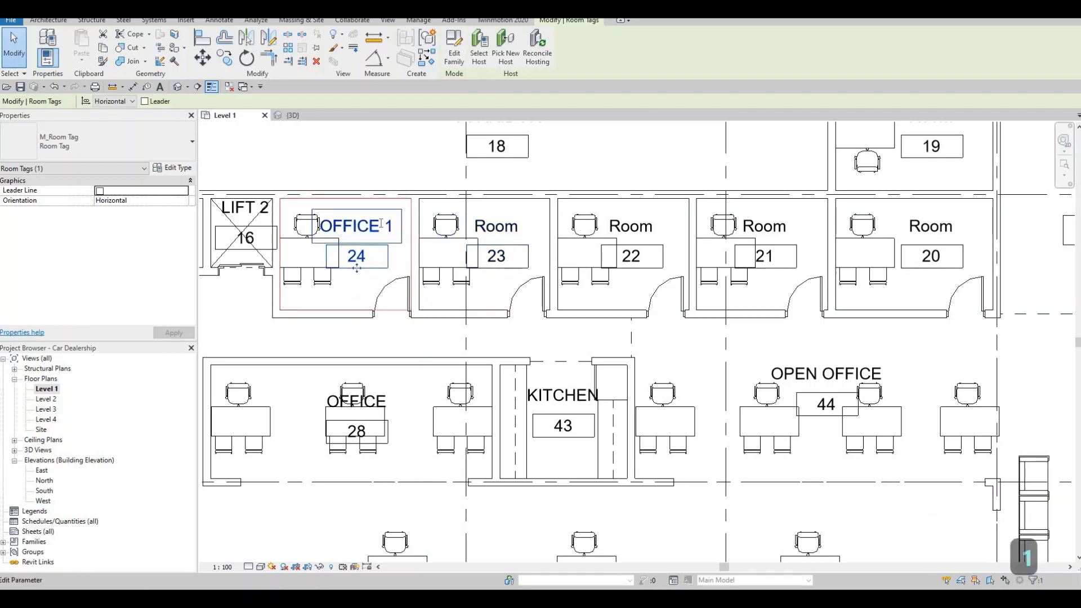
left_click(381, 223)
key("ctrl+c")
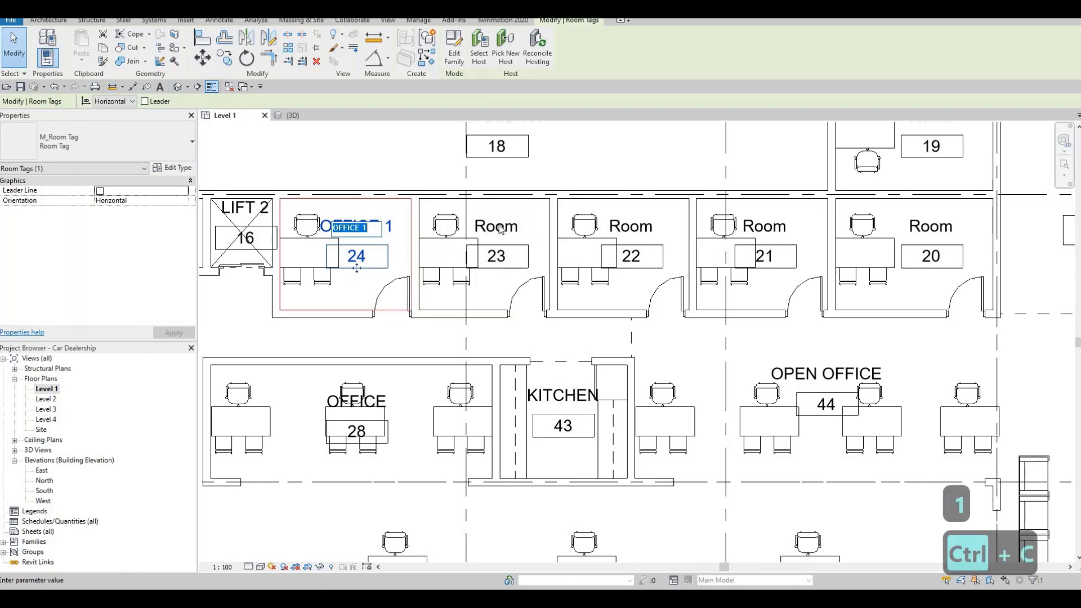
left_click(500, 228)
left_click(500, 225)
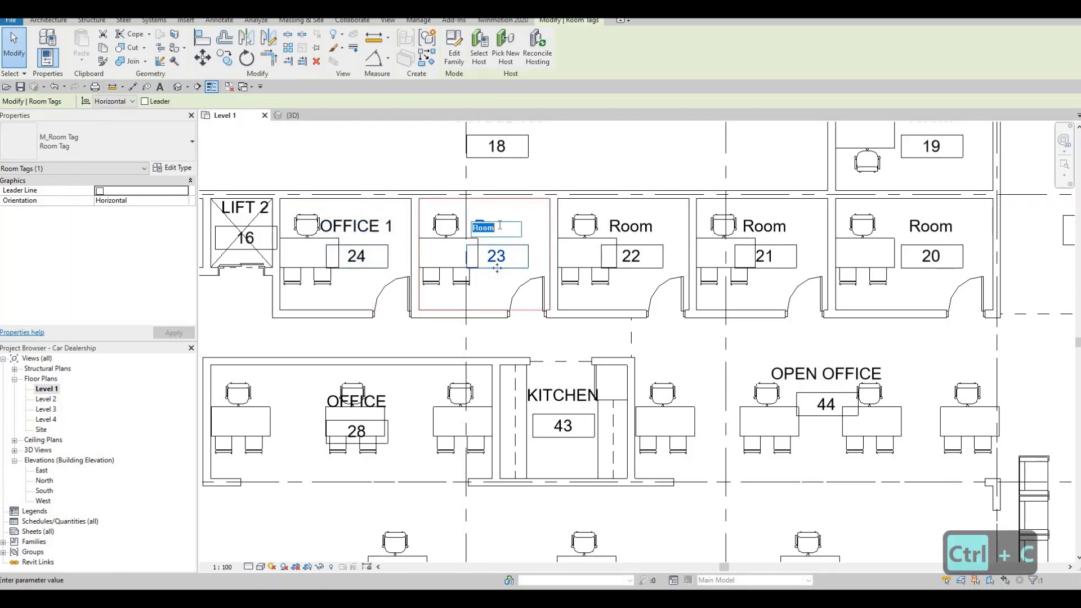
key("ctrl+v")
key("BackSpace")
type("2")
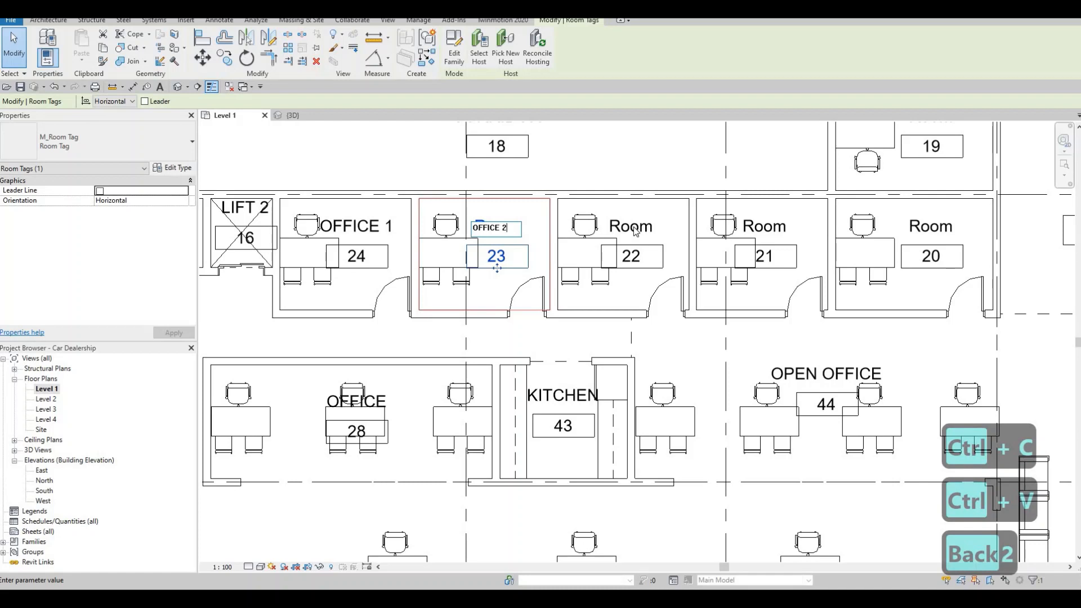
Step: Rename room 22, the third small office in the row, as OFFICE 3 using the copied name
left_click(632, 228)
left_click(622, 226)
key("ctrl+v")
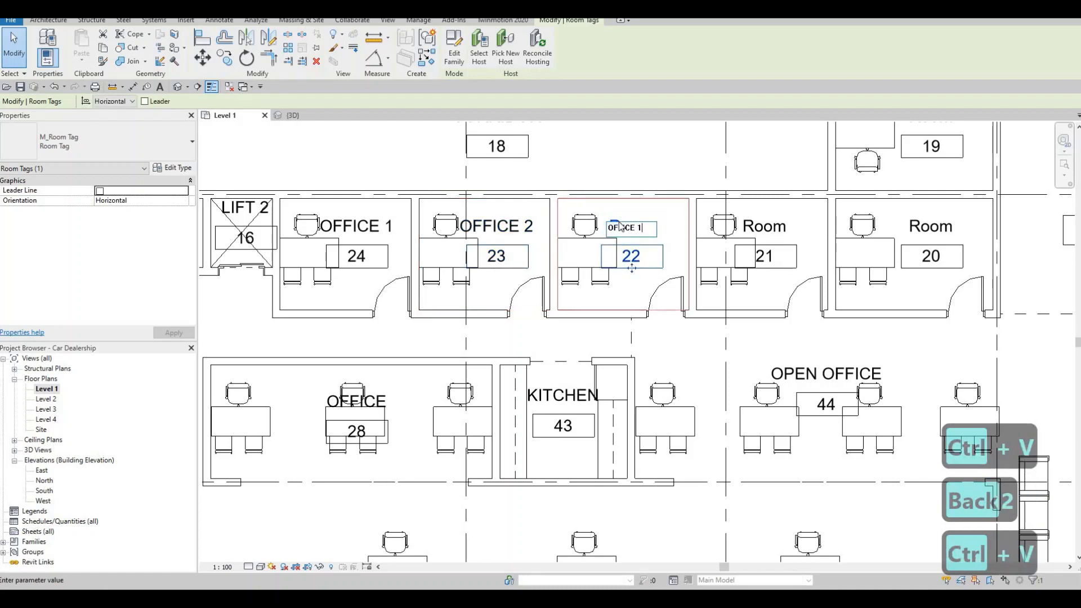
key("BackSpace")
type("3")
Step: Rename room 21, the fourth small office in the row, as OFFICE 4 using the copied name
left_click(765, 264)
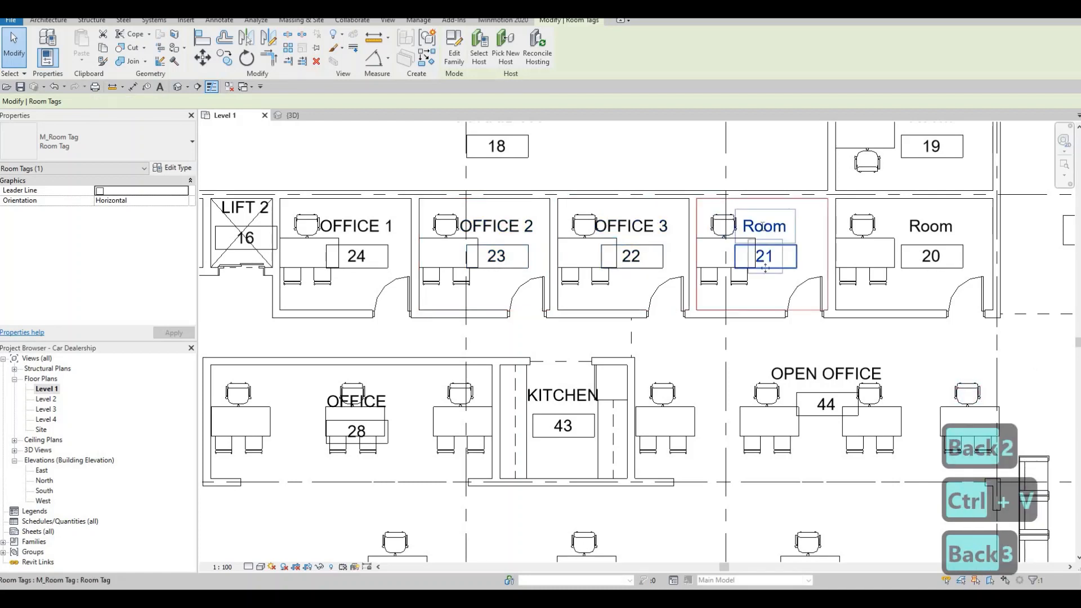
left_click(754, 227)
key("ctrl+v")
key("BackSpace")
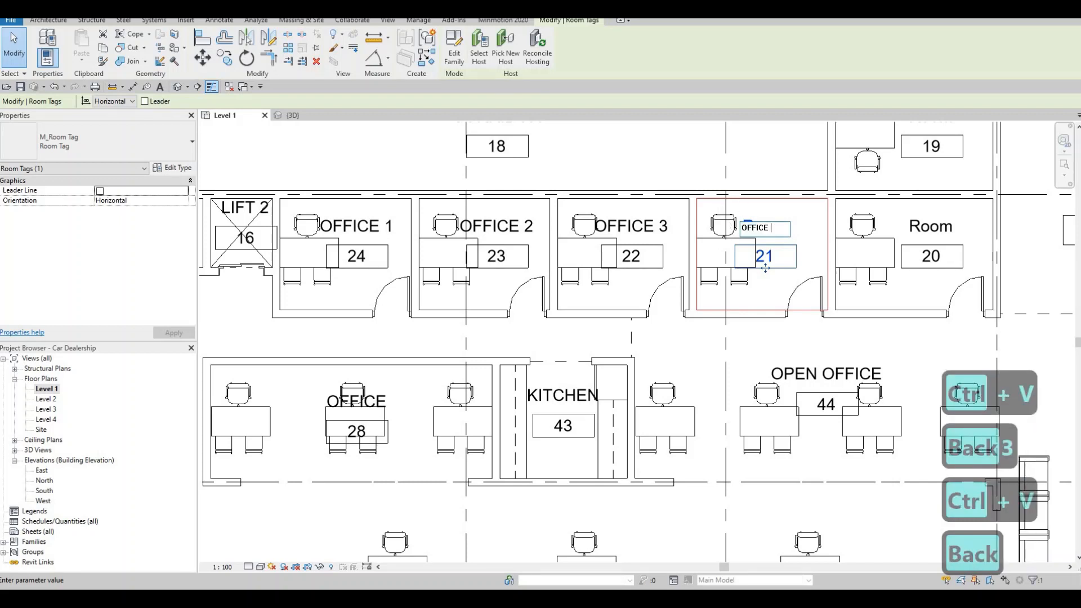
type("4")
Step: Rename room 20, the easternmost office in the row, as MANAGER
left_click(920, 226)
left_click(921, 226)
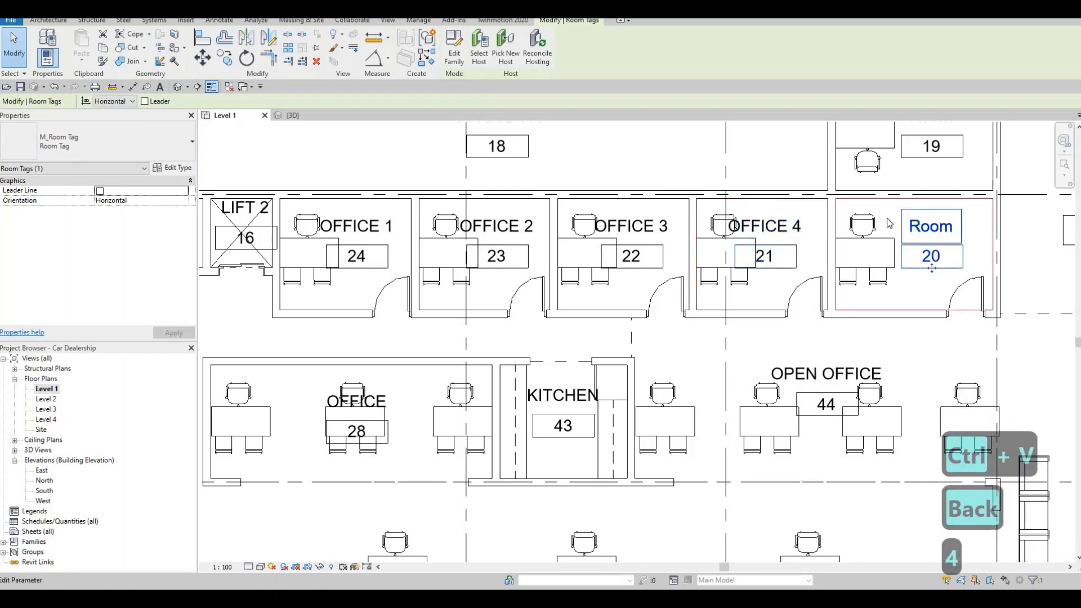
left_click(920, 226)
type("manag")
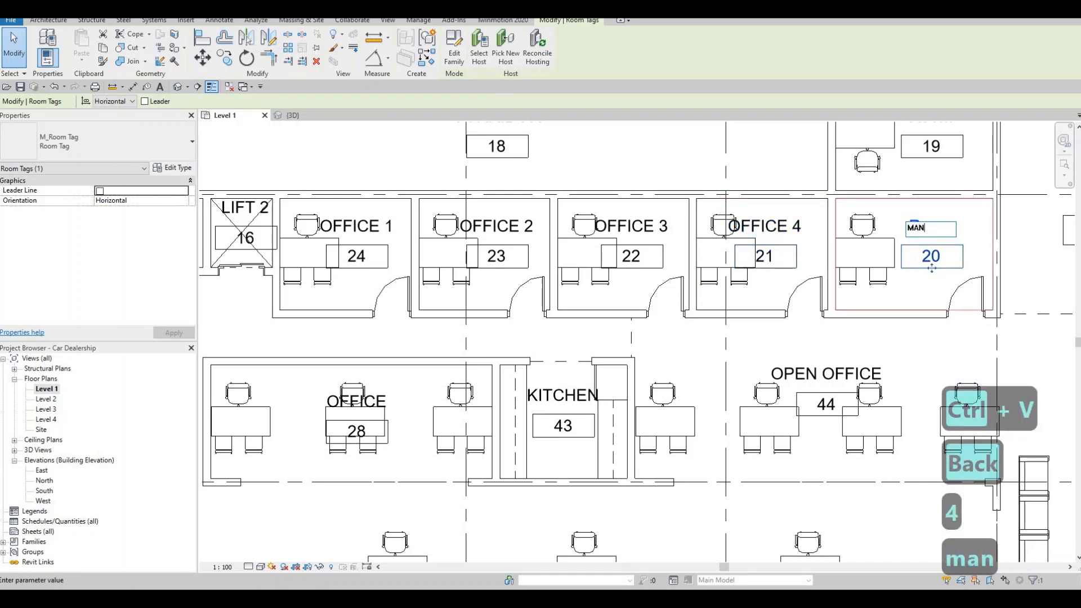
type("er")
middle_click_drag(848, 185, 705, 353)
scroll(764, 297, "down", 1)
key("Escape")
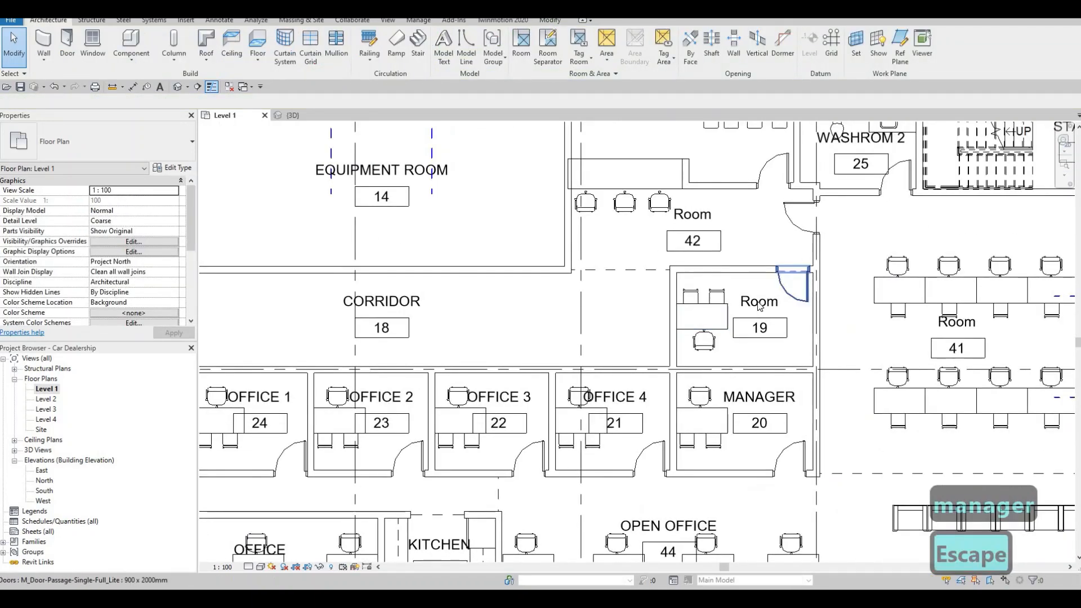
Step: Rename room 19, the office directly north of the manager's room, as SERIVE MANAGER
left_click(759, 302)
left_click(760, 303)
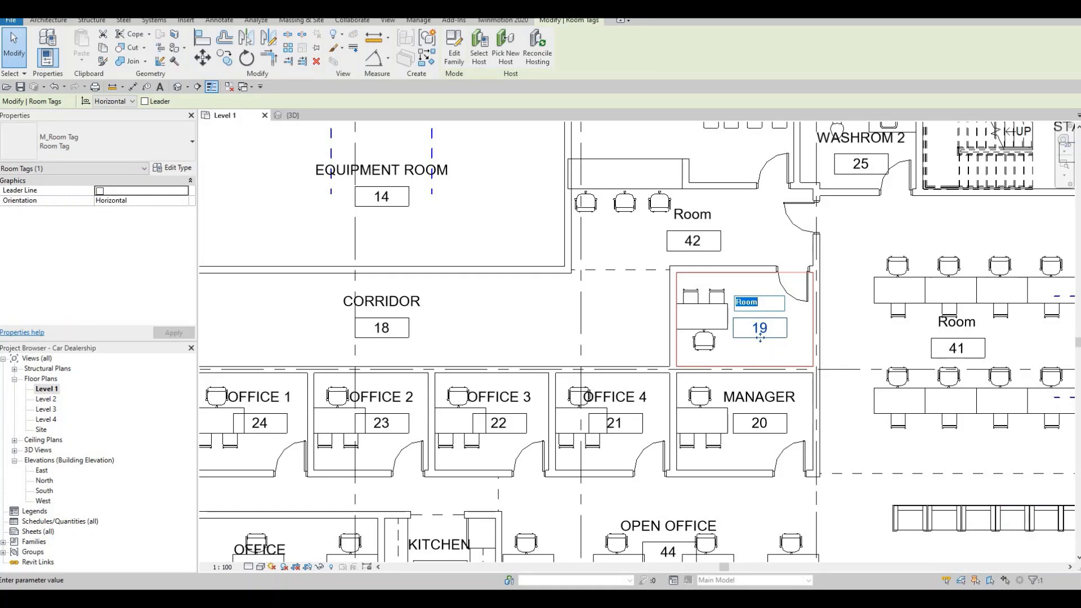
type("SERIVE")
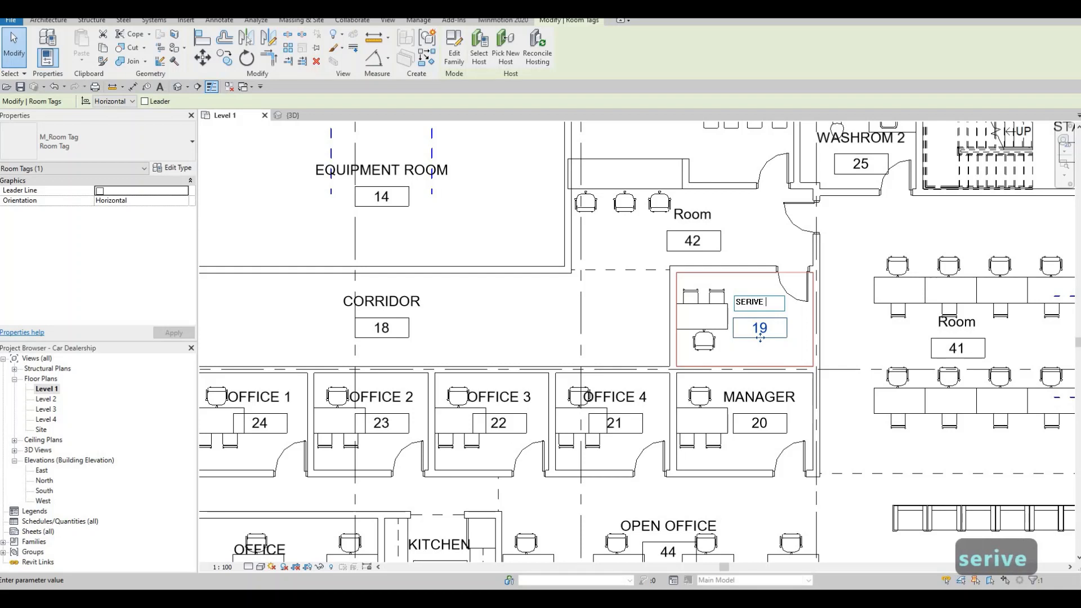
type(" MANAGER")
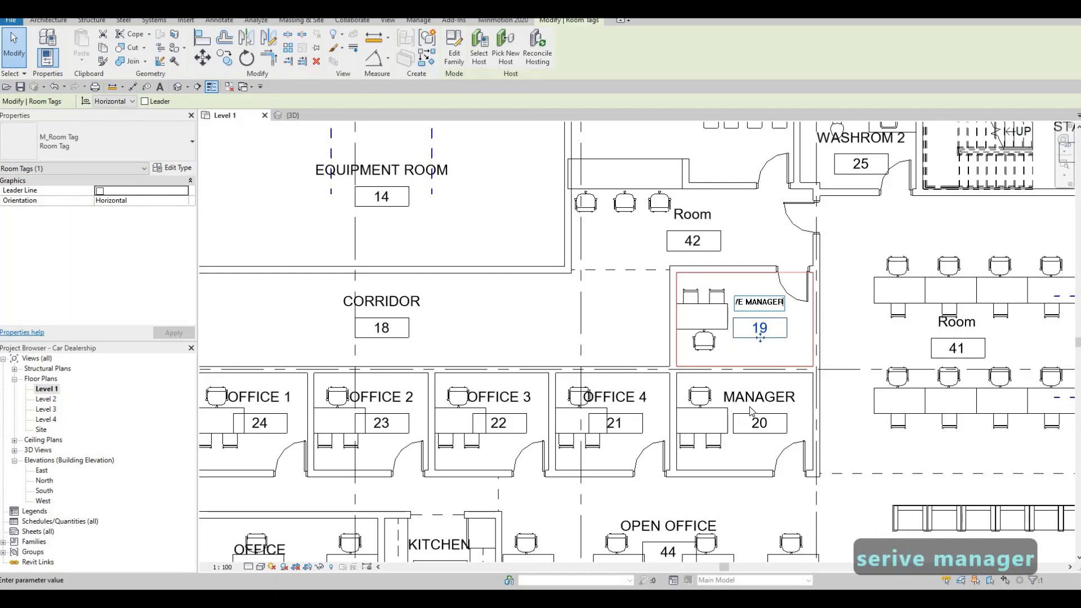
Step: Extend the name of room 20 to SALES MANAGER
left_click(752, 411)
key("Escape")
left_click(729, 398)
left_click(729, 398)
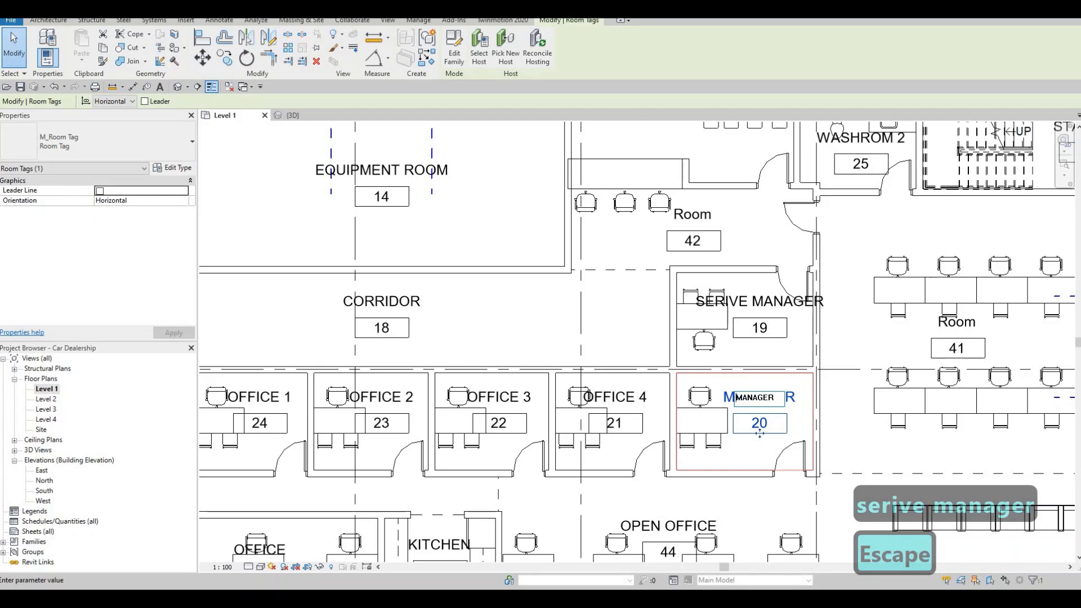
type("sales")
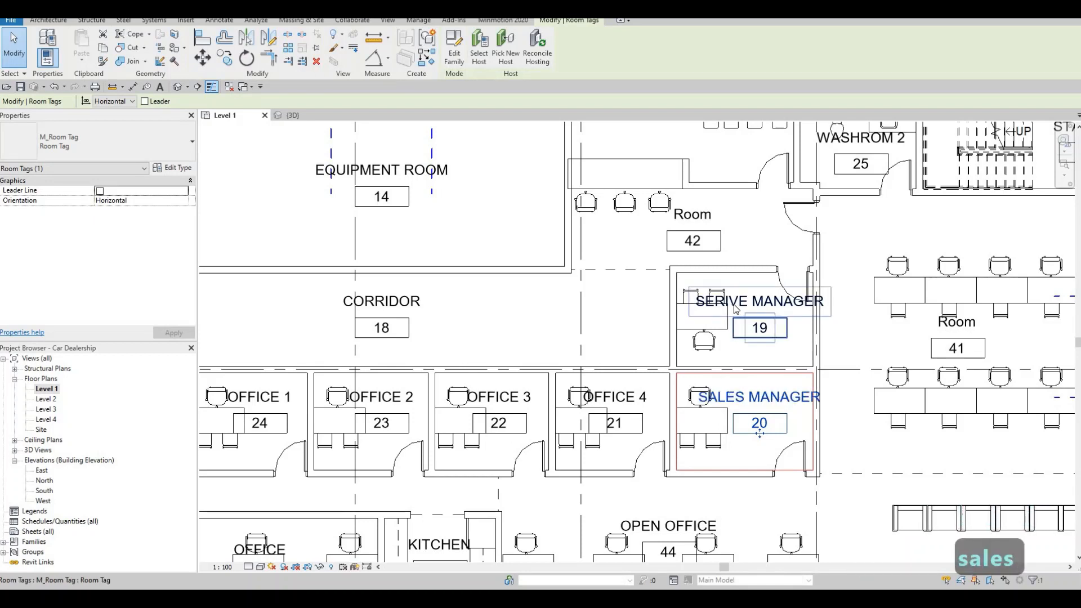
Step: Correct the spelling of room 19's name to SERVICE MANAGER
double_click(741, 305)
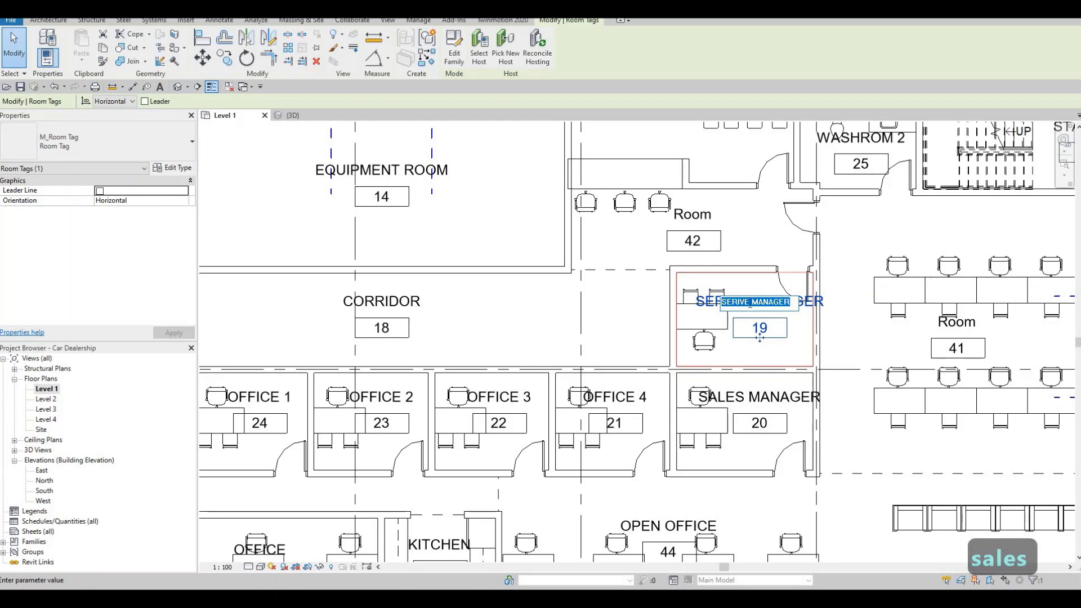
left_click(752, 303)
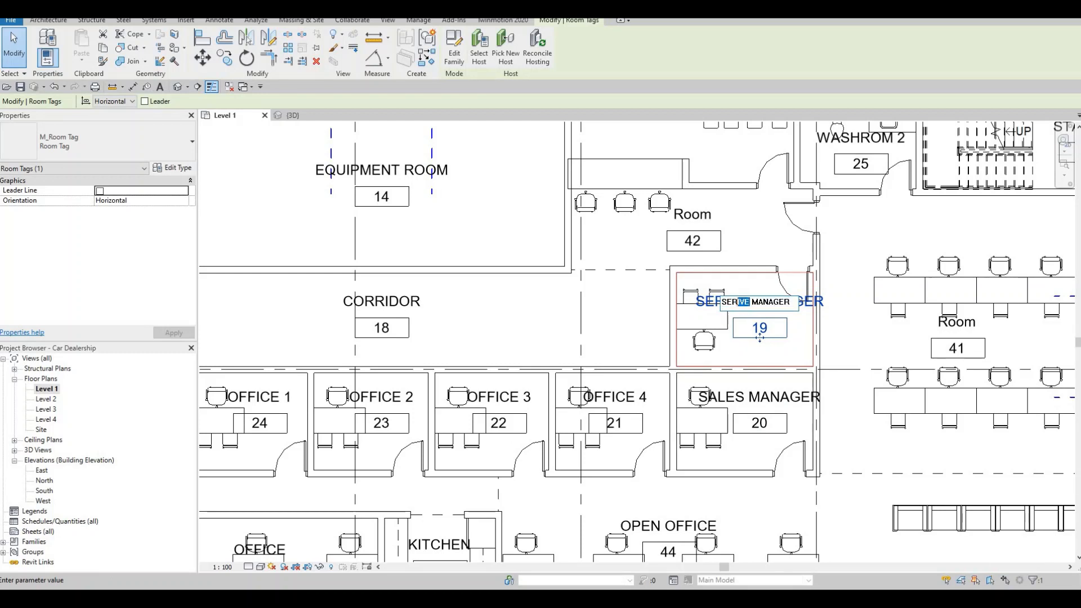
type("vice")
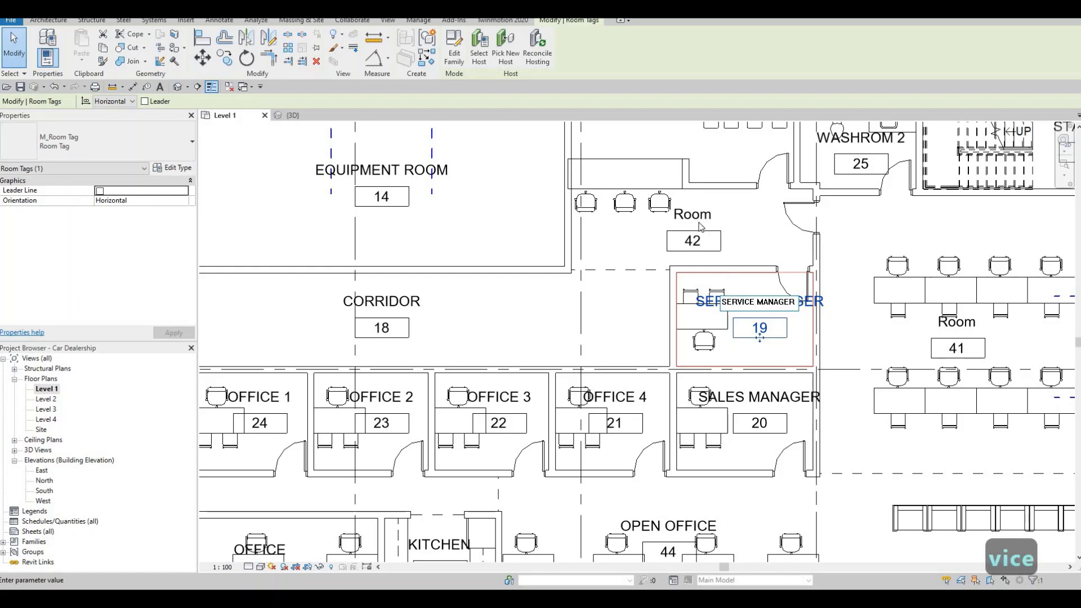
Step: Rename room 42, the area directly north of the service manager's office, as ADVISORS
left_click(693, 215)
key("Escape")
left_click(693, 215)
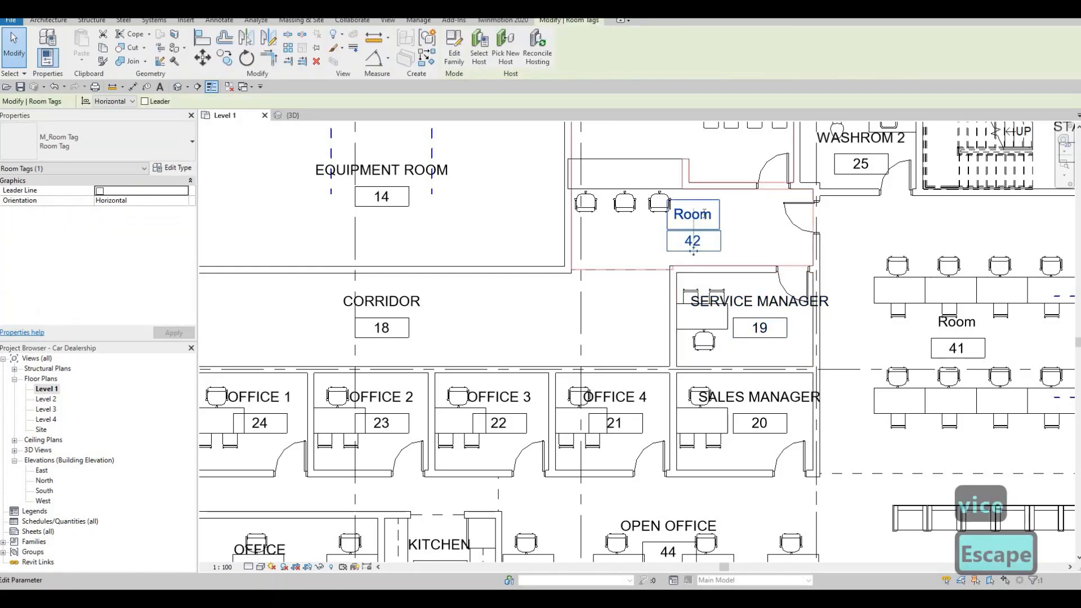
left_click(701, 215)
type("advisor")
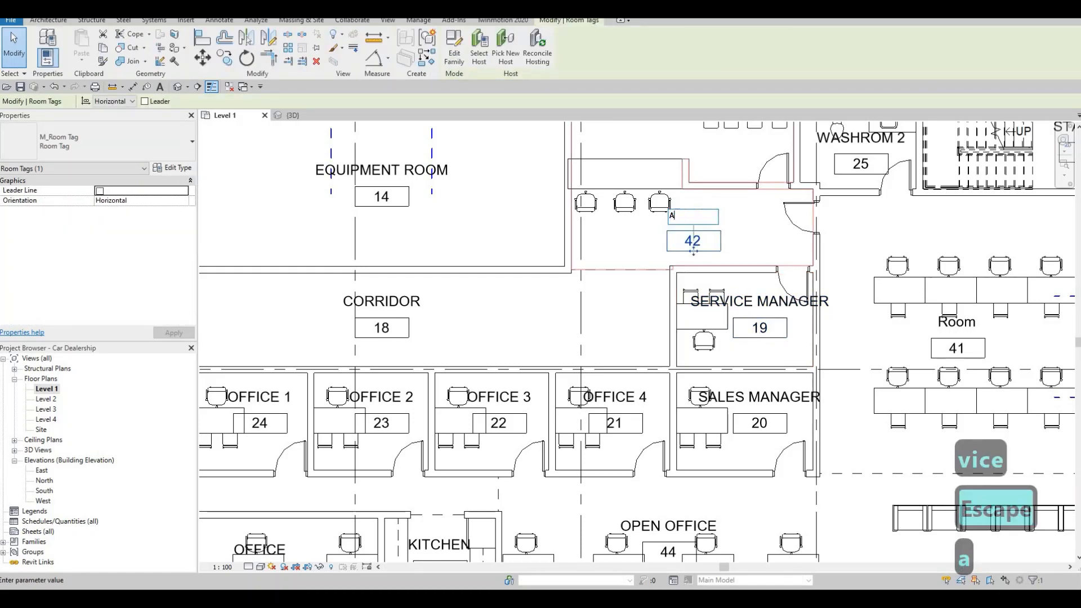
type("s")
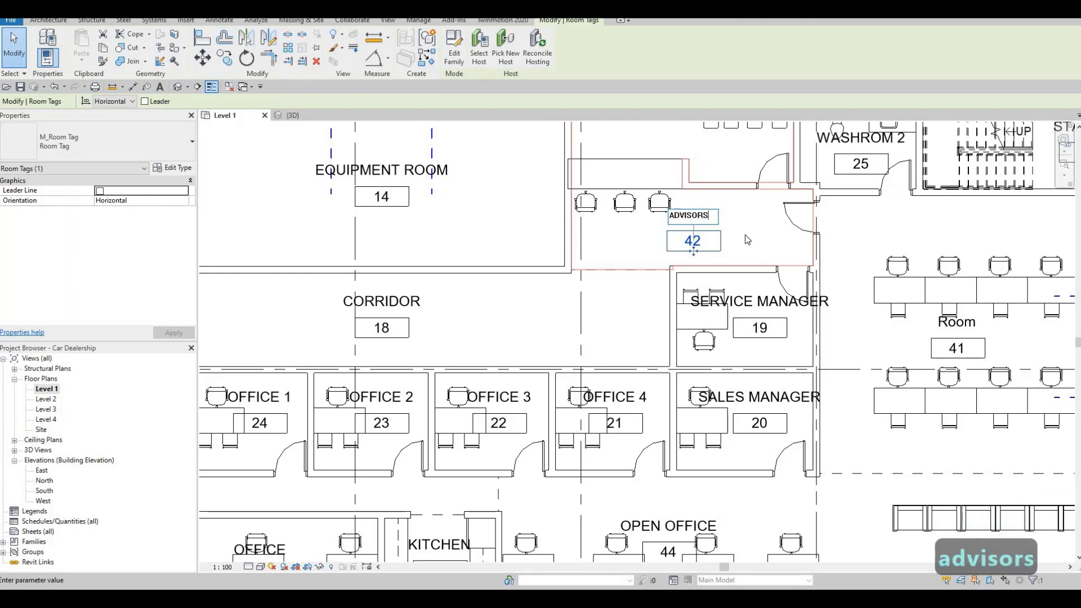
key("Escape")
Step: Rename room 39, the seating area with the bar counter south of room 41, as LOUNGE
scroll(672, 256, "down", 4)
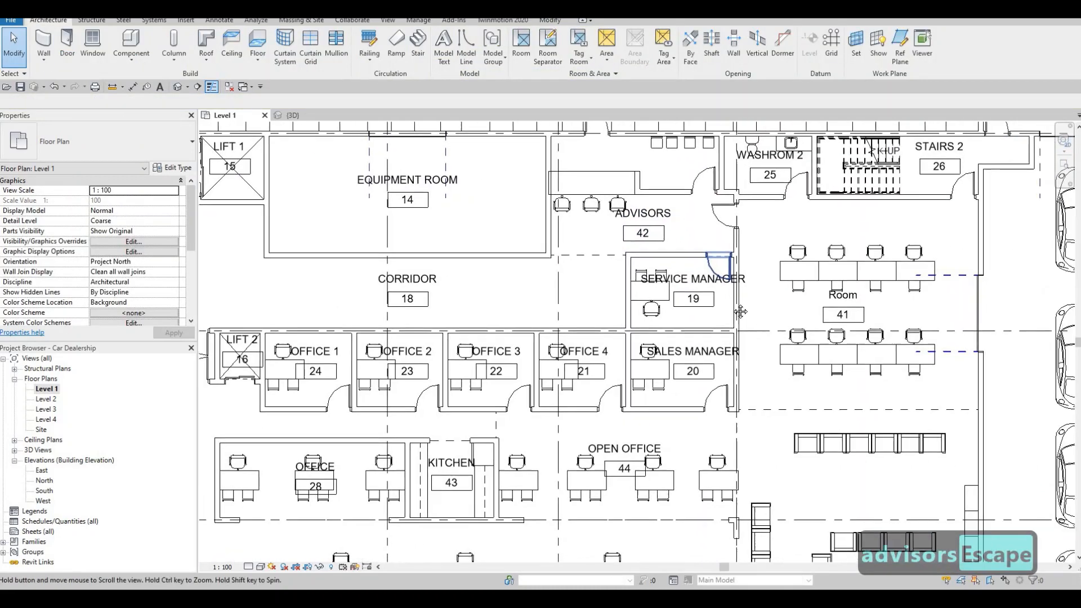
middle_click_drag(730, 224, 600, 267)
scroll(666, 251, "up", 2)
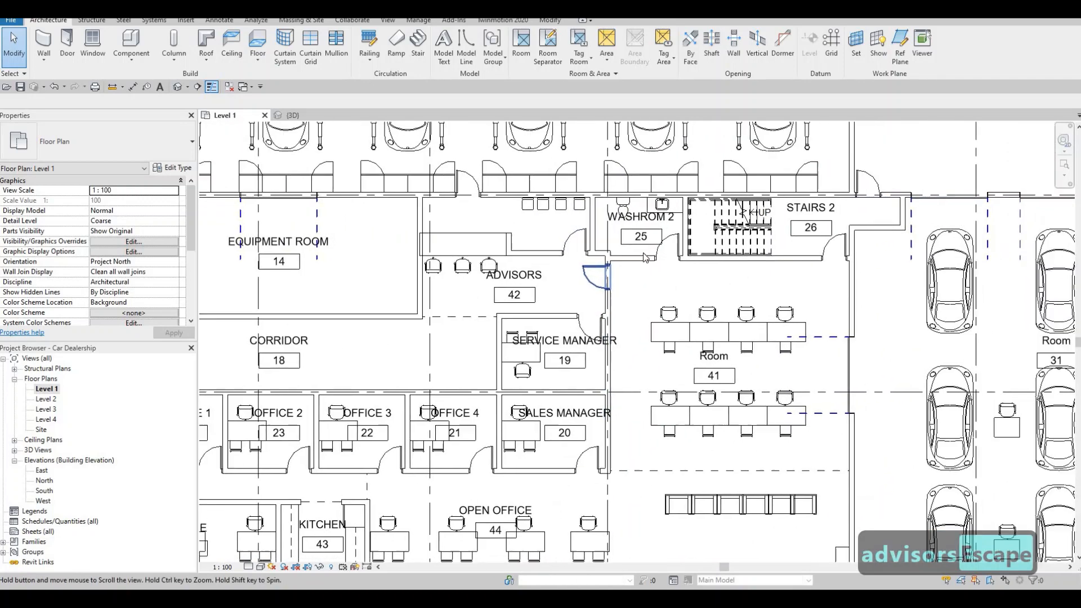
scroll(594, 259, "down", 1)
scroll(639, 202, "up", 2)
middle_click_drag(639, 202, 625, 159)
scroll(626, 160, "down", 2)
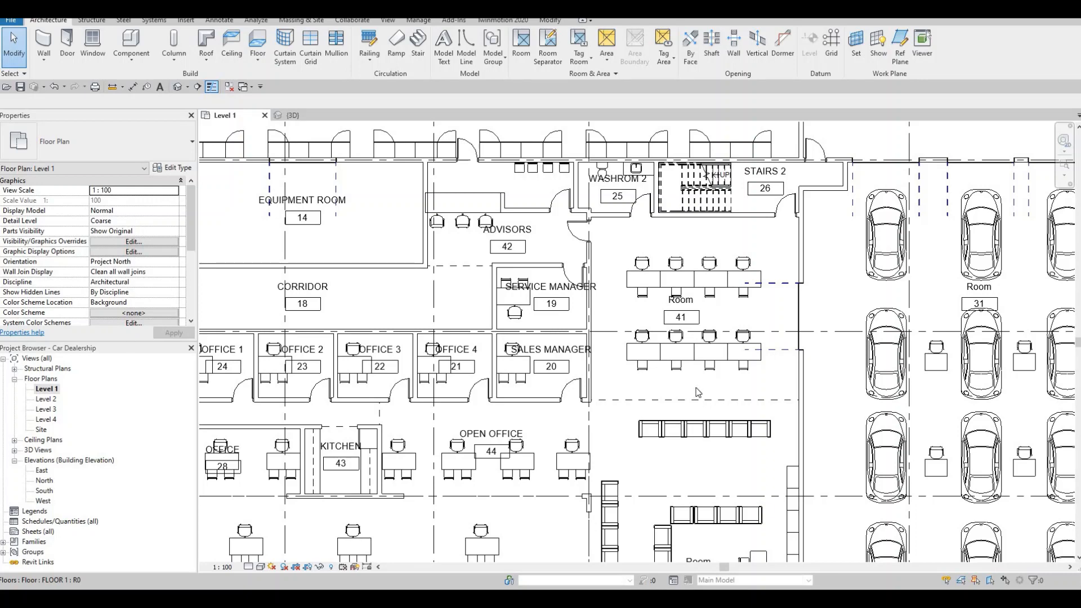
middle_click_drag(710, 452, 714, 359)
double_click(698, 467)
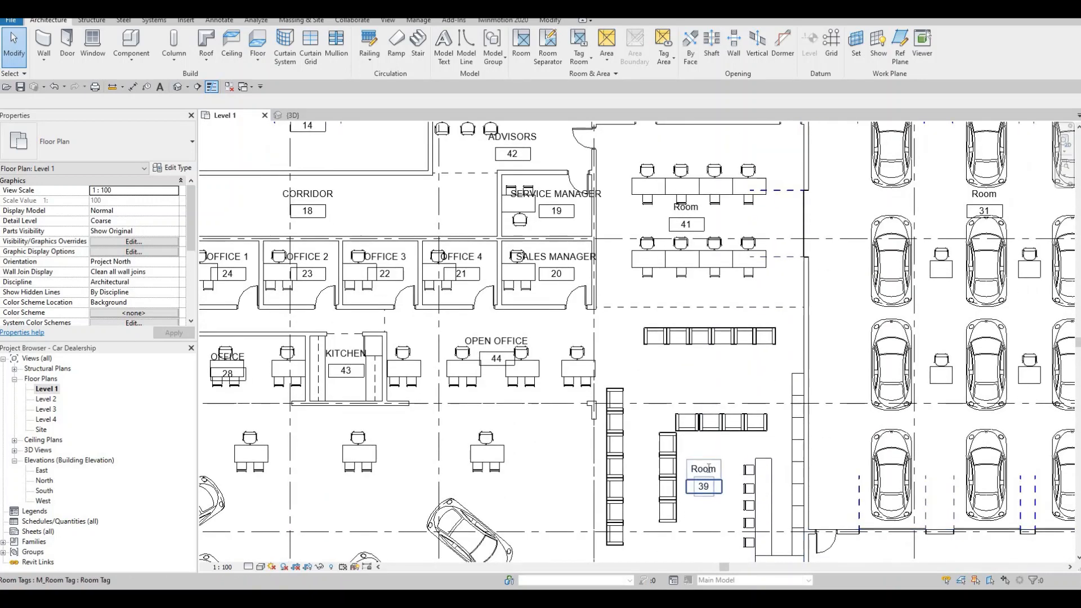
type("LOU")
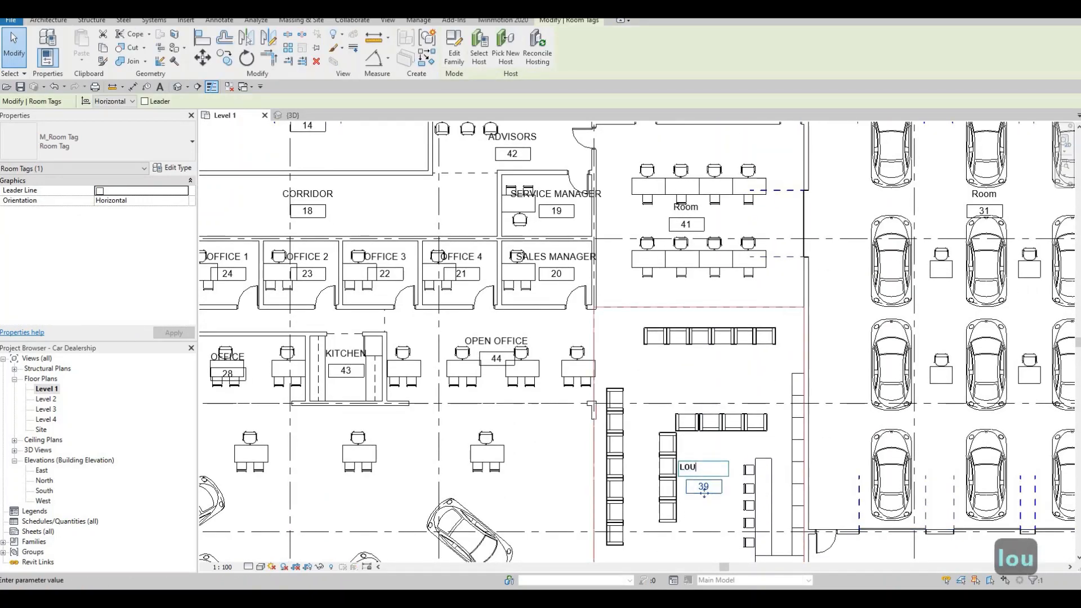
type("NGE")
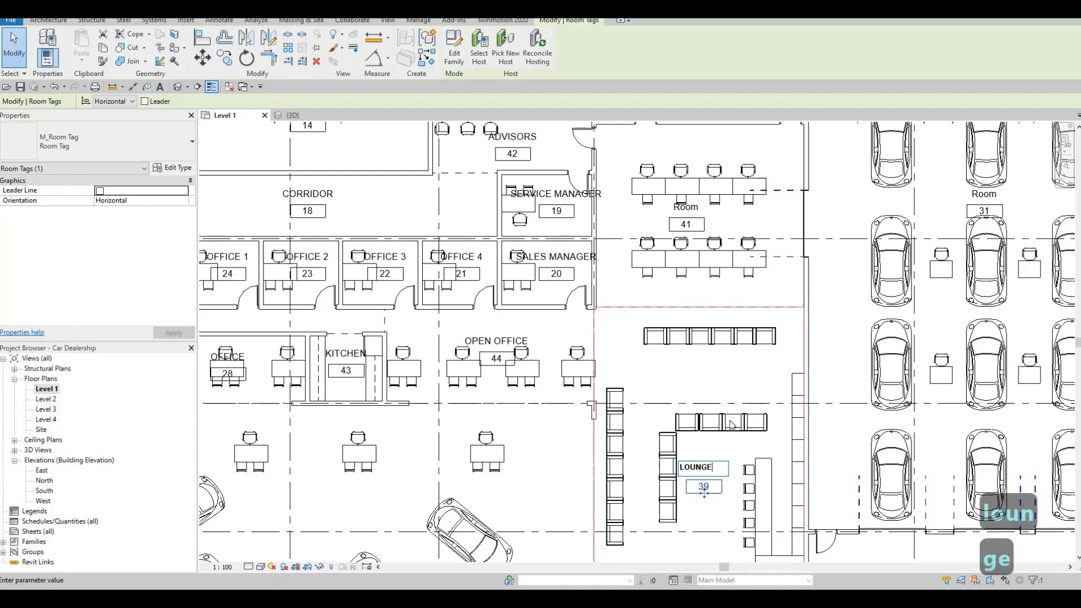
left_click(720, 362)
key("Escape")
Step: Rename room 41, the area with two rows of desks north of the lounge, as OPEN OFFICE
middle_click_drag(722, 337, 690, 440)
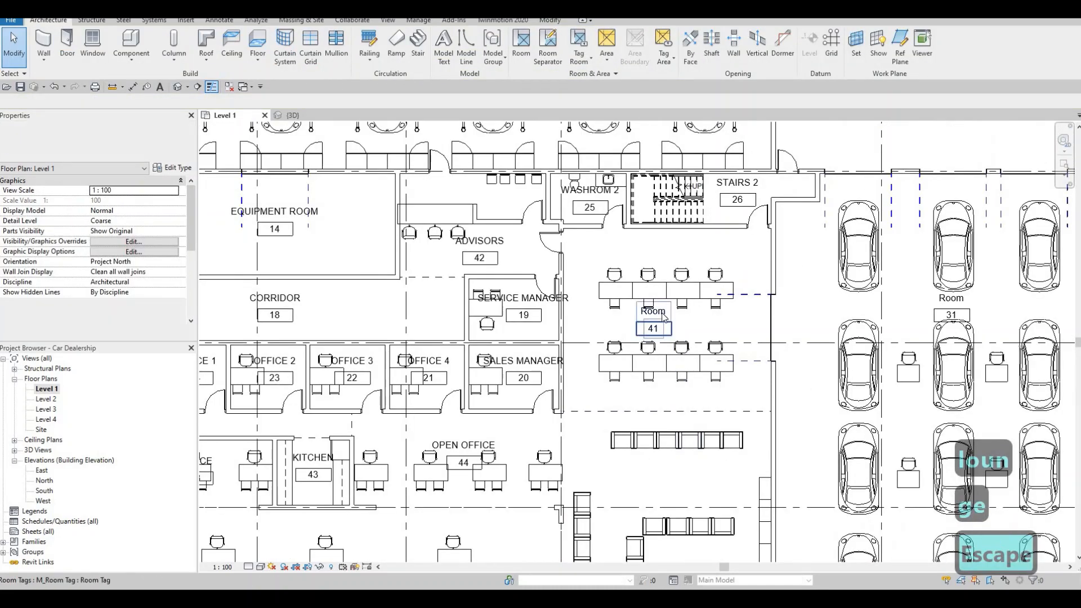
left_click(664, 316)
left_click(663, 313)
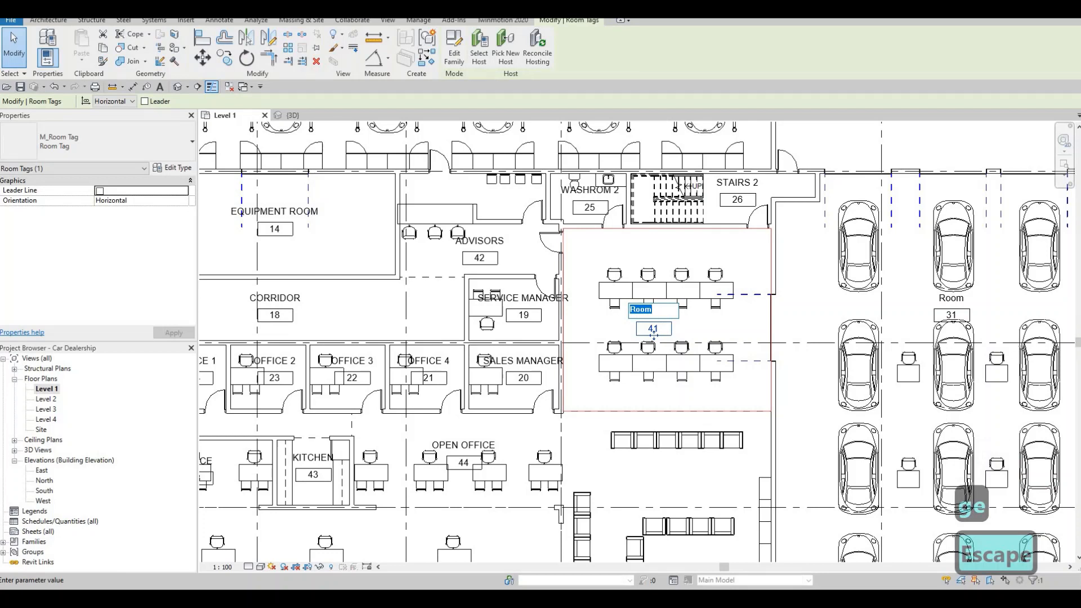
type("LOUNG")
key("BackSpace")
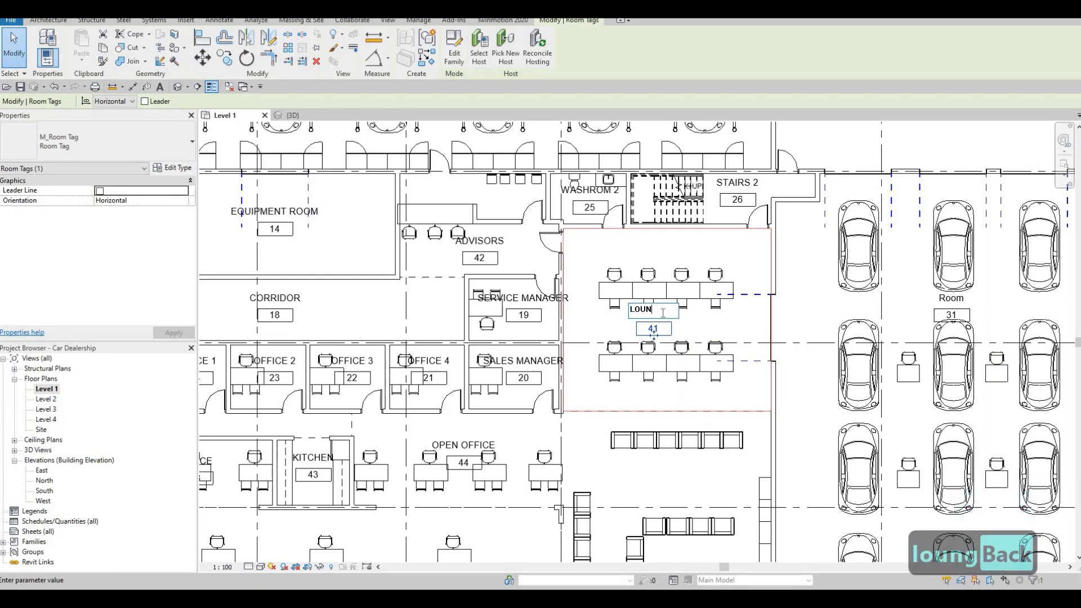
key("BackSpace")
key("BackSpace")
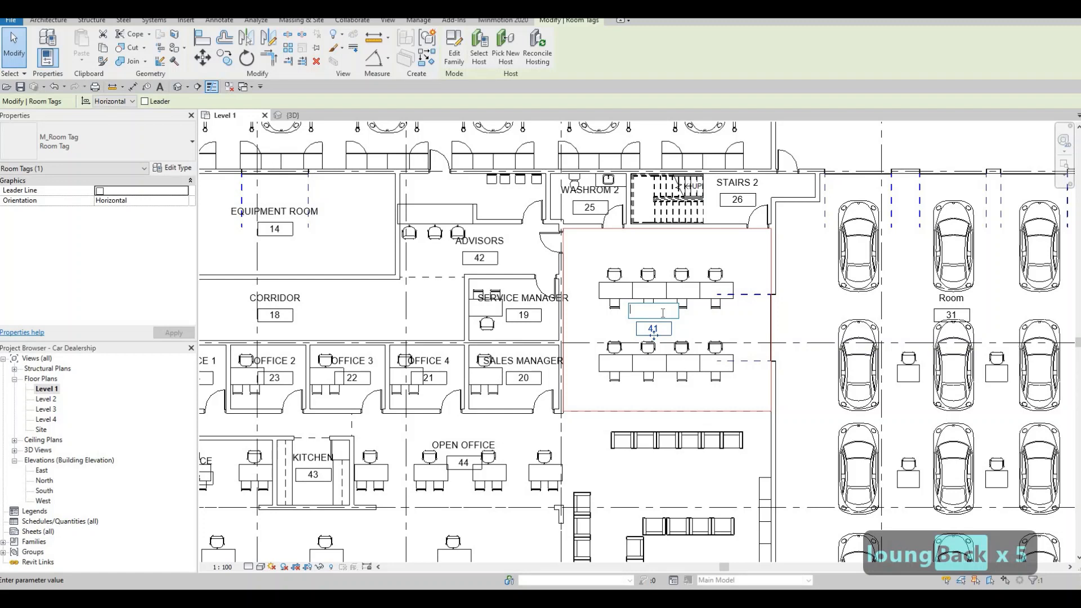
type("OPEN ")
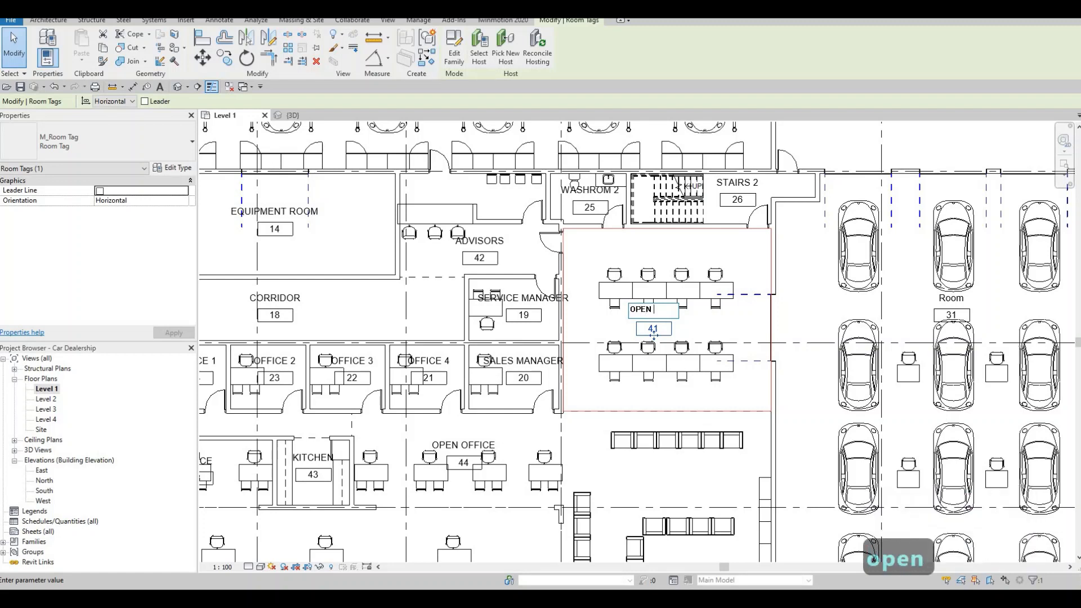
type("OFFICE")
left_click(718, 321)
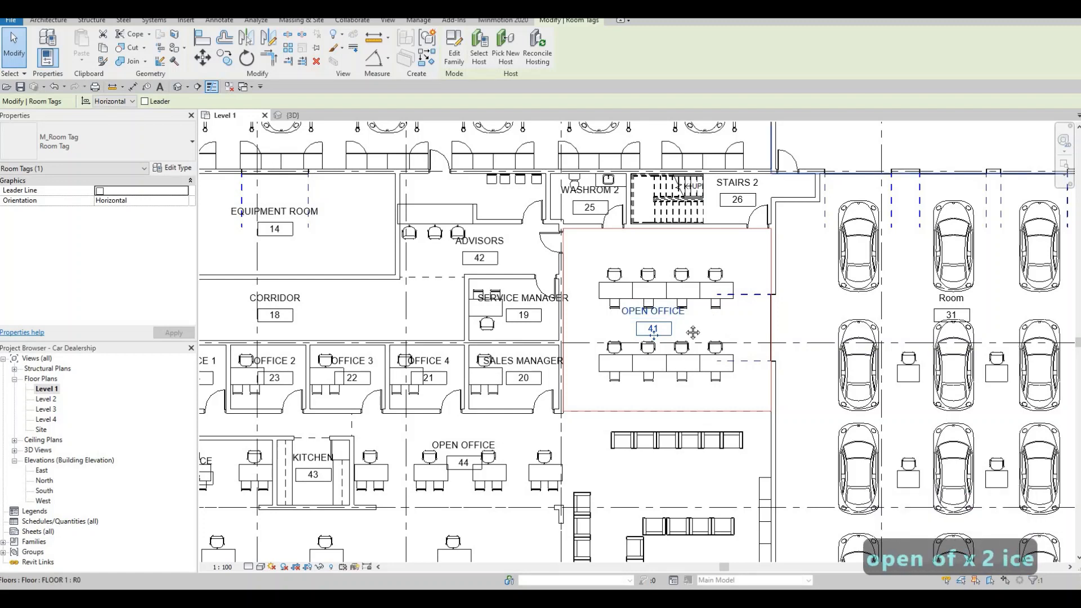
key("Escape")
Step: Rename room 31, the hall with twelve cars east of the open office, as ASSESMENT
scroll(639, 333, "down", 4)
middle_click_drag(639, 339, 518, 275)
scroll(517, 275, "down", 1)
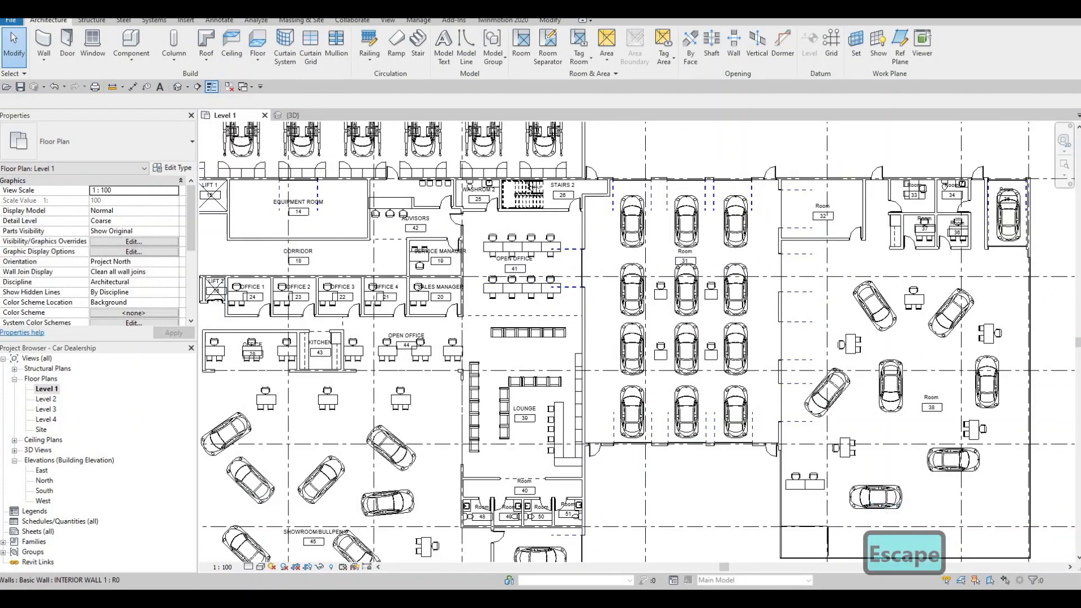
key("Escape")
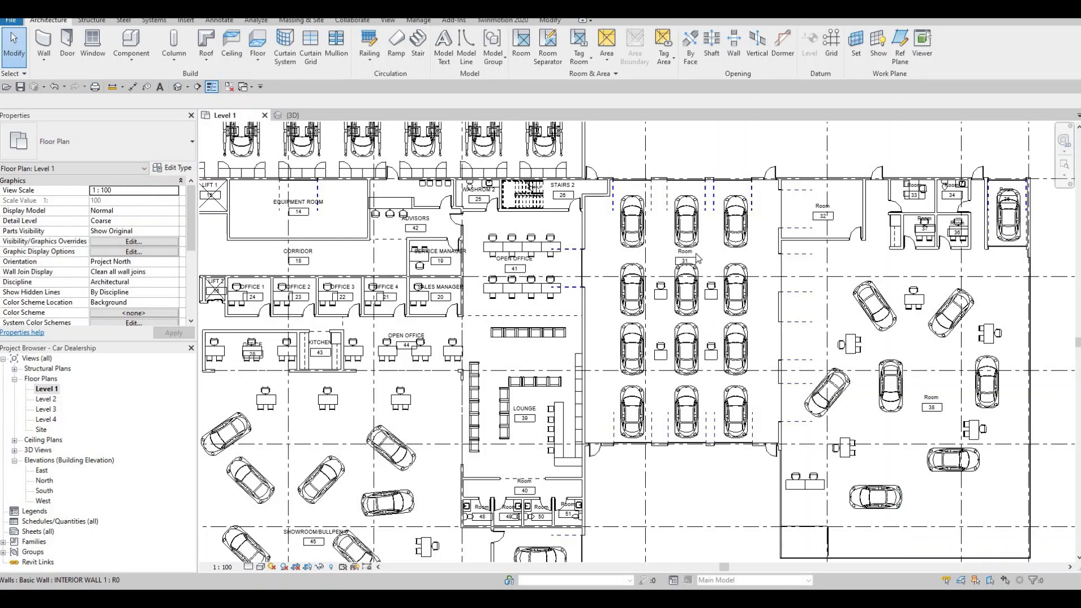
scroll(697, 258, "up", 2)
double_click(679, 249)
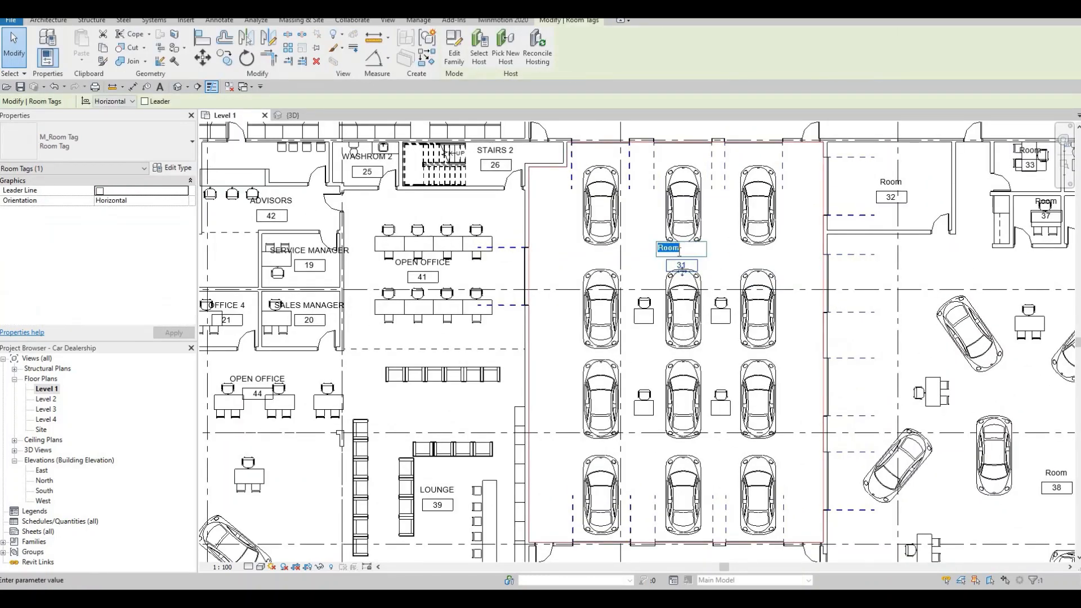
type("ASSE")
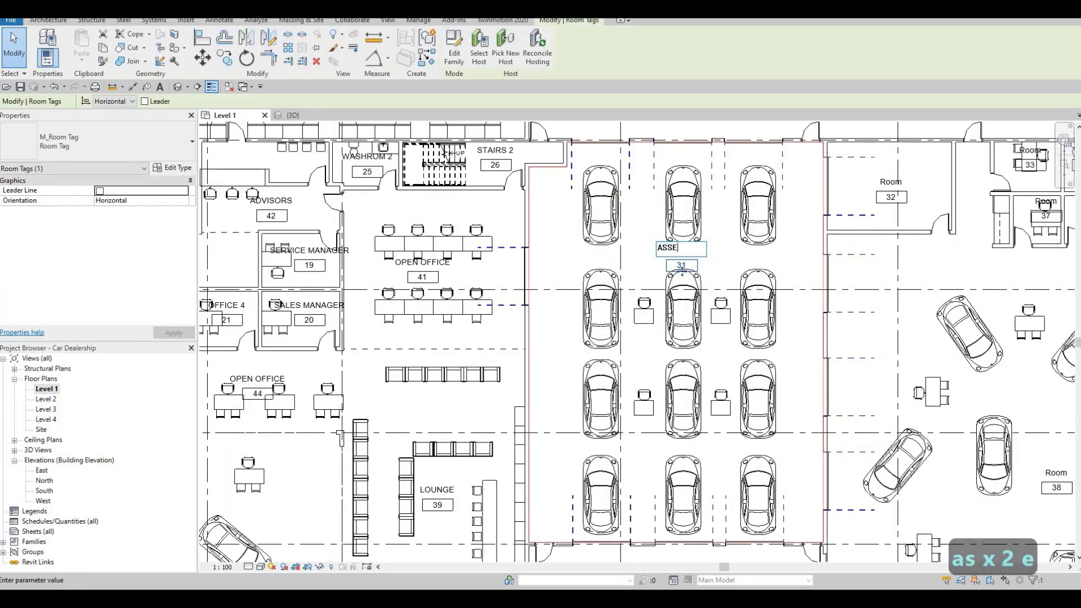
type("SMNE")
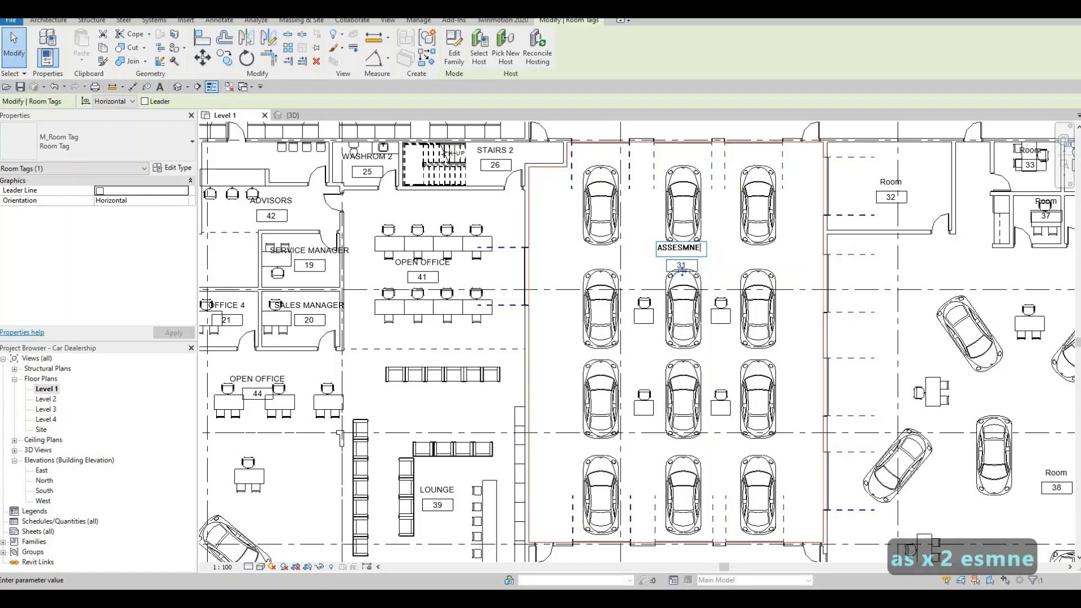
key("BackSpace")
key("BackSpace")
type("ENRT")
key("BackSpace")
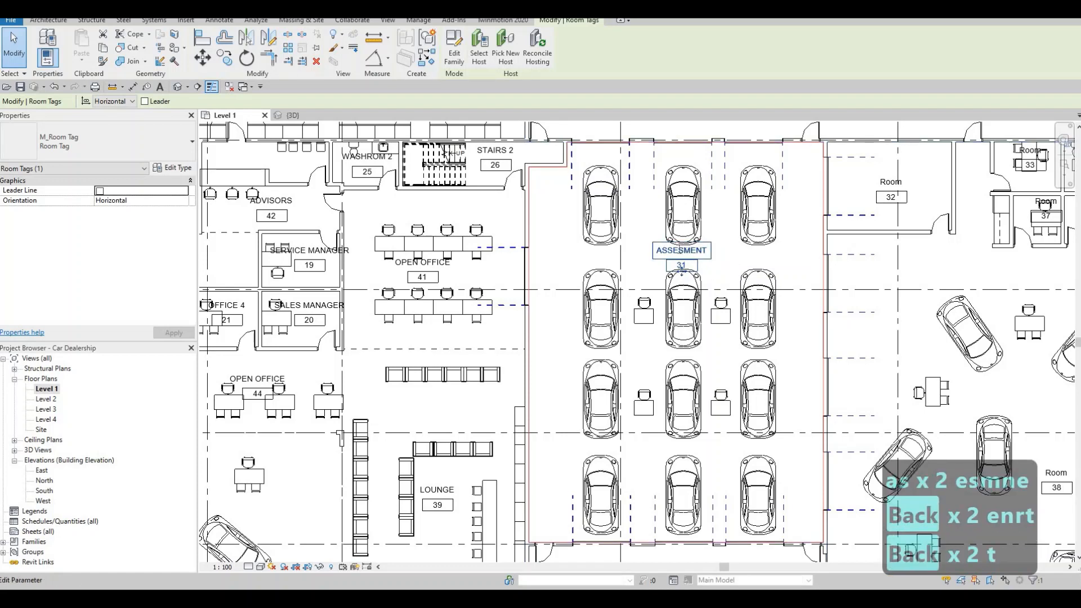
Step: Try the spelling ASSESSMENT for the name of room 31
left_click(679, 248)
left_click(680, 252)
type("S")
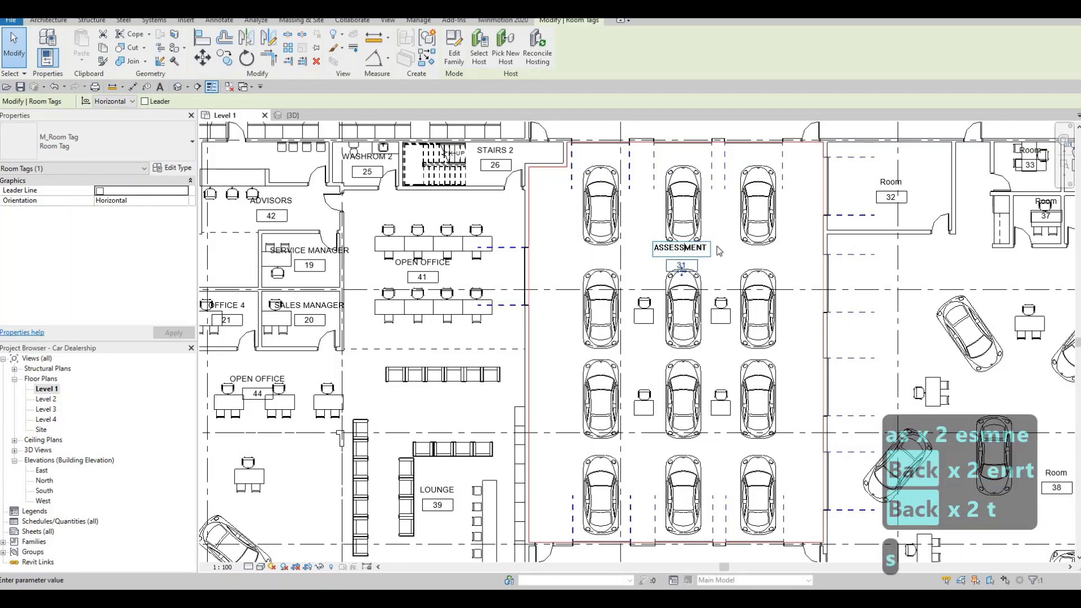
key("BackSpace")
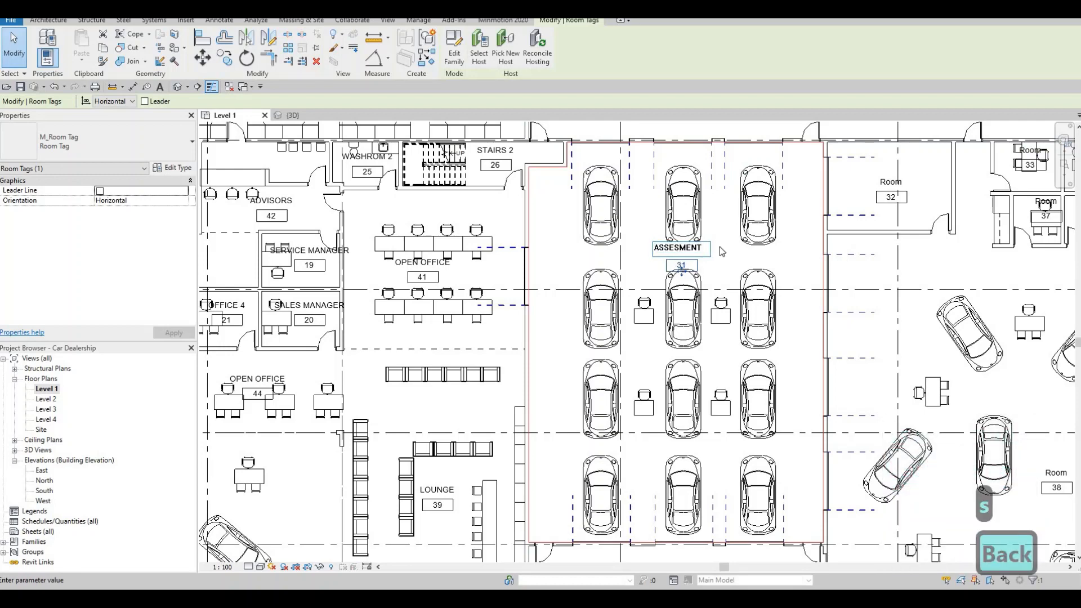
left_click(673, 231)
middle_click_drag(711, 281, 661, 259)
key("Escape")
Step: Rename room 38, the large easternmost hall with cars and desks, as USED CAR SHOWROOM/BULLPEN
scroll(668, 297, "down", 1)
middle_click_drag(669, 297, 587, 283)
scroll(636, 286, "down", 1)
scroll(587, 284, "down", 2)
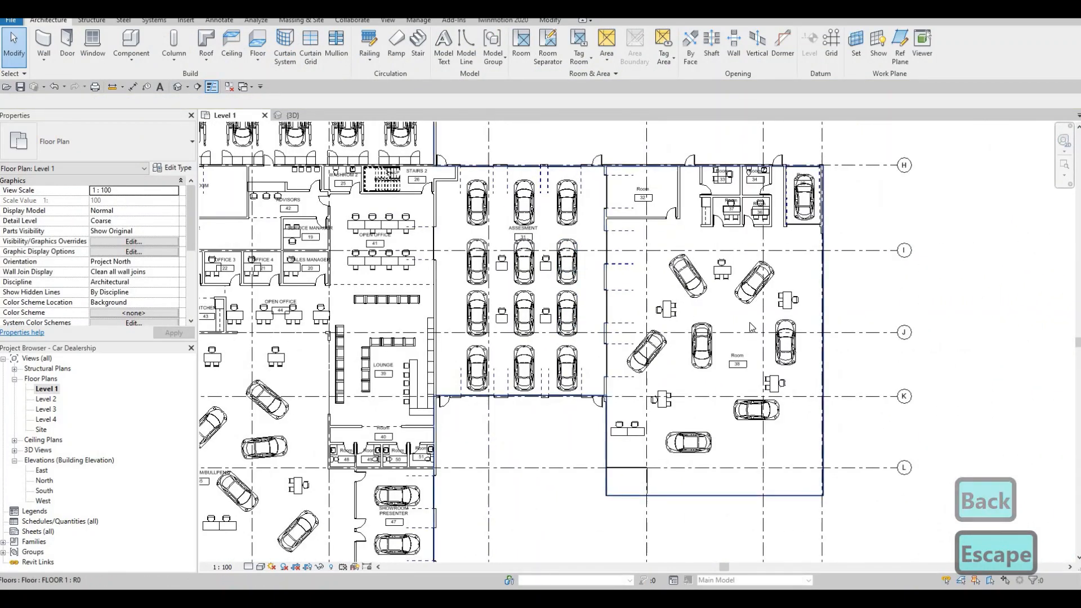
middle_click_drag(690, 373, 681, 333)
scroll(727, 318, "up", 1)
scroll(726, 318, "up", 2)
left_click(726, 315)
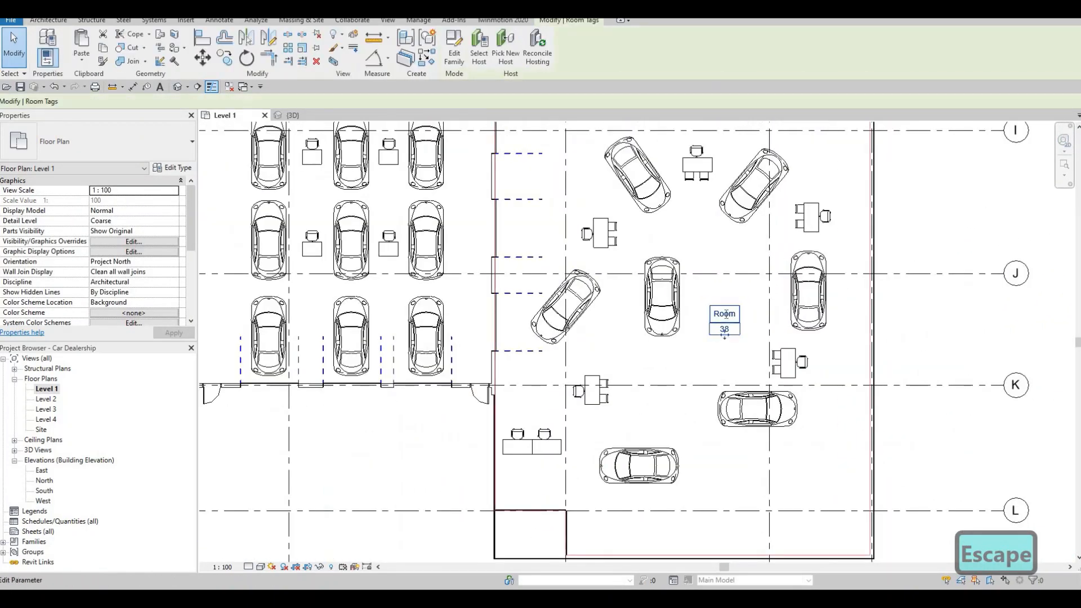
left_click(726, 314)
type("USED CAR")
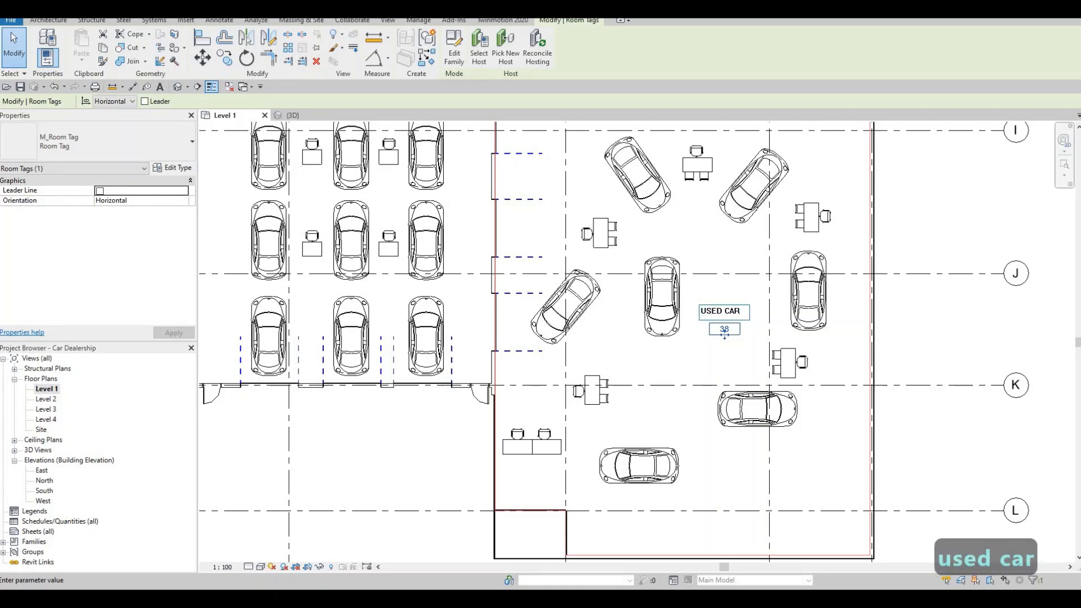
type(" SHOWRO")
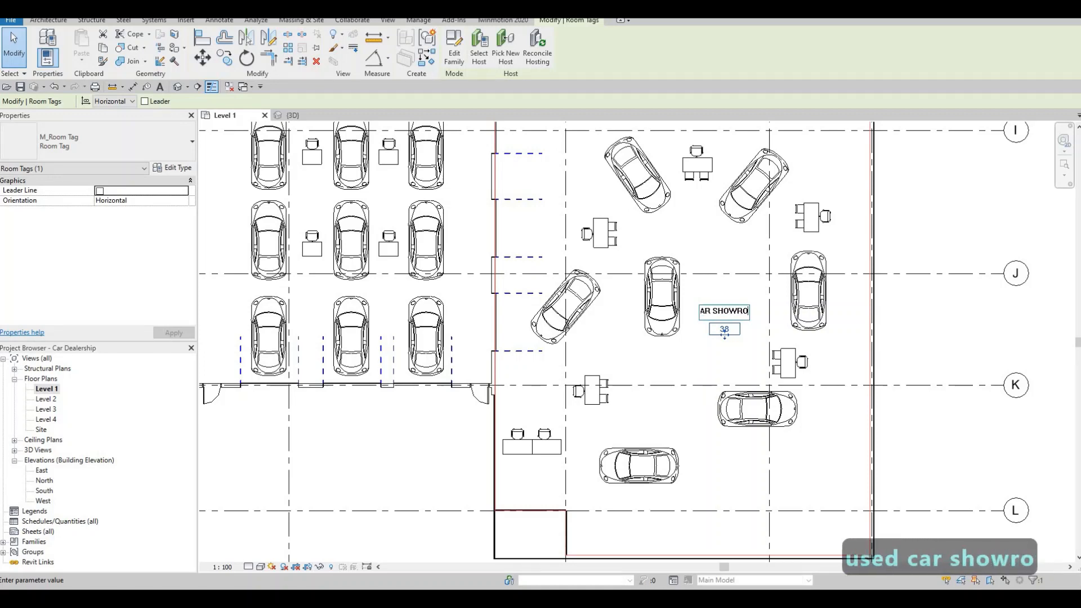
type("OM/")
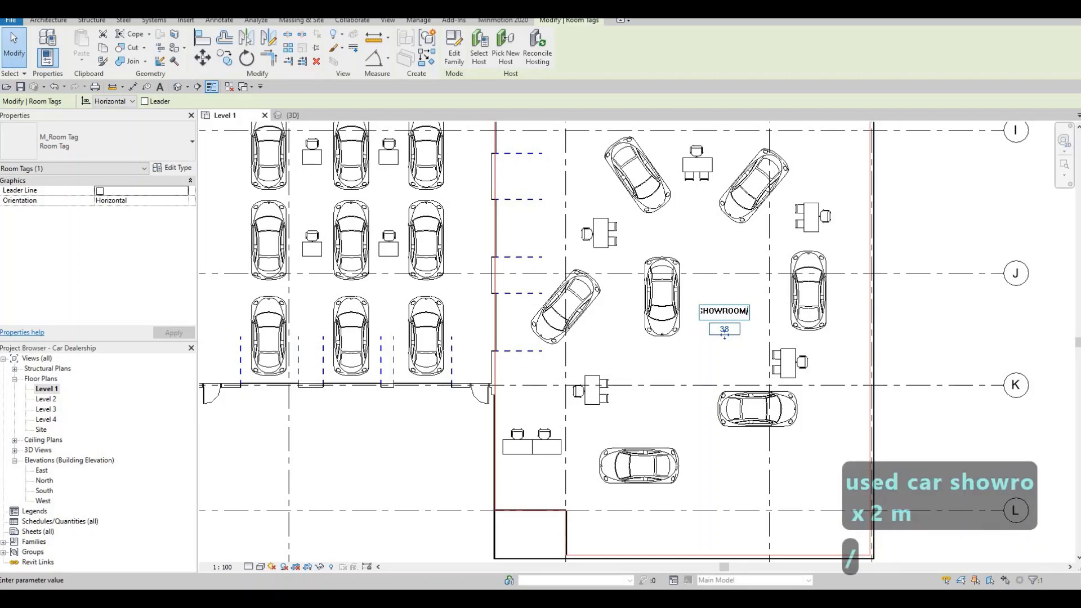
type("BULLPEN")
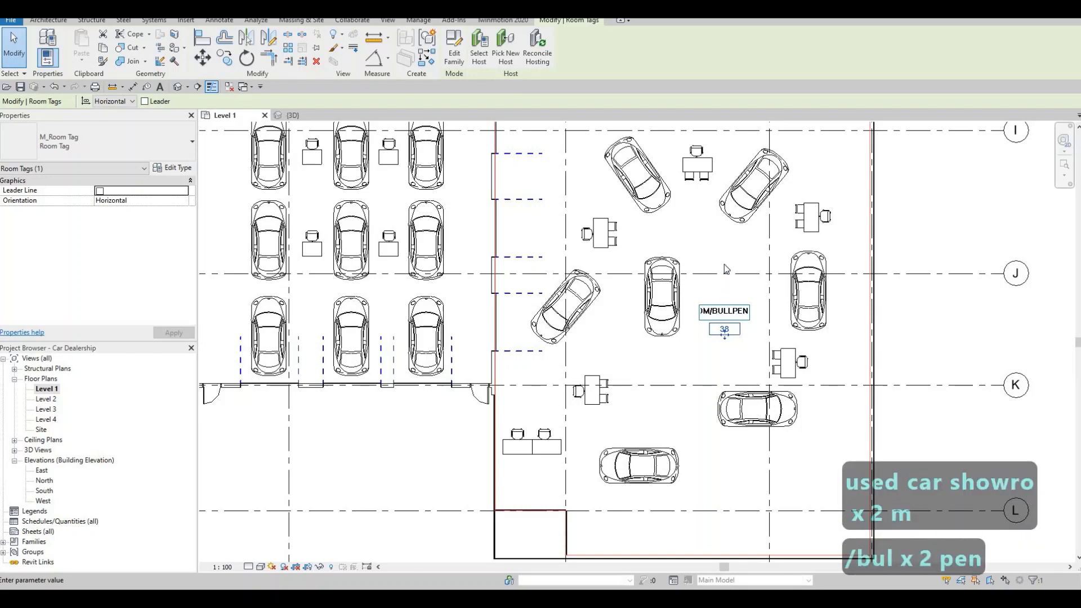
left_click(721, 238)
key("Escape")
Step: Rename room 32, the enclosed room in the northwest corner of the used car showroom, as STORAGE
scroll(696, 261, "down", 3)
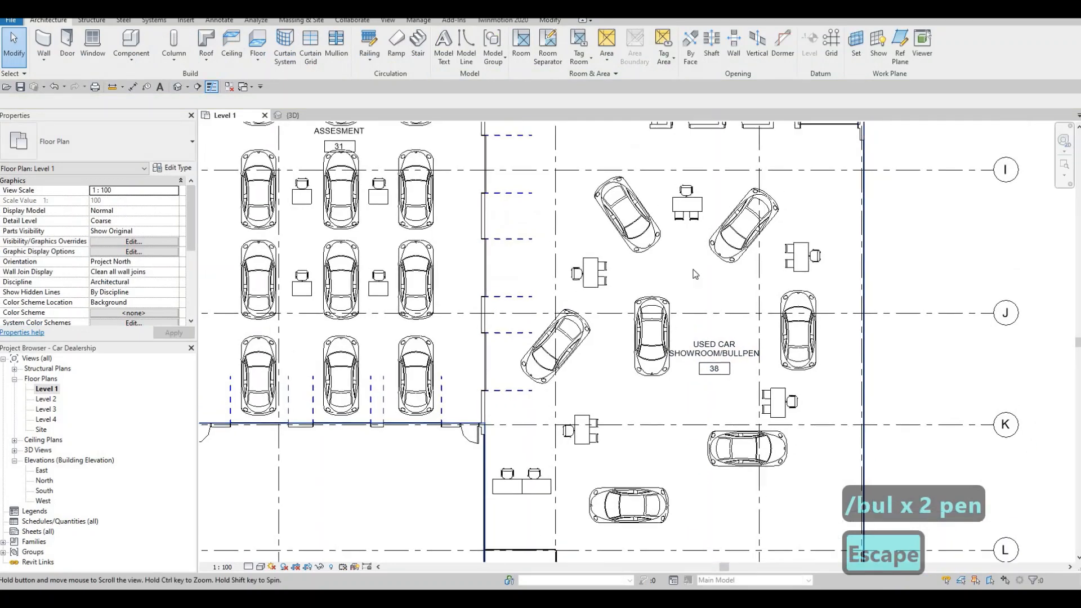
scroll(568, 256, "up", 3)
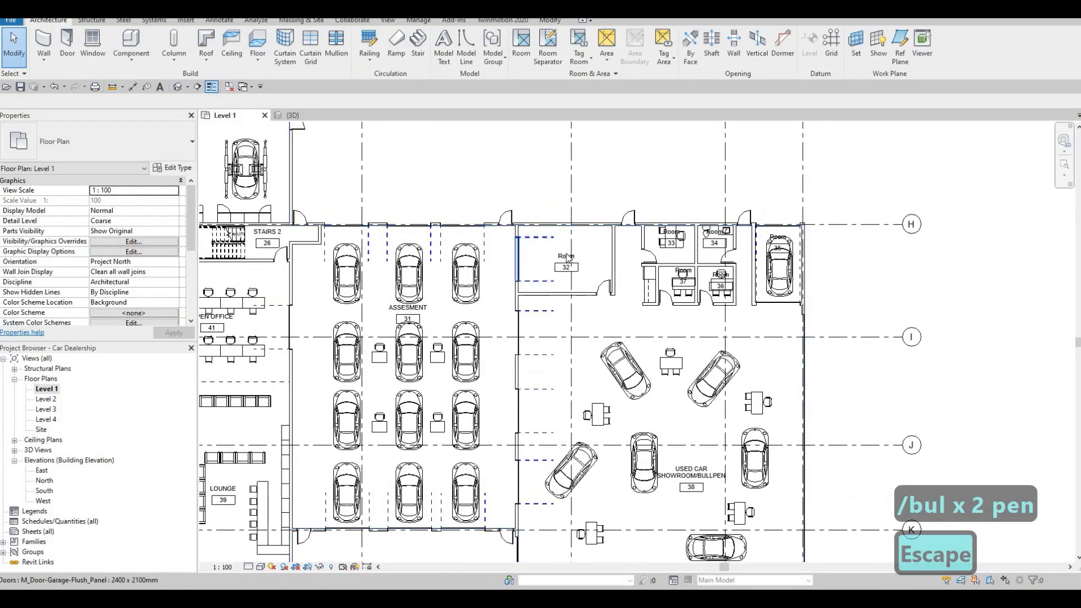
double_click(560, 256)
type("STORAGE")
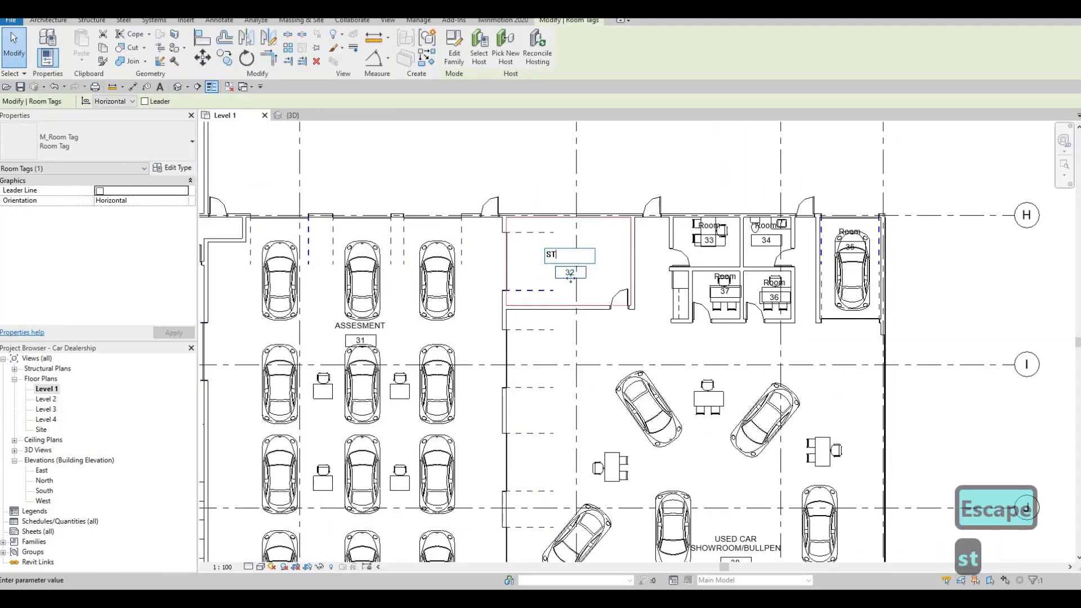
Step: Rename room 33, the furnished room in the northwest corner of the small office block, as OFFICE 1
left_click(710, 227)
scroll(714, 225, "up", 4)
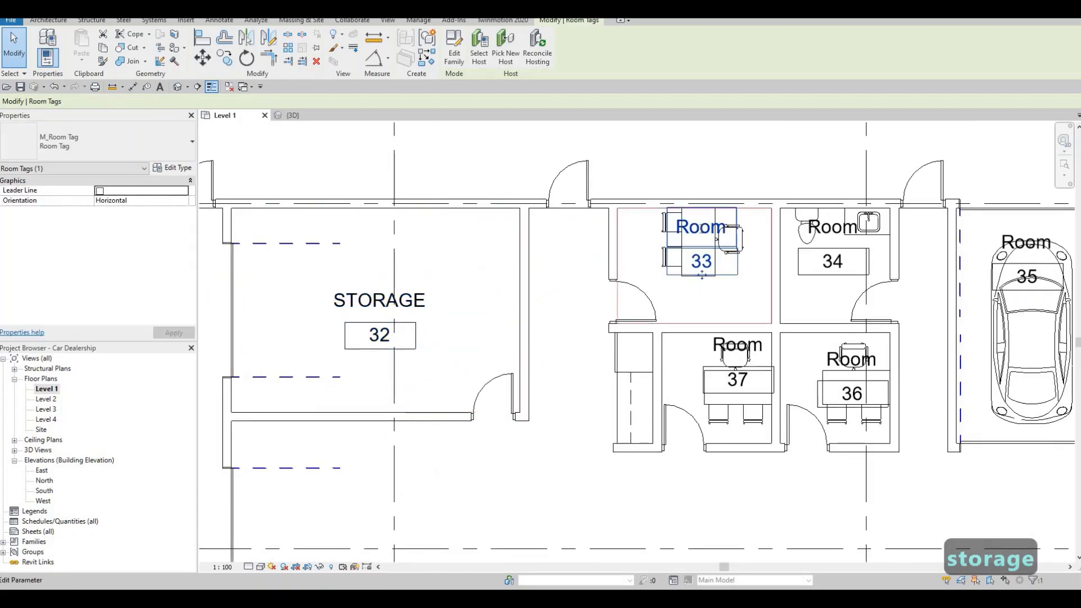
double_click(700, 227)
type("O")
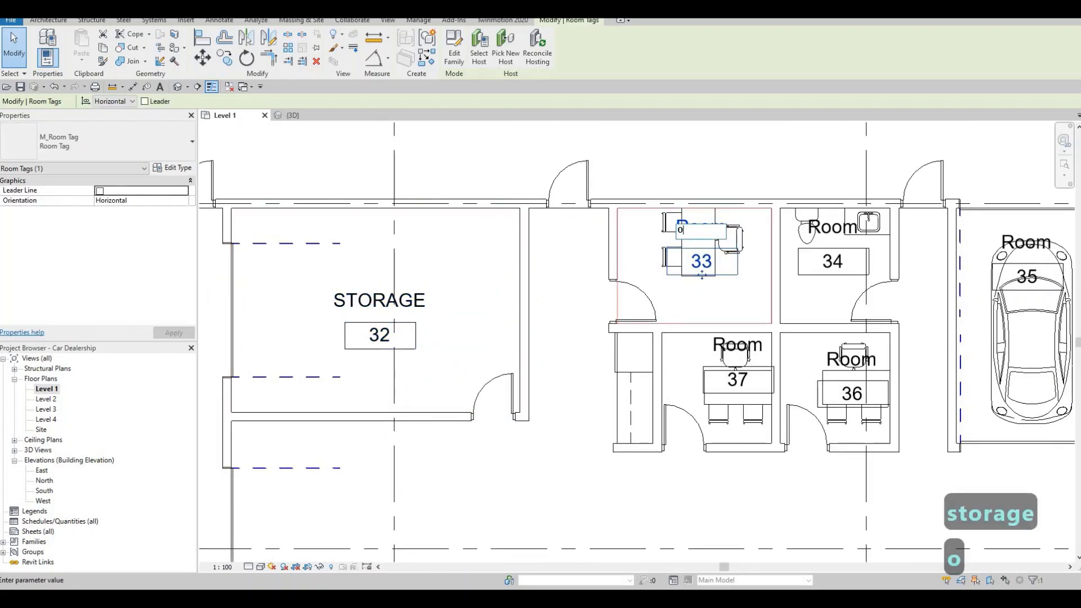
type("FFICE 1")
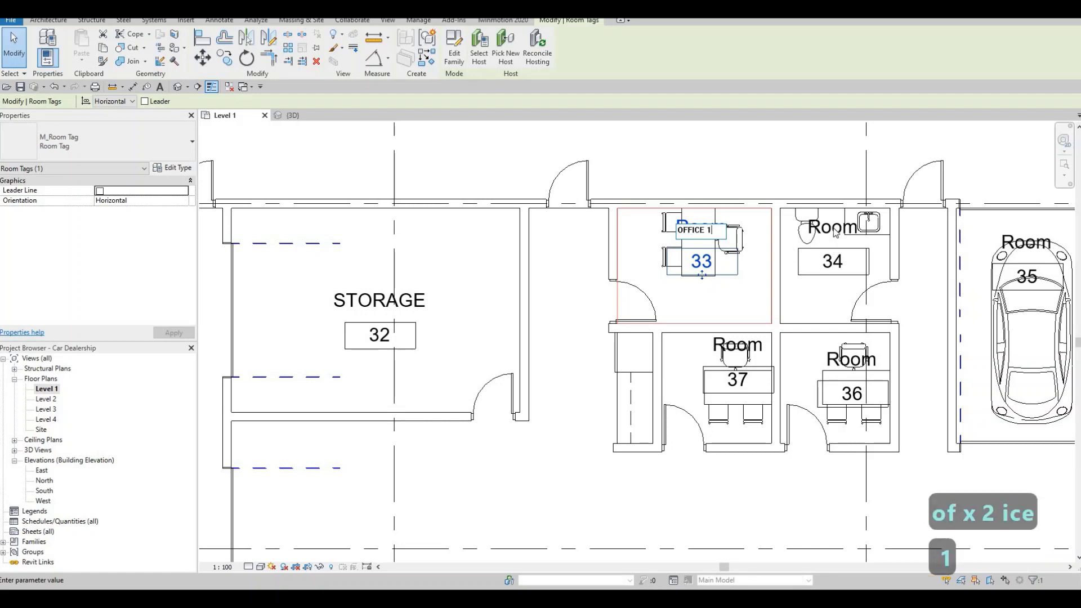
Step: Rename room 34, the room with the toilet and sink east of OFFICE 1, as WASHROOM 3
left_click(833, 274)
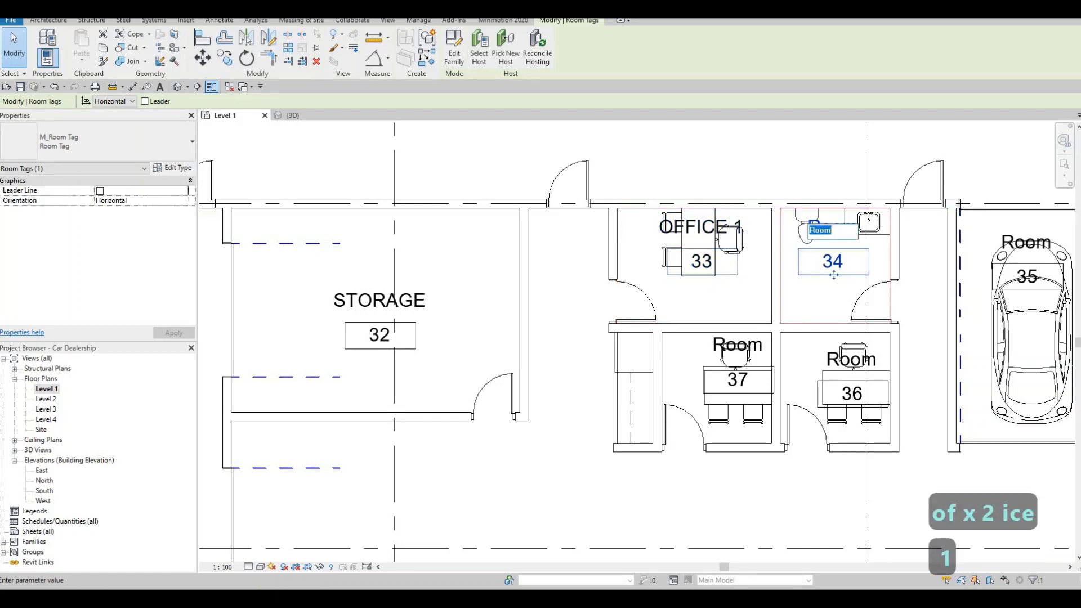
type("WASHROOM 3")
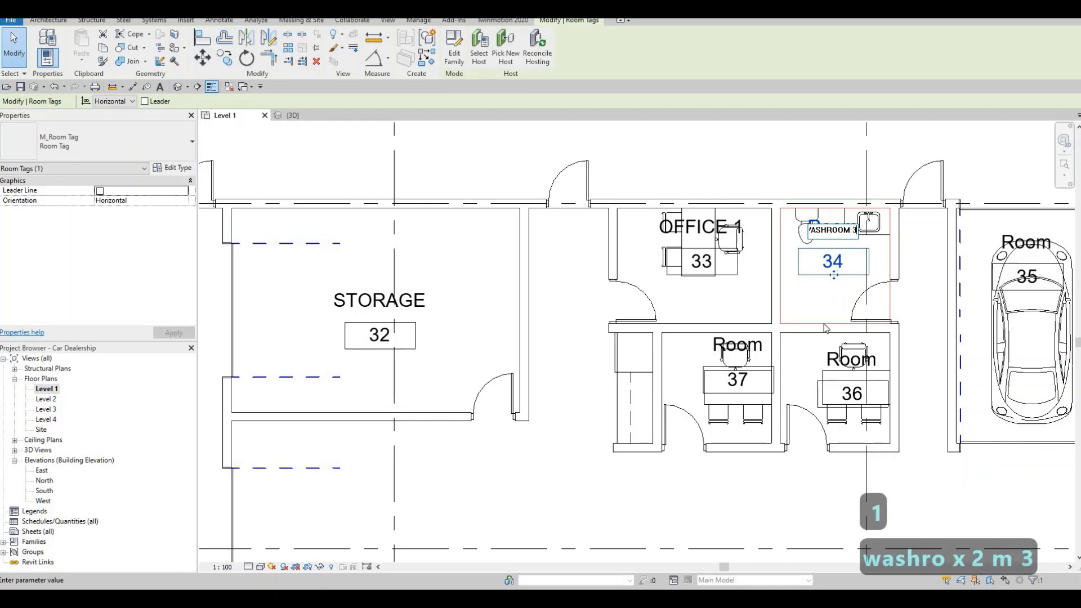
Step: Rename room 36, the room with a desk directly south of WASHROOM 3, as OFFICE 2
left_click(838, 354)
left_click(837, 360)
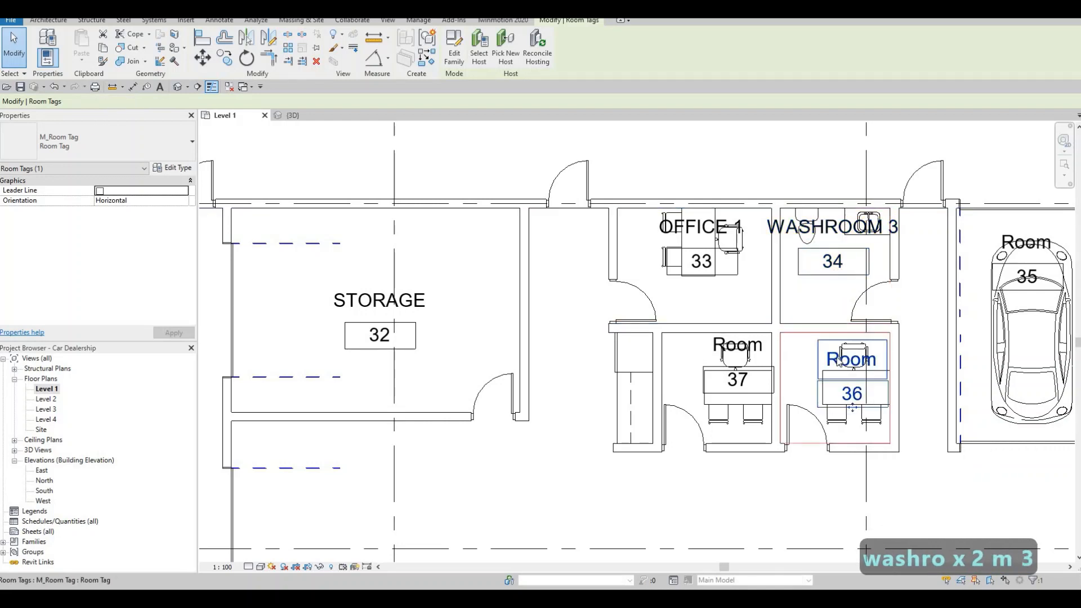
left_click(839, 361)
type("OFFICE")
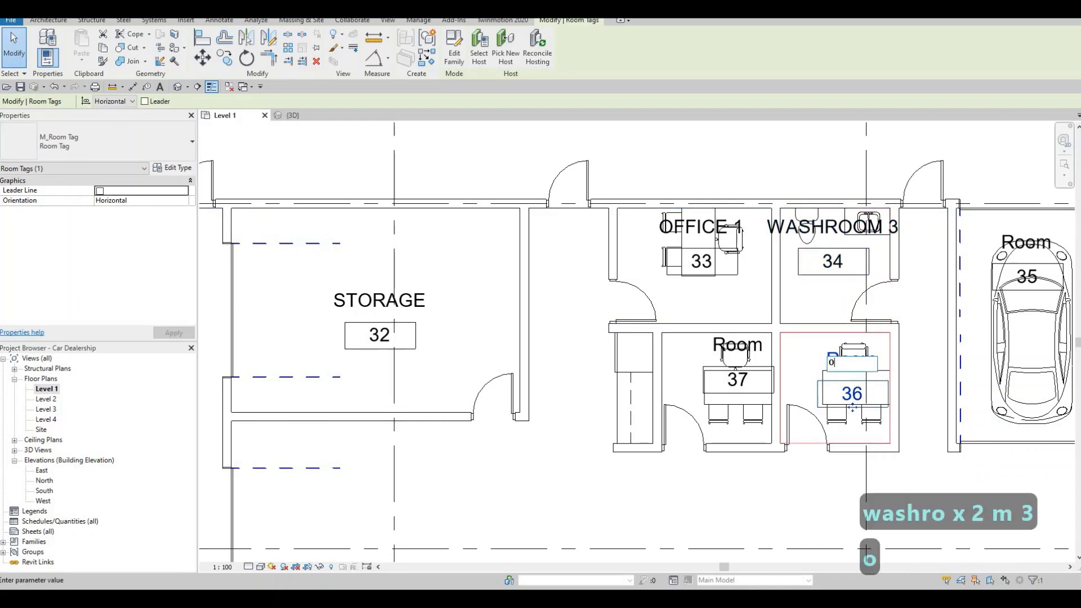
type(" 3")
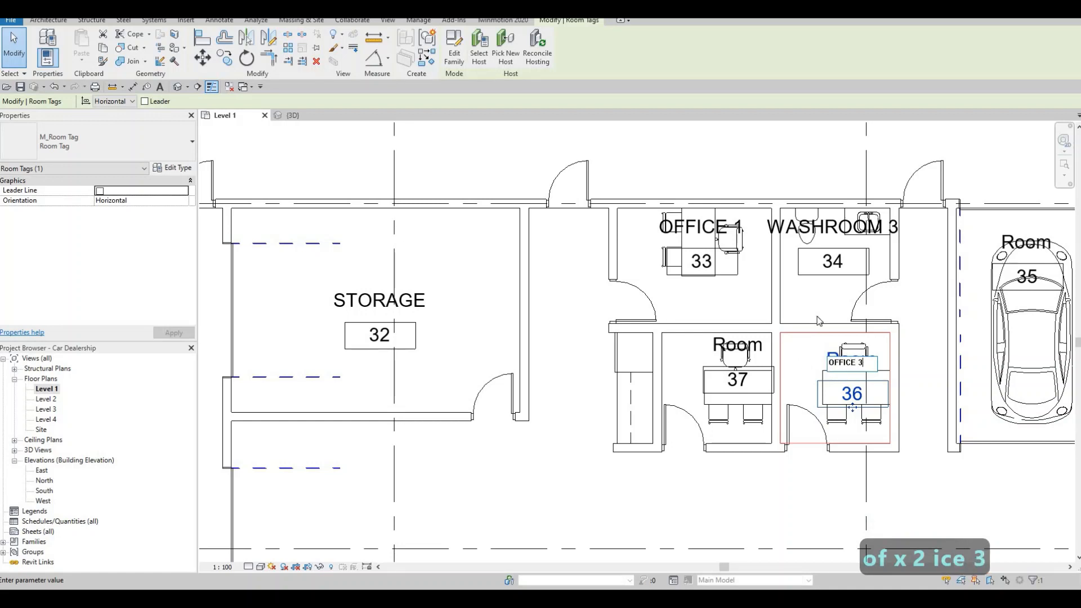
key("BackSpace")
type("2")
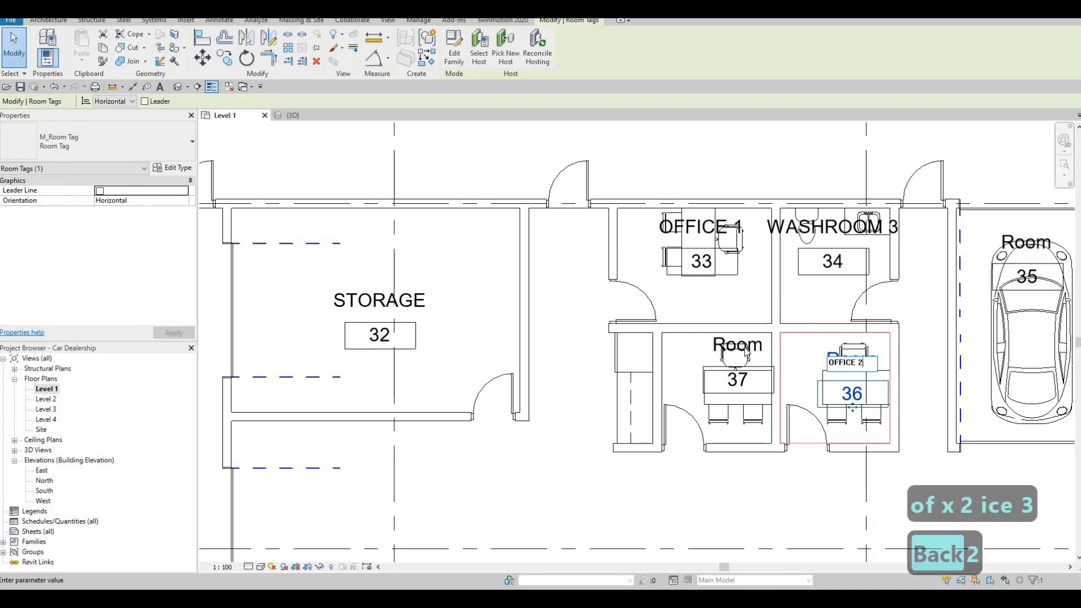
Step: Rename room 37, the room with a desk west of OFFICE 2, as SALES MANAGER USED
left_click(755, 350)
left_click(755, 349)
left_click(754, 346)
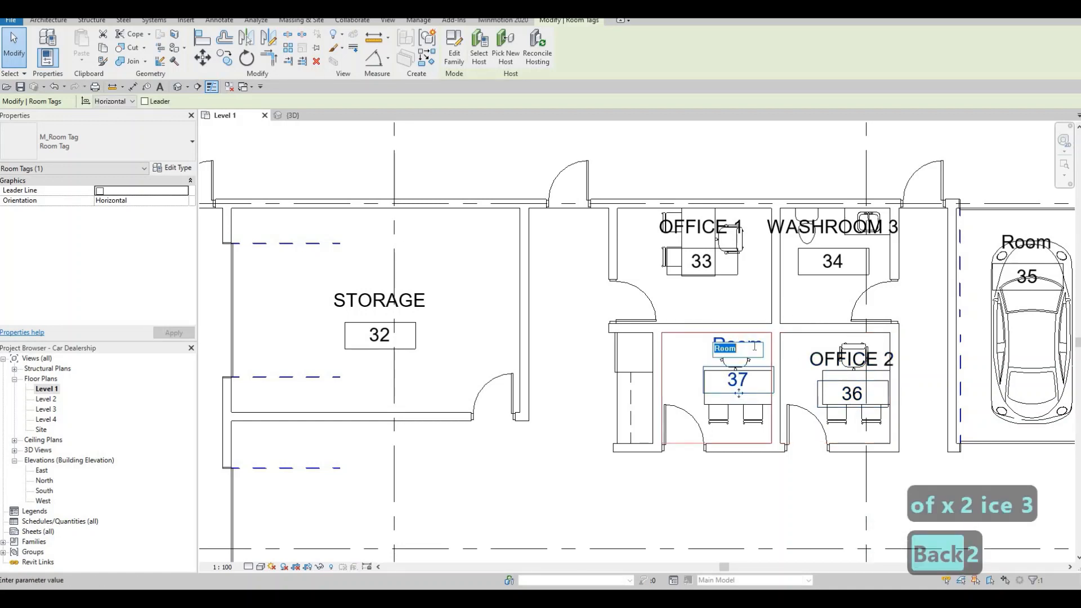
type("SL")
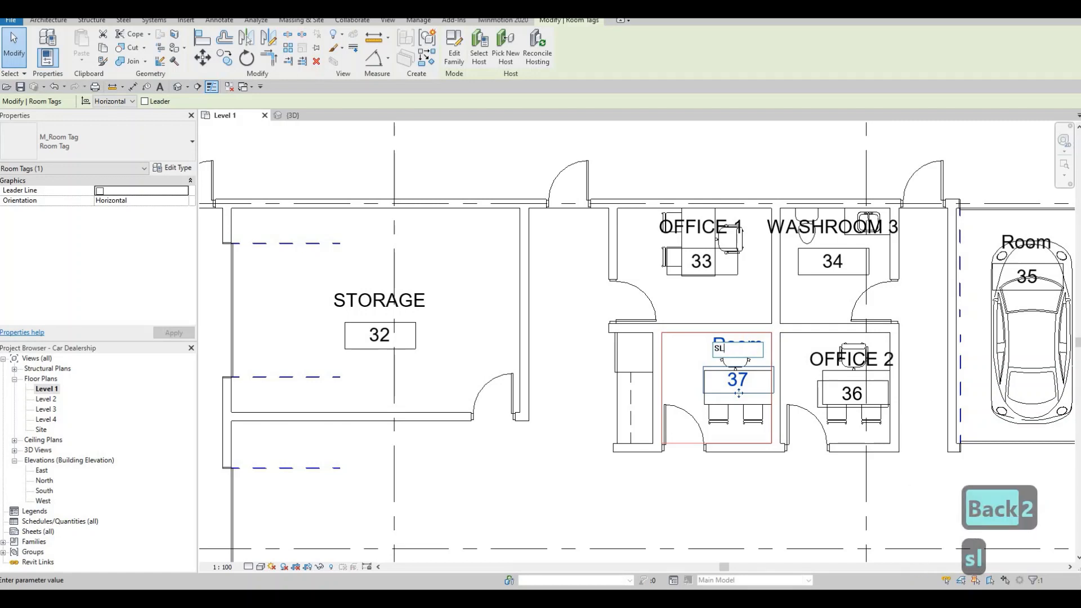
type("EAS")
key("BackSpace")
key("BackSpace")
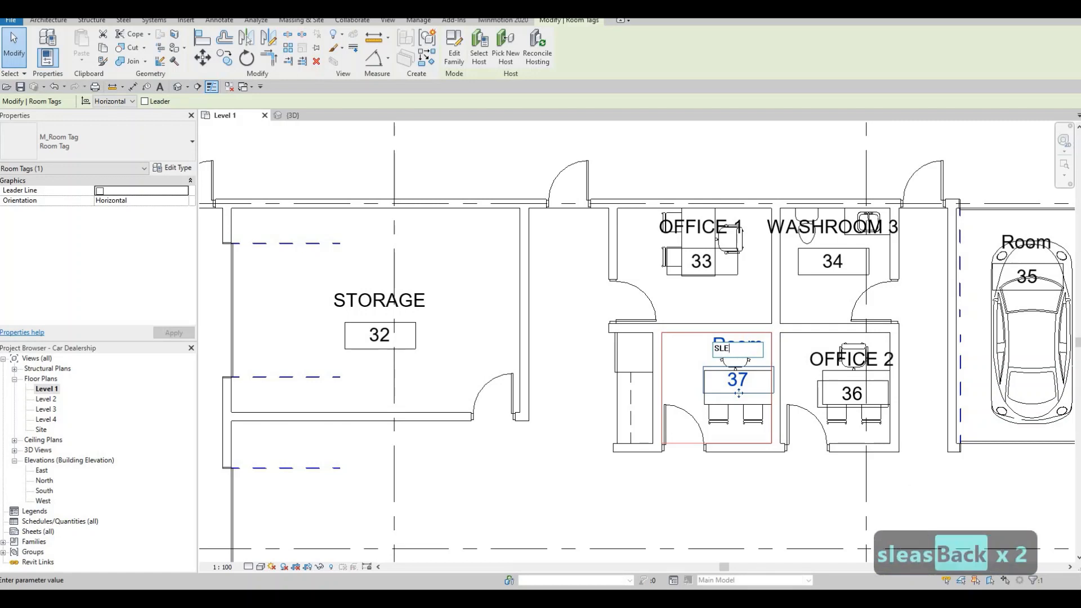
type("A")
type("LES MANAGE")
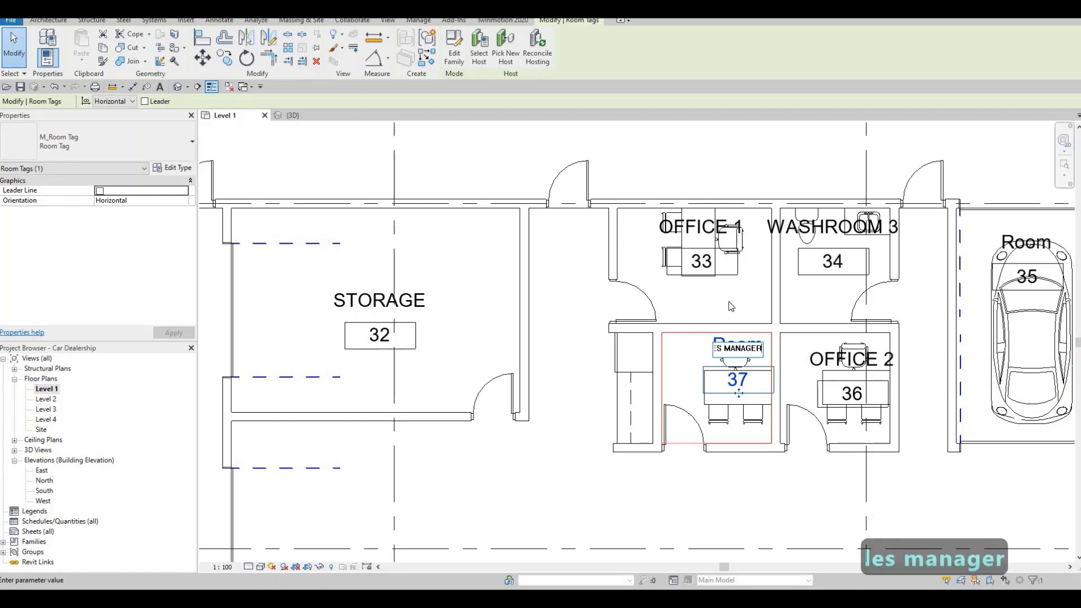
type("R")
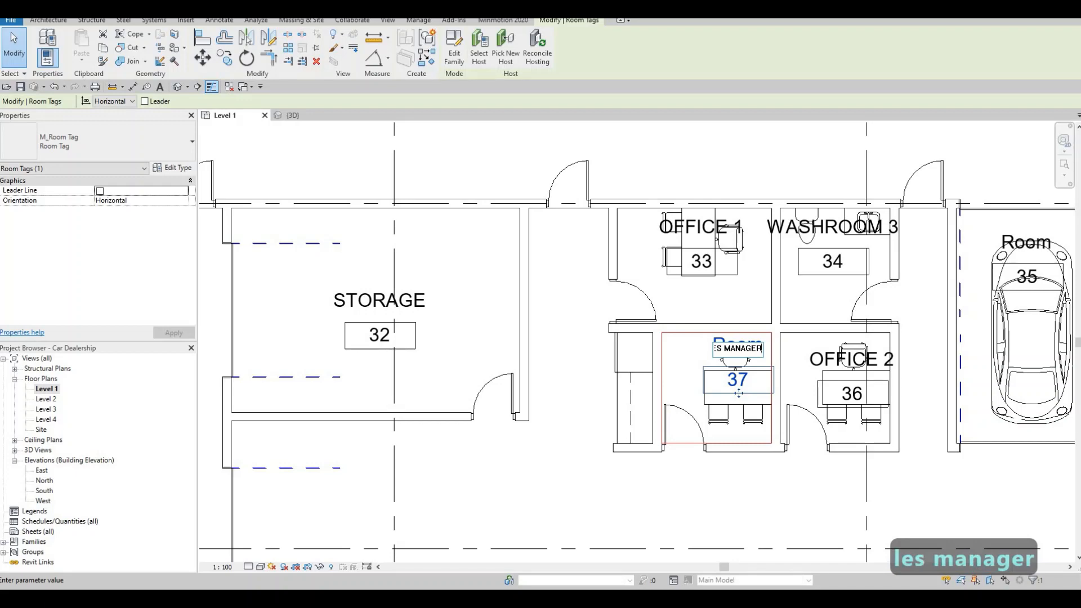
type(" USED")
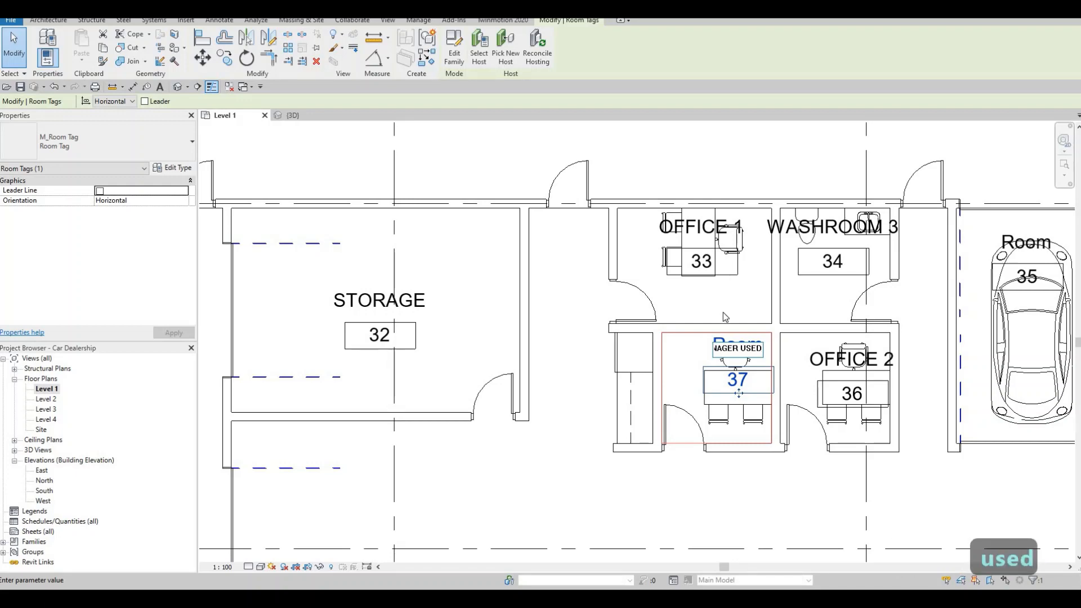
key("Escape")
Step: Rename room 35, the single-car bay in the northeast corner of the used car showroom, as CAR ENTRANCE
scroll(763, 278, "down", 2)
scroll(763, 278, "down", 1)
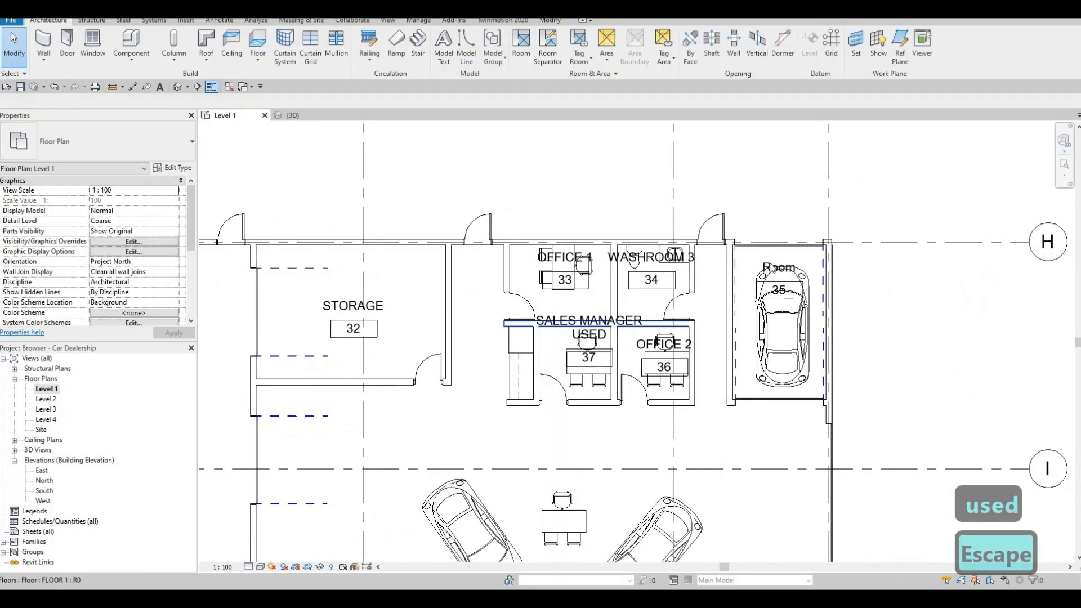
left_click(779, 266)
left_click(779, 267)
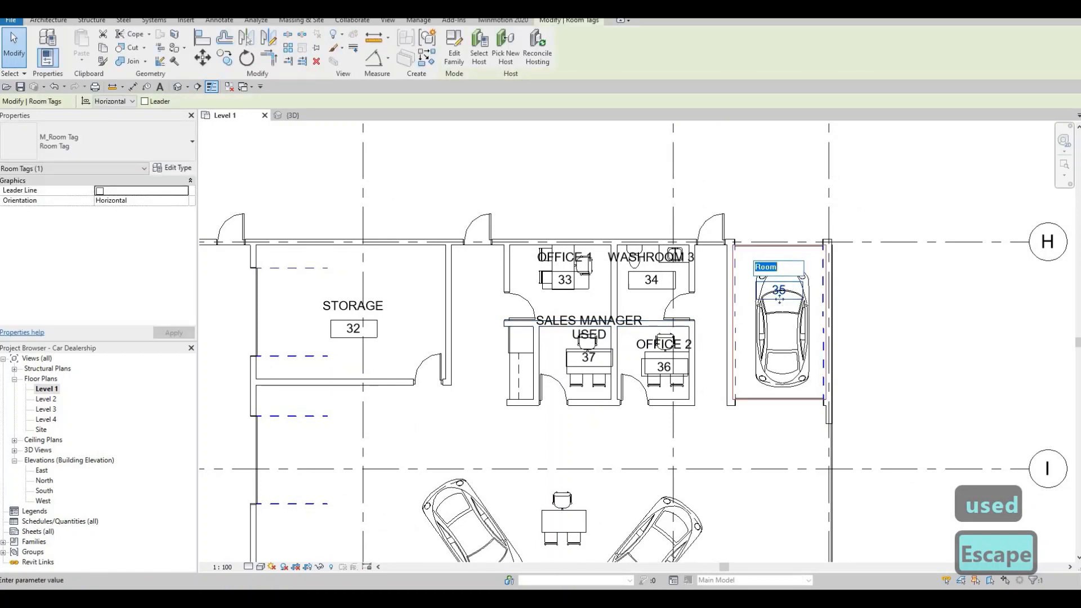
type("s")
key("BackSpace")
type("c")
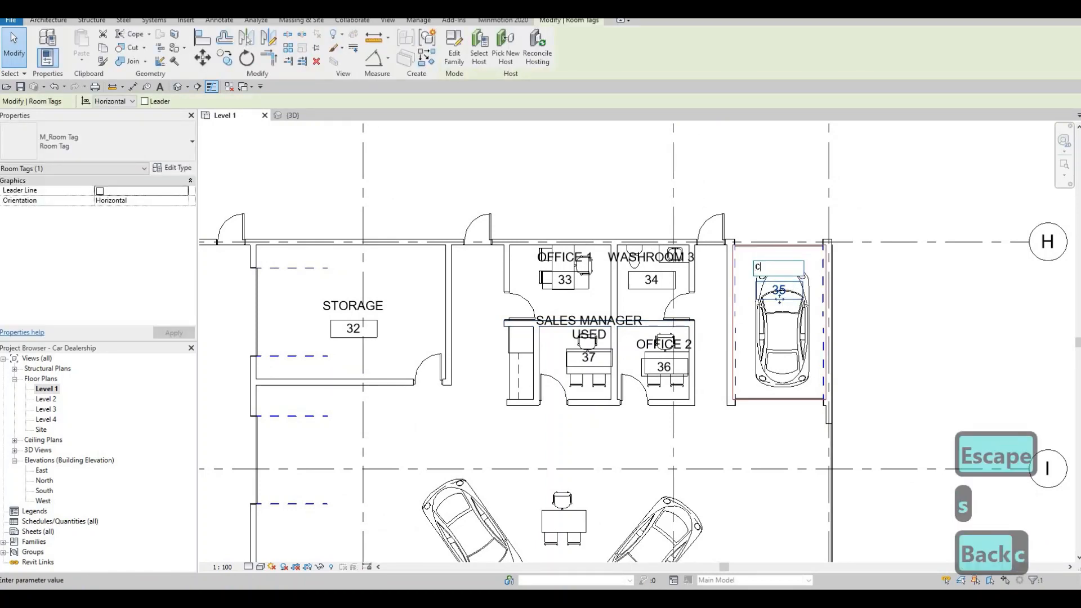
type("ar")
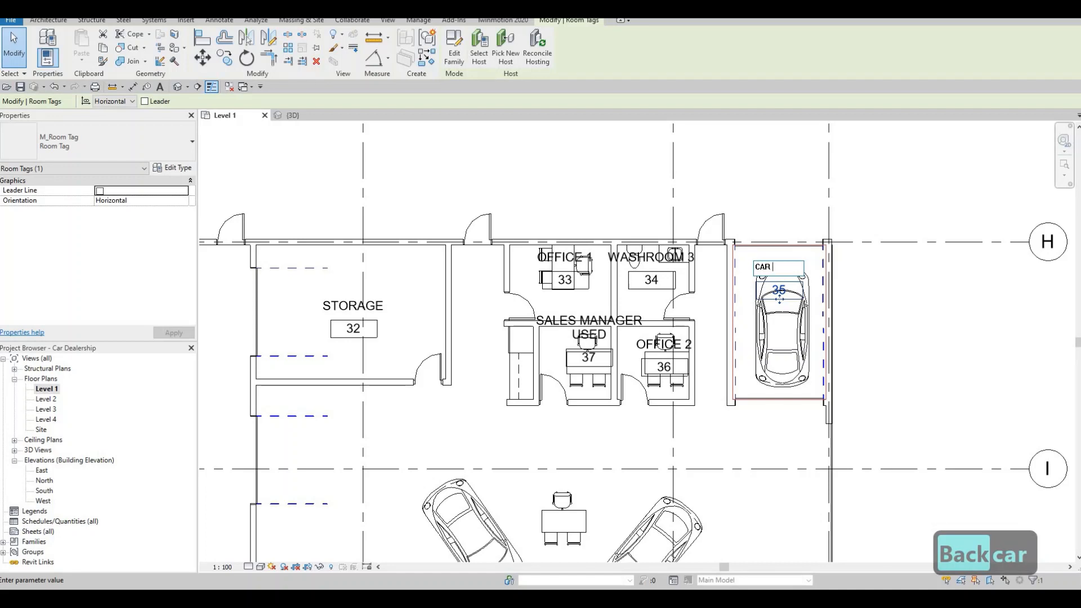
type(" entrace")
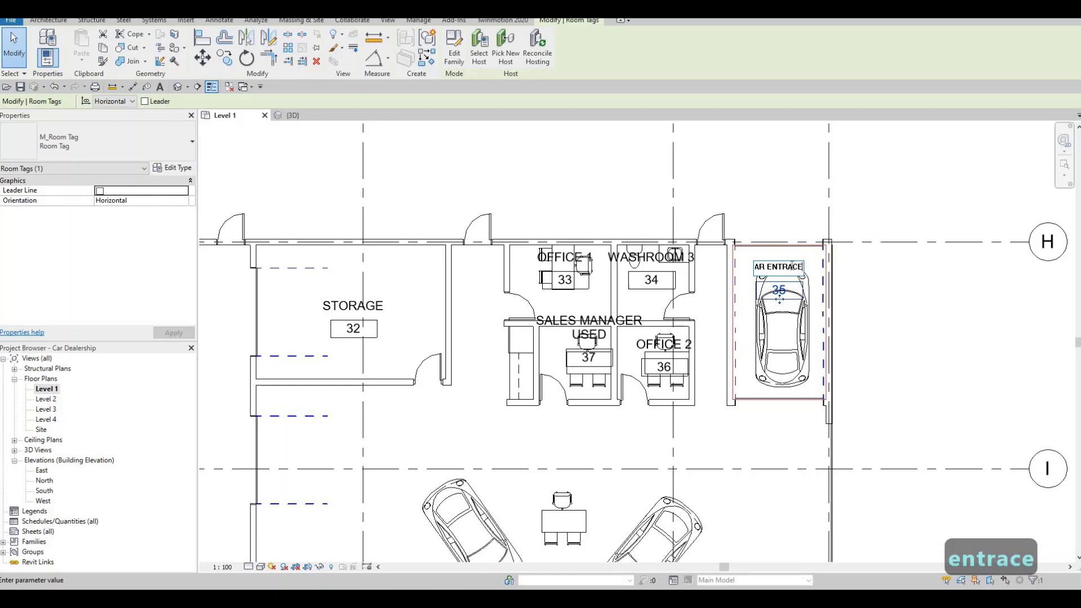
type("n")
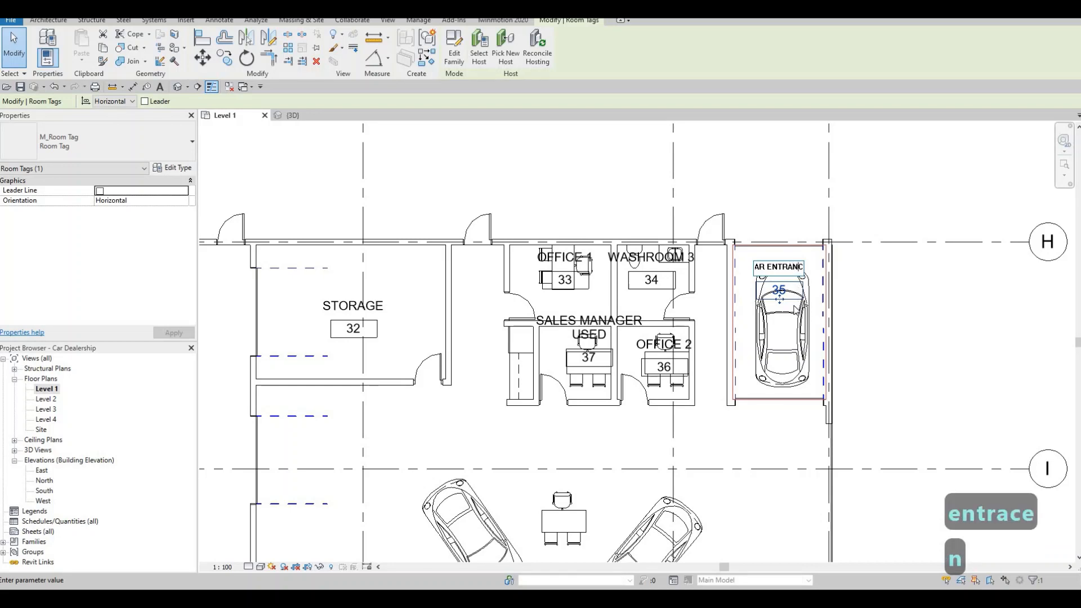
left_click(761, 429)
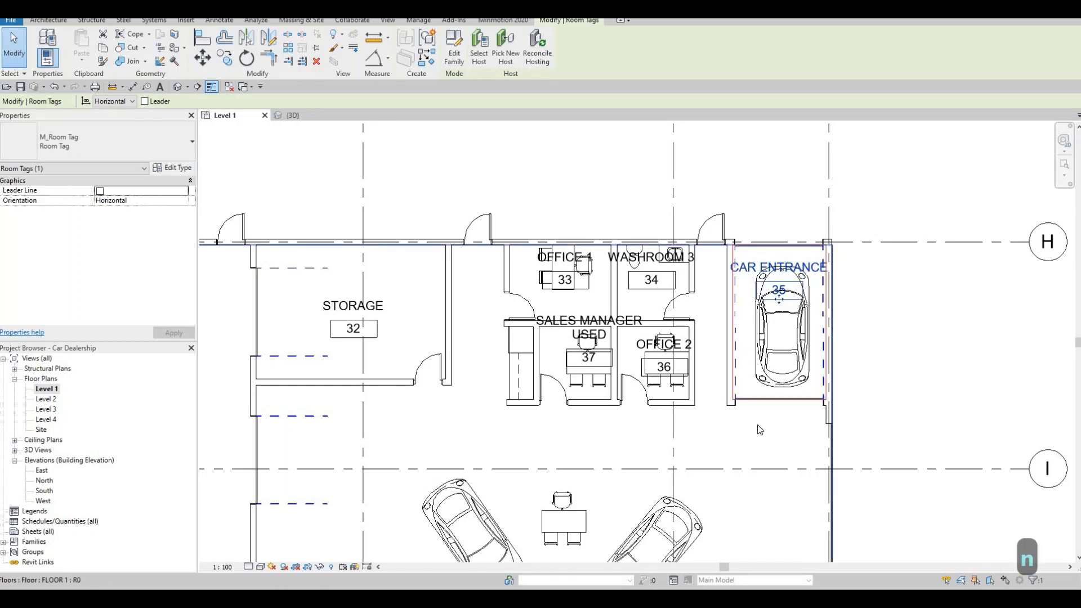
key("Escape")
key("Escape")
Step: Rename room 48, the westernmost of the four small washrooms south of the lounge, as CLIENT WR
scroll(771, 366, "down", 3)
scroll(778, 347, "down", 4)
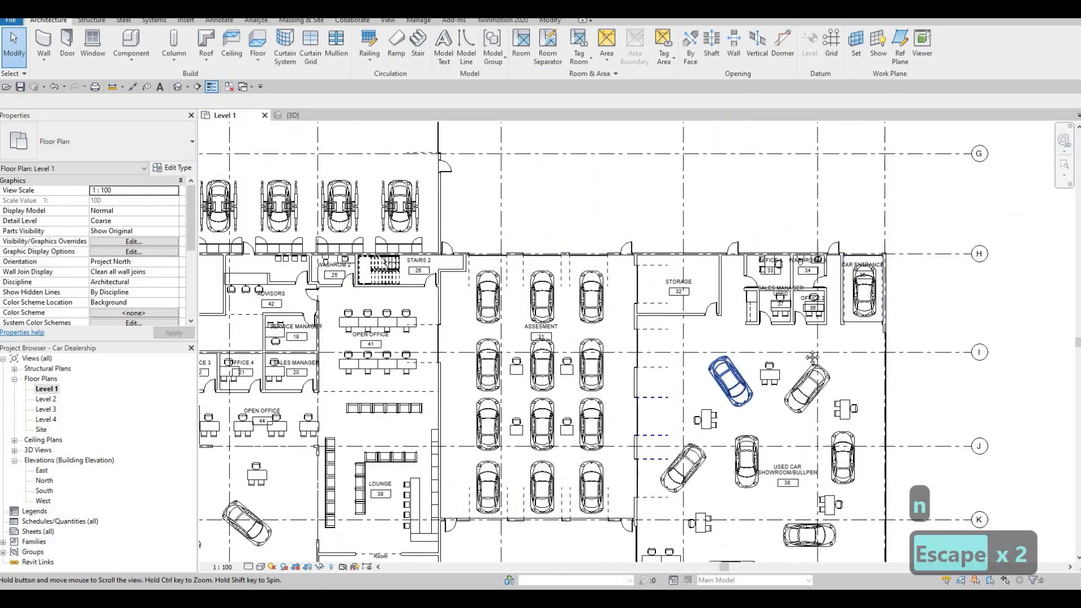
scroll(711, 321, "up", 1)
middle_click_drag(685, 408, 727, 269)
scroll(569, 426, "down", 1)
scroll(571, 401, "up", 1)
key("F1")
scroll(571, 400, "up", 4)
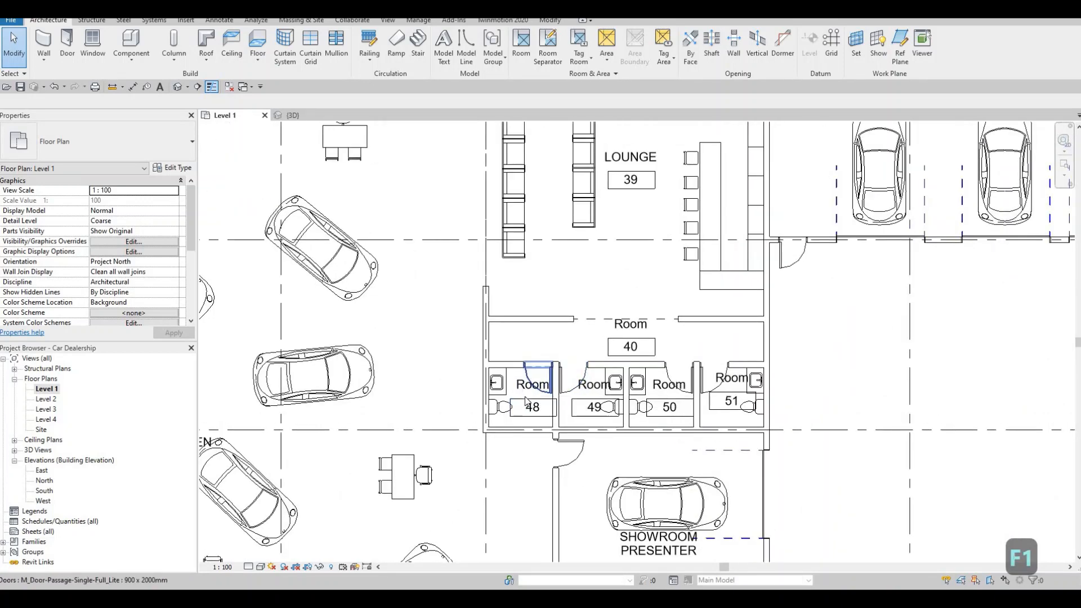
scroll(526, 401, "up", 2)
scroll(524, 389, "up", 2)
left_click(529, 384)
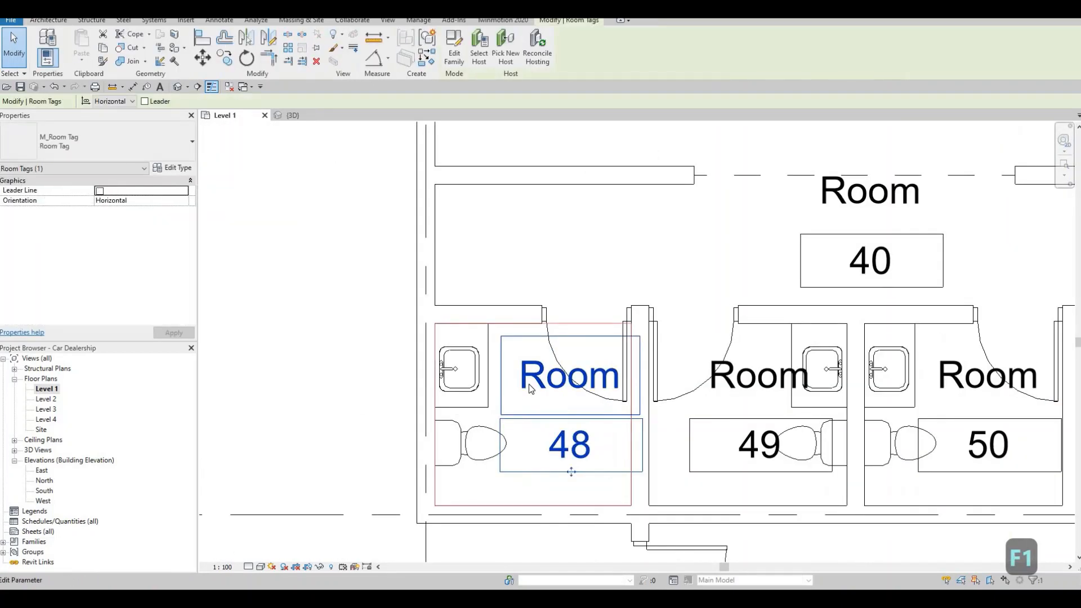
left_click(529, 384)
type("CL")
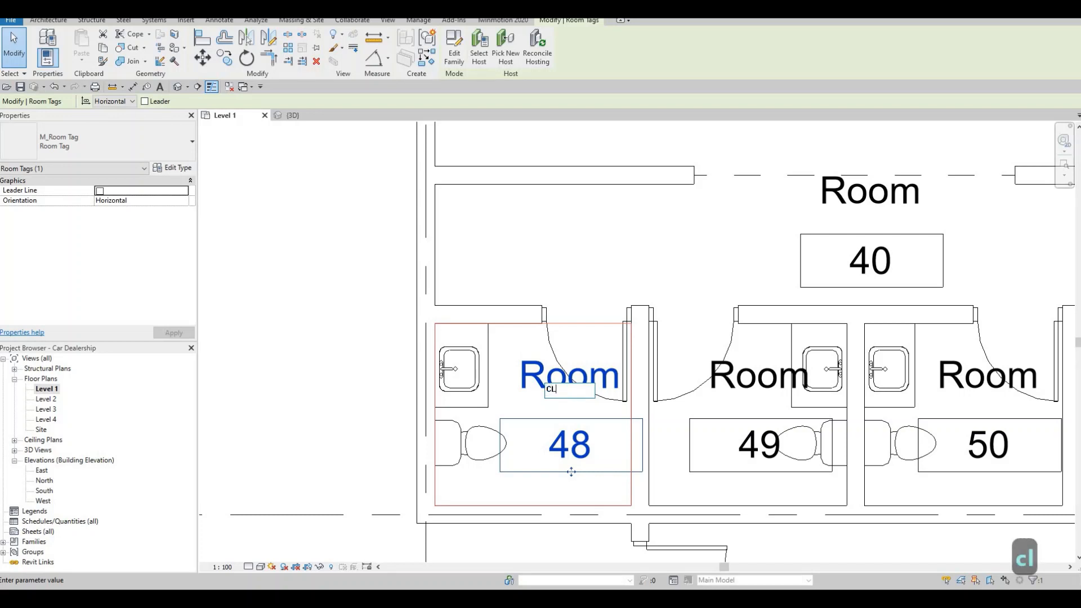
type("IENBT")
key("BackSpace")
key("BackSpace")
key("BackSpace")
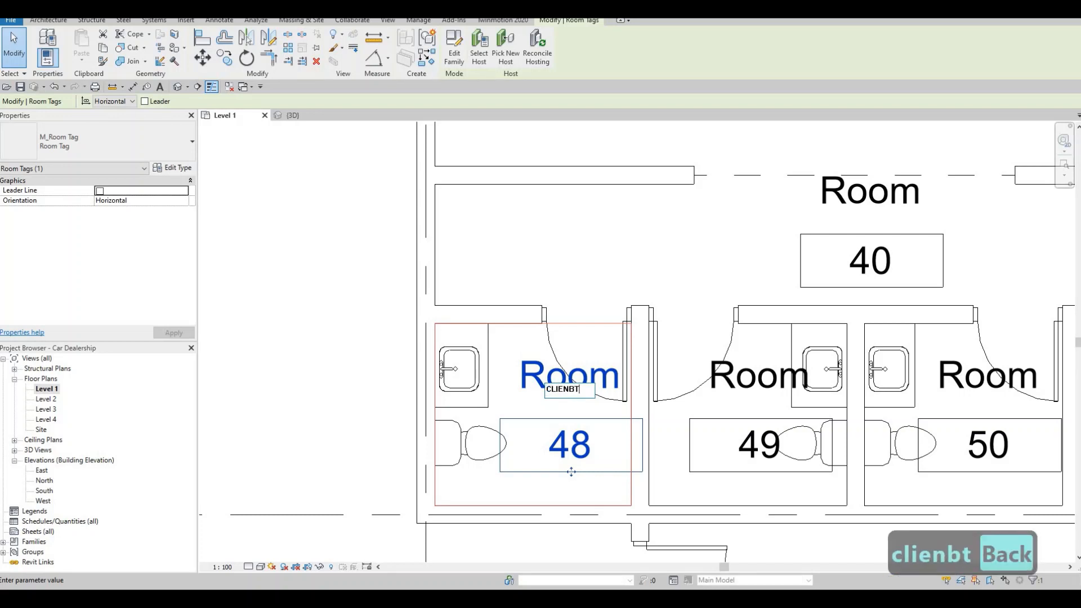
type("NR")
key("BackSpace")
type("T")
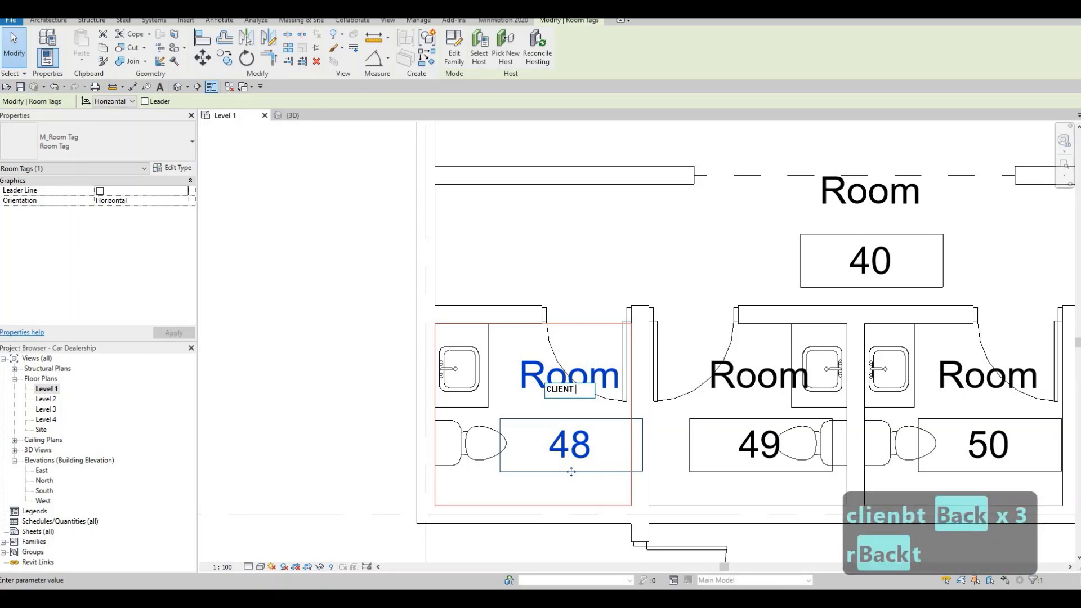
type(" W")
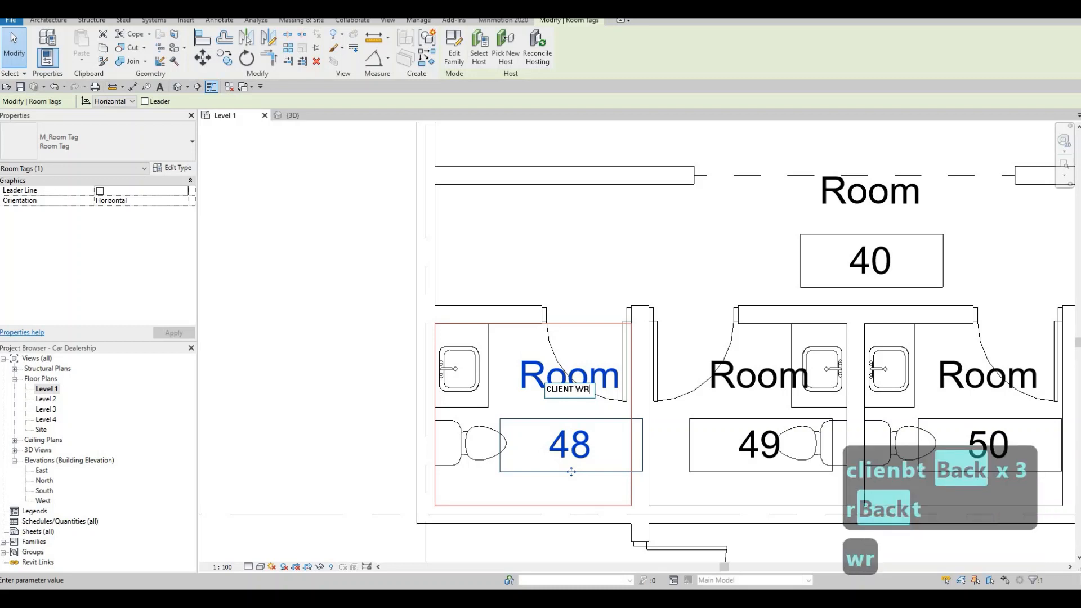
type("R")
Step: Copy the name CLIENT WR from room 48 and apply it to room 49, the adjacent washroom
key("ctrl+a")
key("ctrl+c")
left_click(760, 376)
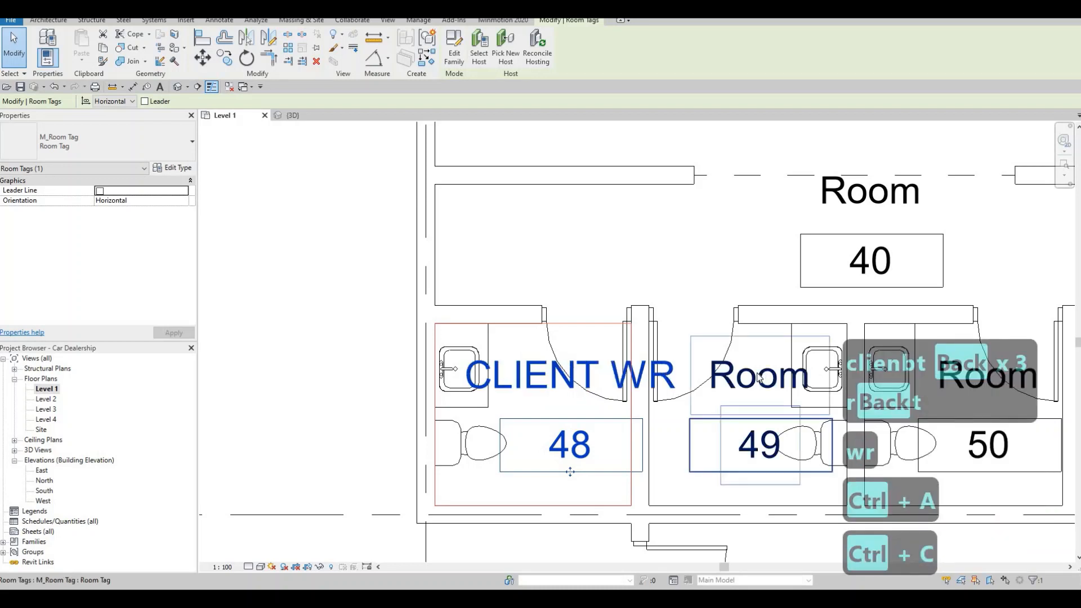
left_click(760, 376)
key("ctrl+v")
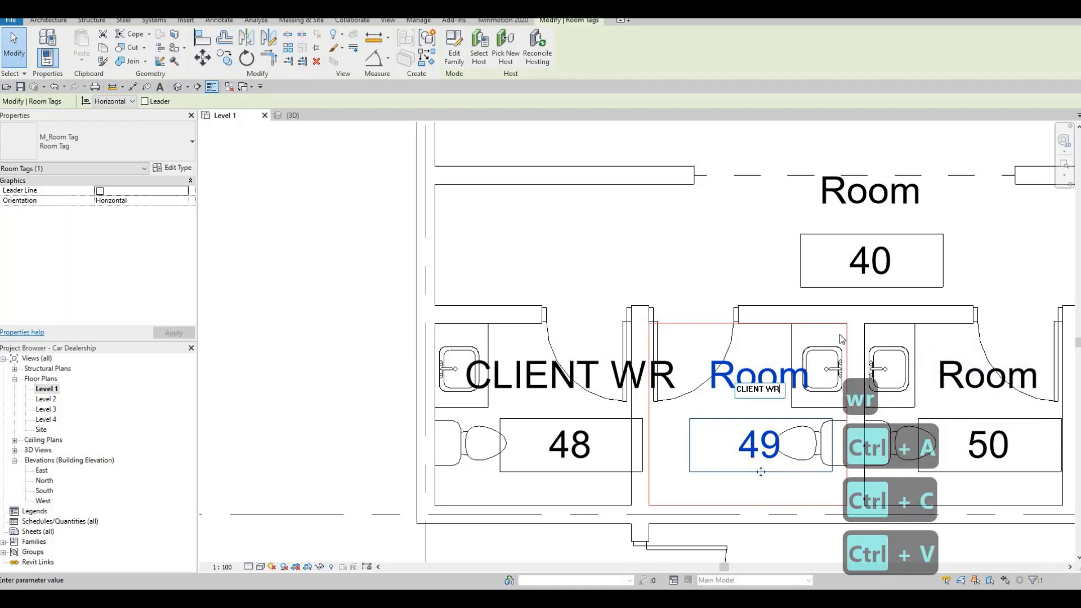
left_click(812, 348)
Step: Apply the copied name CLIENT WR to rooms 50 and 51, the two easternmost washrooms of the row
middle_click_drag(813, 347, 672, 327)
left_click(819, 349)
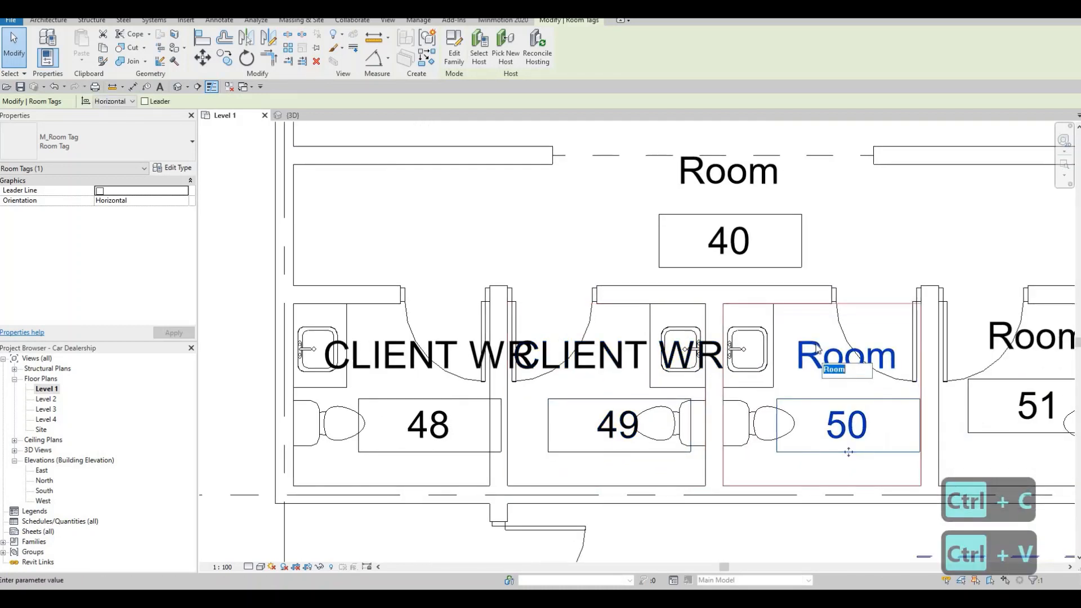
left_click(819, 350)
key("ctrl+v")
left_click(864, 294)
middle_click_drag(863, 294, 717, 283)
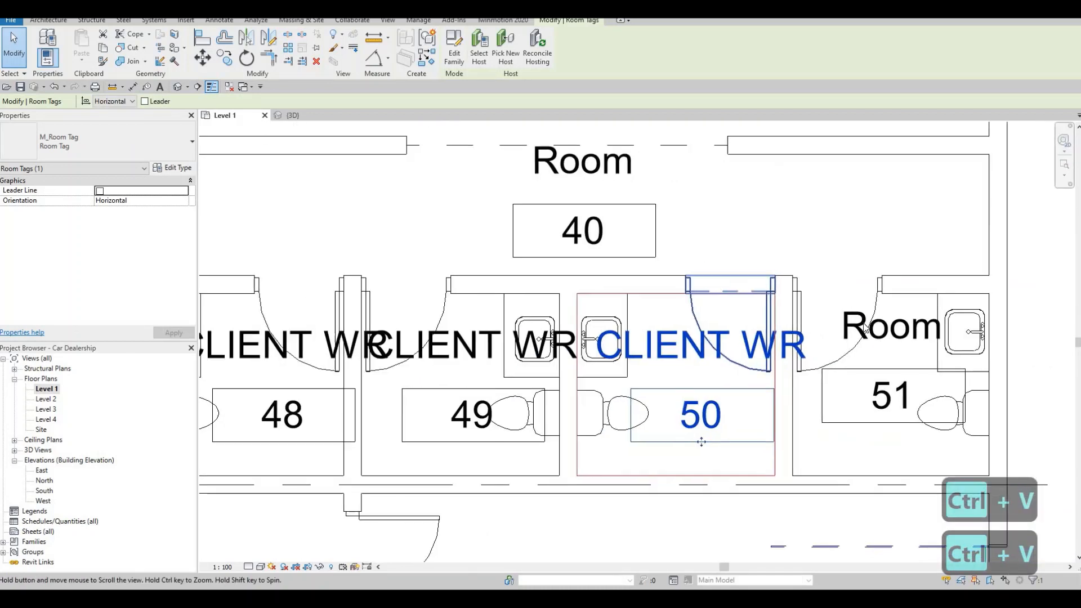
double_click(880, 331)
key("ctrl+v")
left_click(612, 170)
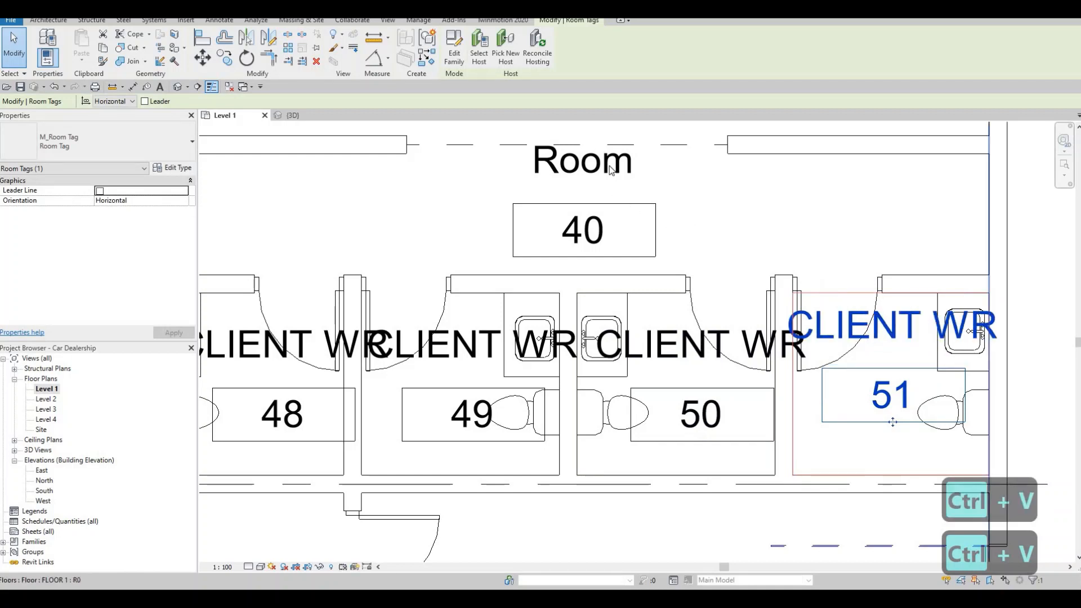
left_click(601, 164)
left_click(601, 165)
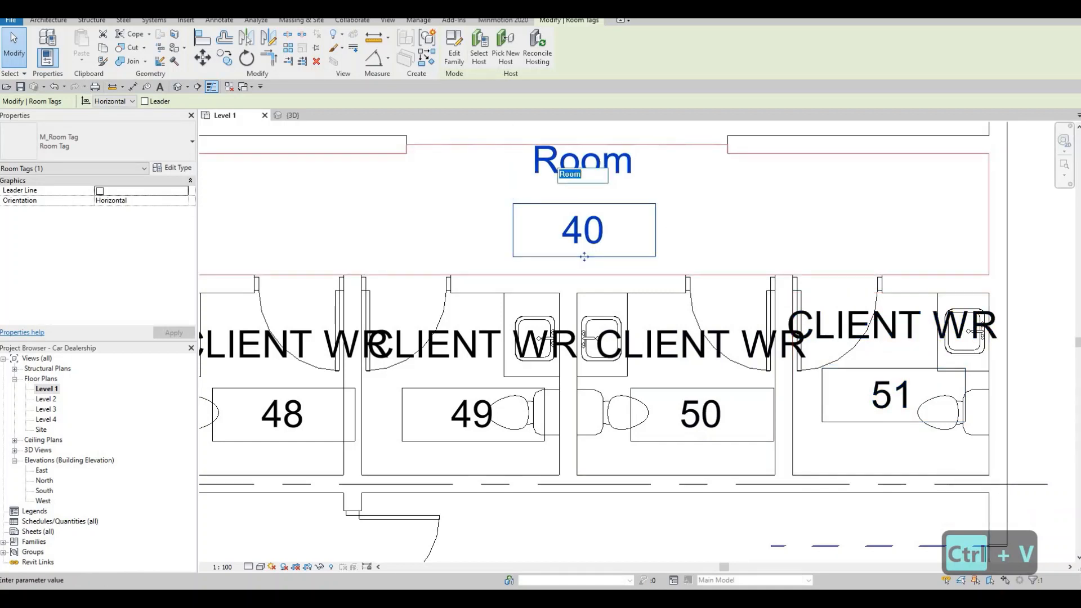
type("co")
key("BackSpace")
key("BackSpace")
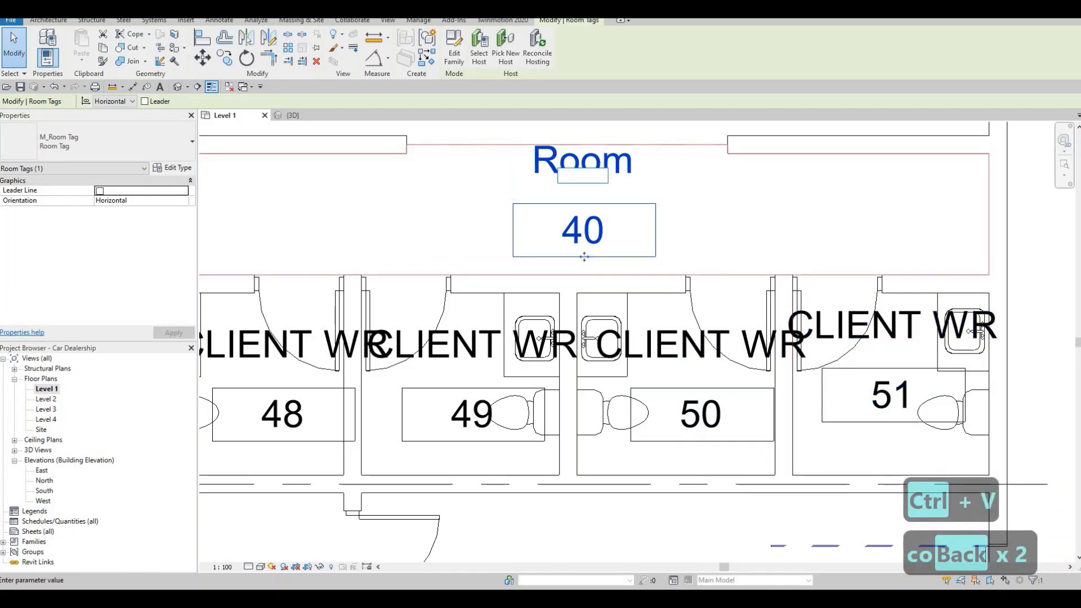
key("BackSpace")
key("Escape")
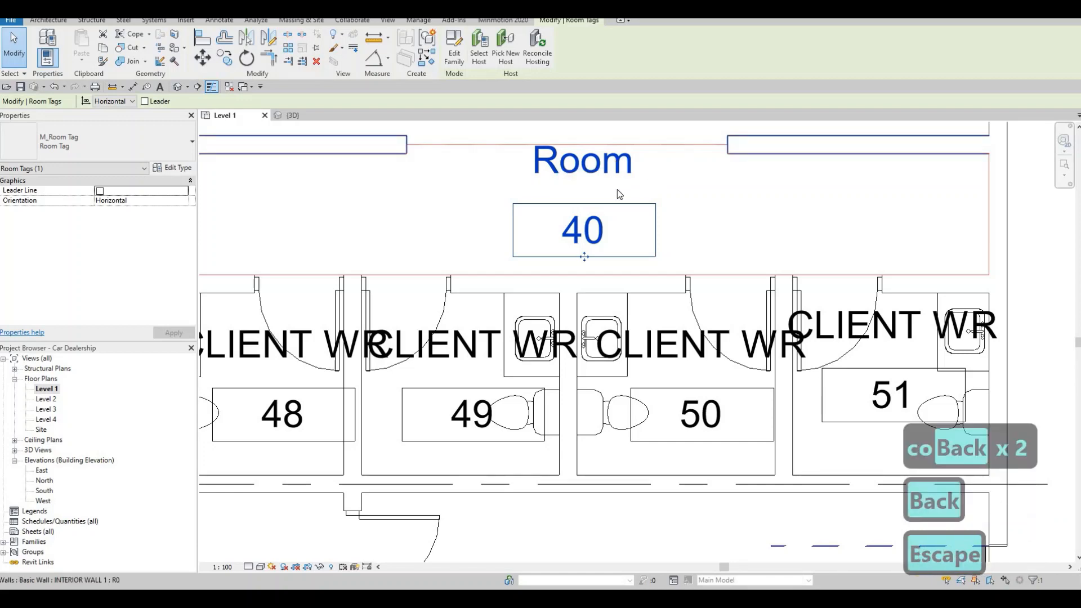
key("Escape")
Step: Delete the tag of room 40, the strip between the lounge and the client washrooms
left_click(606, 214)
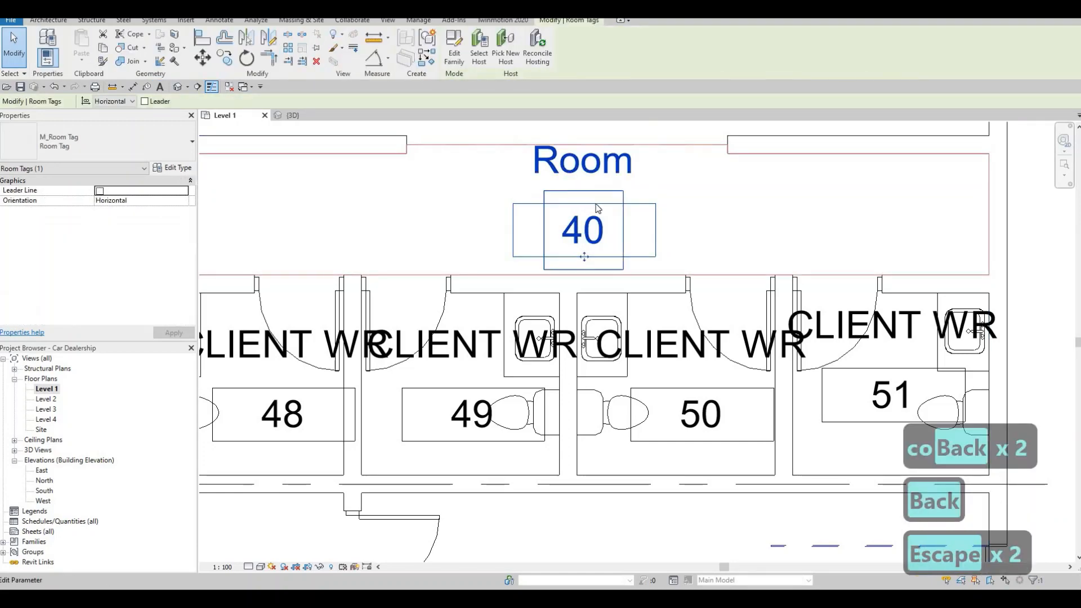
key("Delete")
scroll(602, 251, "down", 2)
key("Escape")
Step: Try to delete the rectangular opening in the wall south of the lounge, and undo that deletion
key("Escape")
scroll(619, 265, "down", 4)
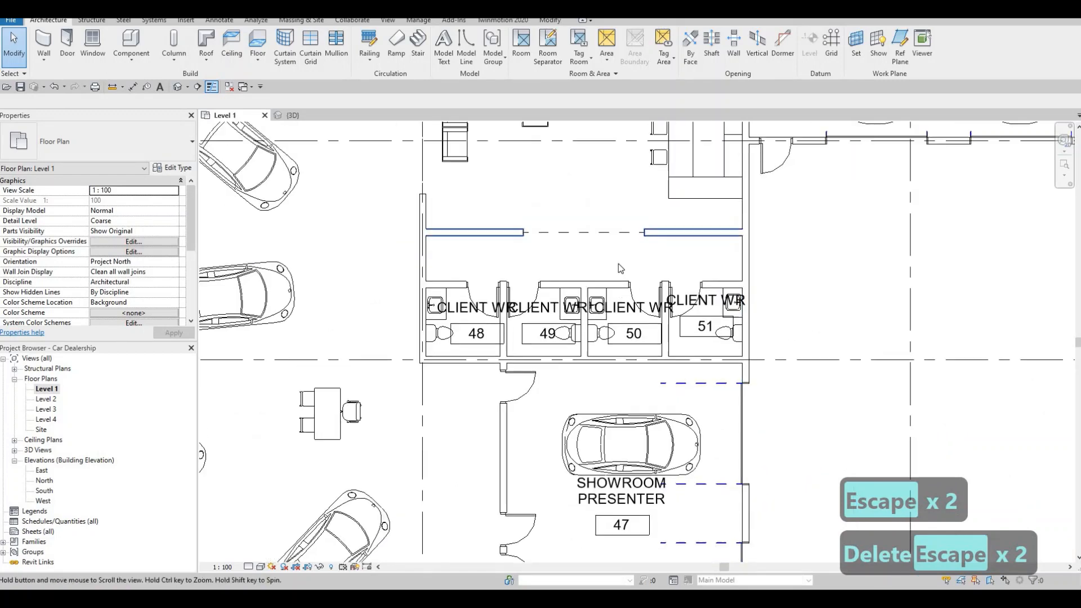
key("Escape")
left_click(606, 267)
key("Delete")
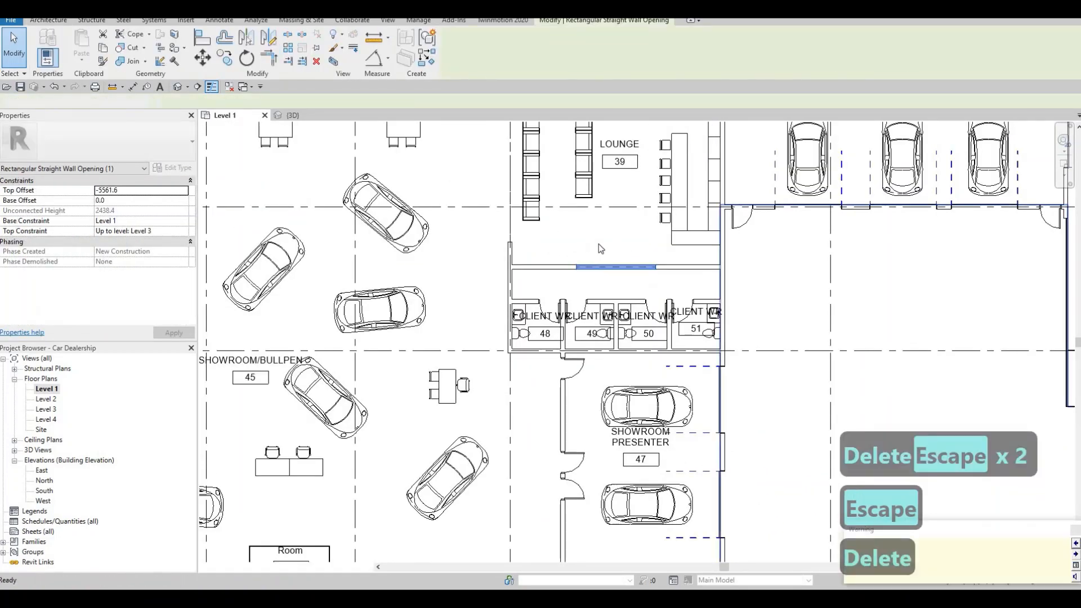
key("ctrl+z")
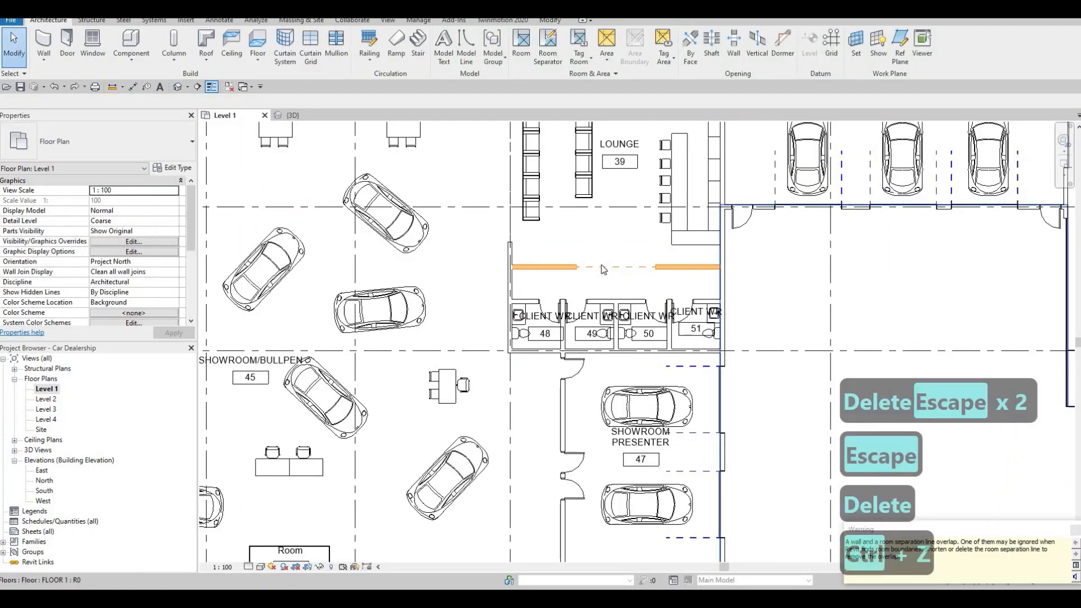
Step: Delete the room separation line that runs across the wall opening between the lounge and the washroom corridor
key("Escape")
key("Tab")
key("Escape")
key("Tab")
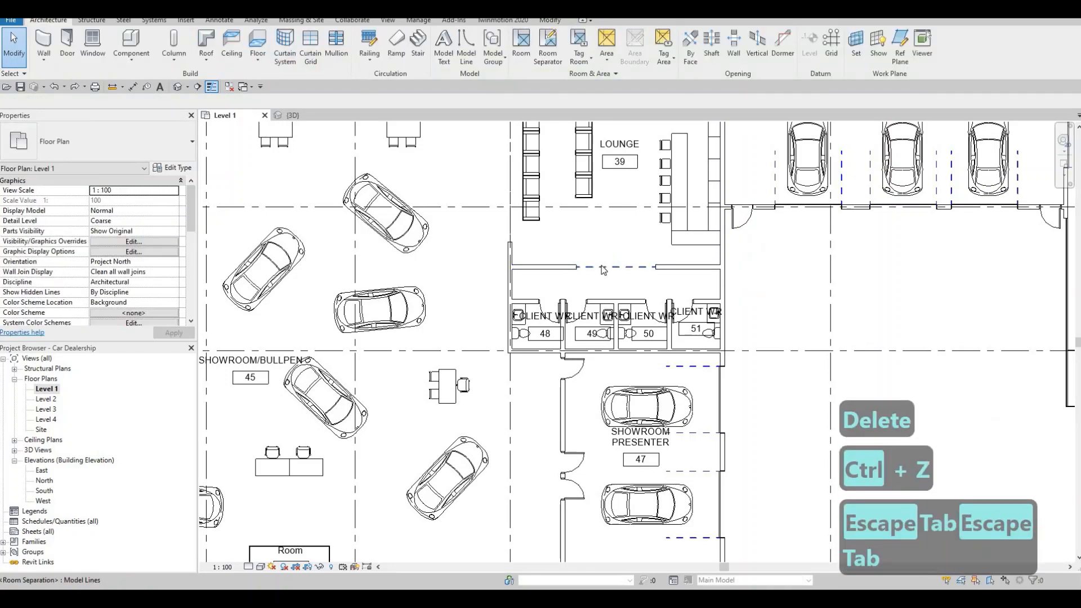
left_click(601, 269)
key("Delete")
key("Escape")
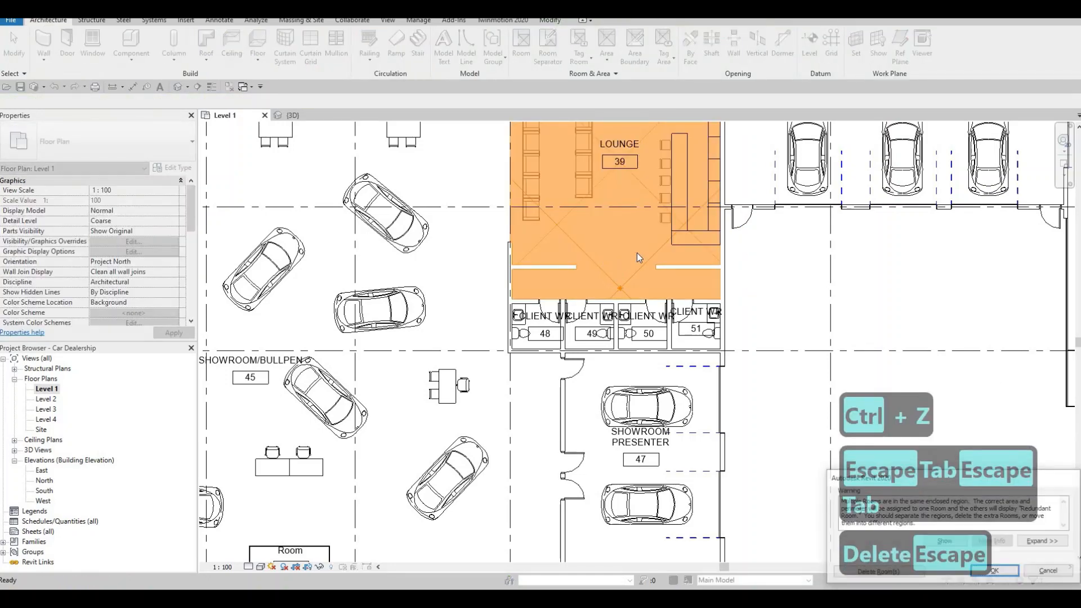
Step: Review the room names across the lounge, showroom and office areas of the Level 1 plan
middle_click_drag(548, 174, 591, 276)
scroll(544, 197, "down", 6)
key("Escape")
scroll(582, 217, "up", 2)
middle_click_drag(590, 233, 605, 270)
middle_click_drag(631, 342, 659, 403)
scroll(652, 258, "down", 3)
middle_click_drag(651, 258, 638, 326)
middle_click_drag(531, 288, 526, 209)
scroll(563, 266, "up", 8)
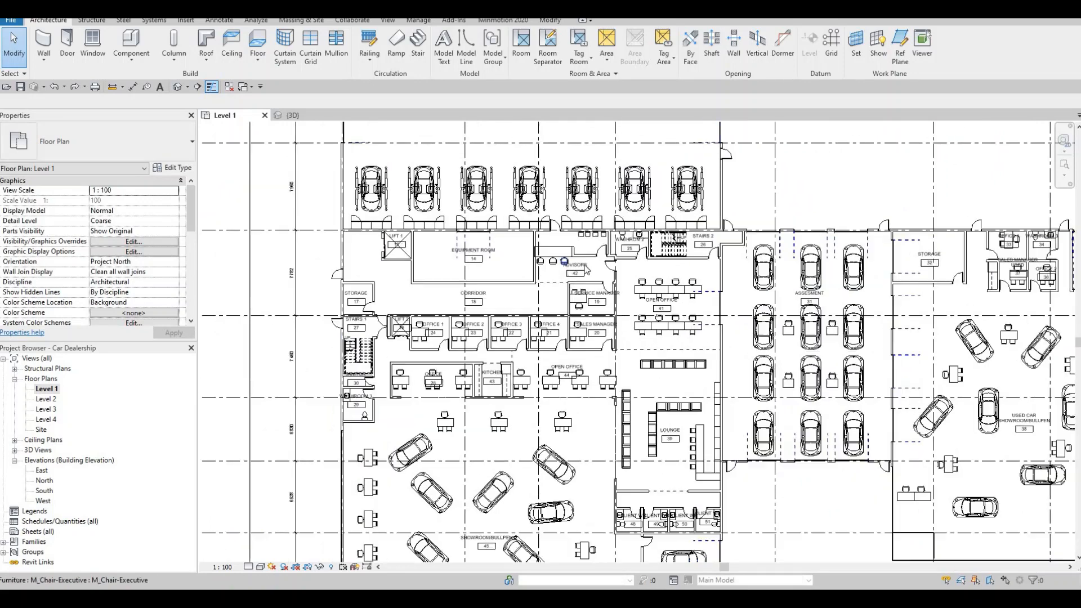
Step: Rename room 42, between the equipment room and washroom 25, as SERVICE ADVISORS
scroll(596, 268, "up", 2)
left_click_drag(595, 263, 570, 205)
left_click(570, 205)
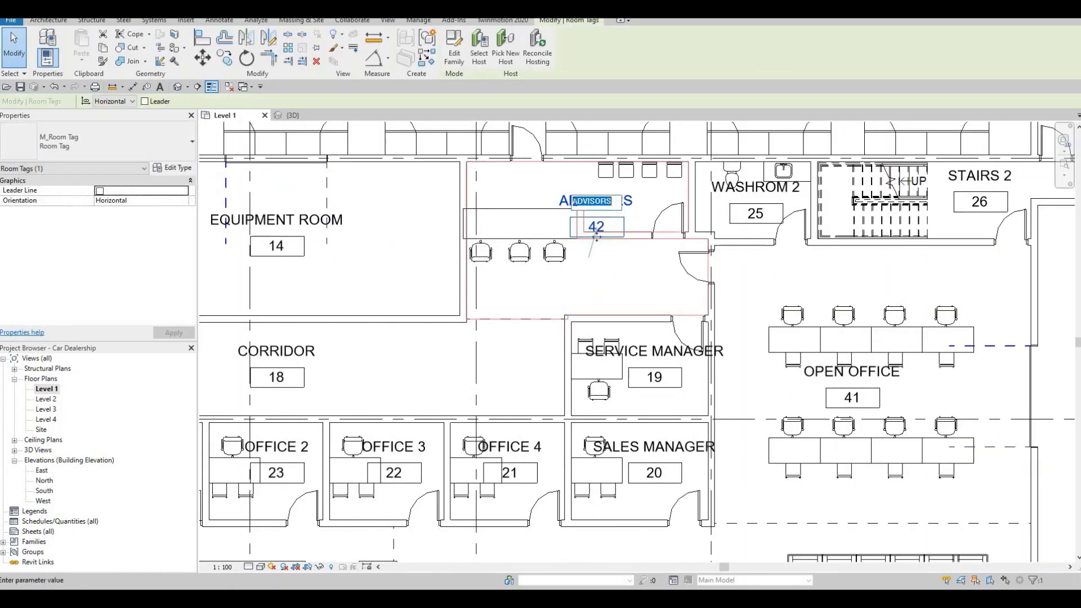
type("SER")
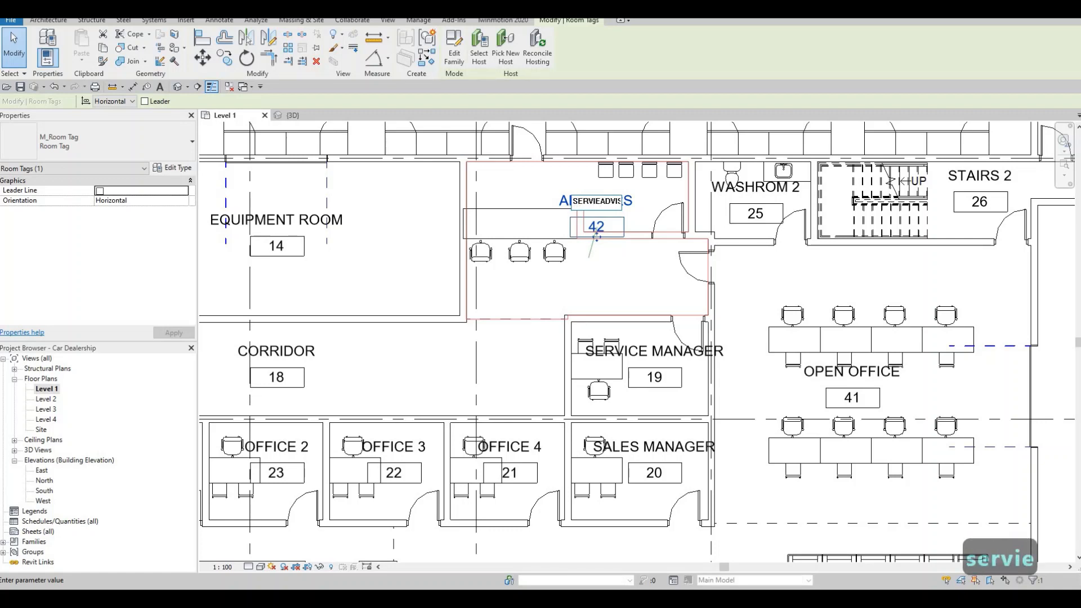
type("VIE")
key("BackSpace")
type("CE")
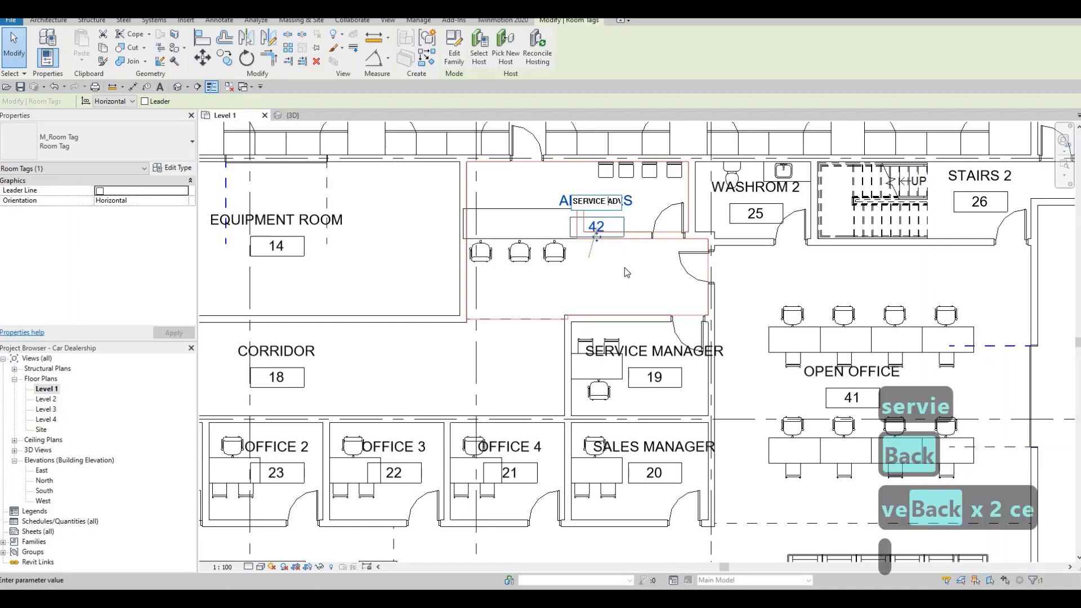
middle_click_drag(601, 284, 513, 284)
Step: Move the LOUNGE/ADVISORS tag of room 3 north so it sits clear of the desks
scroll(632, 243, "down", 6)
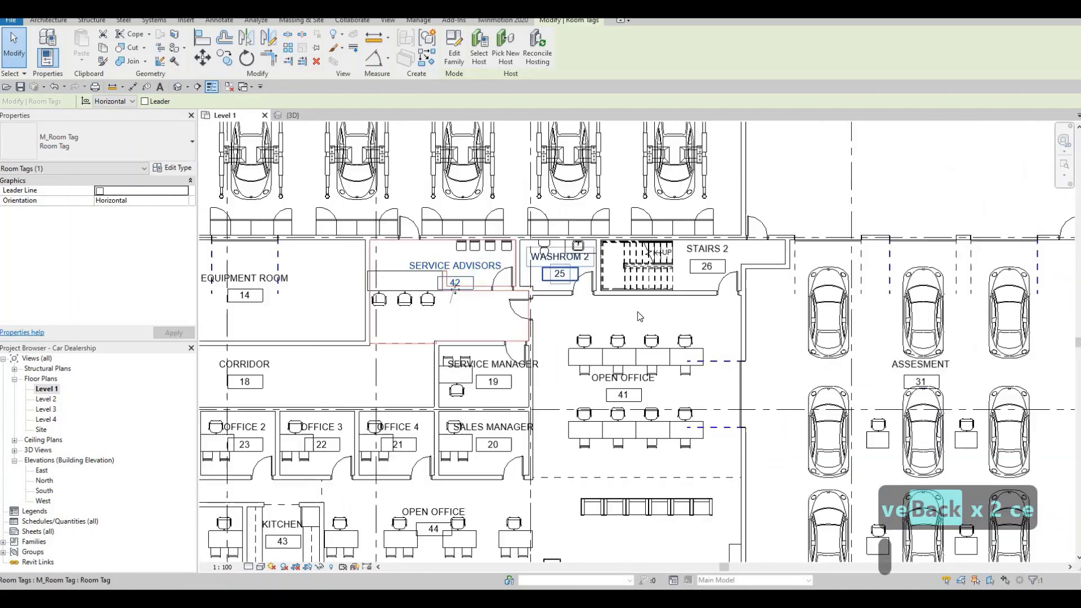
scroll(696, 277, "up", 7)
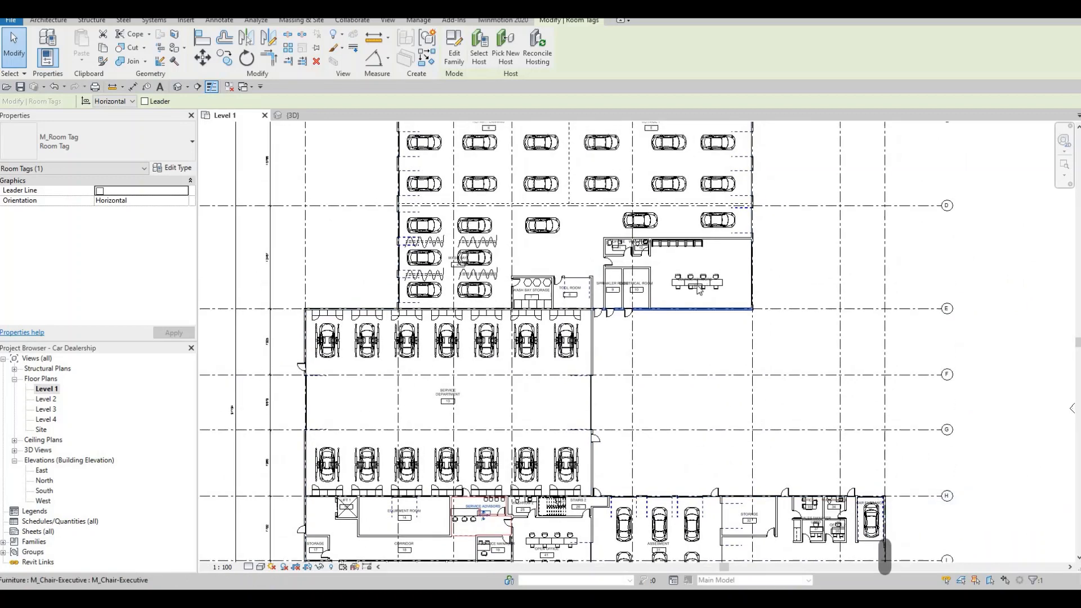
key("Escape")
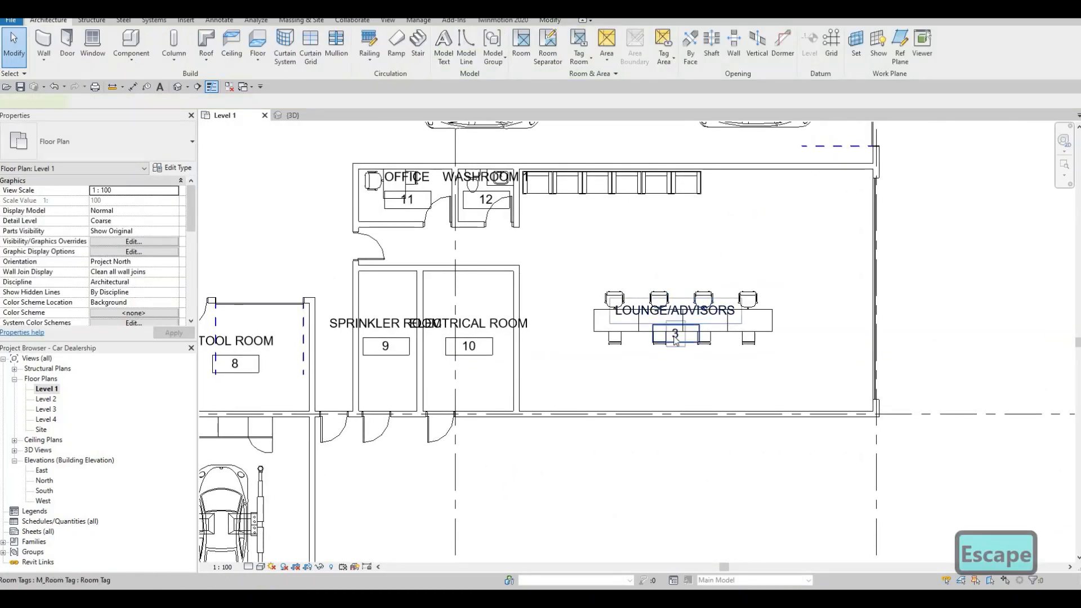
left_click_drag(678, 323, 629, 246)
key("Escape")
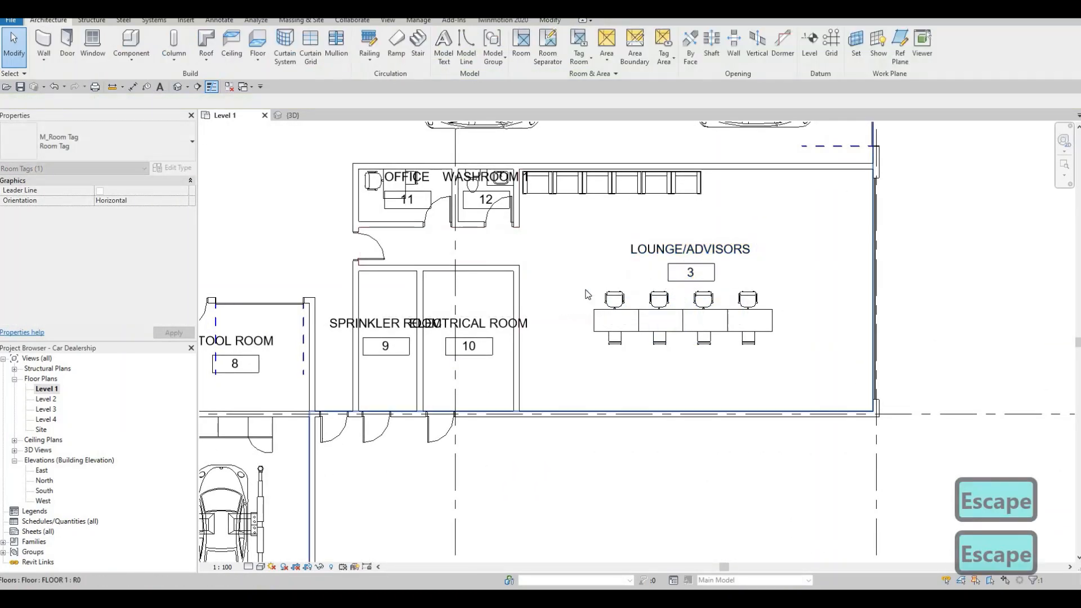
Step: Move the SPRINKLER ROOM tag of room 9 north so it clears the neighbouring ELECTRICAL ROOM tag
middle_click_drag(692, 274, 719, 303)
scroll(718, 302, "down", 1)
double_click(450, 366)
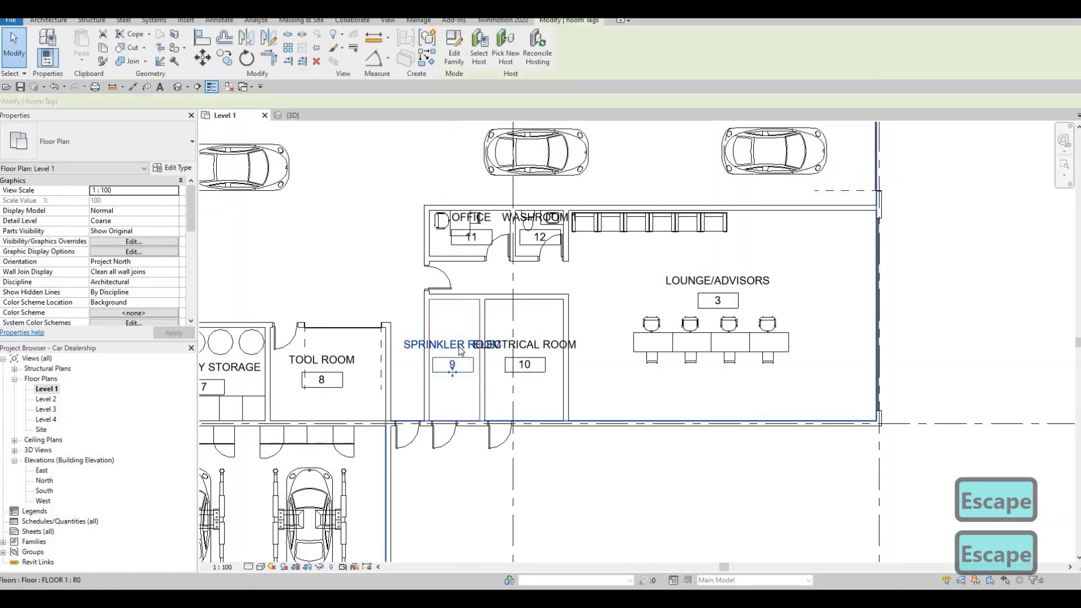
key("Escape")
scroll(451, 361, "up", 2)
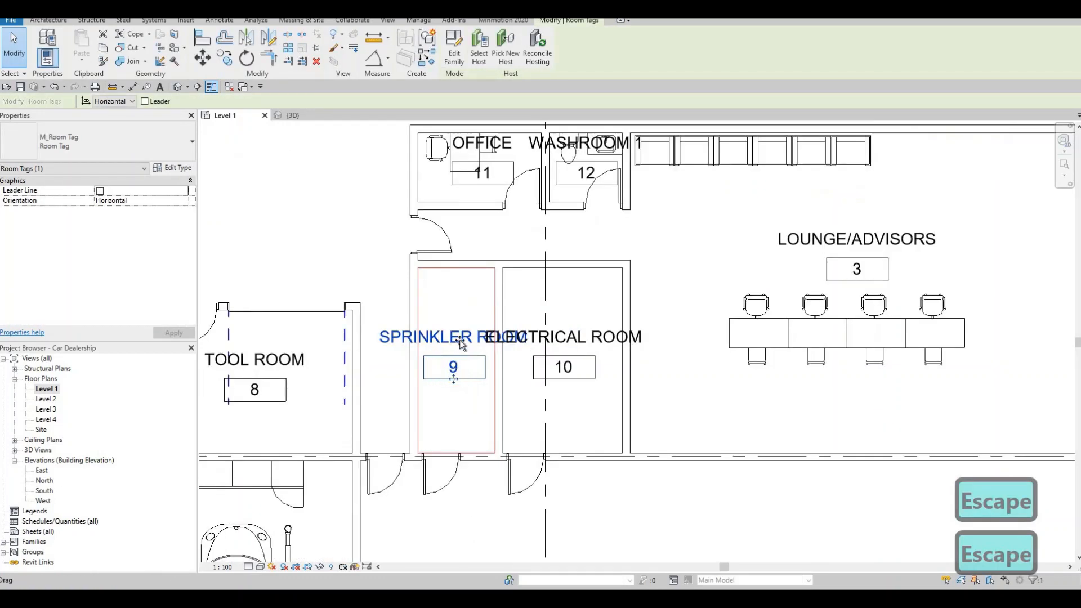
left_click_drag(460, 341, 460, 298)
key("Escape")
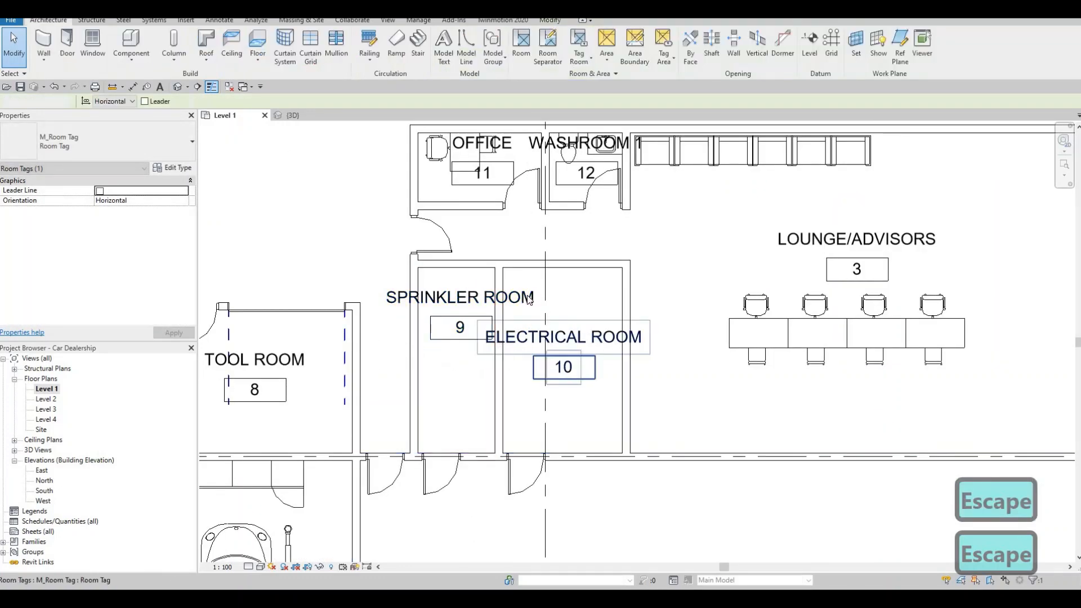
Step: Review the room tags across the whole Level 1 plan, from the car wash and service areas to both showrooms
middle_click_drag(414, 245, 515, 259)
scroll(516, 259, "down", 3)
middle_click_drag(577, 231, 672, 344)
scroll(673, 345, "down", 5)
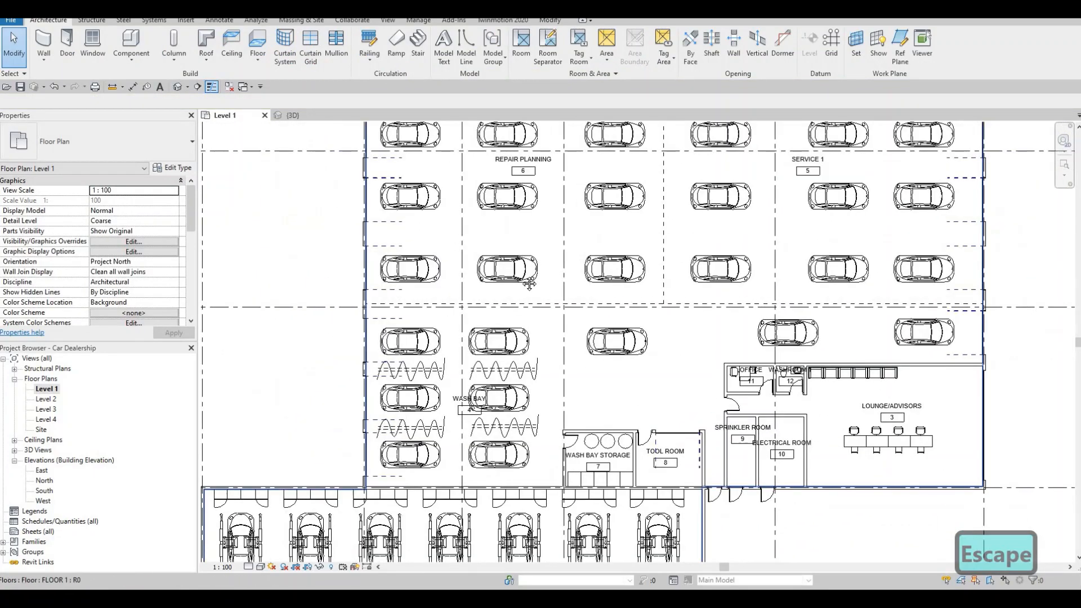
middle_click_drag(509, 159, 516, 244)
scroll(647, 270, "down", 1)
middle_click_drag(648, 271, 625, 321)
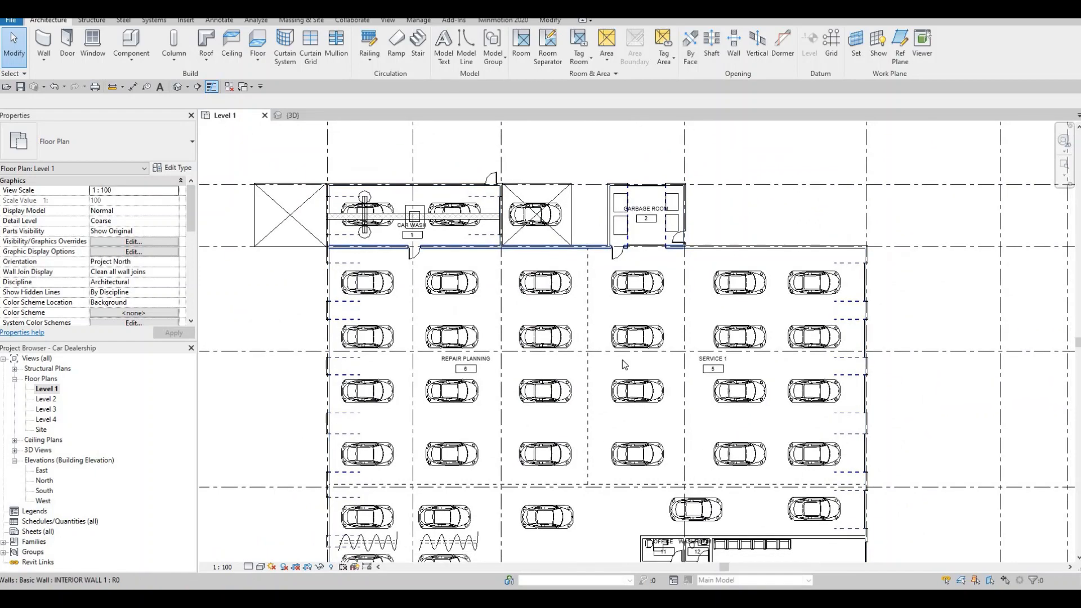
middle_click_drag(605, 426, 574, 347)
scroll(576, 352, "down", 4)
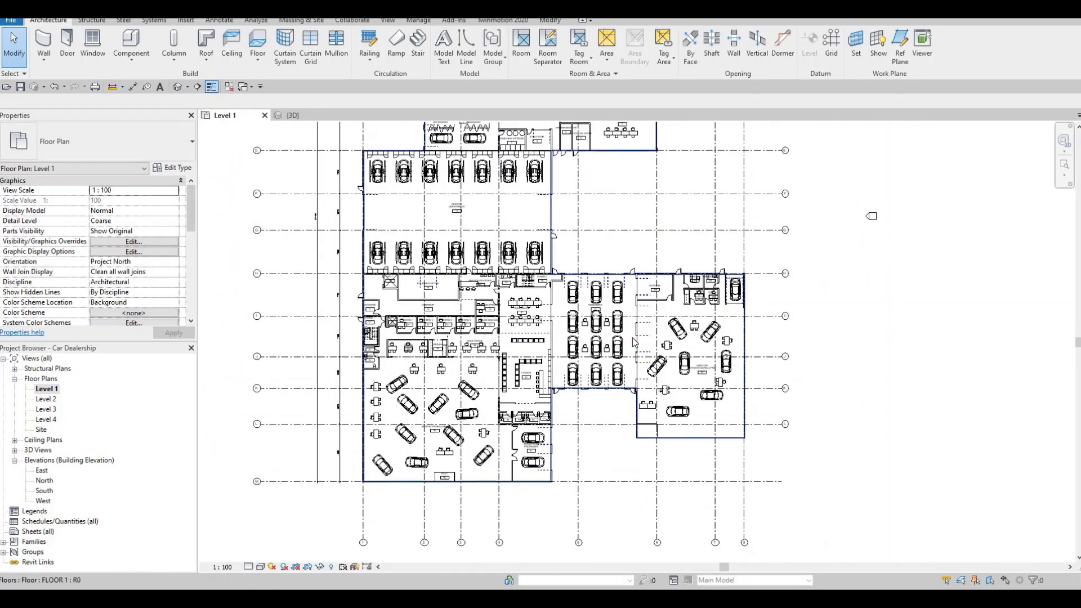
scroll(633, 337, "up", 2)
scroll(641, 340, "up", 2)
middle_click_drag(642, 341, 652, 320)
scroll(540, 334, "down", 3)
middle_click_drag(532, 333, 664, 263)
scroll(656, 270, "down", 1)
key("Escape")
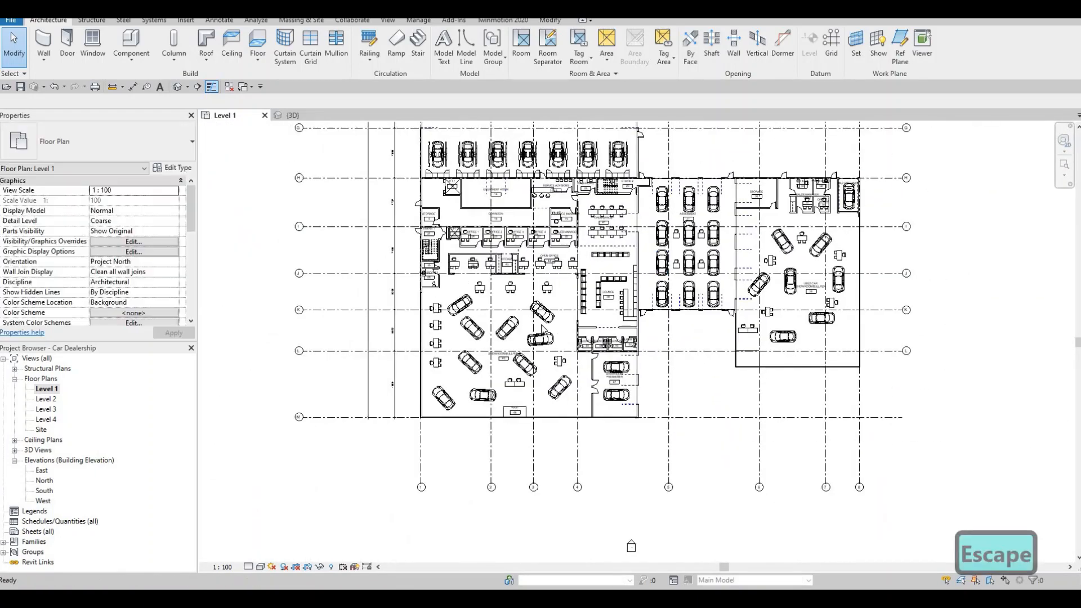
scroll(504, 337, "up", 1)
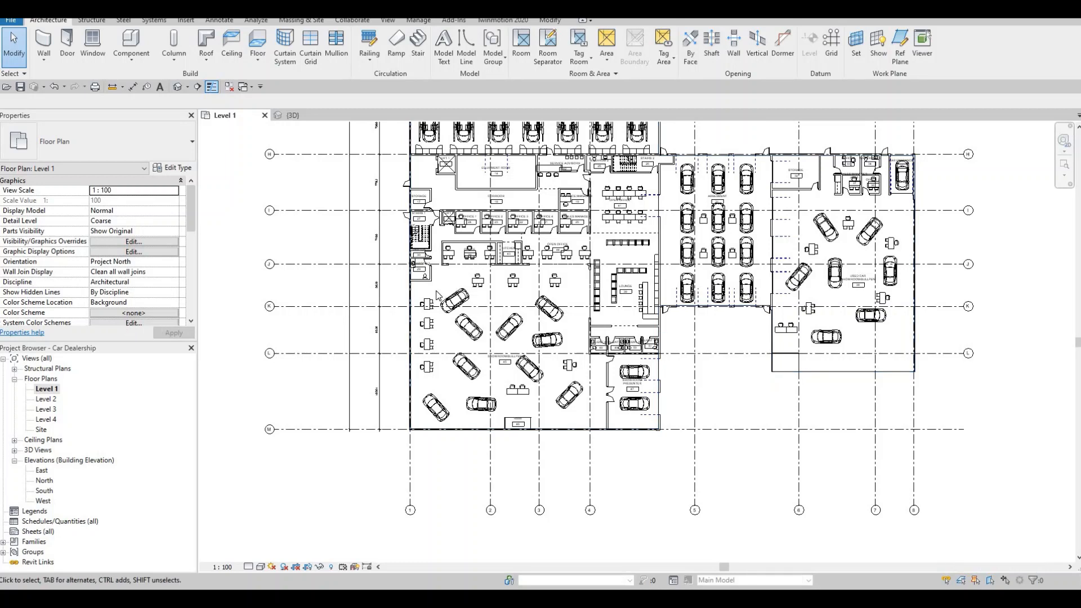
Step: Open the Level 2 floor plan and examine the main building's layout
key("Escape")
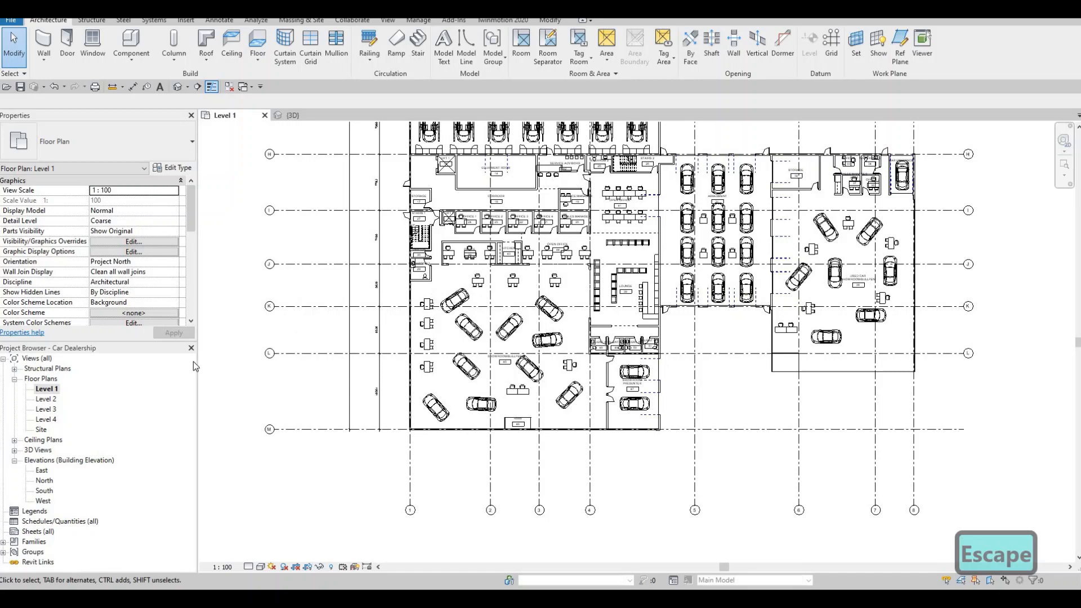
double_click(45, 399)
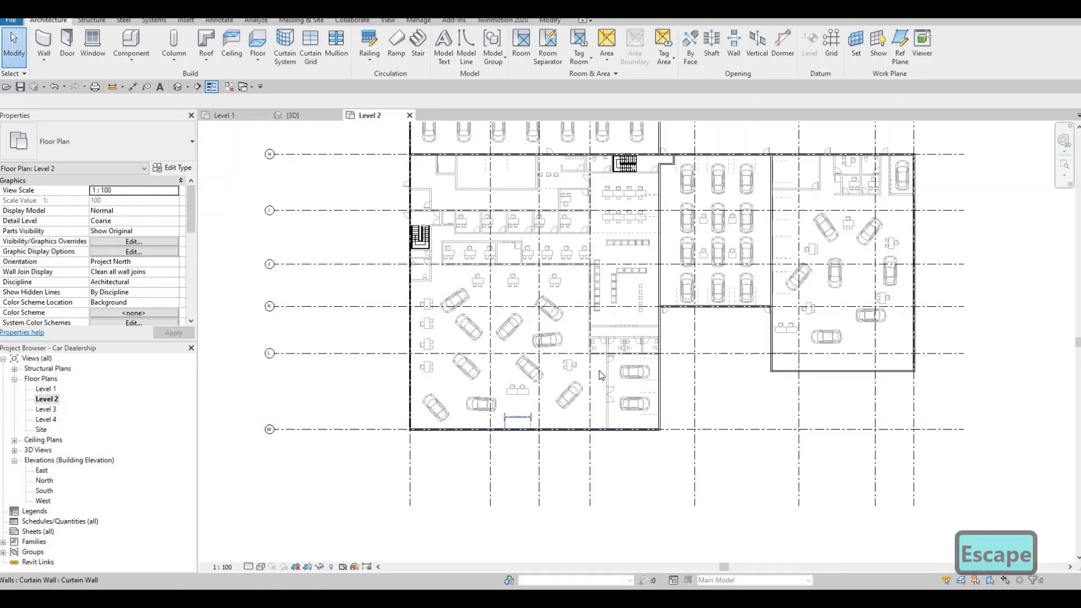
middle_click_drag(648, 359, 434, 314)
scroll(381, 341, "up", 3)
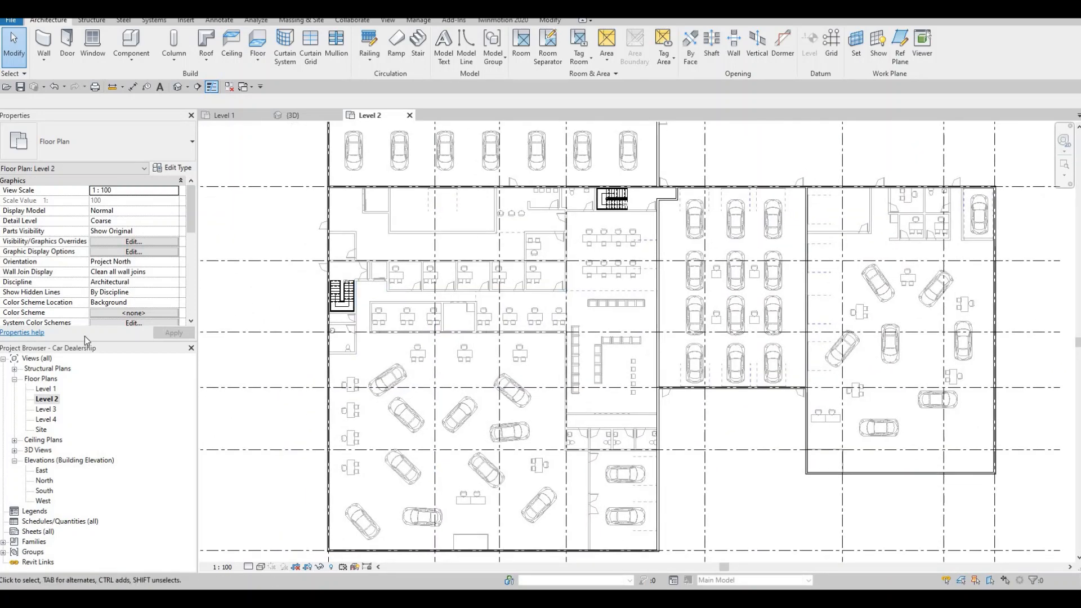
middle_click_drag(312, 219, 308, 219)
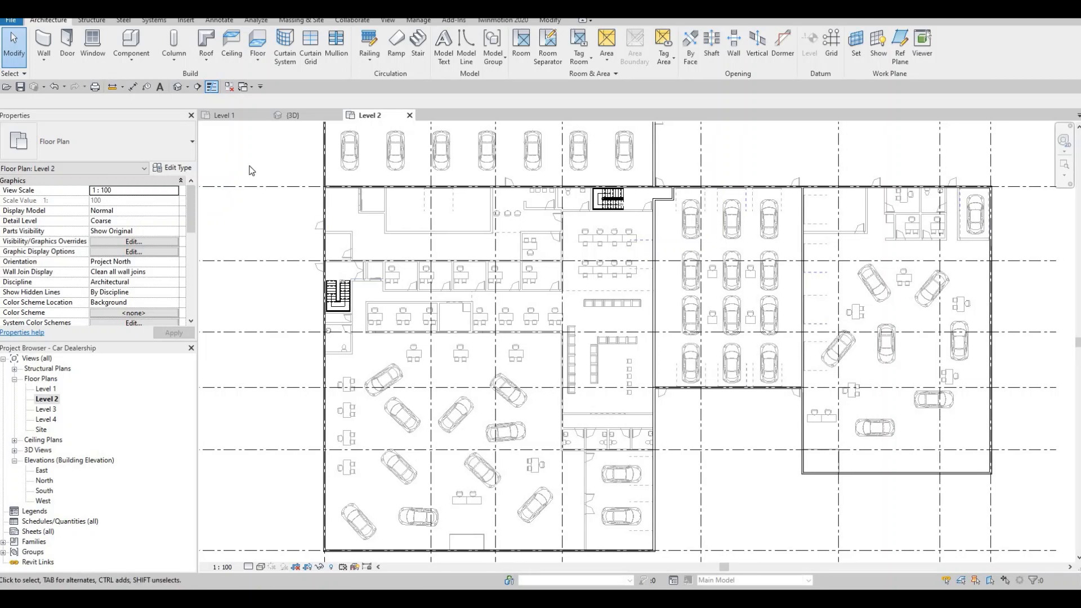
Step: Check the base and top constraints of the short interior wall north of the western stairs
key("Escape")
left_click(351, 242)
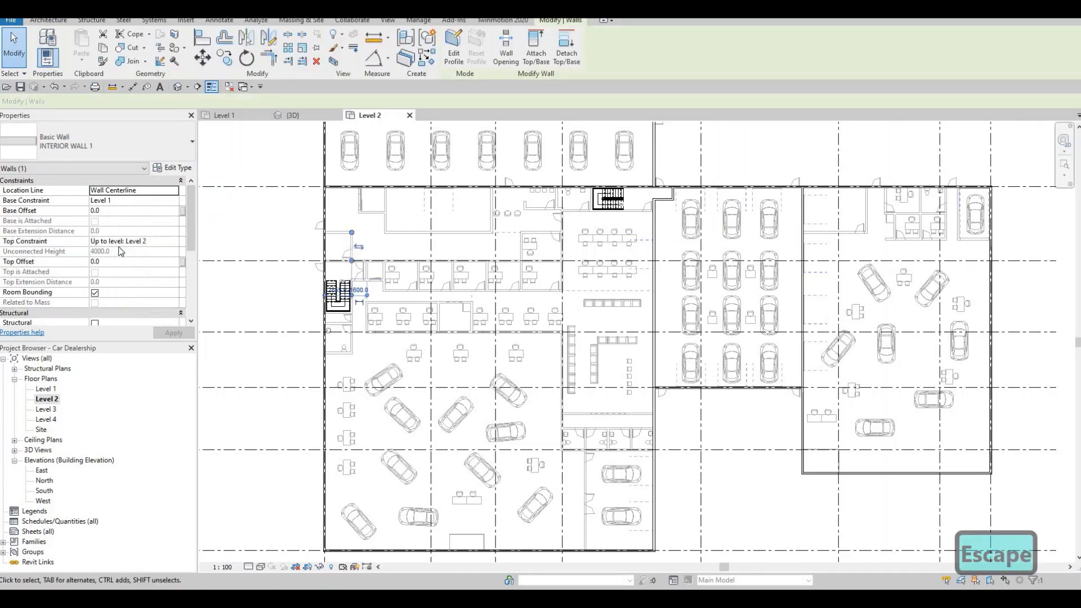
scroll(111, 260, "down", 5)
key("Escape")
key("Escape")
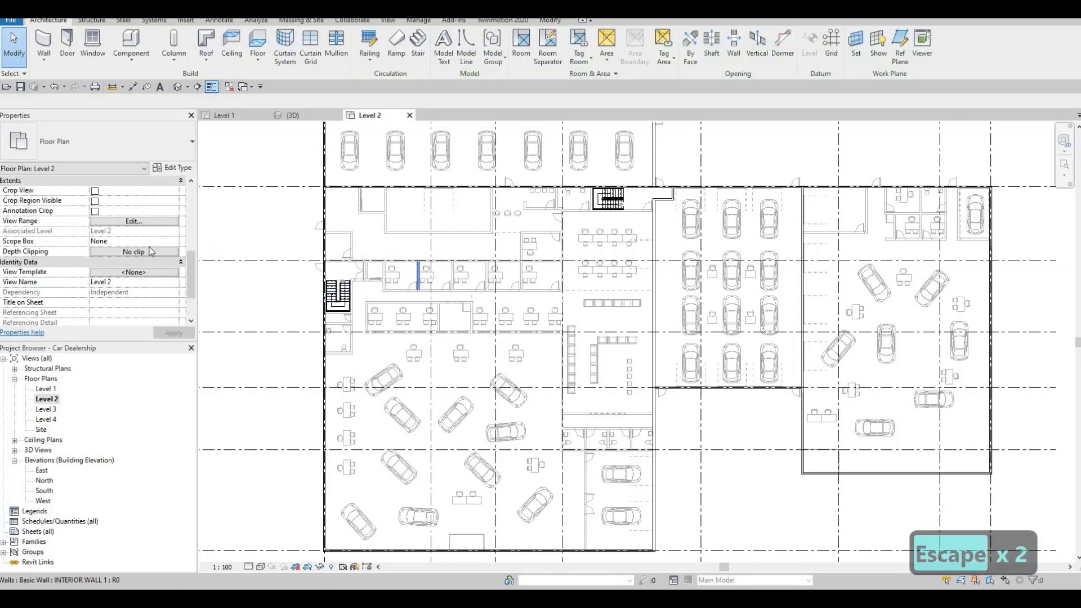
Step: Check the underlay range settings of the Level 2 floor plan
scroll(131, 263, "up", 5)
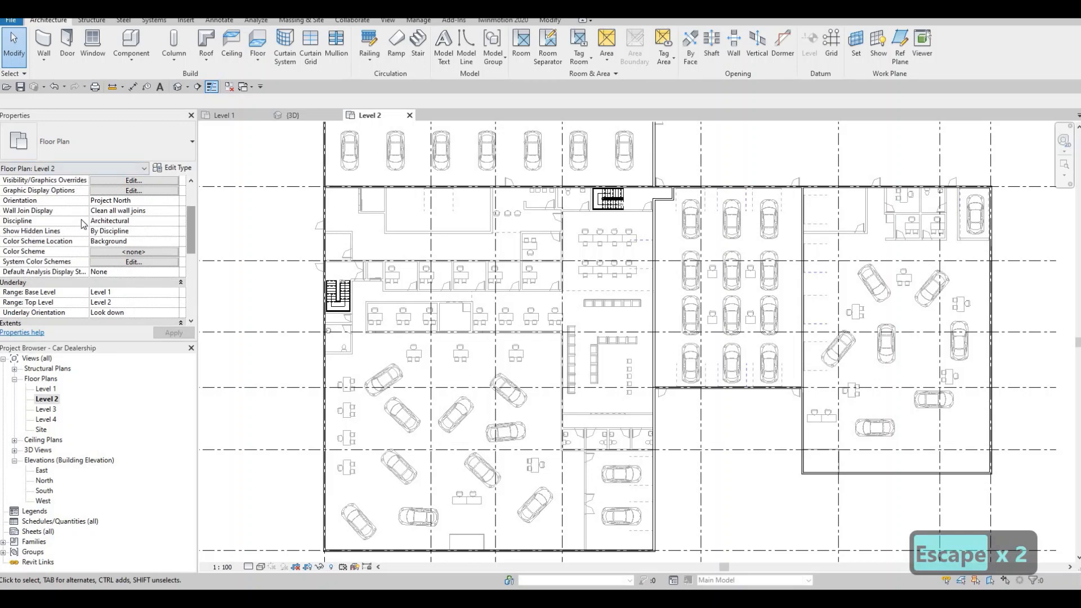
scroll(94, 258, "down", 2)
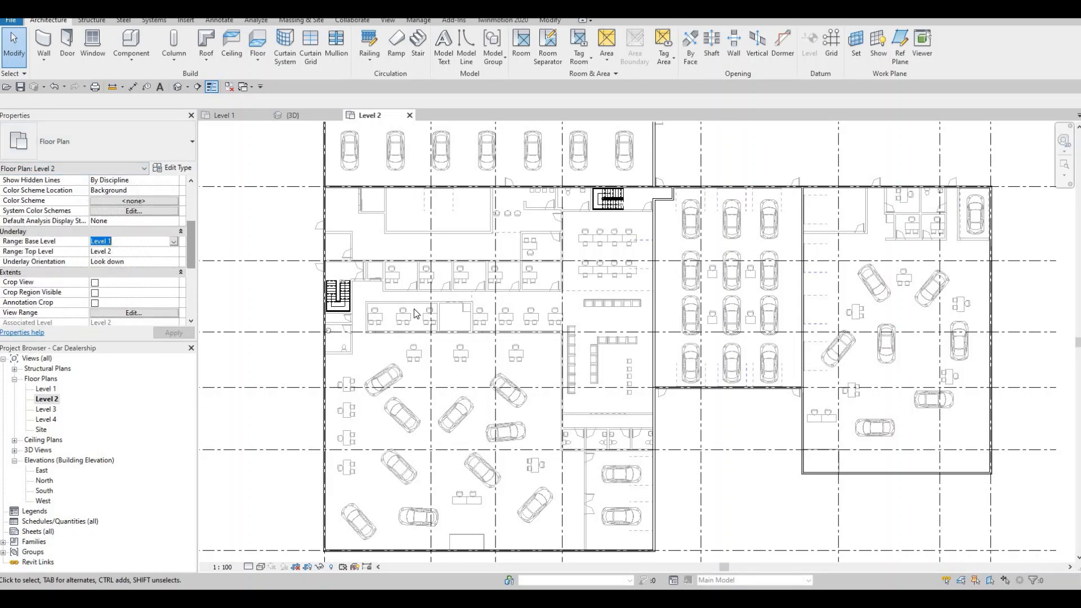
key("Escape")
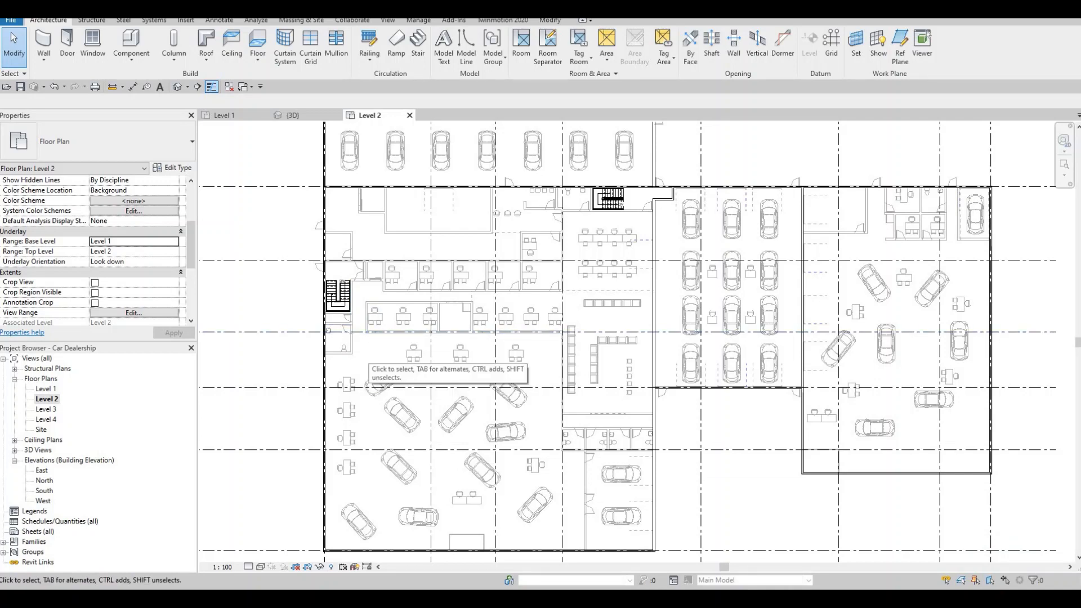
Step: Draw INTERIOR WALL 1 walls along the south and east sides of the western stairs and east to the first office's side wall
left_click(391, 291)
key("Delete")
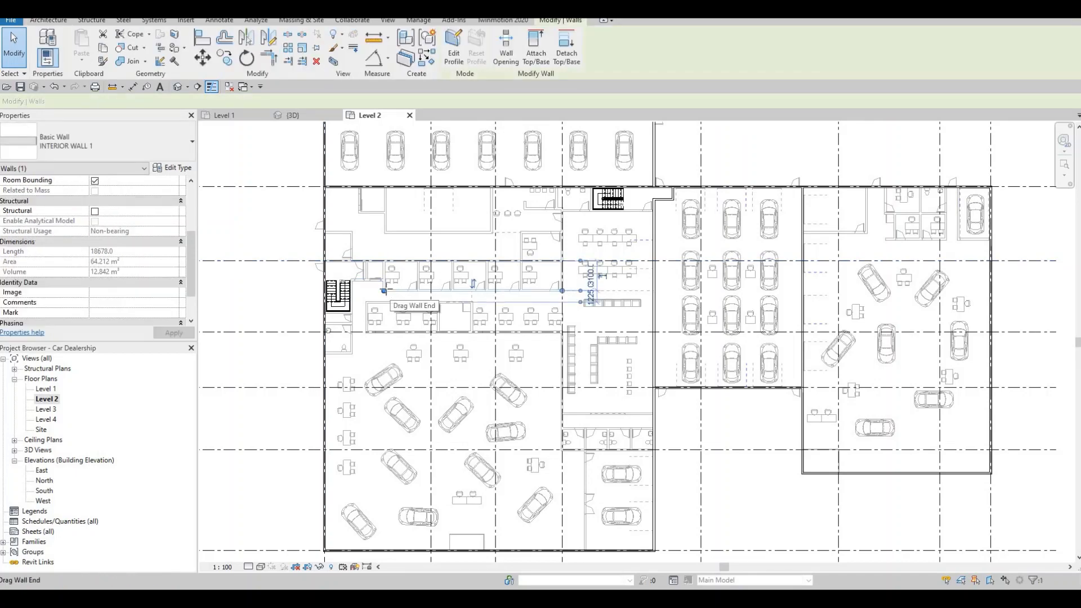
key("w")
key("a")
scroll(338, 322, "up", 5)
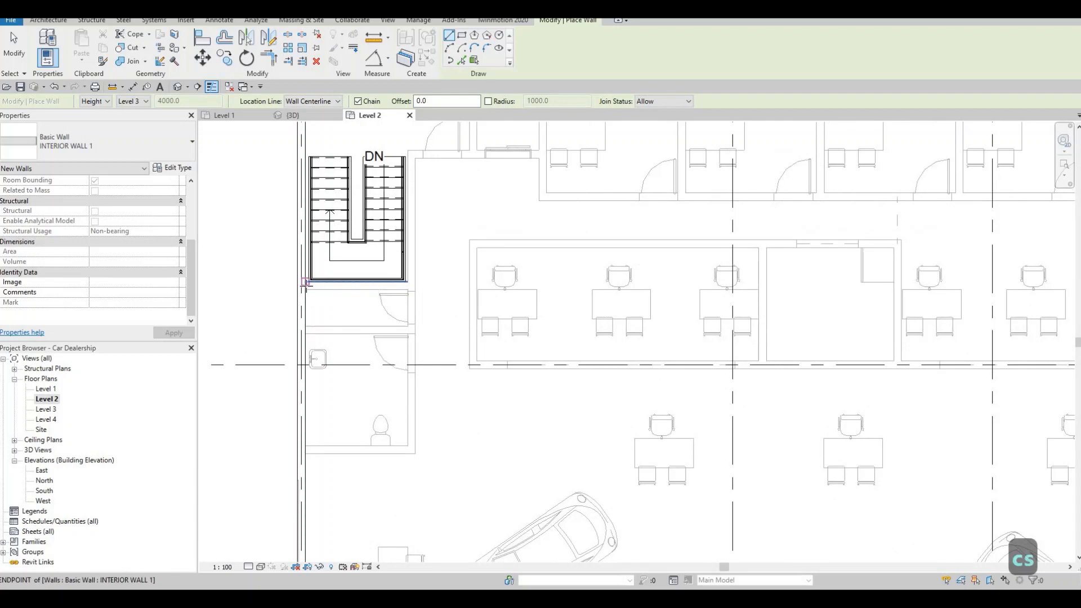
left_click(306, 282)
scroll(306, 281, "up", 3)
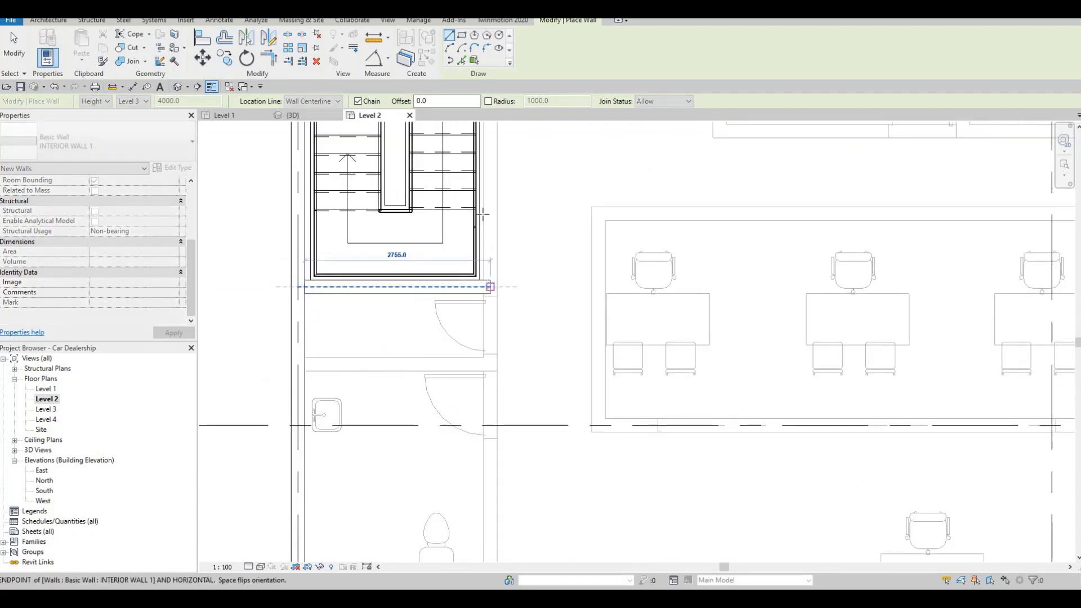
scroll(458, 241, "down", 4)
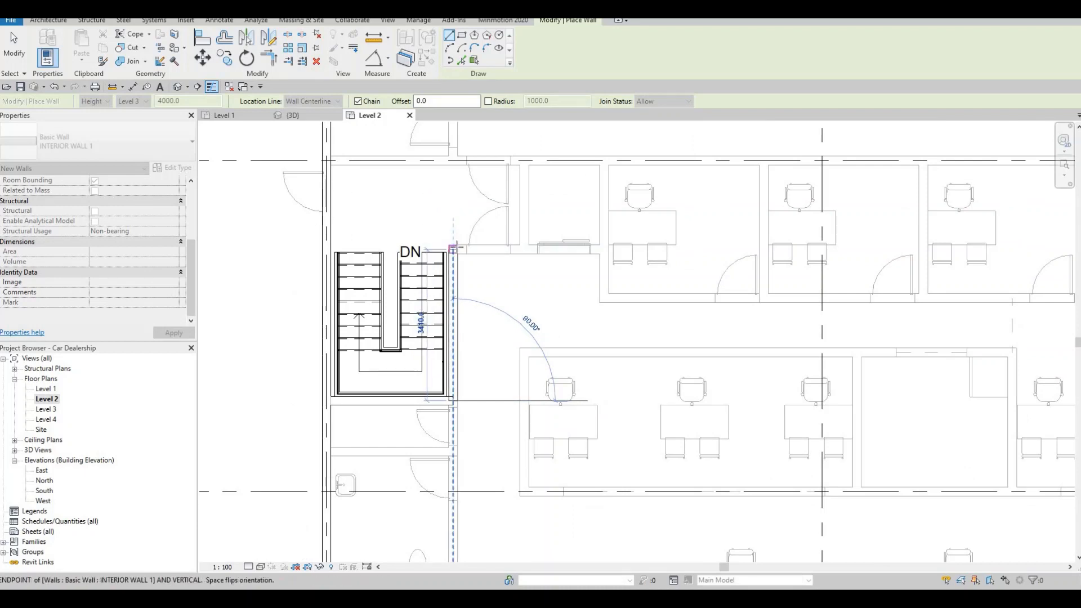
left_click(490, 243)
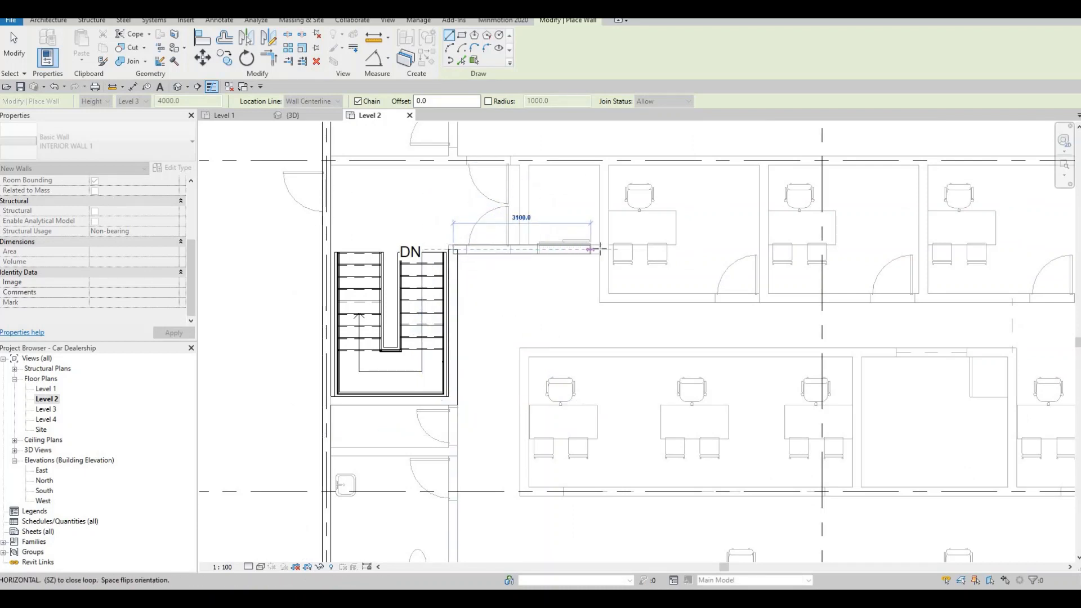
left_click(601, 249)
key("Escape")
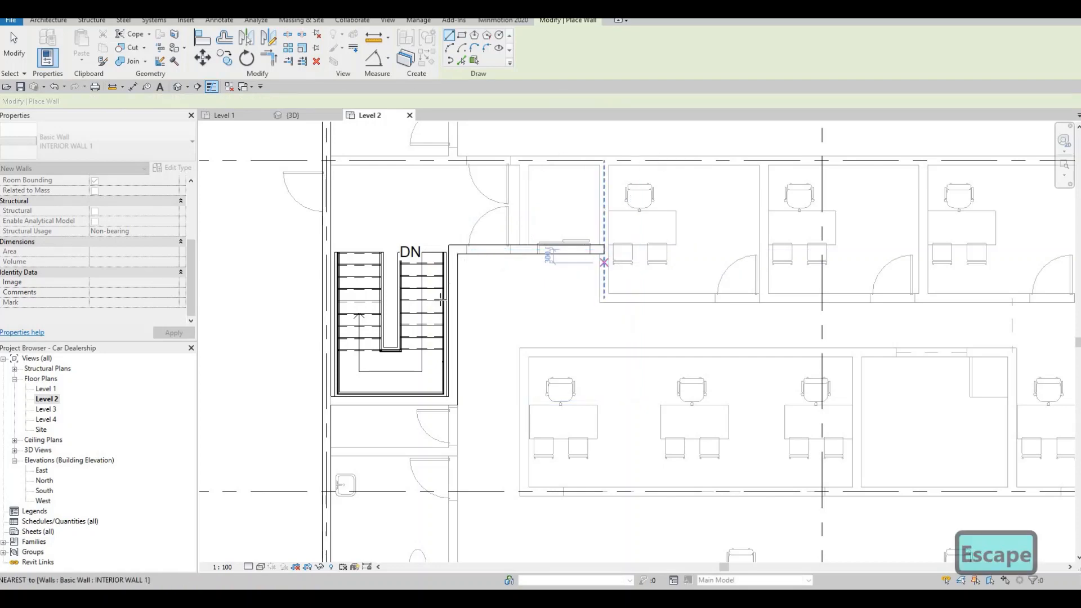
Step: Draw an interior wall from the grid line at the first office about 5410 mm south, turning east for about 13700 mm
scroll(452, 277, "down", 2)
scroll(452, 277, "down", 2)
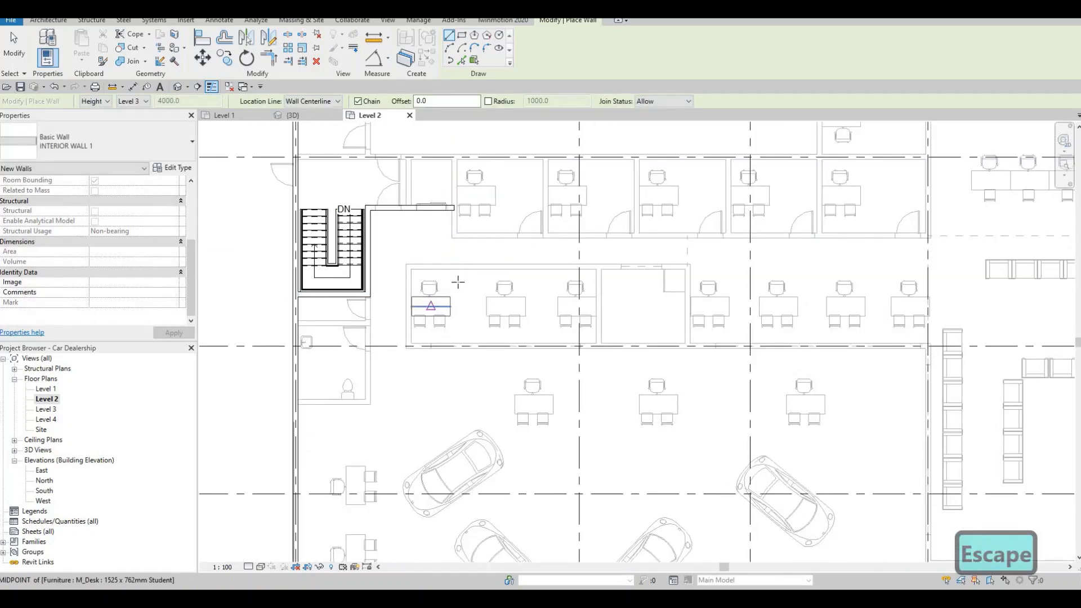
scroll(421, 286, "down", 1)
middle_click_drag(420, 286, 409, 321)
scroll(440, 209, "up", 3)
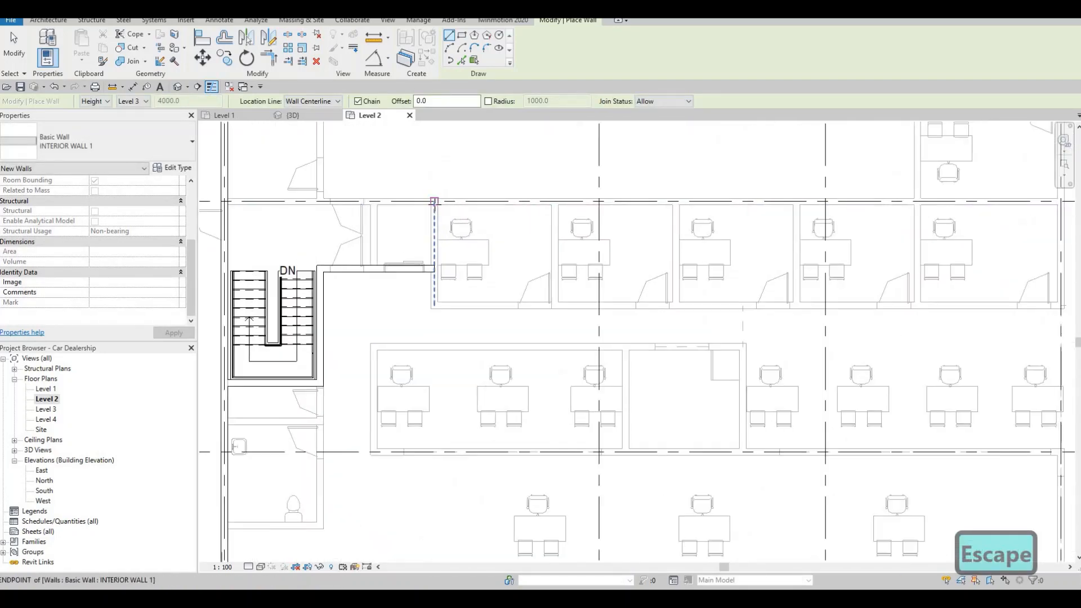
left_click(435, 204)
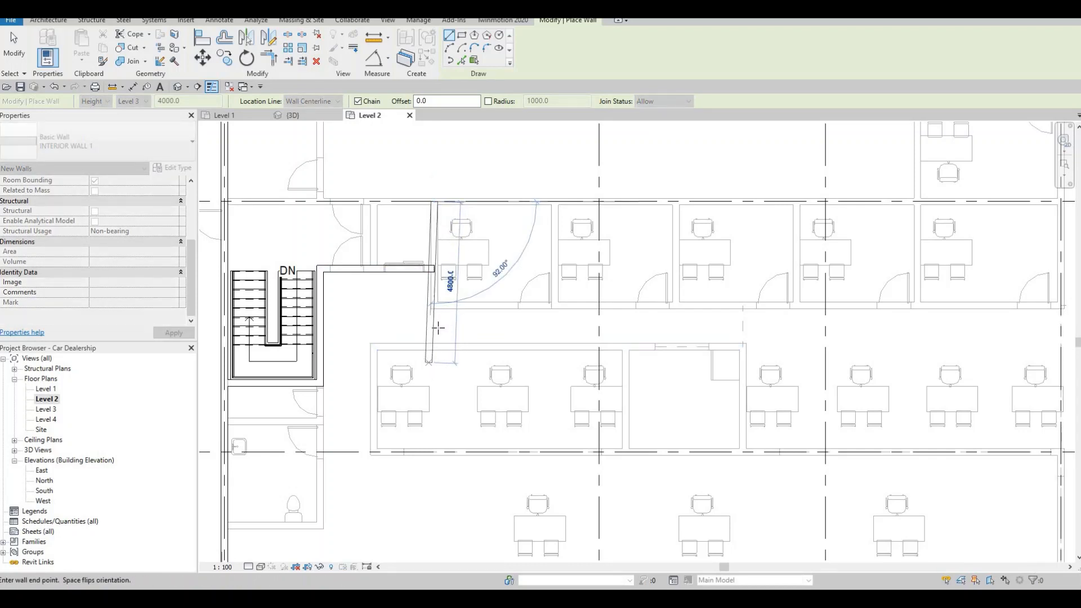
middle_click_drag(438, 328, 427, 280)
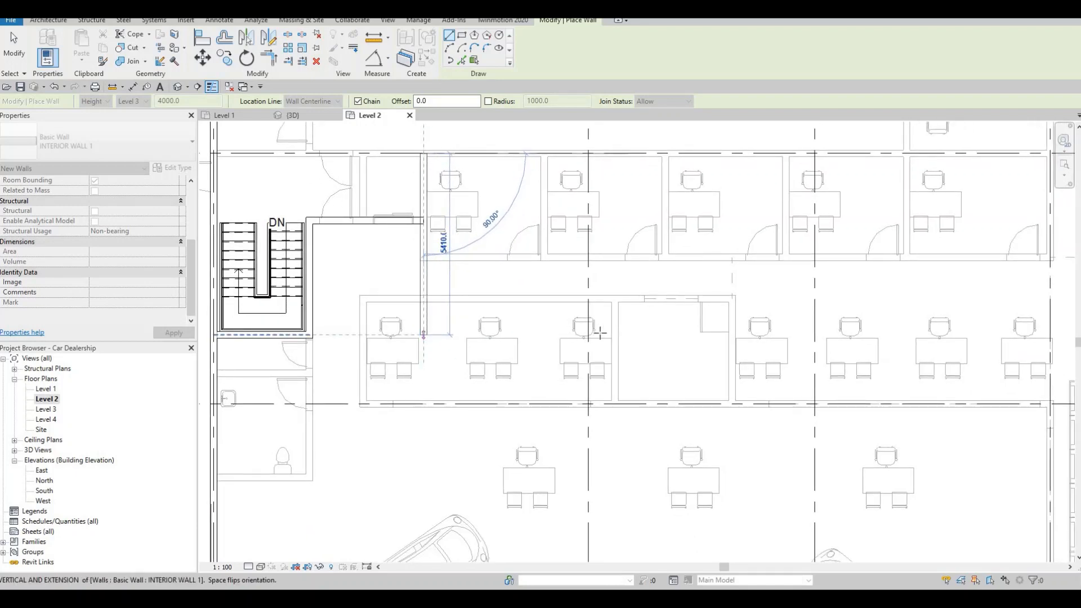
left_click(605, 334)
middle_click_drag(852, 333, 652, 319)
scroll(651, 319, "down", 1)
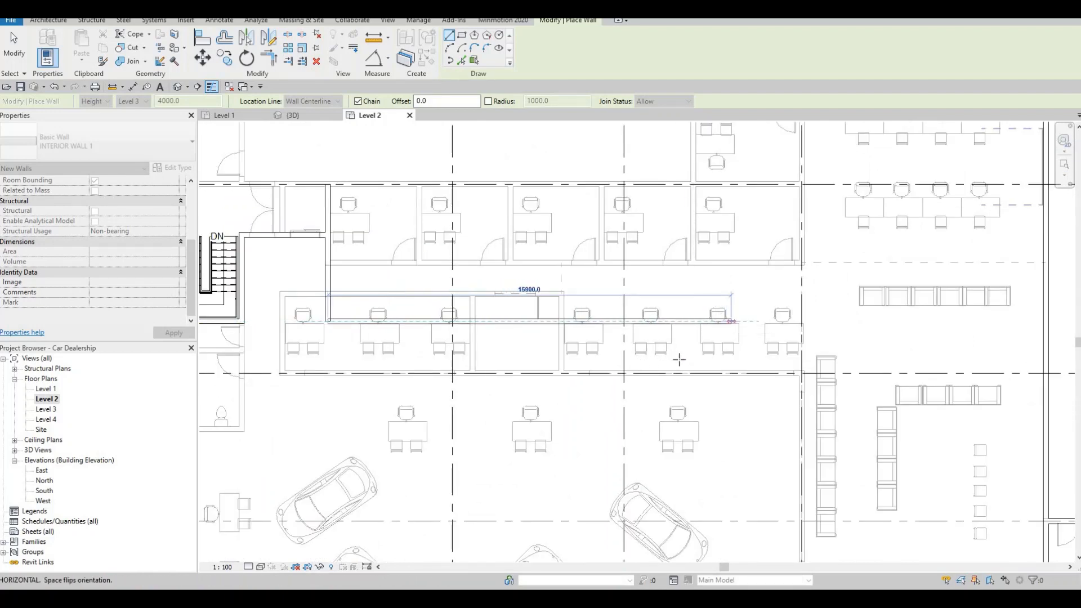
middle_click_drag(763, 317, 662, 402)
scroll(686, 364, "down", 2)
scroll(689, 390, "down", 1)
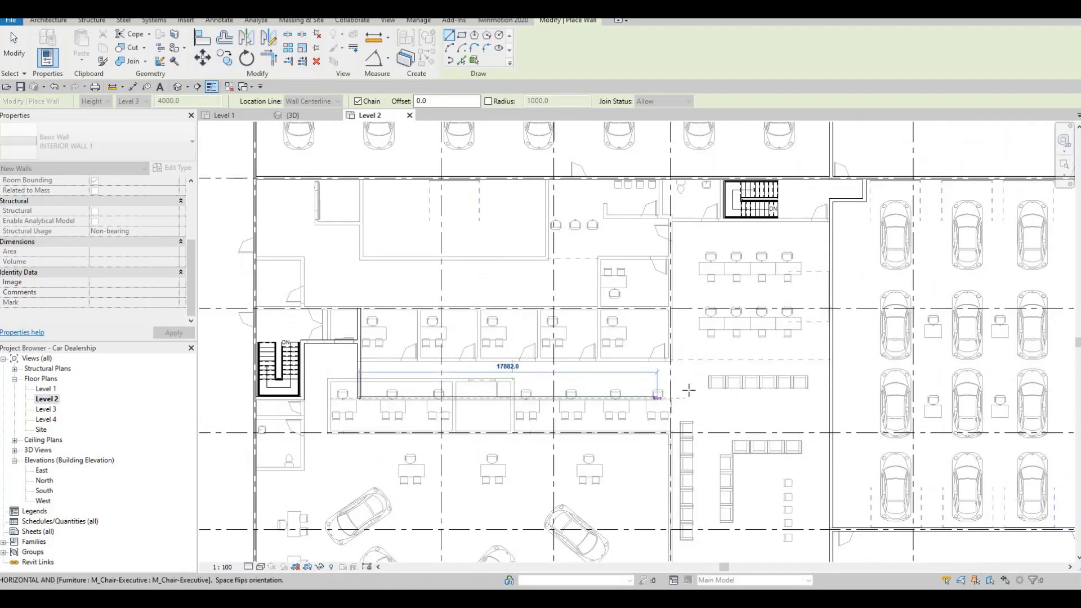
left_click(587, 399)
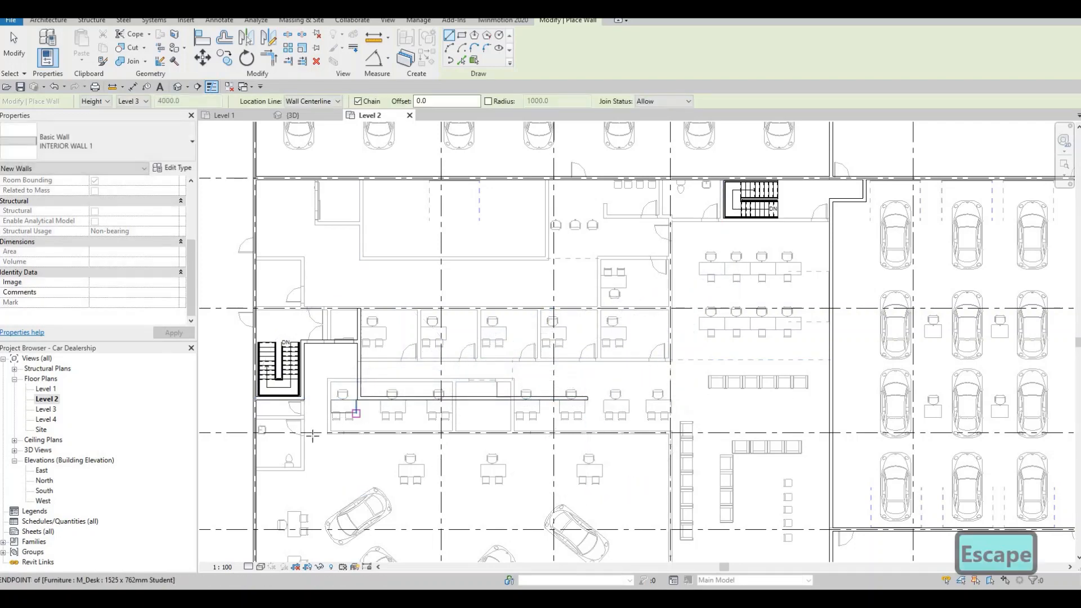
Step: Draw an interior wall south from the stair enclosure's southeast corner and turn it east for about 4300 mm
scroll(315, 433, "up", 3)
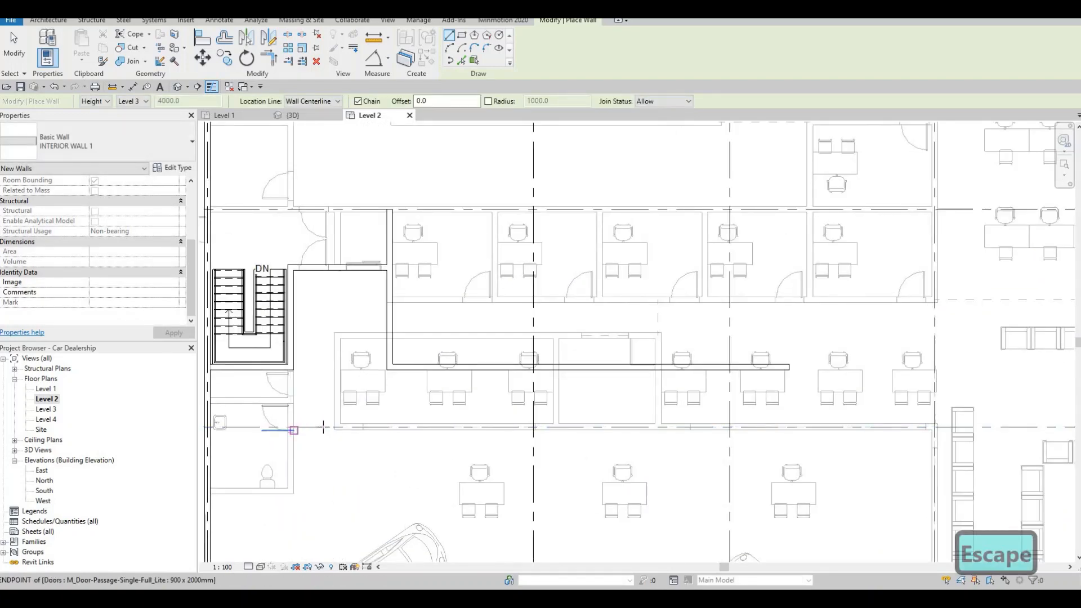
scroll(295, 423, "up", 2)
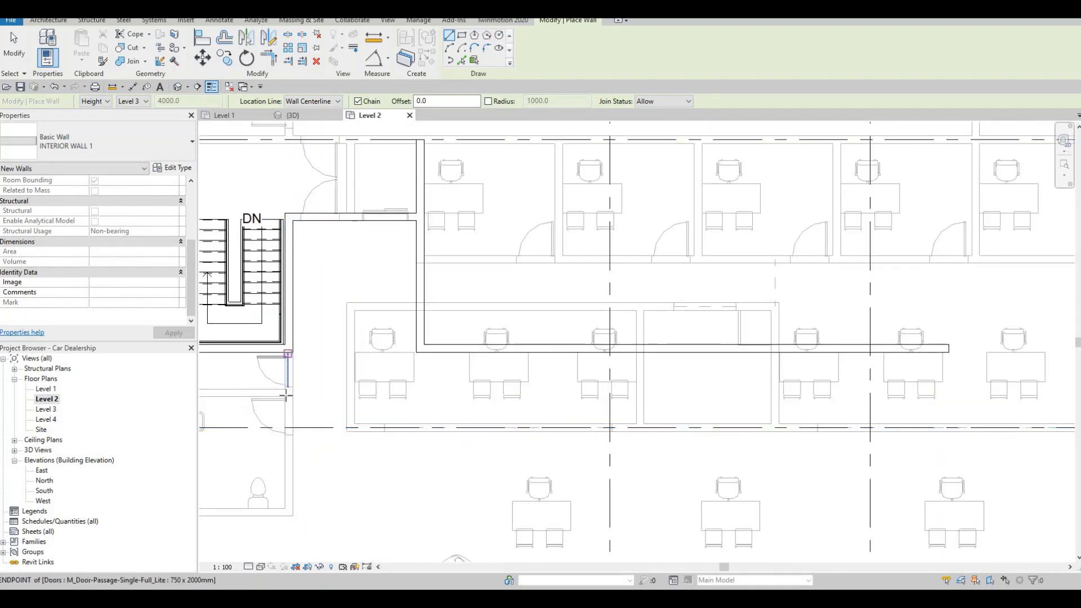
left_click(286, 396)
left_click(288, 431)
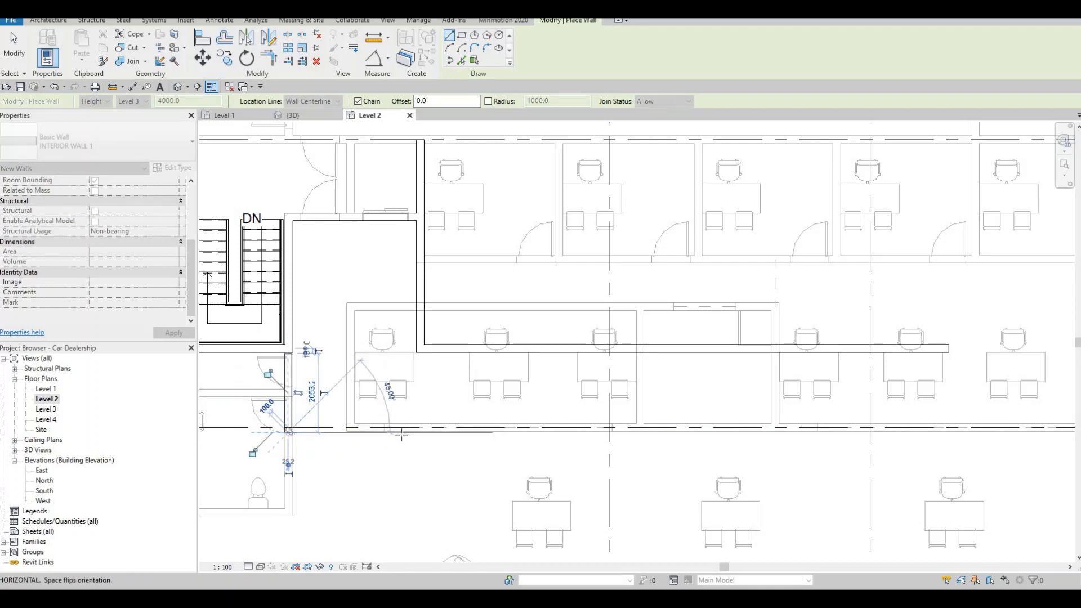
left_click(454, 433)
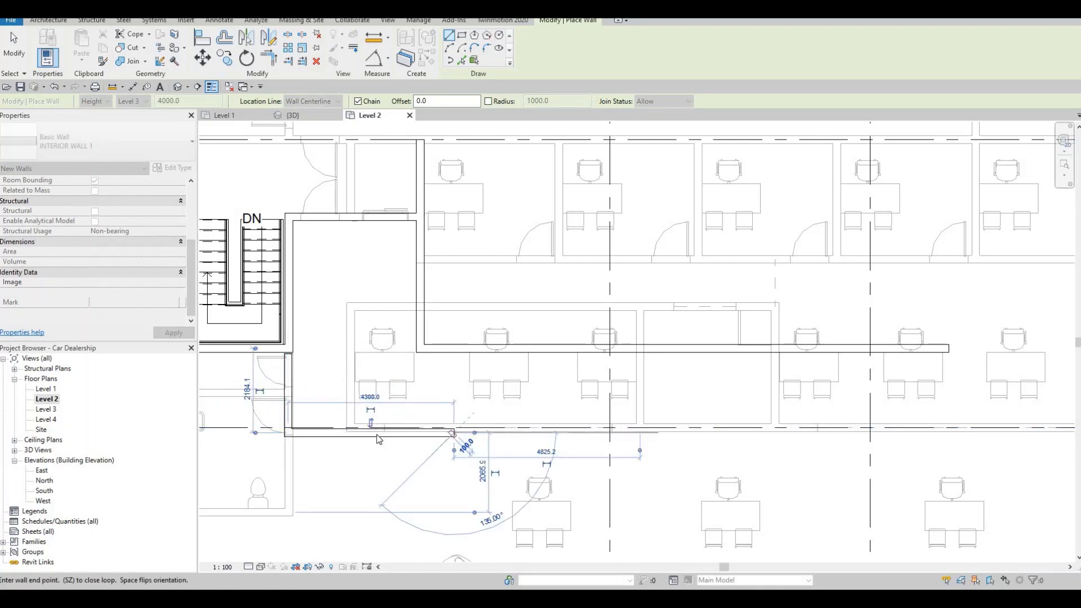
key("Escape")
key("Escape")
key("Escape")
Step: Align the new lower wall's north face with the inner face of the Level 1 office wall below it
scroll(375, 437, "up", 4)
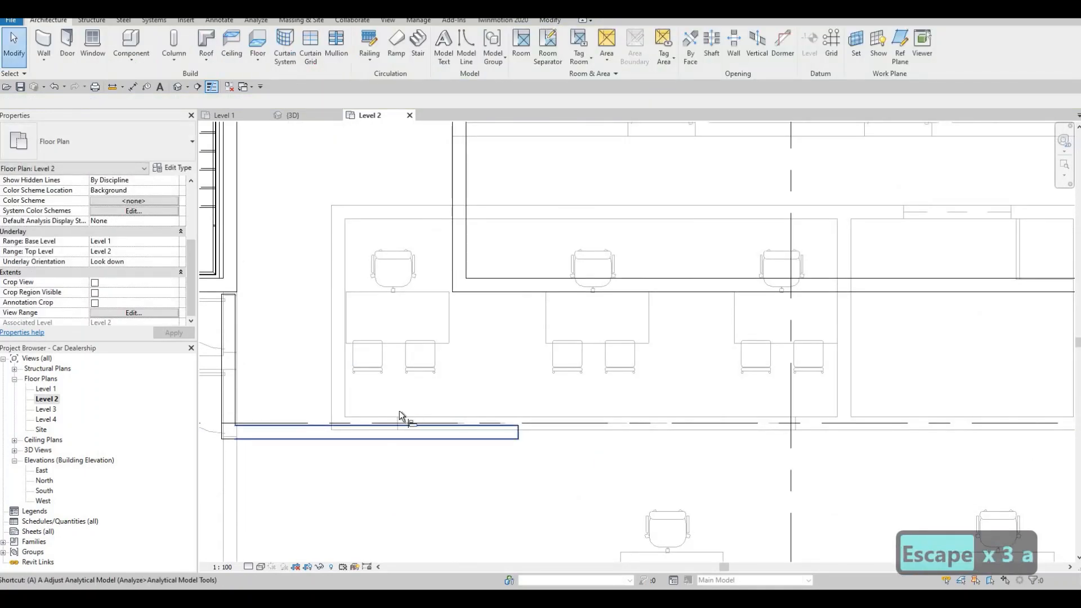
key("l")
left_click(378, 423)
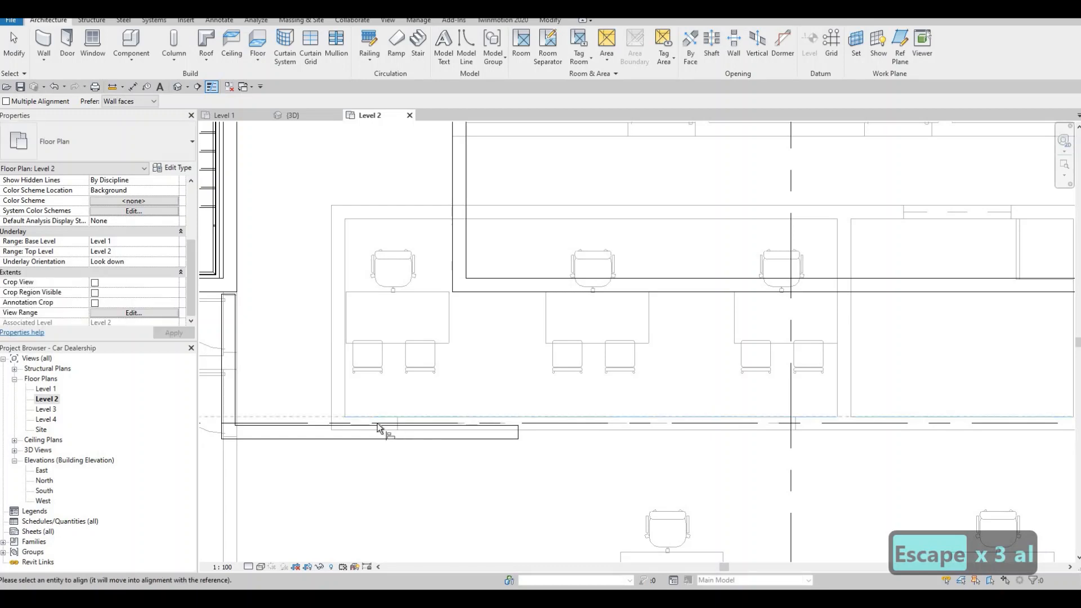
left_click(344, 424)
middle_click_drag(537, 386, 495, 398)
scroll(495, 398, "down", 2)
middle_click_drag(479, 340, 451, 342)
key("Escape")
key("Escape")
Step: Set the distance between the long upper corridor wall and the office wall face south of it to 2000 mm
left_click(472, 340)
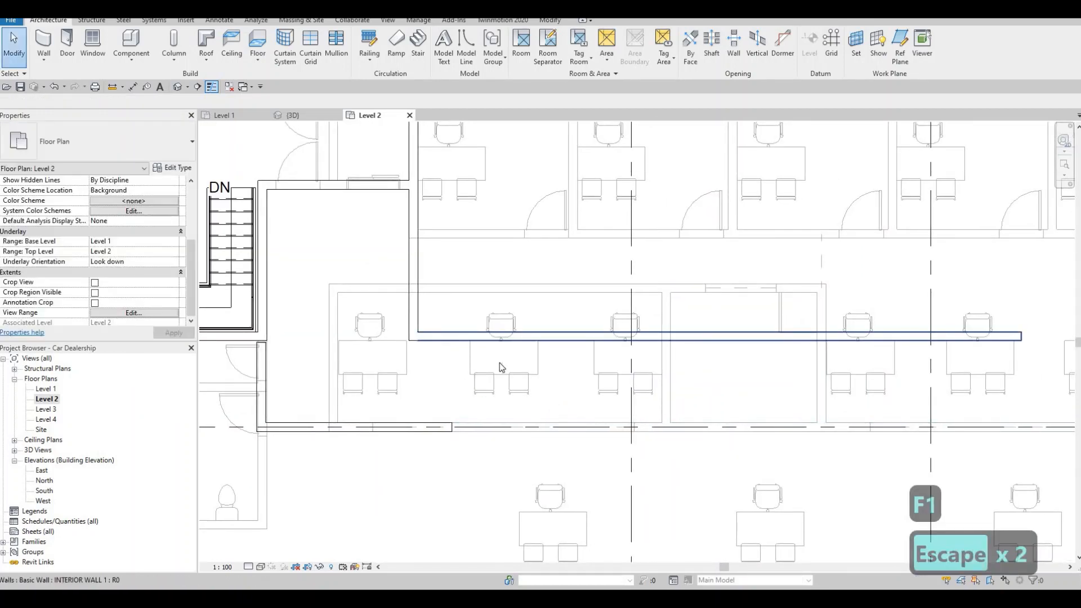
middle_click_drag(827, 409, 751, 402)
scroll(770, 373, "down", 2)
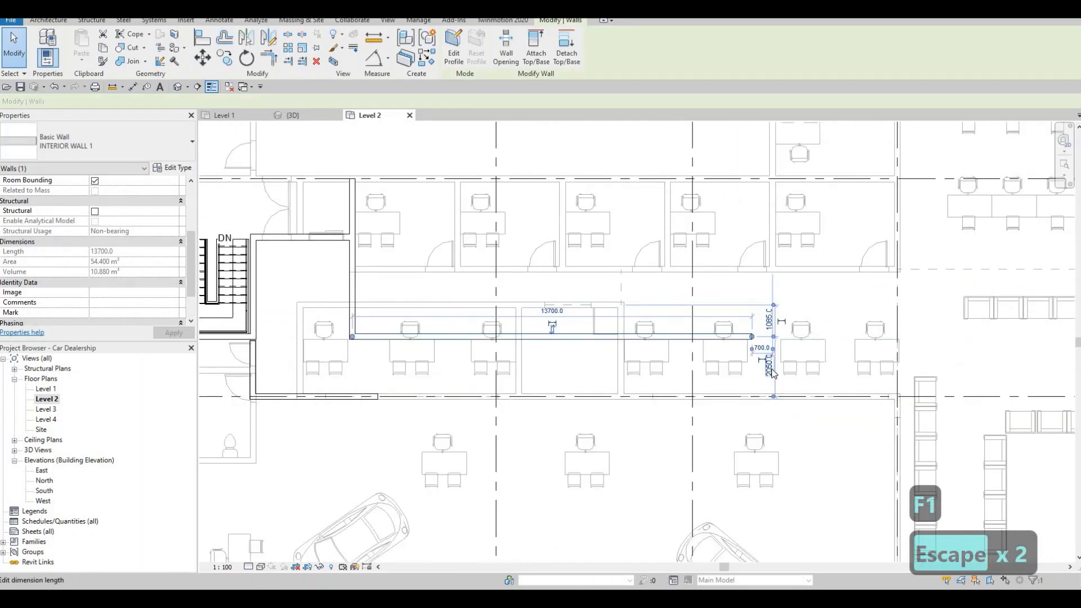
scroll(773, 374, "up", 2)
left_click(771, 353)
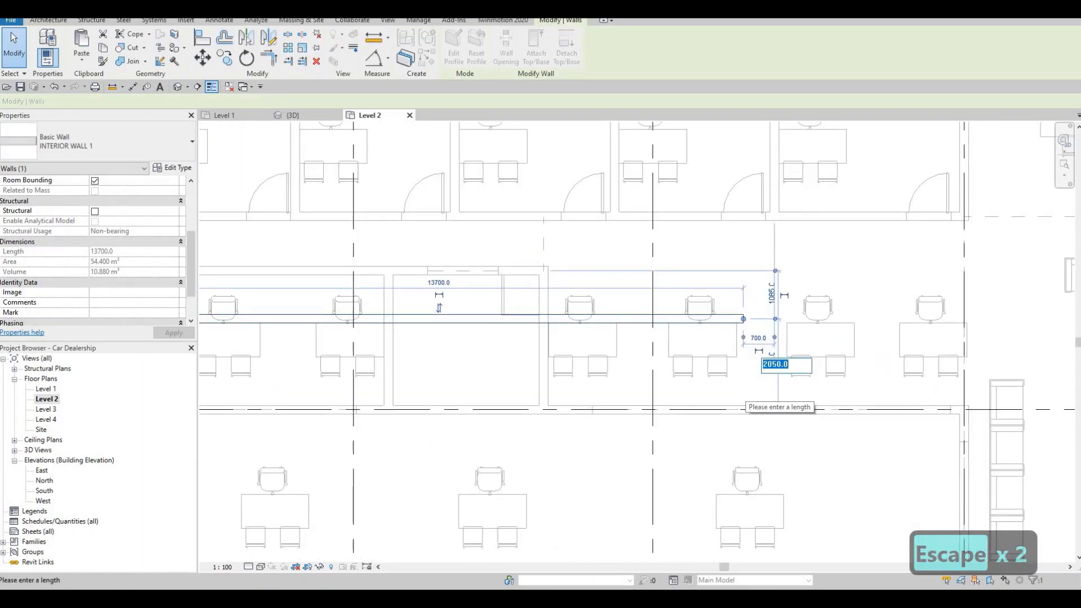
type("2000")
key("Return")
key("Escape")
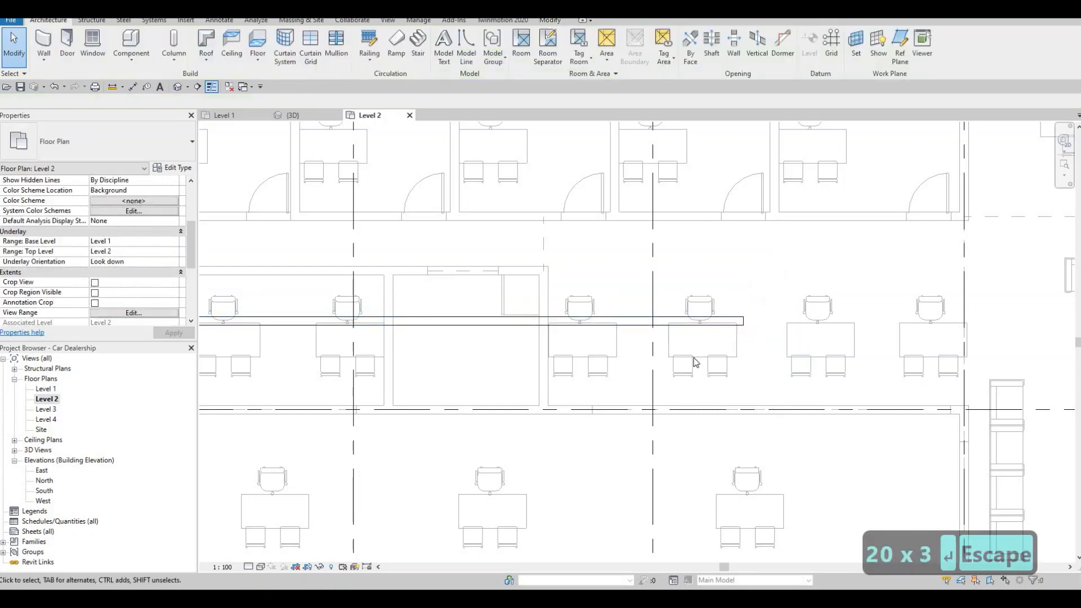
key("Escape")
Step: Extend the lower corridor wall's east end to the vertical grid line at the east end of the offices
scroll(710, 366, "down", 3)
middle_click_drag(382, 395, 393, 377)
key("Escape")
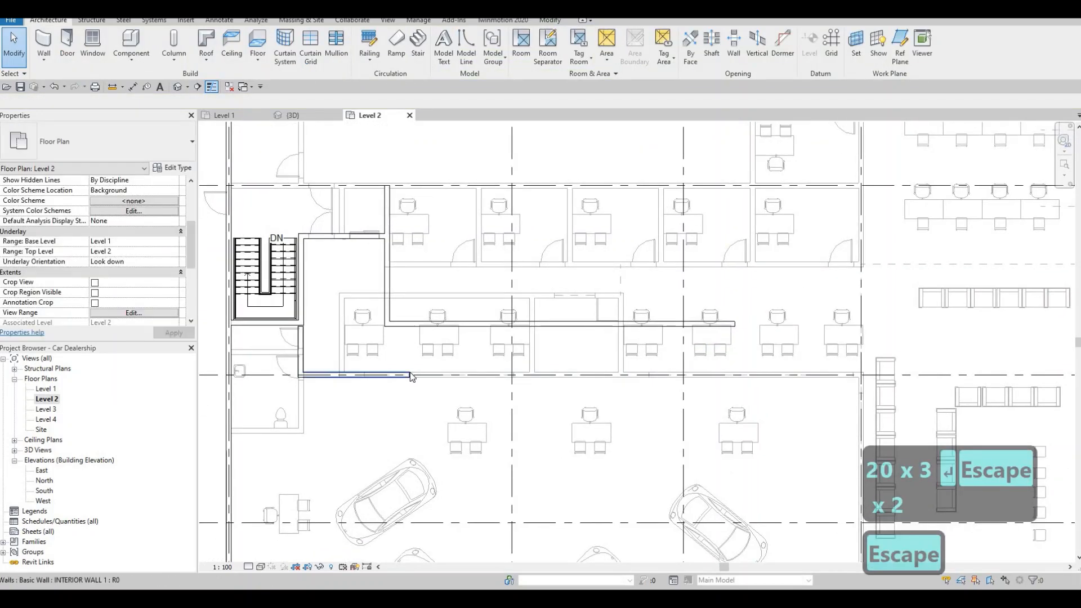
left_click(412, 375)
left_click_drag(410, 375, 855, 373)
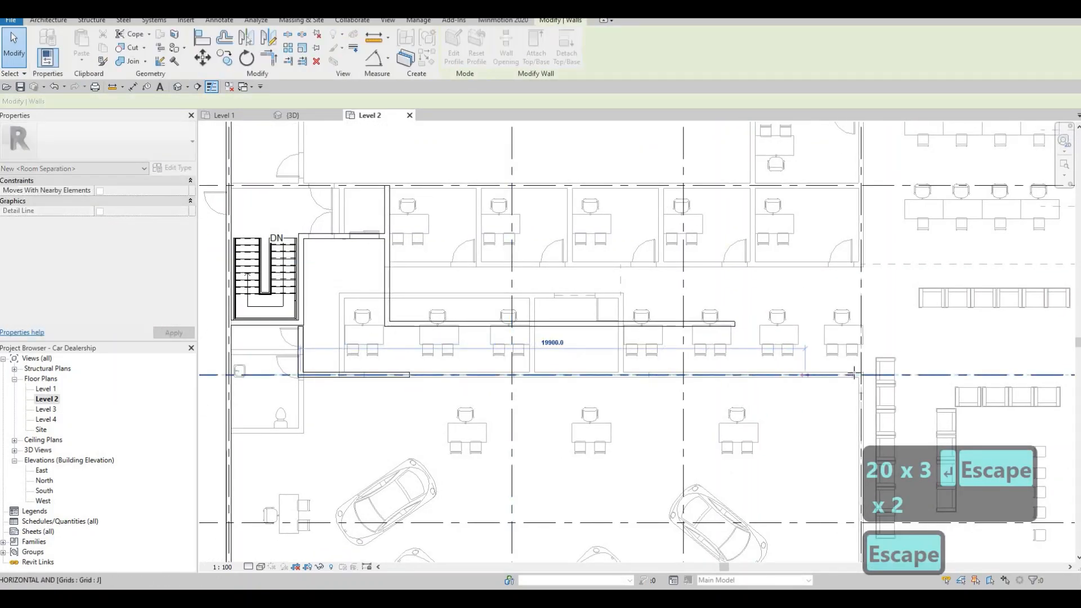
key("Escape")
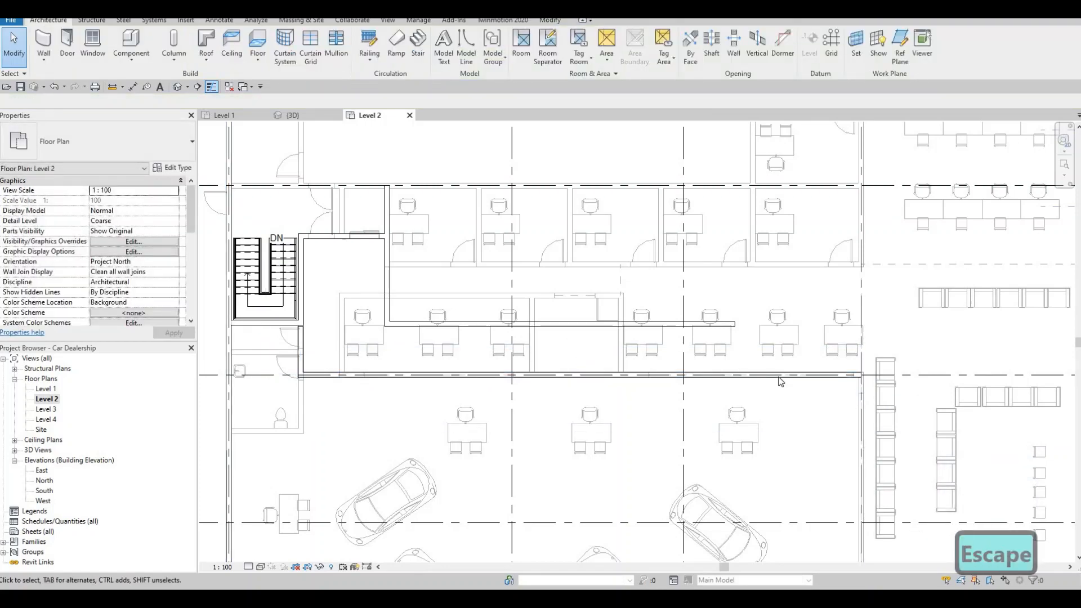
Step: Extend the upper corridor wall's east end to the same vertical grid line as the lower corridor wall
scroll(799, 401, "down", 2)
middle_click_drag(800, 401, 656, 327)
scroll(729, 369, "down", 1)
scroll(660, 325, "down", 1)
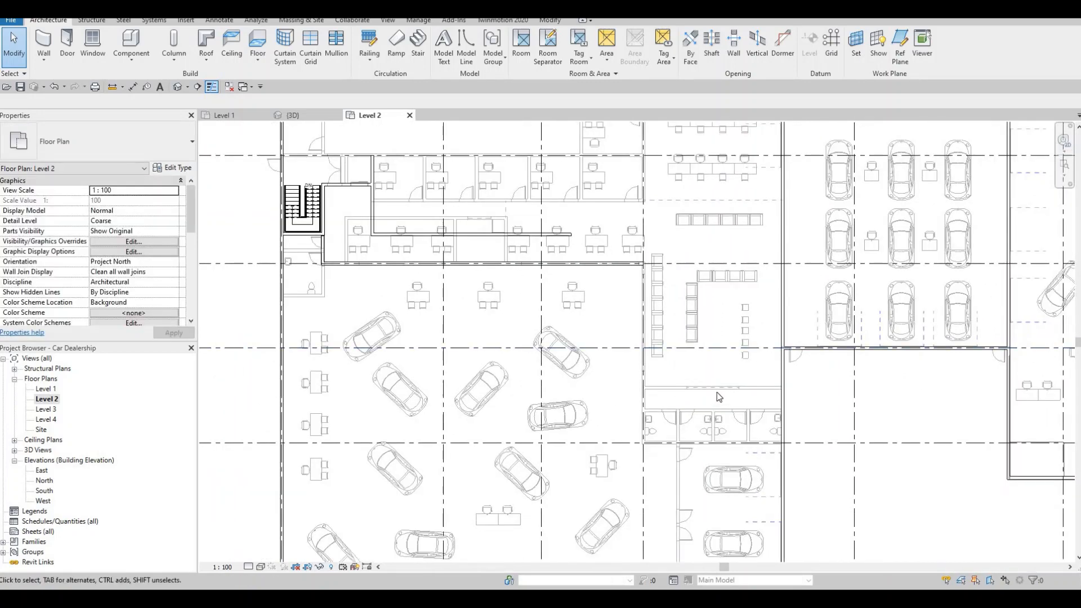
middle_click_drag(719, 397, 684, 397)
key("Escape")
scroll(687, 391, "up", 1)
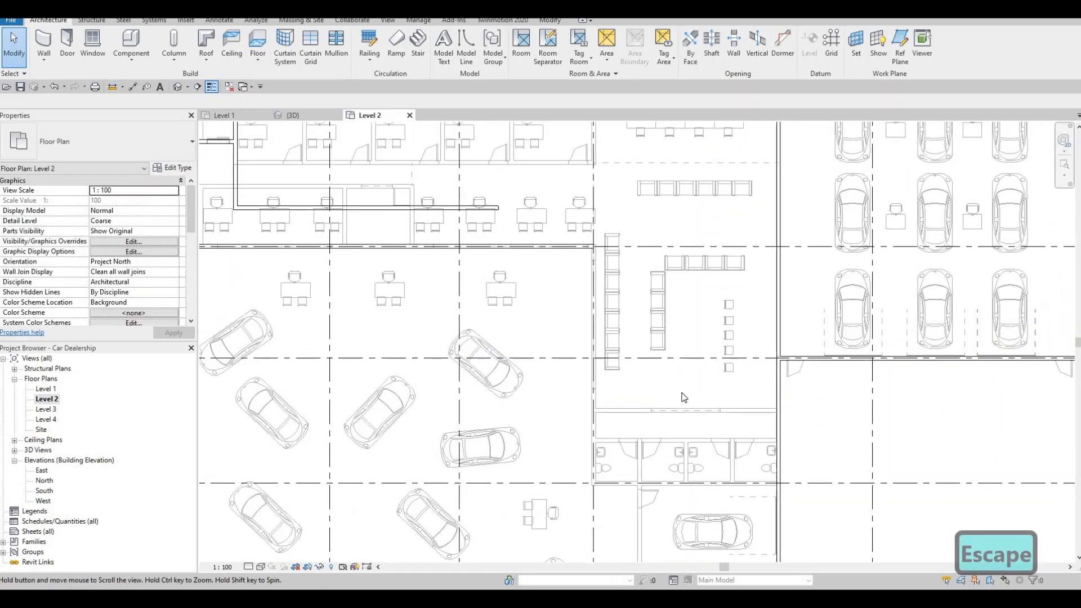
scroll(648, 344, "down", 2)
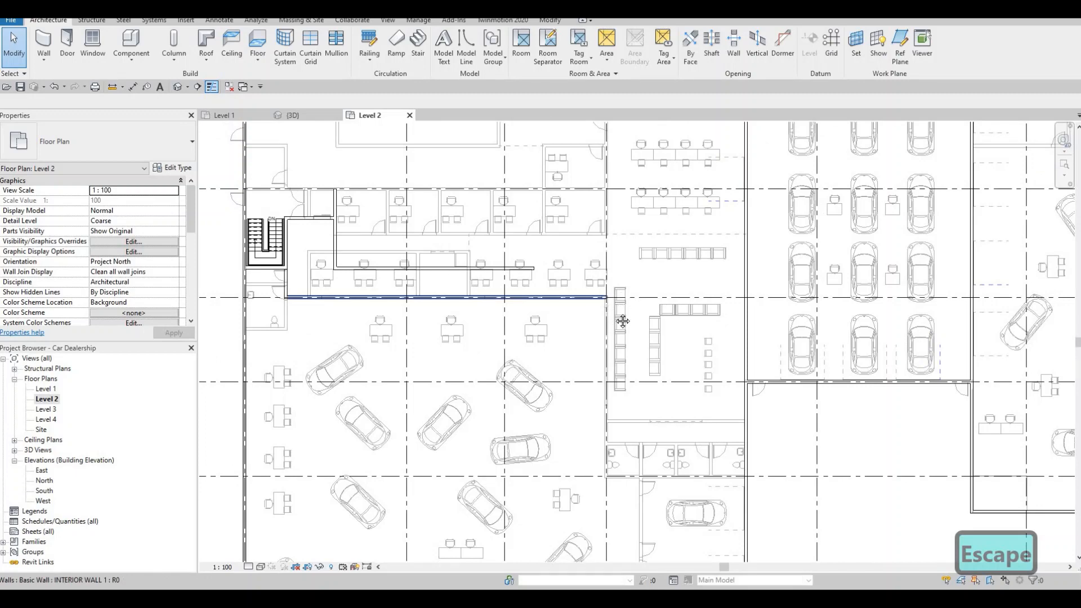
middle_click_drag(622, 321, 619, 385)
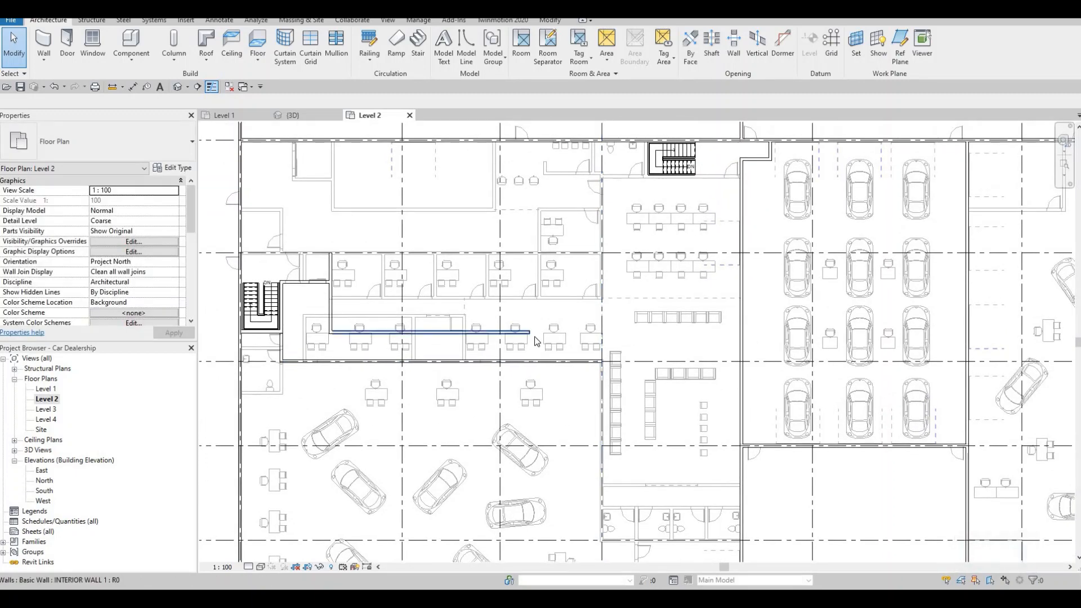
left_click(533, 335)
left_click_drag(530, 333, 642, 321)
key("Escape")
Step: Draw an INTERIOR WALL 1 wall along the grid line north of the offices from the west exterior wall to grid 4, turning south to the corridor wall's end
middle_click_drag(517, 306, 531, 313)
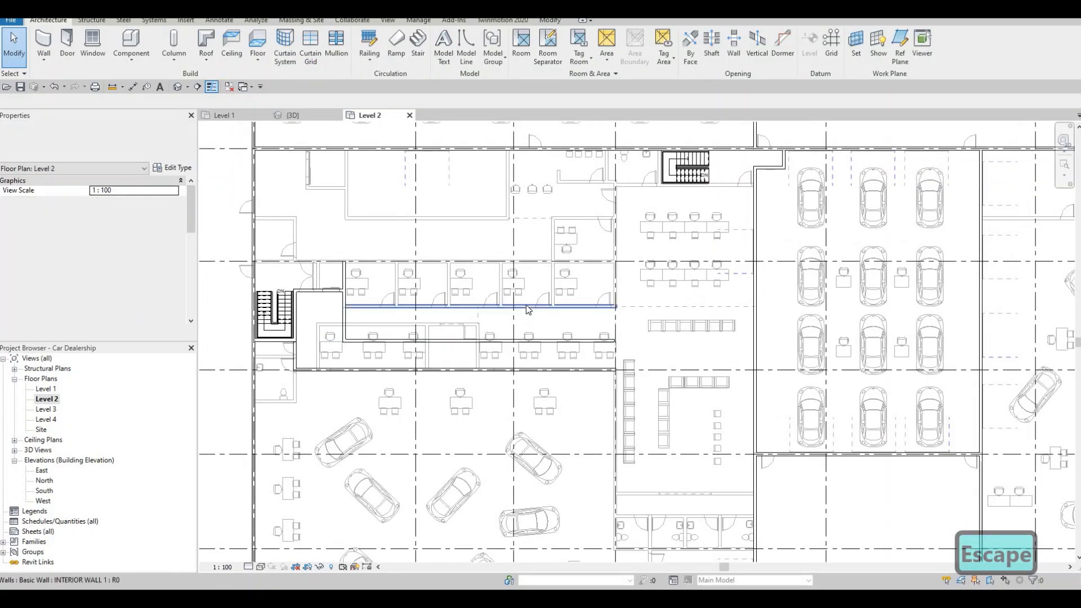
middle_click_drag(463, 317, 478, 319)
middle_click_drag(381, 292, 411, 314)
key("Escape")
scroll(400, 327, "up", 2)
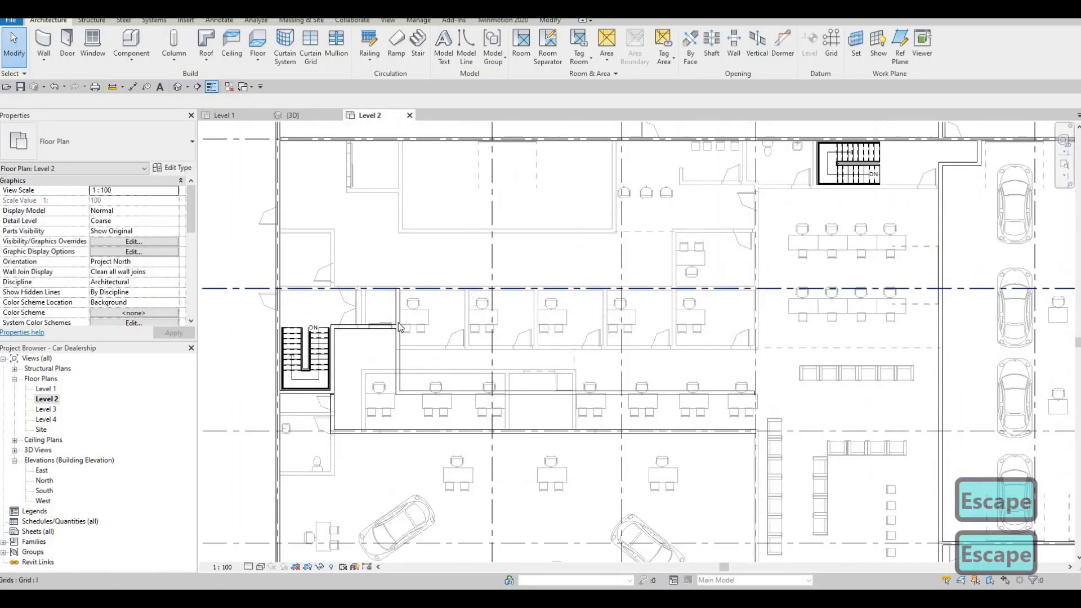
left_click(400, 321)
key("c")
key("s")
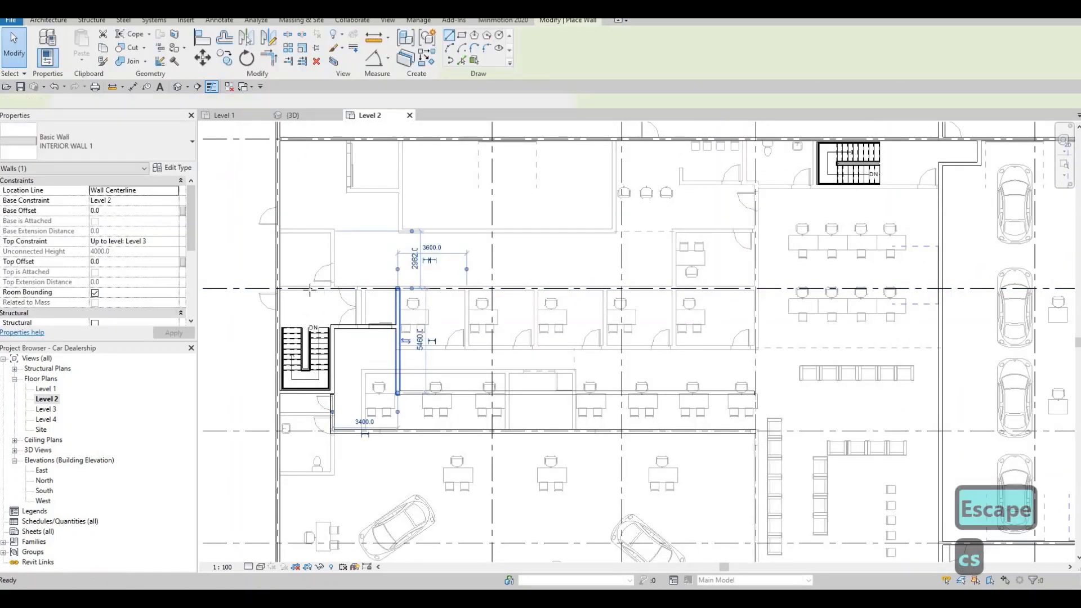
scroll(309, 290, "up", 3)
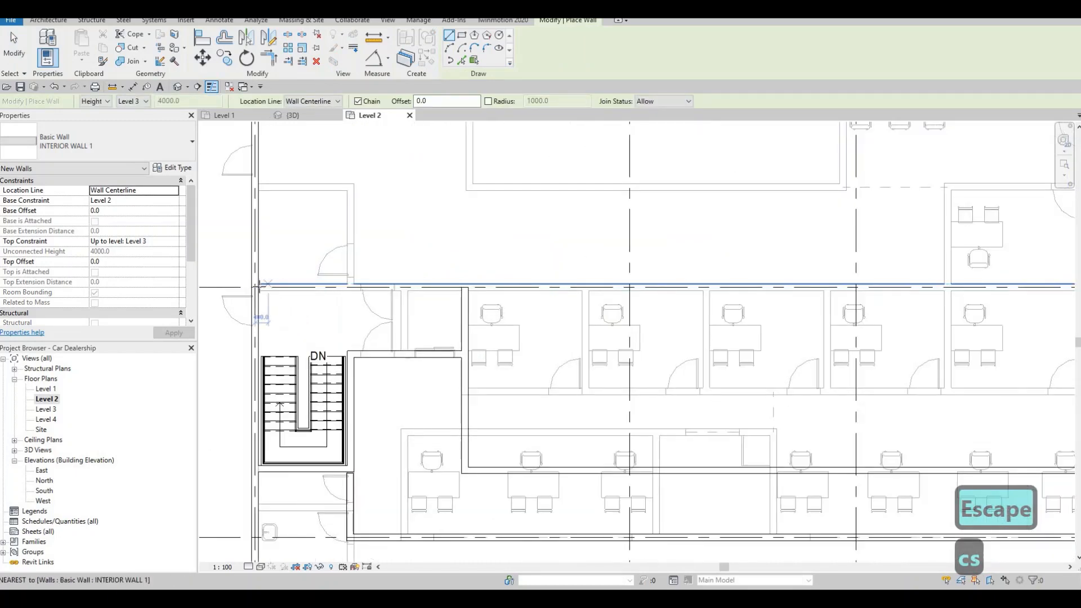
left_click(258, 283)
scroll(259, 285, "up", 2)
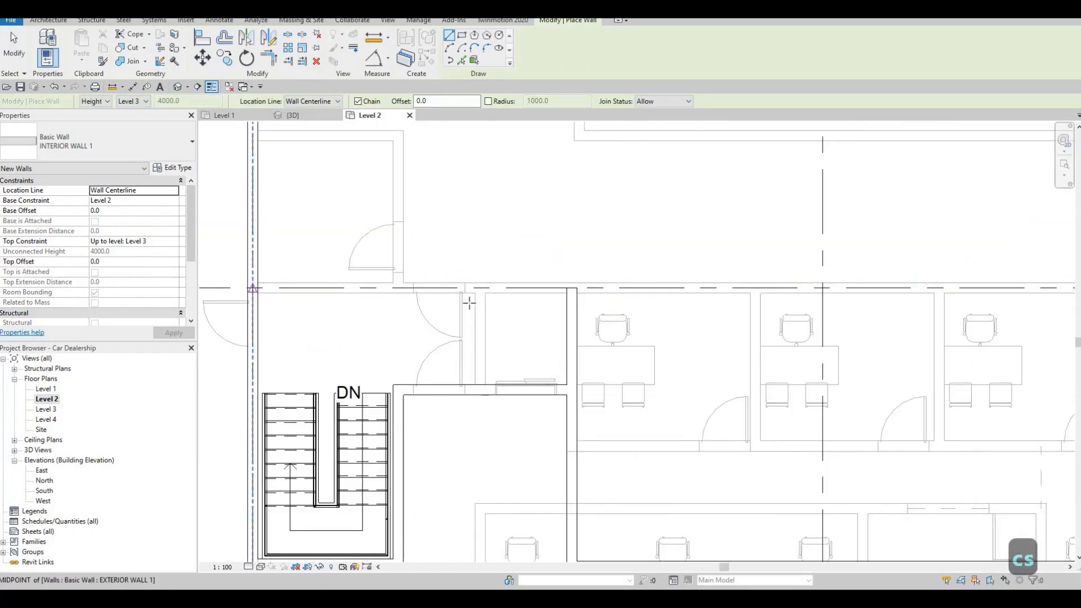
scroll(593, 300, "down", 7)
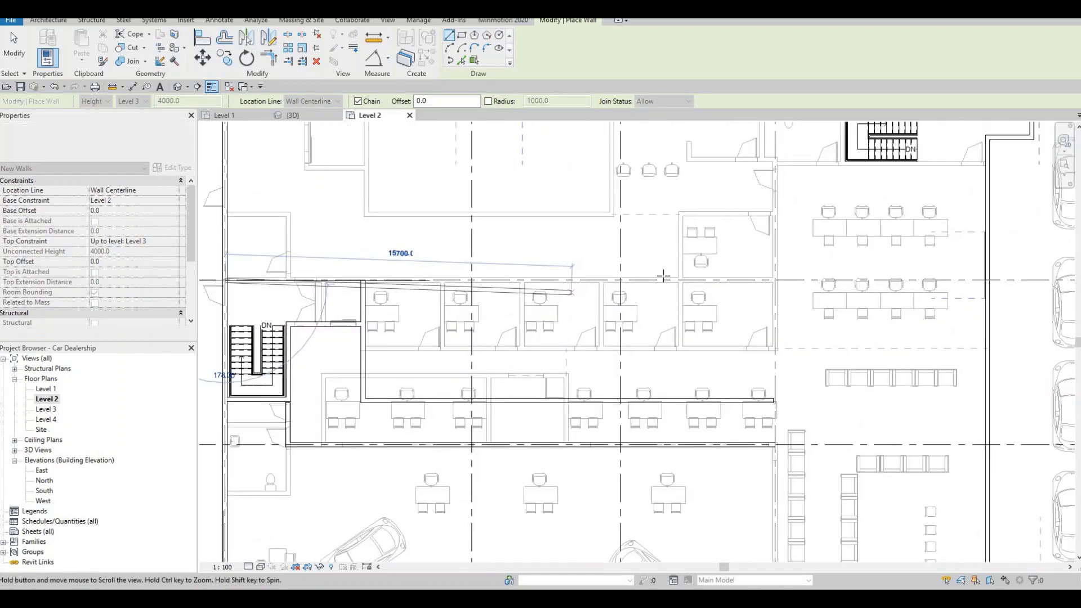
scroll(635, 285, "up", 4)
left_click(682, 270)
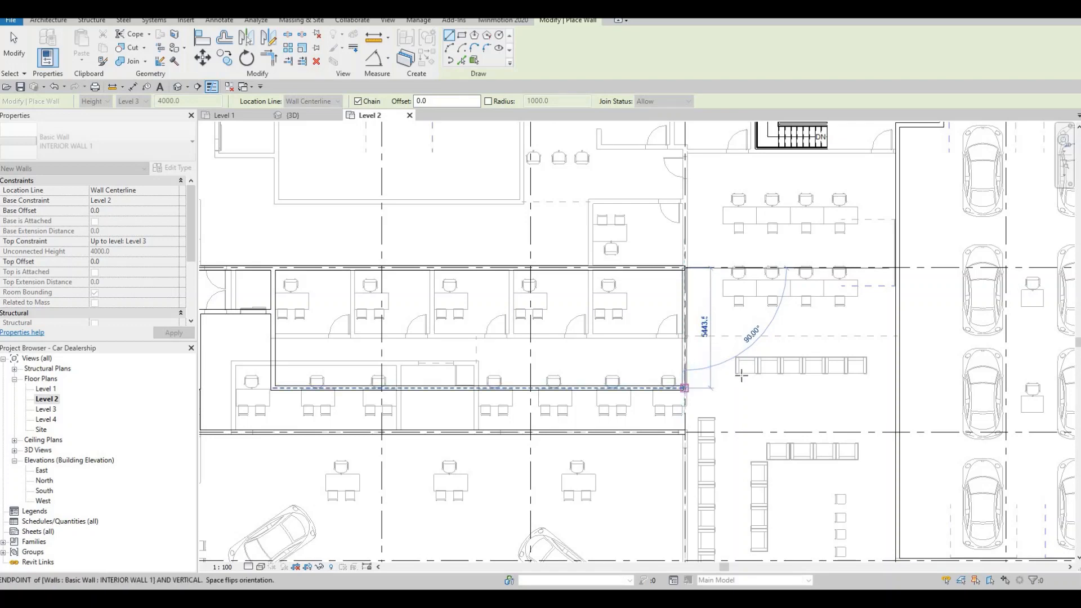
key("Escape")
Step: Enclose the eastern stairs with INTERIOR WALL 1 walls, going south along the stairs' west side and east to the car display area wall
scroll(755, 402, "down", 1)
mouse_move(760, 404)
middle_mouse_down()
mouse_move(675, 378)
mouse_move(639, 382)
middle_mouse_up()
middle_click_drag(676, 351, 673, 384)
scroll(656, 337, "down", 1)
middle_click_drag(655, 298, 648, 321)
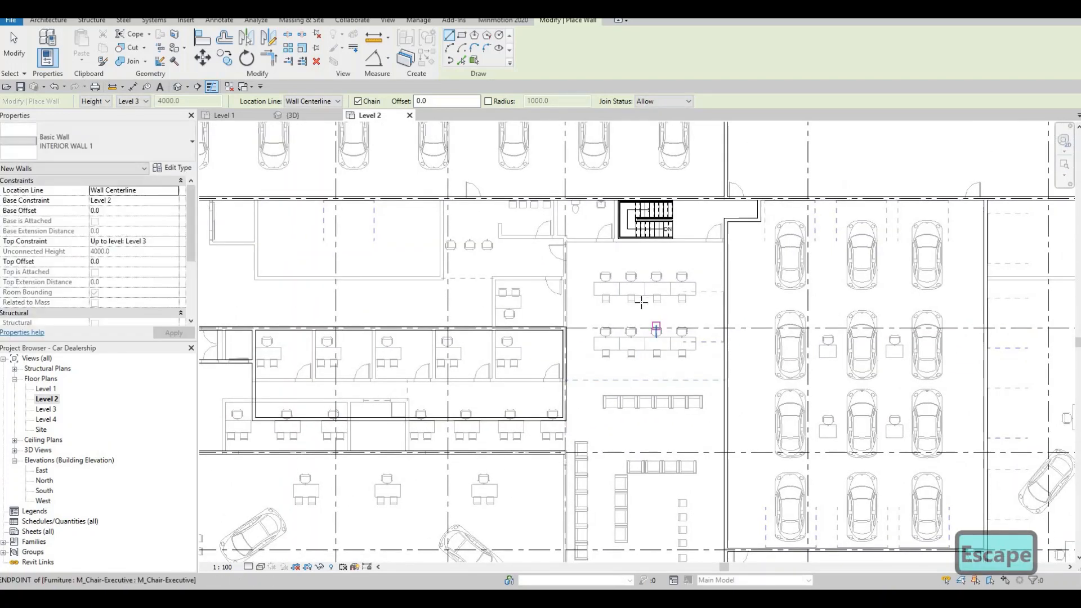
middle_click_drag(585, 290, 580, 324)
scroll(601, 237, "up", 2)
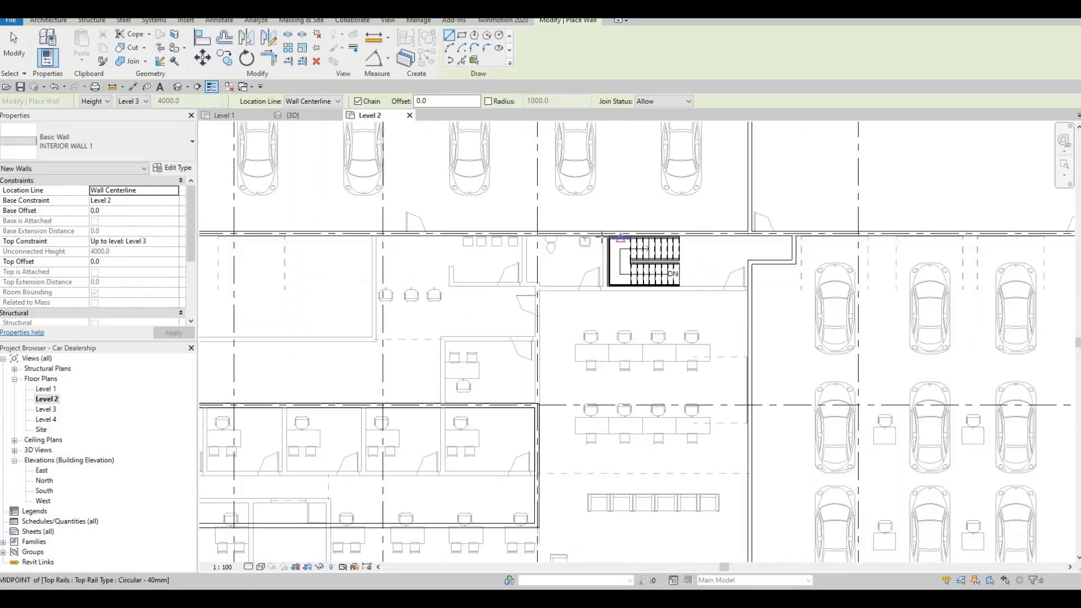
scroll(597, 231, "up", 2)
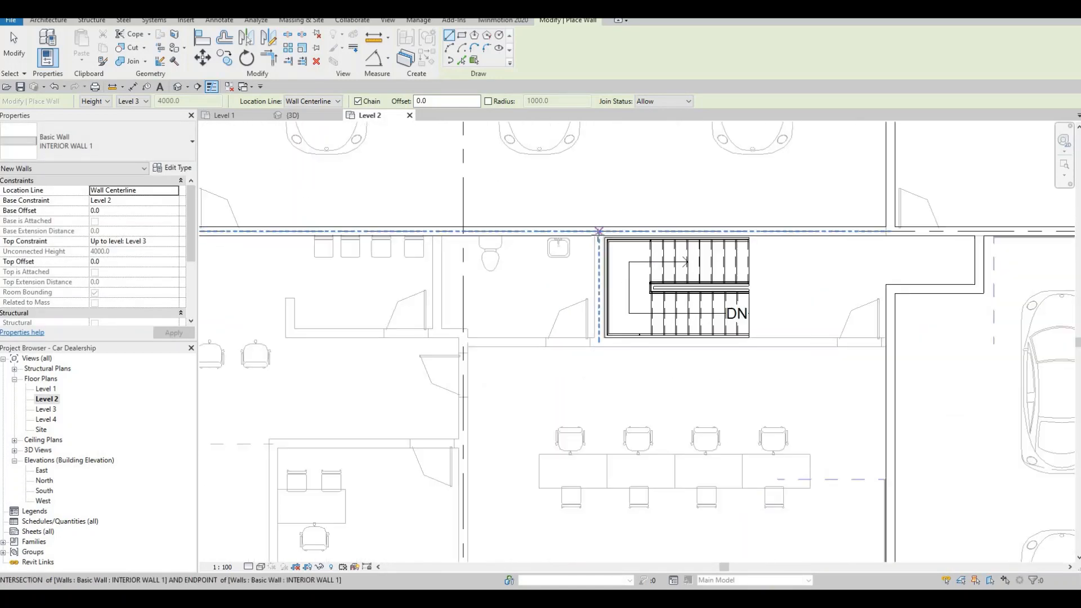
left_click(597, 232)
left_click(603, 359)
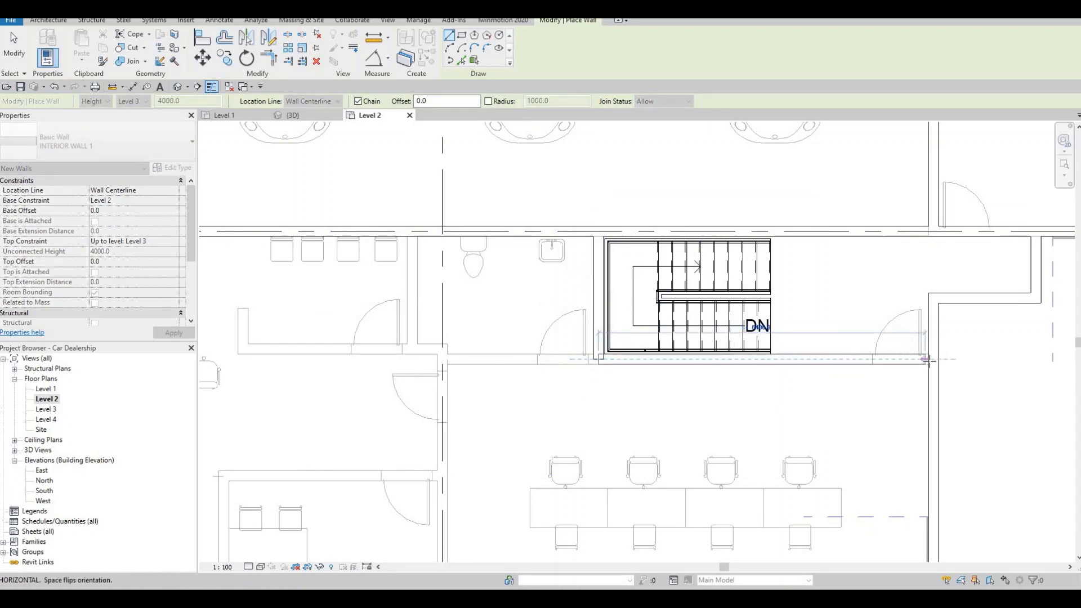
key("Escape")
Step: Draw a matching INTERIOR WALL 1 wall between the eastern stair enclosure's southwest corner and grid line 4
scroll(788, 345, "down", 4)
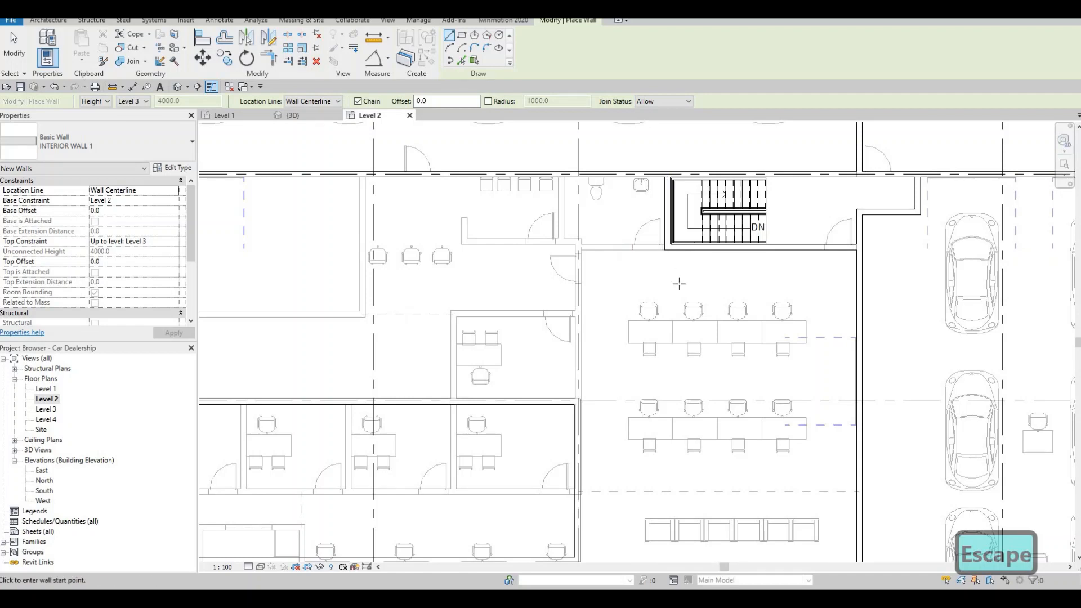
mouse_move(673, 313)
middle_mouse_down()
mouse_move(644, 330)
mouse_move(657, 323)
middle_mouse_up()
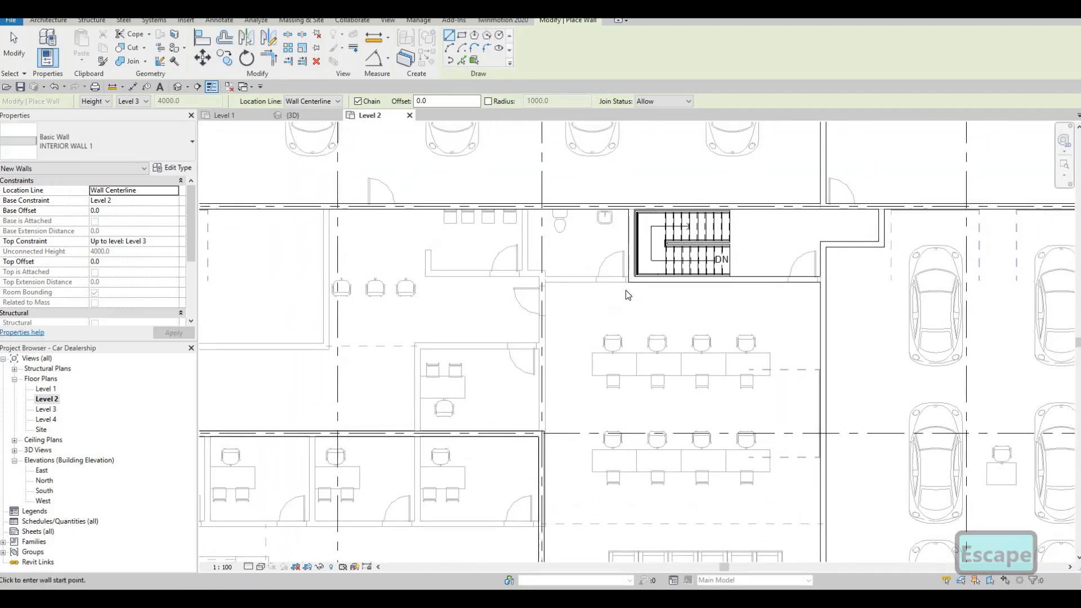
middle_click_drag(634, 288, 630, 295)
key("Escape")
scroll(621, 287, "up", 2)
left_click(631, 288)
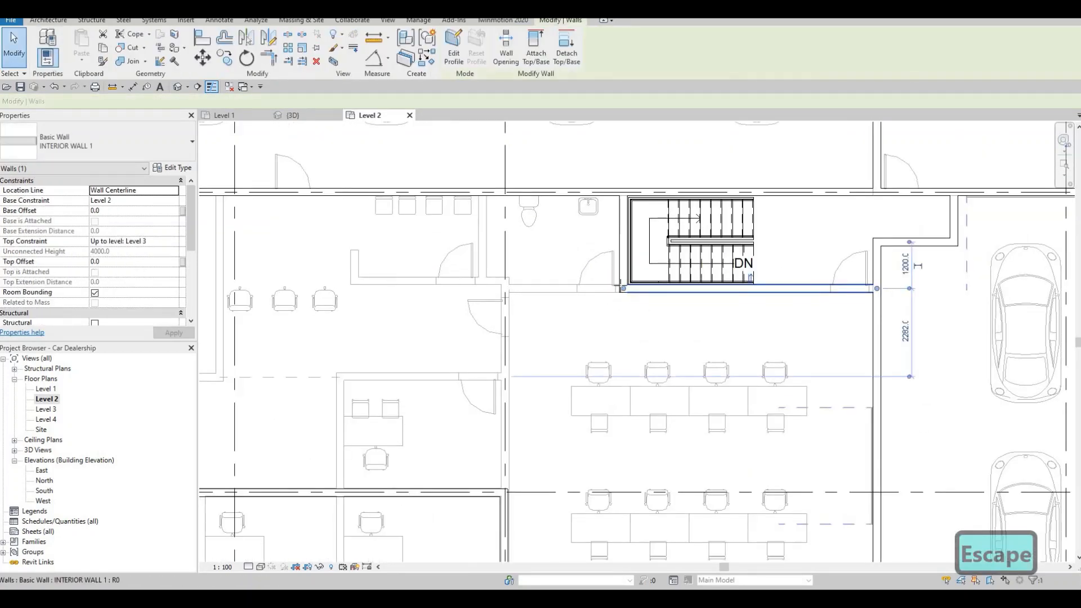
key("c")
key("s")
scroll(621, 288, "up", 2)
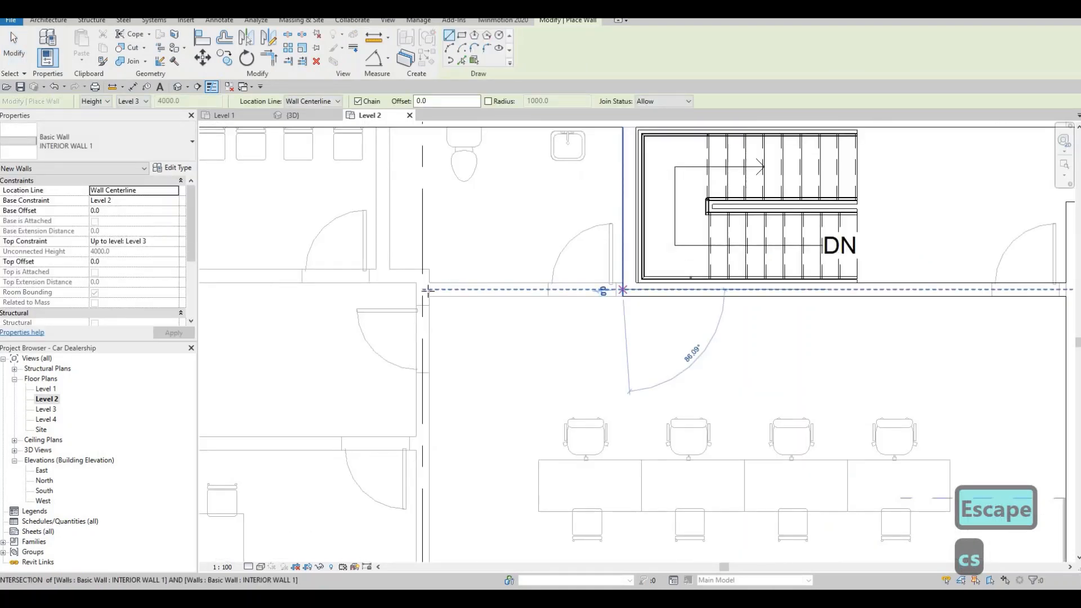
left_click(422, 289)
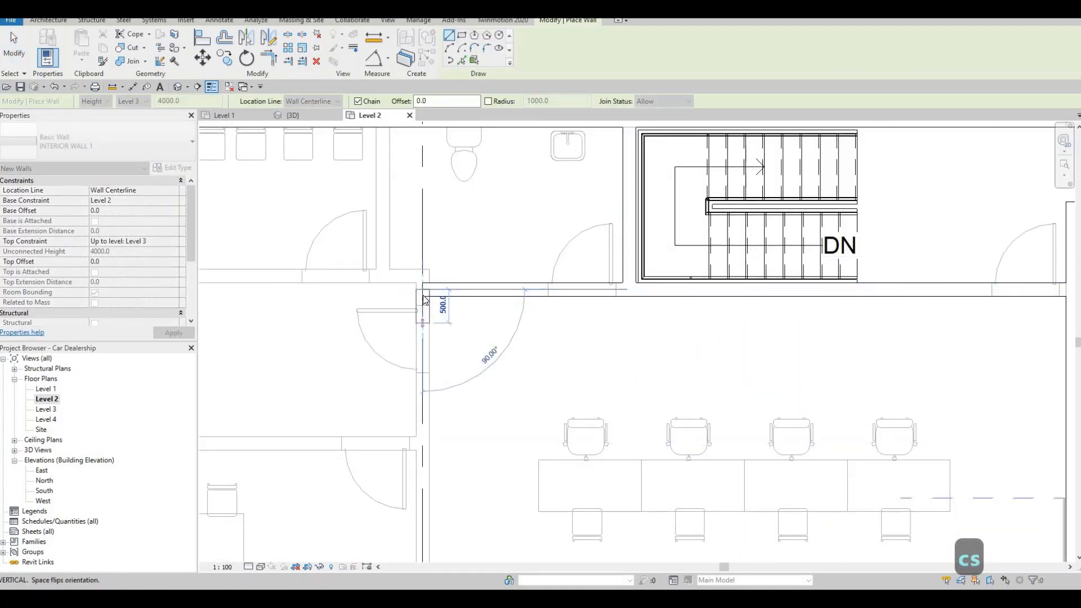
Step: Continue the wall south along grid line 4 for about 4900 mm, ending just short of the office block's north wall
middle_click_drag(430, 410, 432, 291)
scroll(433, 291, "down", 1)
middle_click_drag(427, 452, 427, 391)
scroll(427, 392, "up", 2)
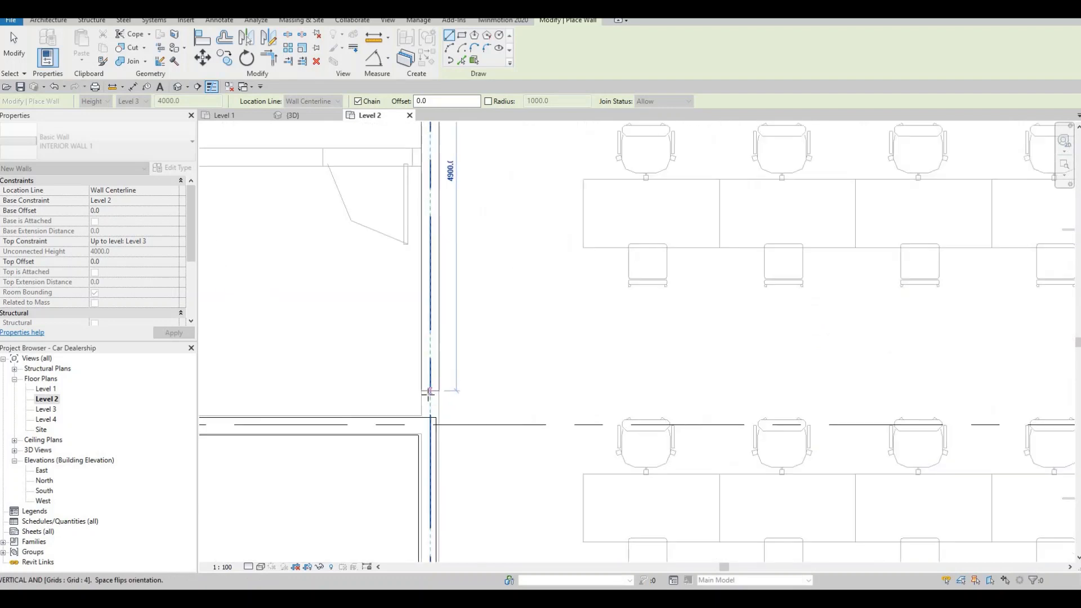
key("Escape")
key("Escape")
scroll(439, 446, "up", 3)
key("Escape")
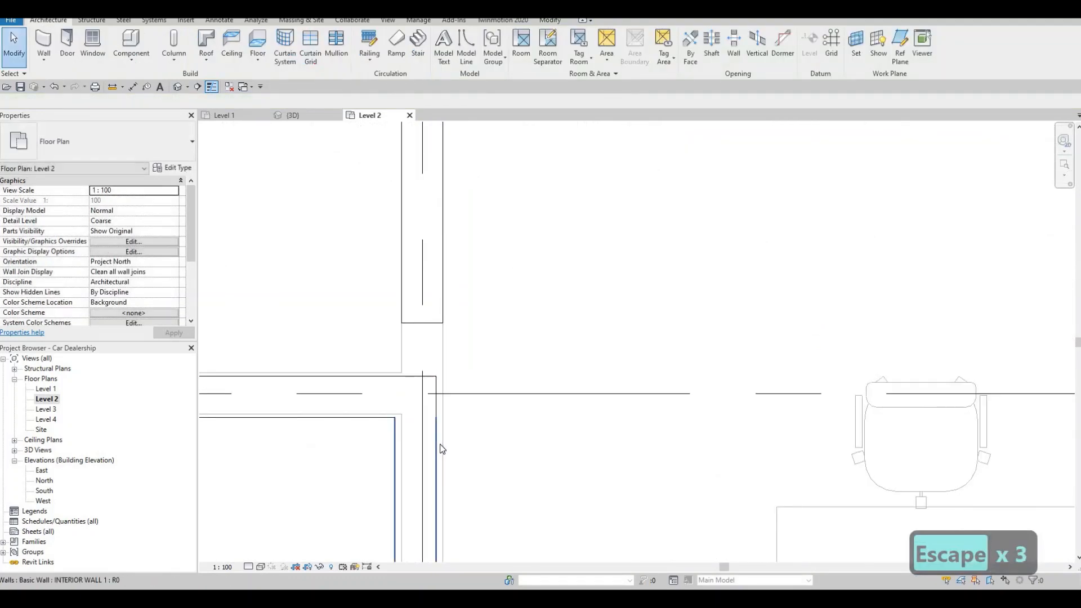
Step: Align the outer faces of the office block's east and north walls with the Level 1 wall faces at the northeast corner
key("a")
key("l")
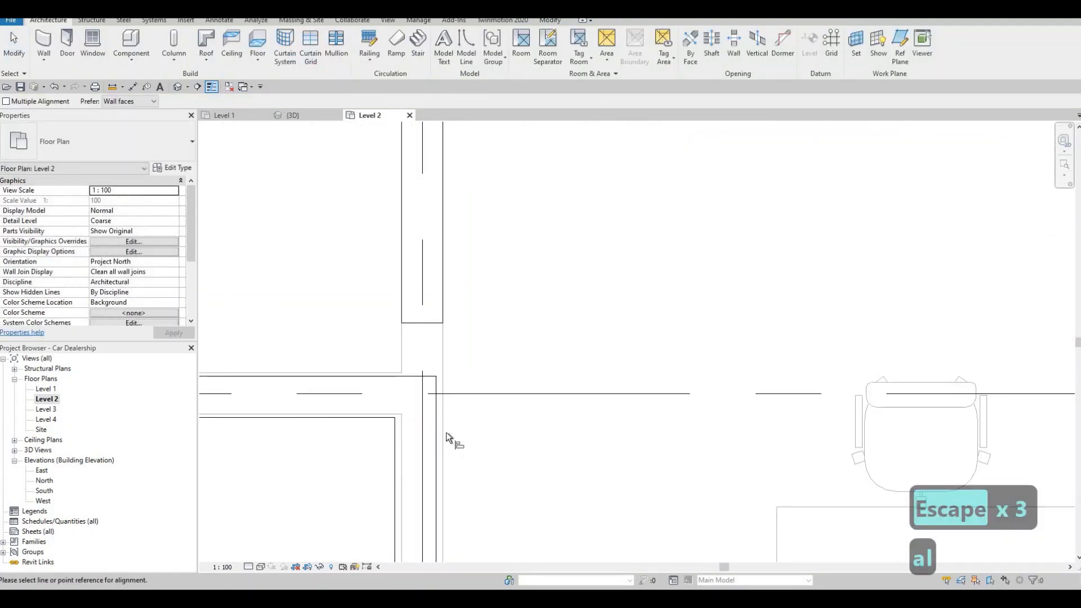
left_click(437, 438)
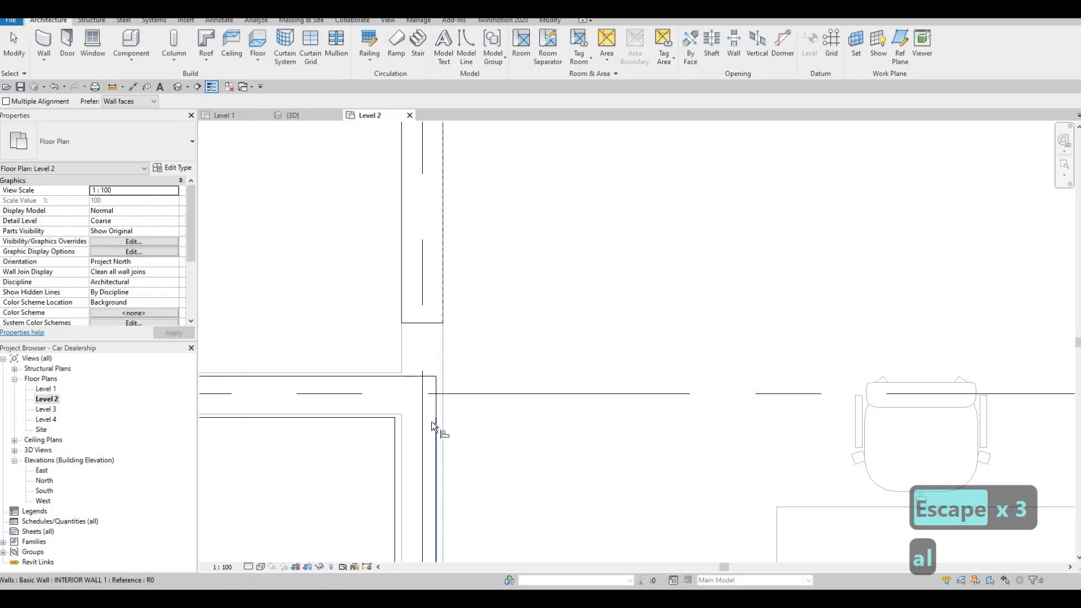
left_click(376, 376)
left_click(375, 396)
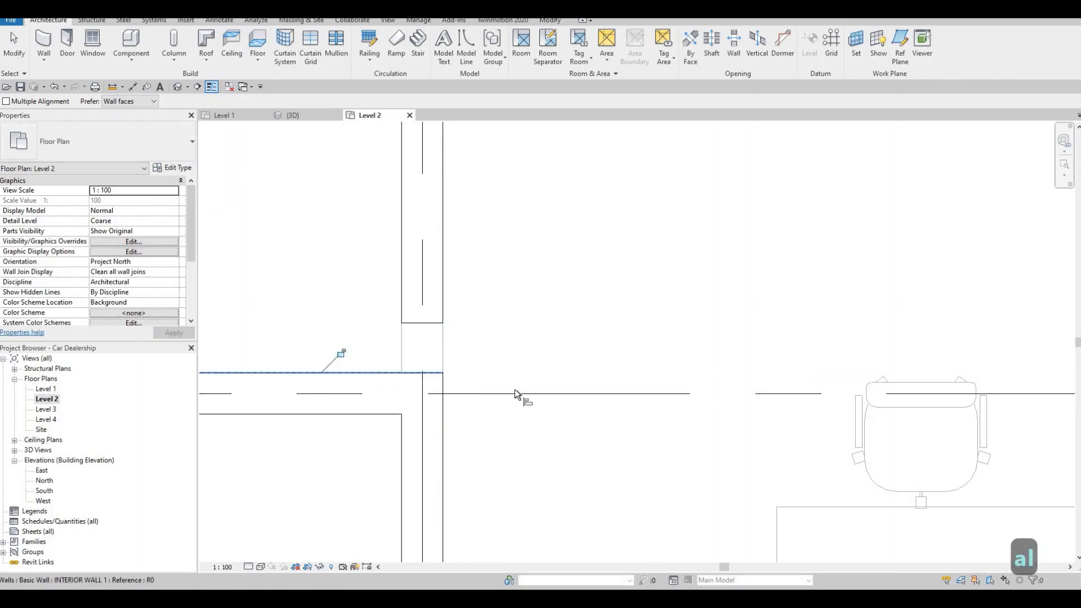
Step: Extend the south end of the wall on grid line 4 to meet the office block's northeast corner
scroll(515, 390, "down", 3)
scroll(428, 387, "down", 6)
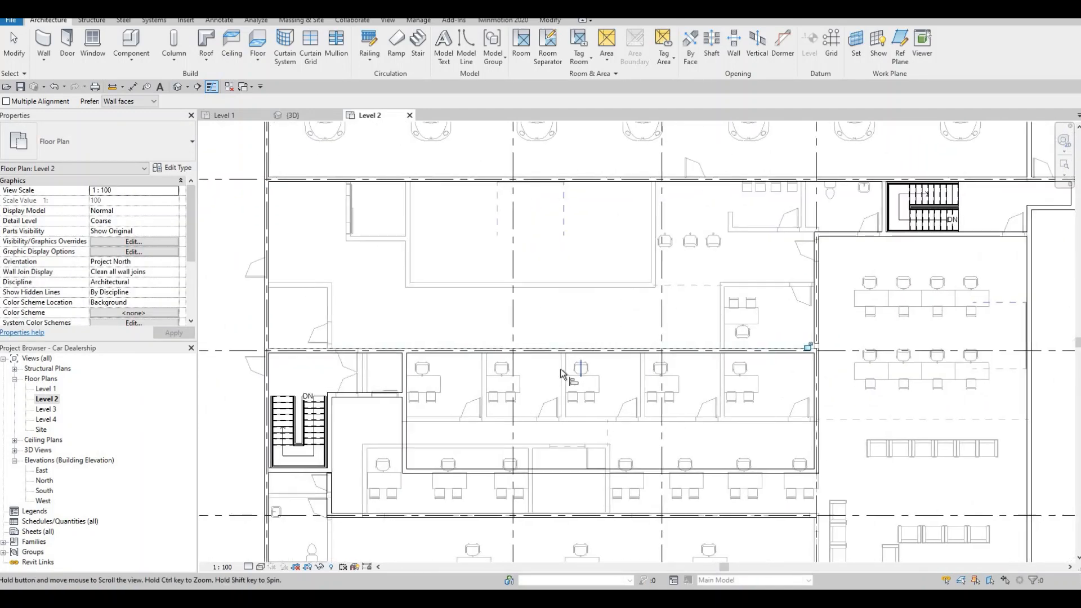
scroll(648, 375, "up", 4)
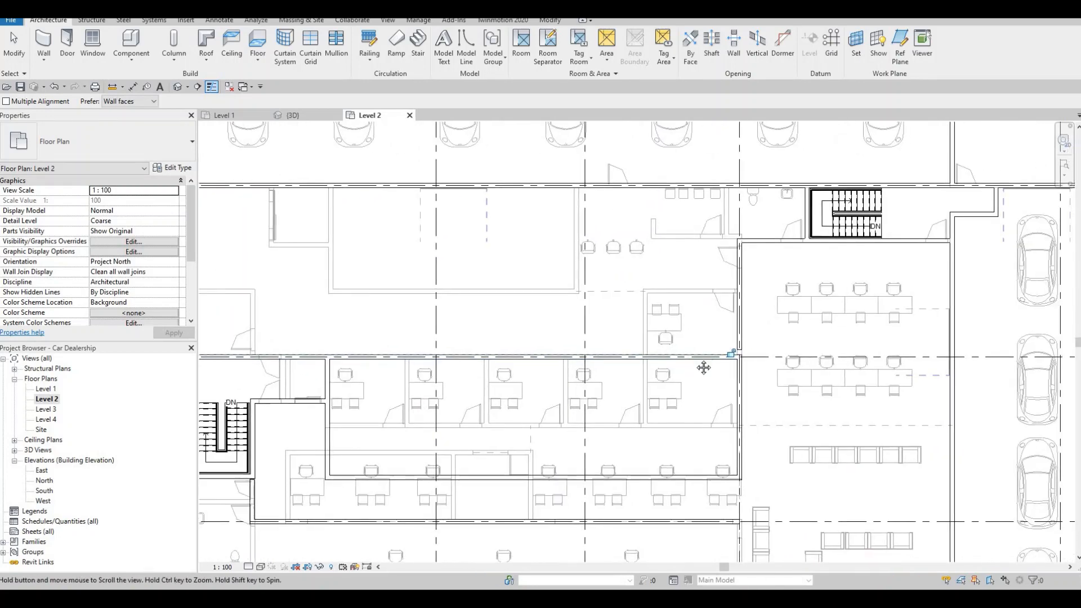
scroll(692, 366, "up", 5)
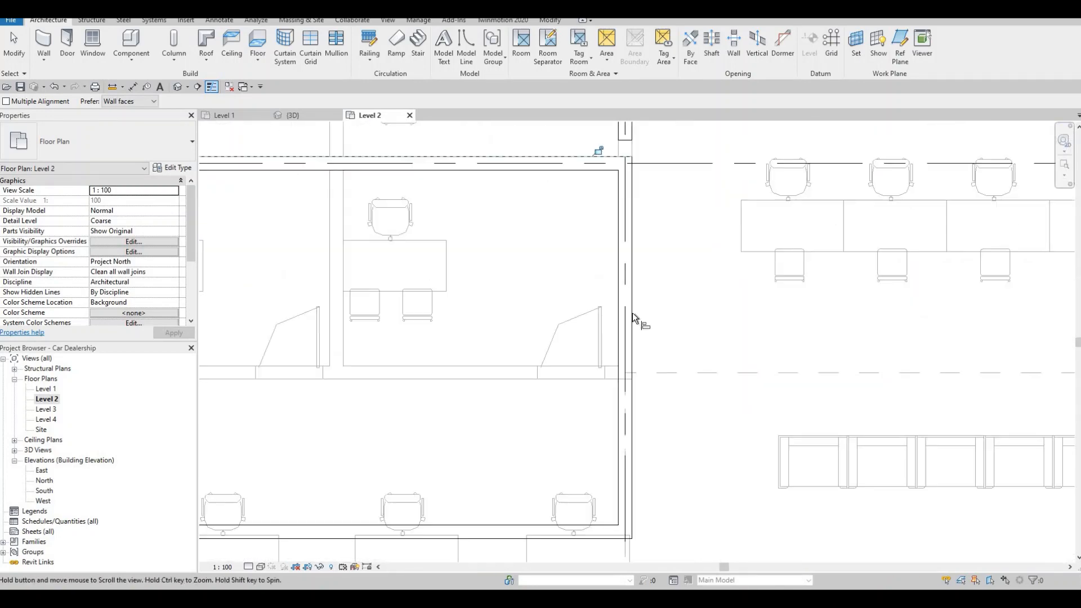
key("Escape")
key("Escape")
scroll(614, 242, "up", 2)
left_click(613, 247)
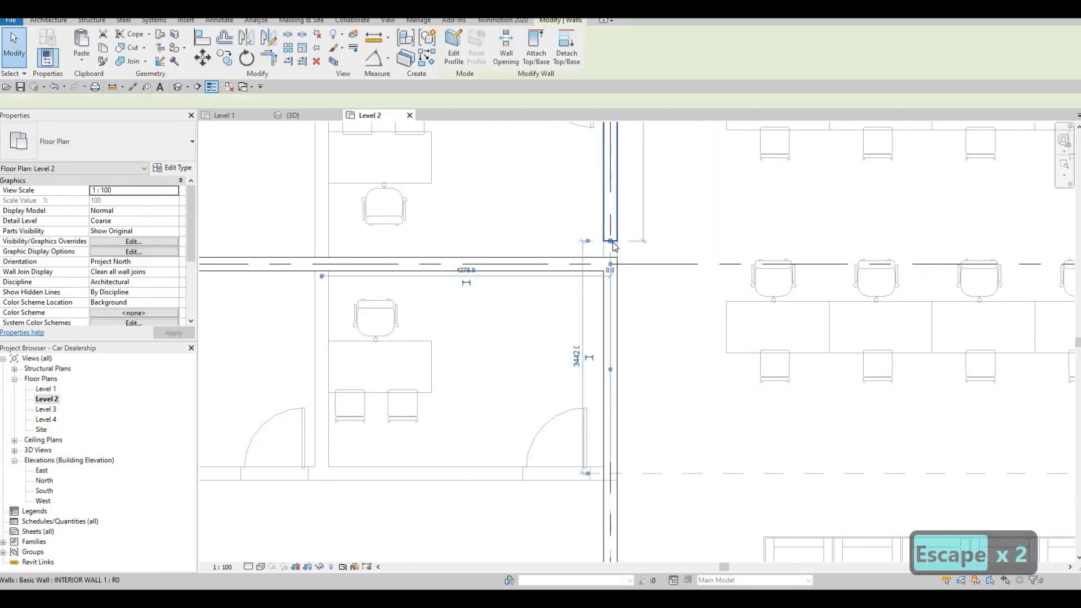
key("Escape")
key("Escape")
Step: Review the Level 2 walls around the office block, the corridor and the western stairs
scroll(648, 309, "down", 3)
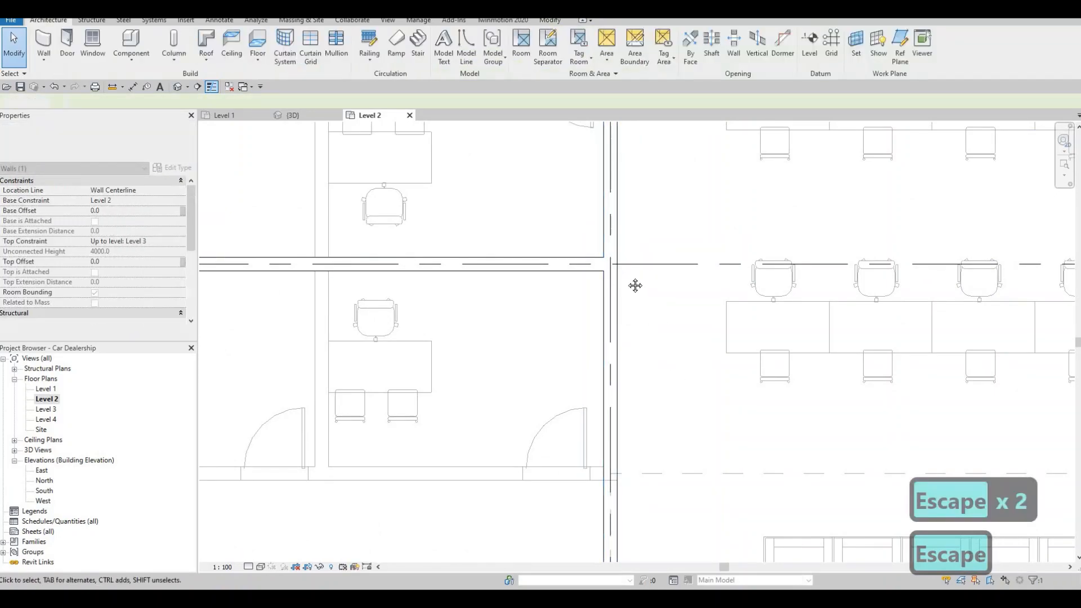
middle_click_drag(657, 333, 616, 254)
scroll(616, 254, "down", 3)
middle_click_drag(455, 387, 531, 335)
scroll(531, 335, "down", 2)
scroll(531, 335, "up", 3)
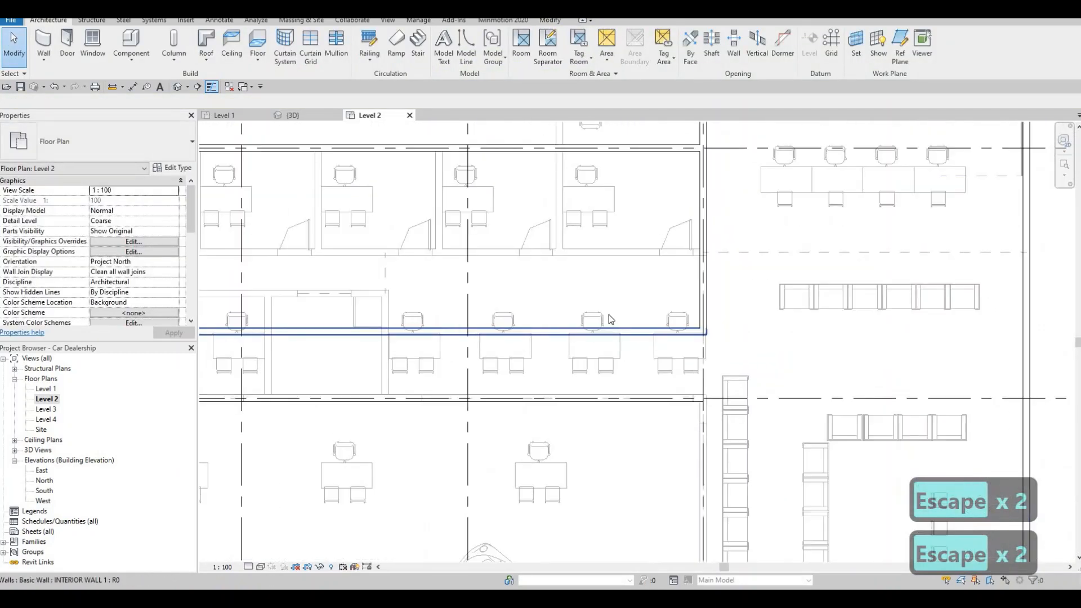
middle_click_drag(358, 345, 522, 332)
scroll(522, 331, "down", 3)
scroll(507, 329, "up", 2)
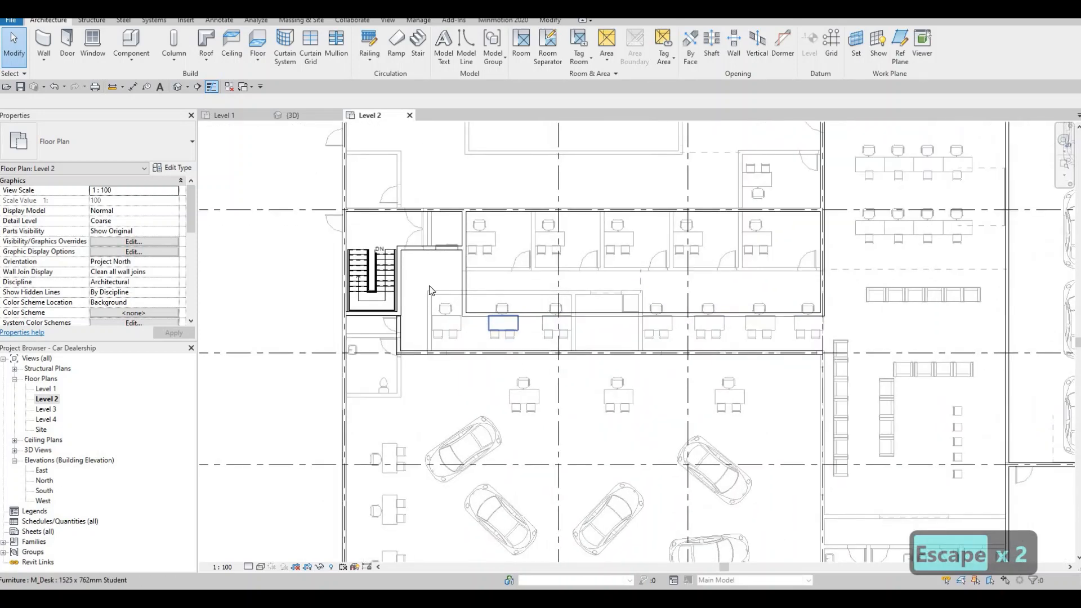
middle_click_drag(451, 254, 461, 285)
Step: Draw a short INTERIOR WALL 1 wall from the north office wall south to the wall beside the western stairs, following the underlay east of the double door
key("Escape")
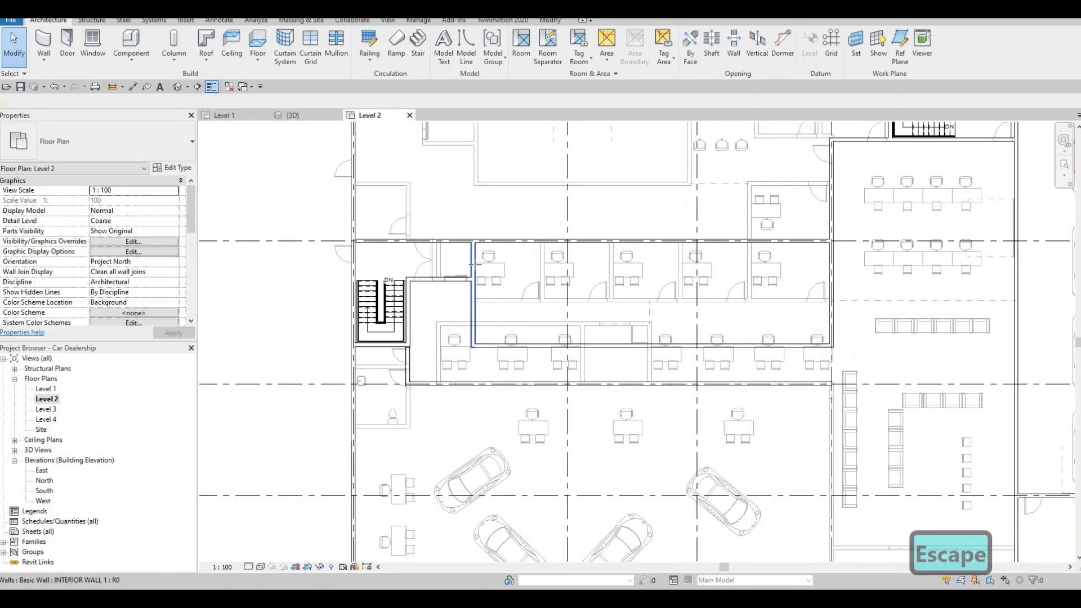
left_click(475, 290)
key("c")
key("s")
scroll(463, 248, "up", 3)
scroll(435, 263, "up", 5)
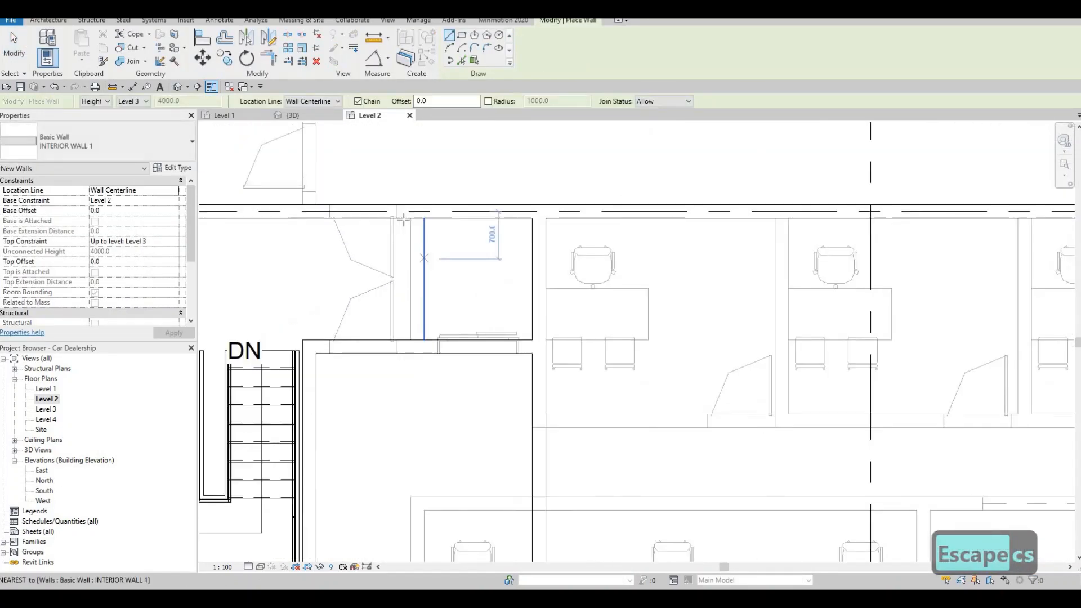
scroll(417, 216, "up", 1)
left_click(416, 216)
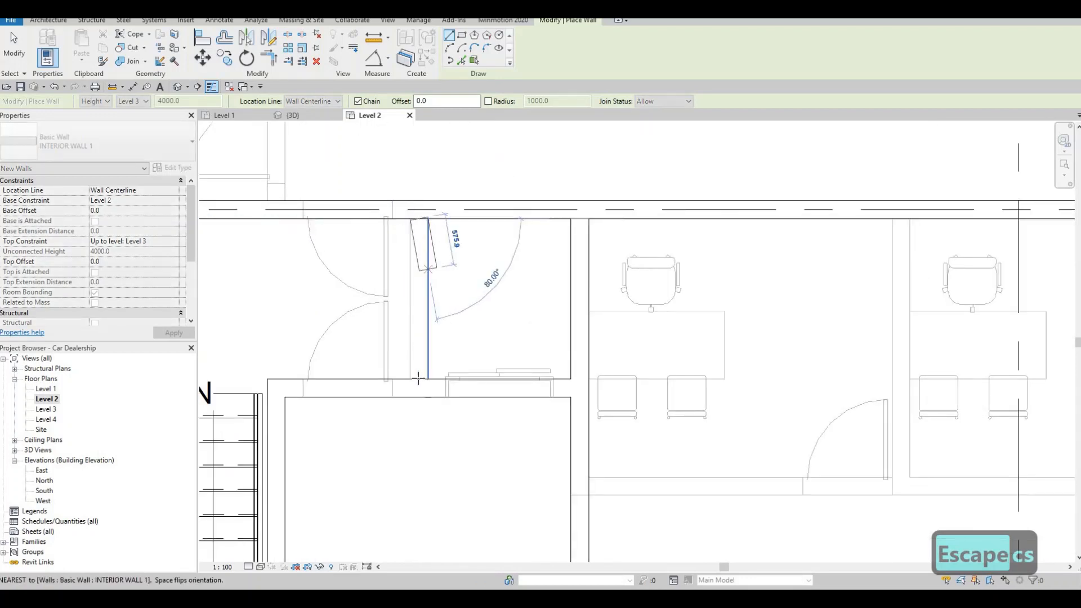
left_click(418, 382)
key("Escape")
Step: Align the east face of the short wall south of the western stairs with the east face of the stair enclosure wall
scroll(420, 294, "down", 3)
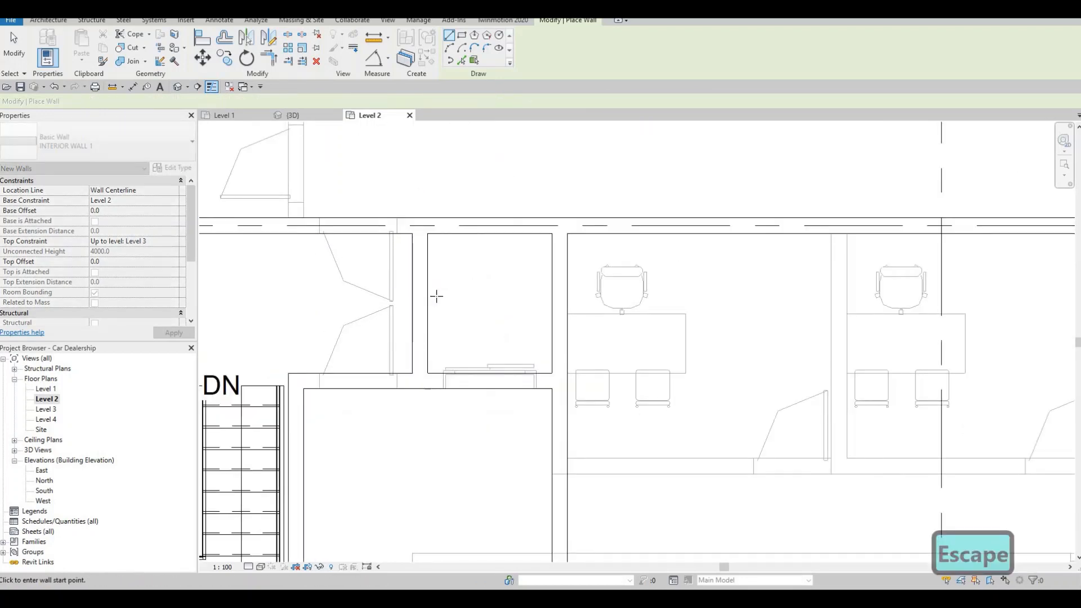
scroll(417, 294, "down", 4)
middle_click_drag(432, 281, 446, 199)
scroll(370, 307, "up", 5)
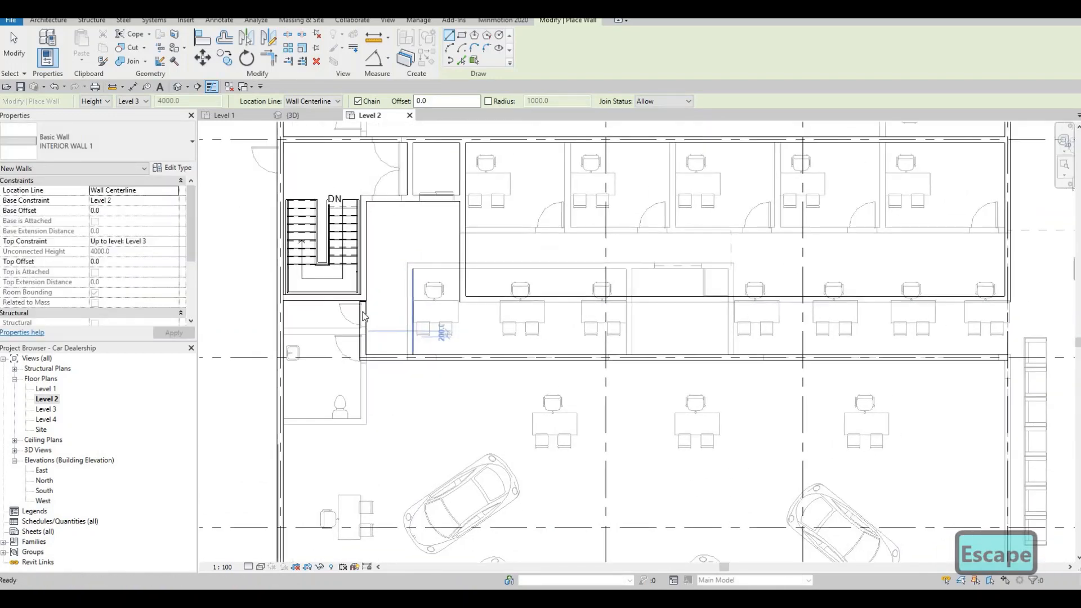
key("Escape")
scroll(364, 321, "up", 4)
scroll(364, 321, "up", 2)
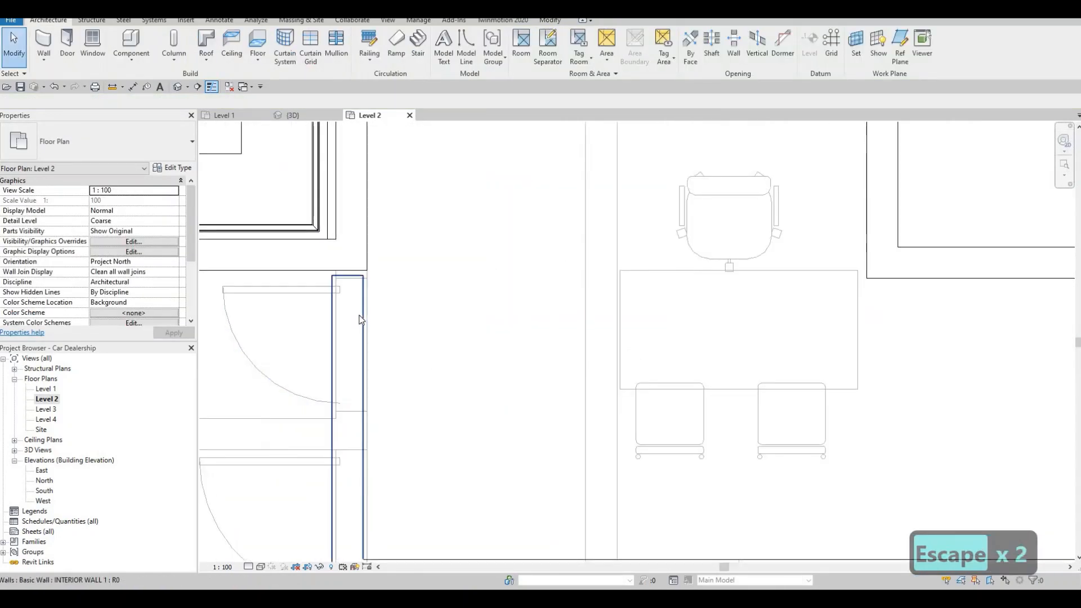
key("a")
key("l")
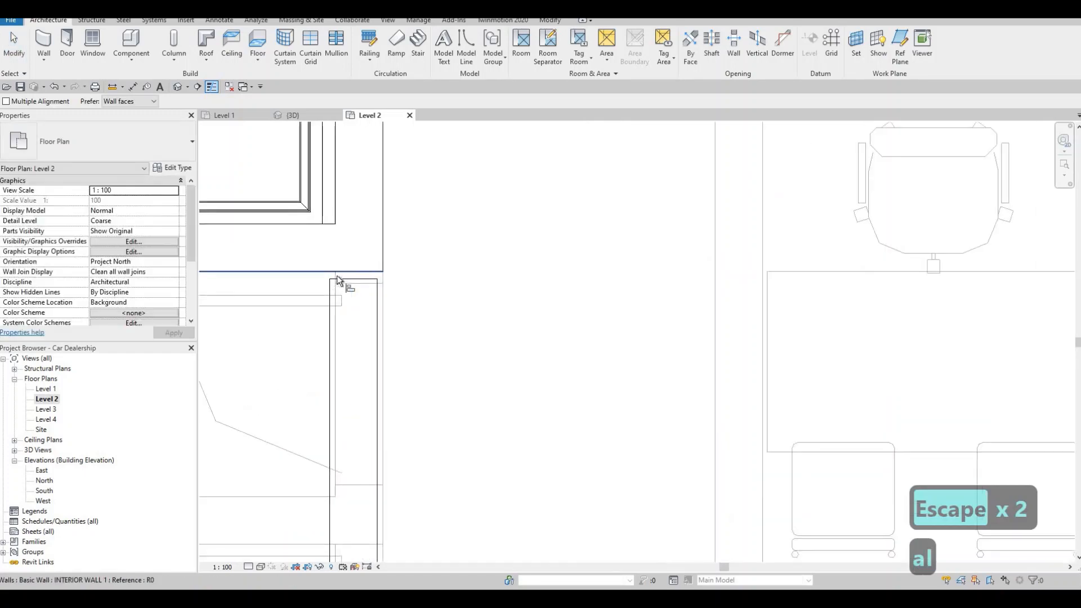
scroll(373, 289, "up", 2)
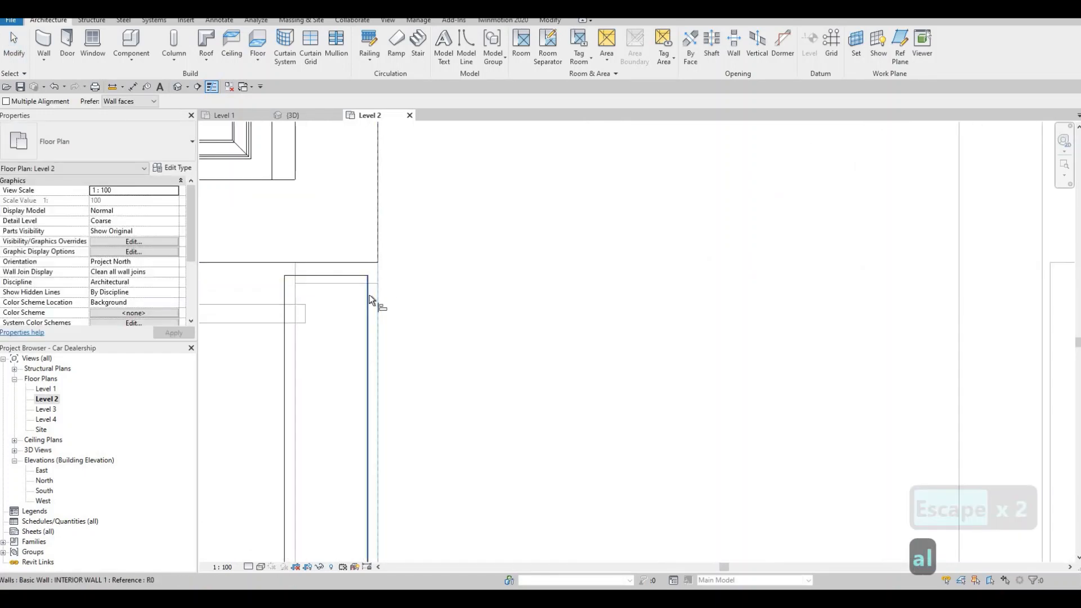
left_click(368, 288)
key("Escape")
key("Escape")
Step: Extend the north end of the wall south of the western stairs to join the stair enclosure's southeast corner
left_click(338, 277)
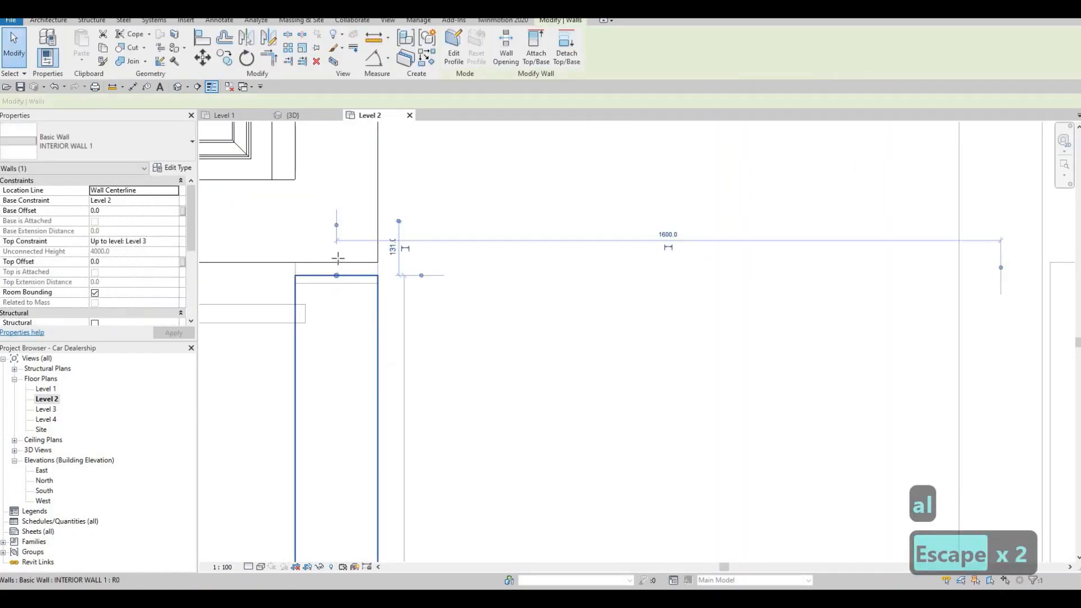
key("Escape")
scroll(483, 284, "down", 5)
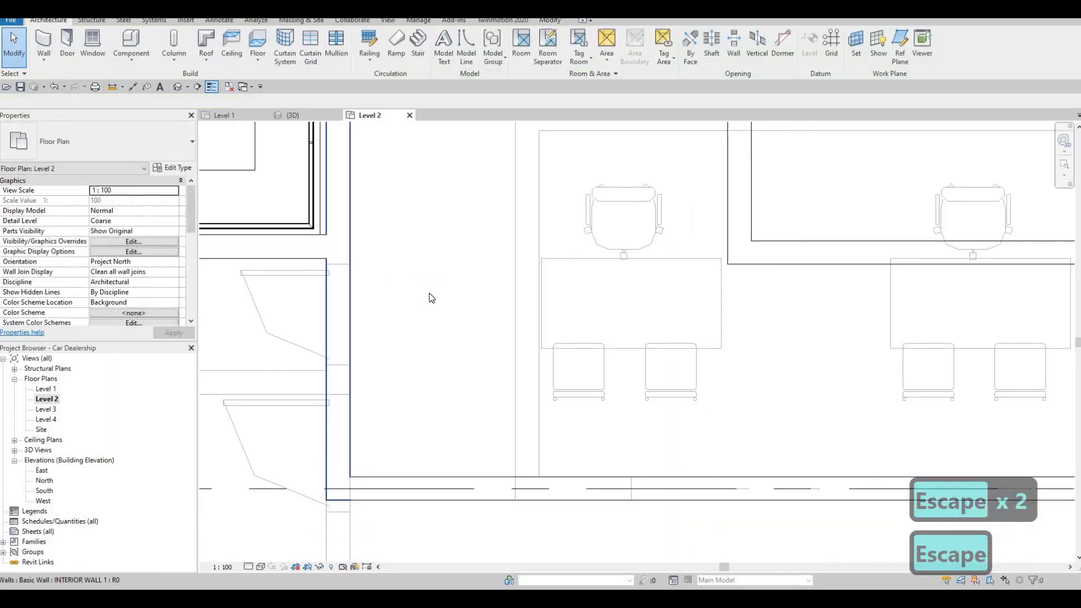
Step: Examine the Level 2 plan from the office block eastward past the eastern stairs and the waiting area underlay
scroll(461, 312, "down", 6)
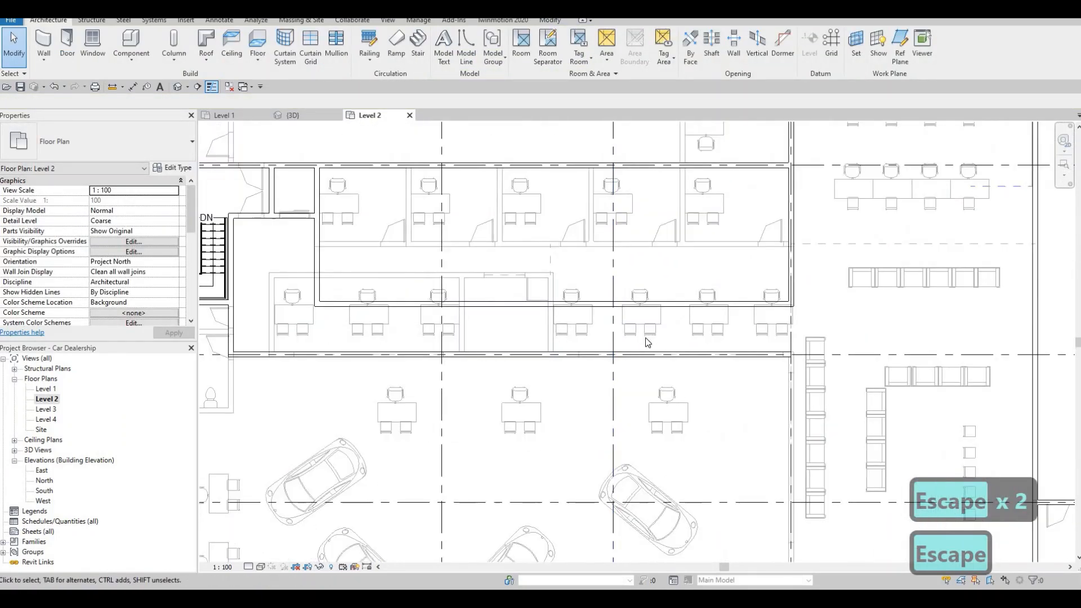
scroll(655, 390, "down", 2)
middle_click_drag(655, 389, 575, 354)
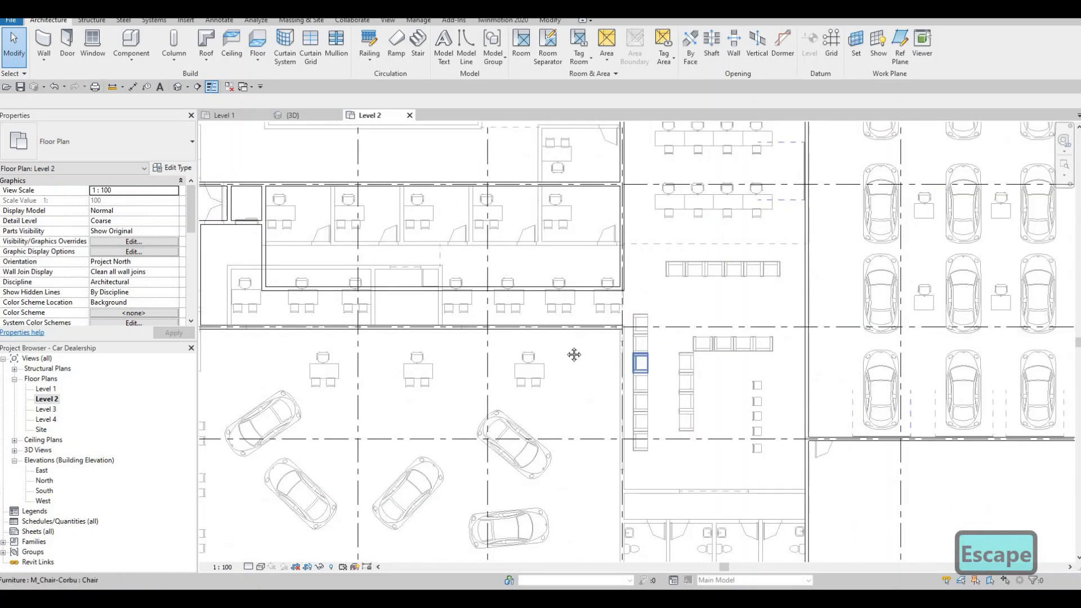
scroll(614, 306, "up", 3)
middle_click_drag(613, 307, 602, 284)
scroll(602, 293, "down", 5)
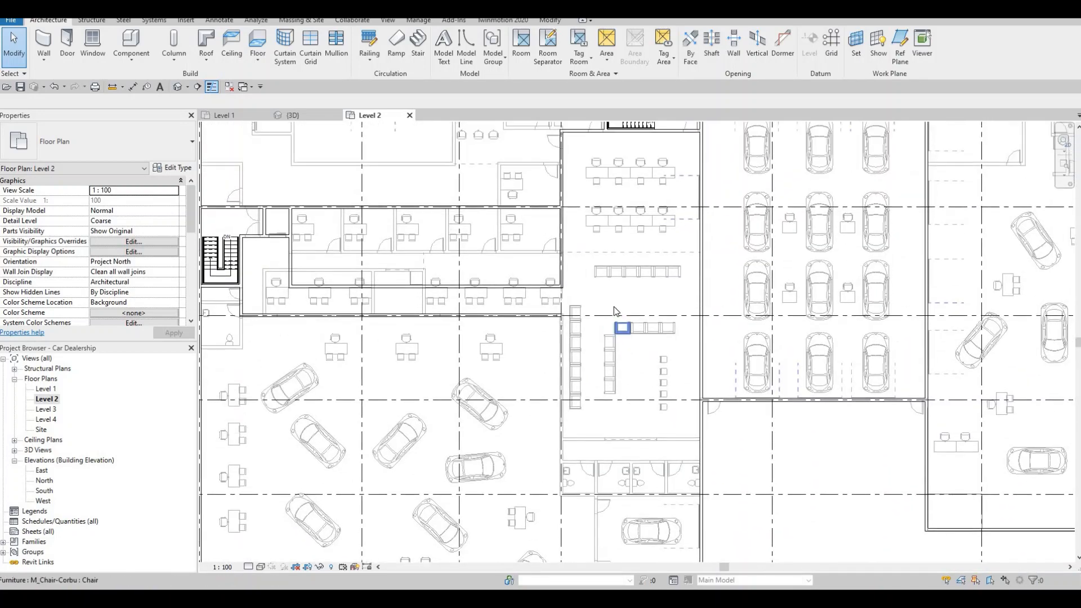
scroll(540, 283, "down", 1)
middle_click_drag(539, 283, 461, 276)
middle_click_drag(584, 223, 567, 239)
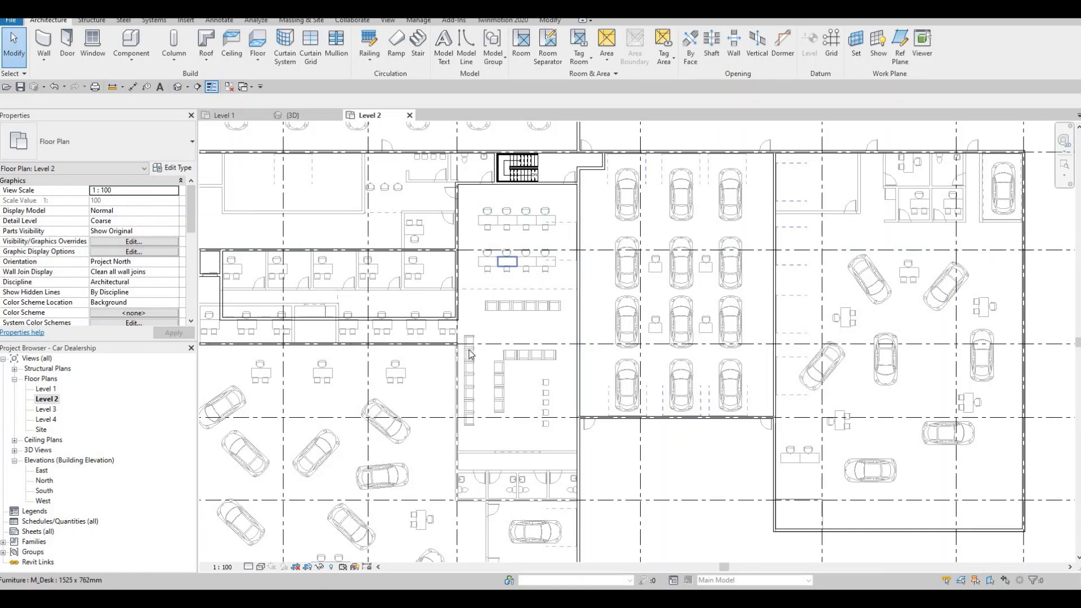
key("Escape")
key("Escape")
Step: Draw an INTERIOR WALL 1 wall about 10300 mm long north from grid line J, about 1900 mm east of the grid line 4 wall
left_click(448, 343)
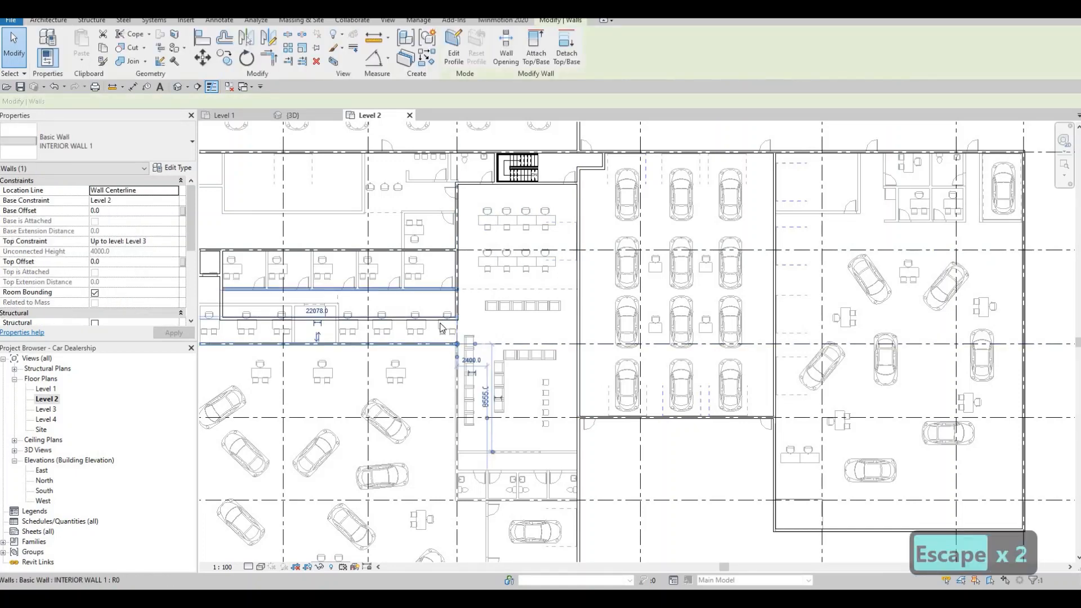
key("c")
key("s")
scroll(492, 331, "up", 1)
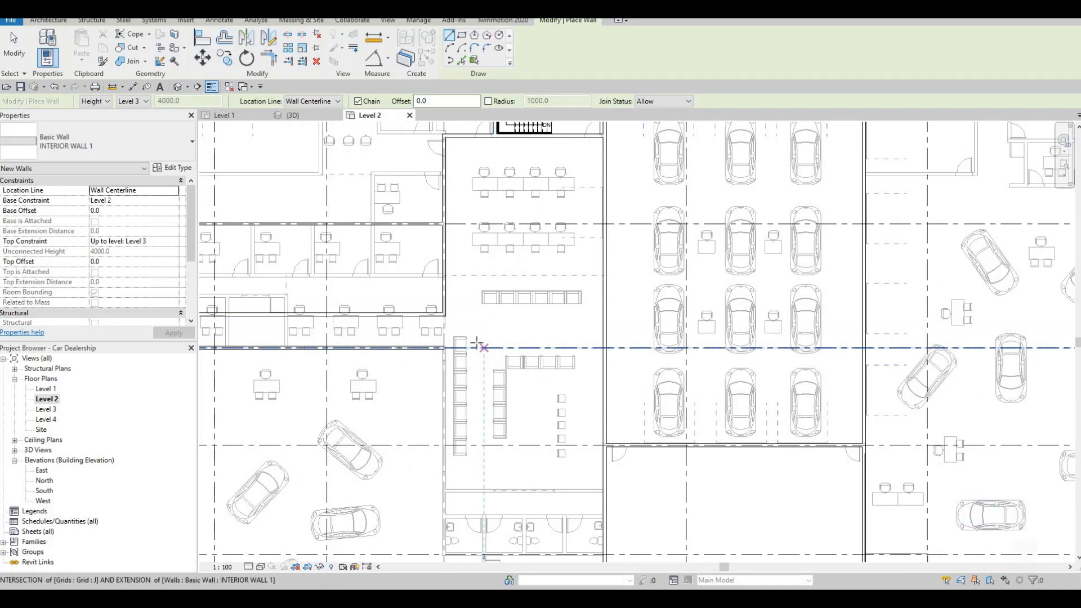
left_click(476, 346)
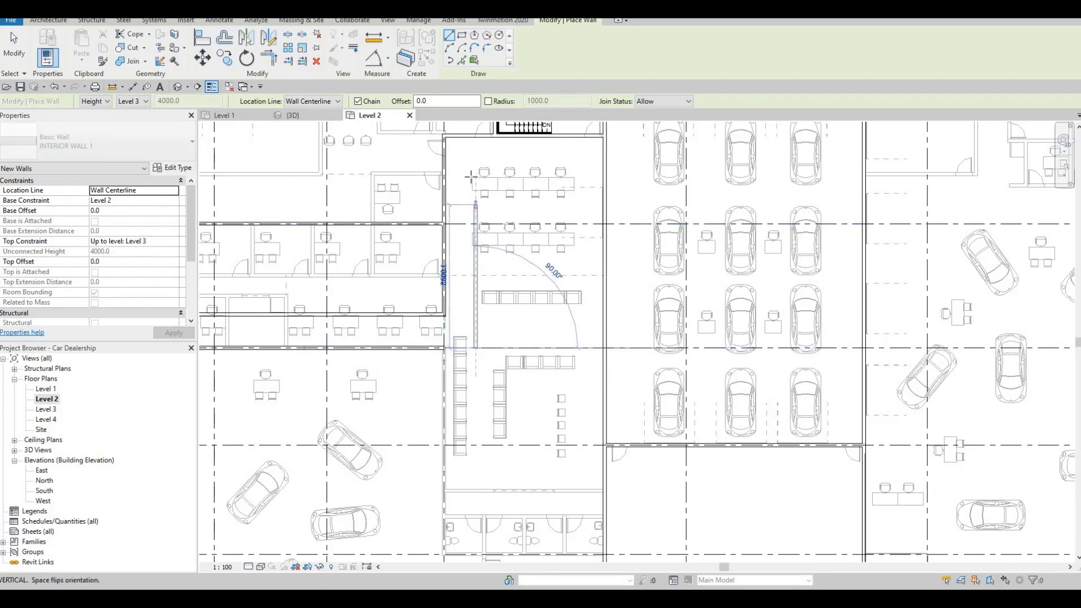
left_click(476, 178)
key("Escape")
key("Escape")
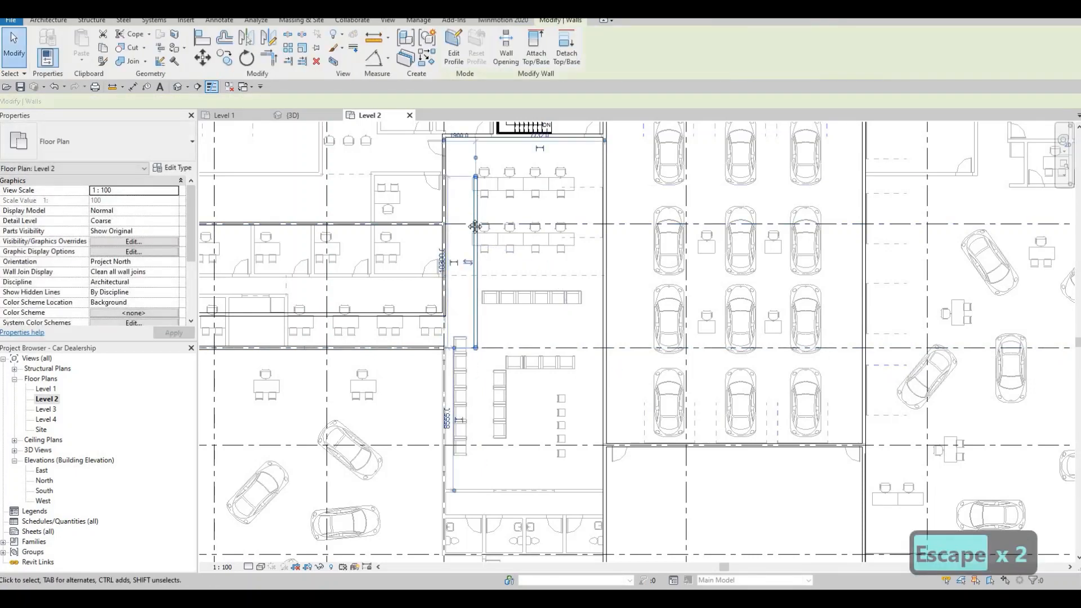
scroll(453, 248, "up", 3)
middle_click_drag(454, 201, 446, 316)
scroll(459, 194, "up", 2)
left_click(458, 191)
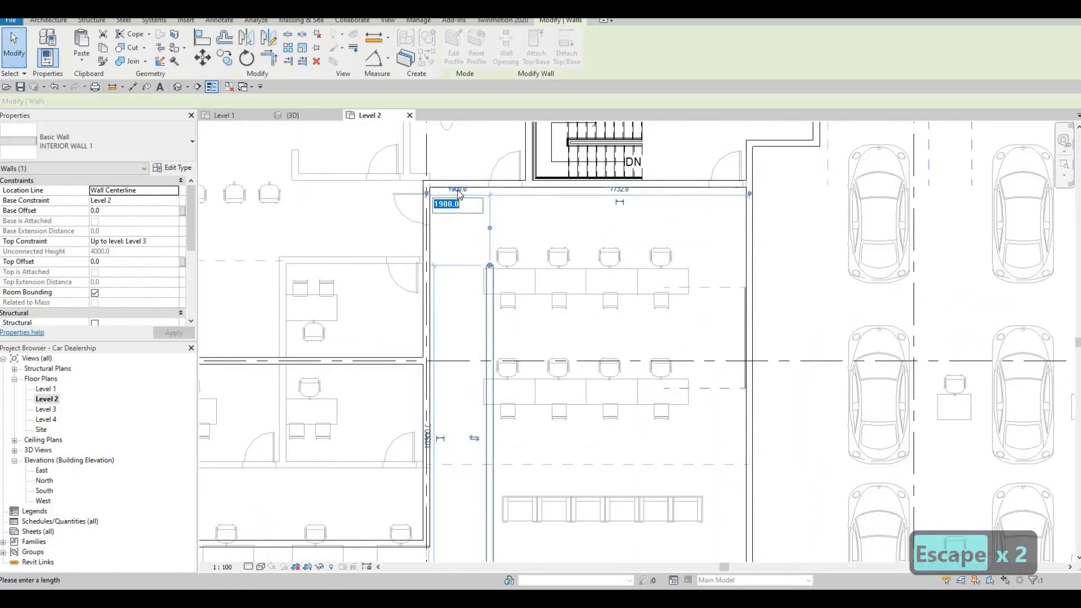
type("200")
key("Return")
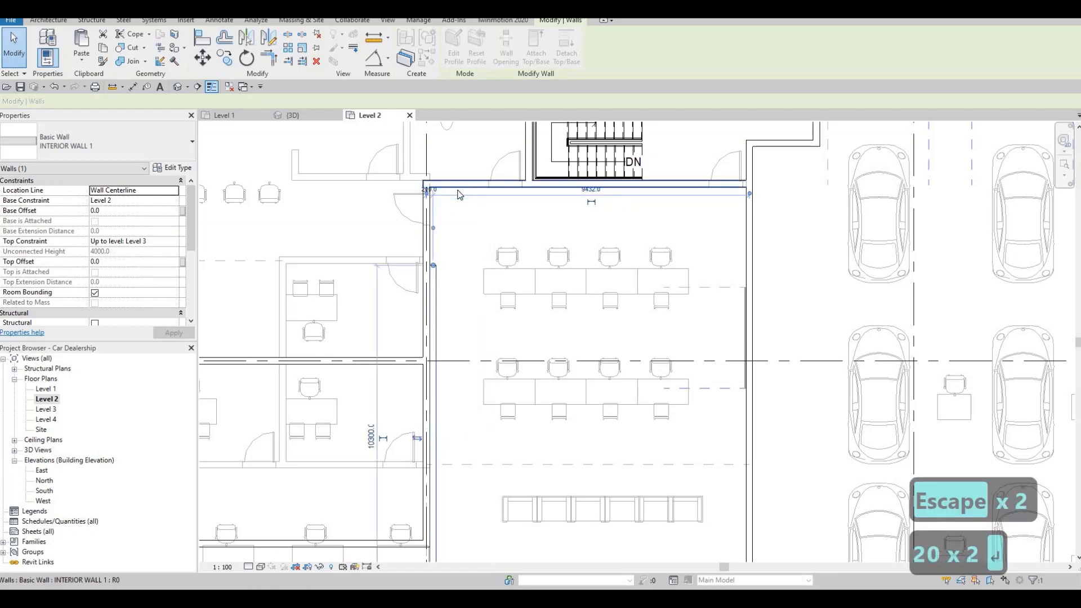
key("Escape")
key("ctrl+z")
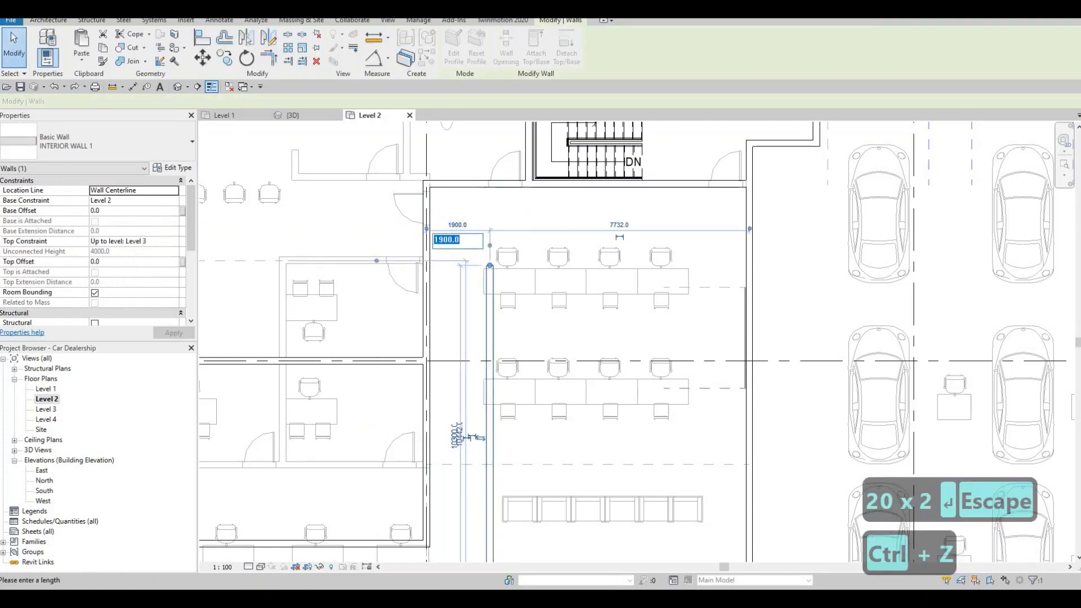
Step: Set the distance between the new north-south wall and the wall on grid line 4 to 2000 mm
type("2000")
key("Return")
key("Escape")
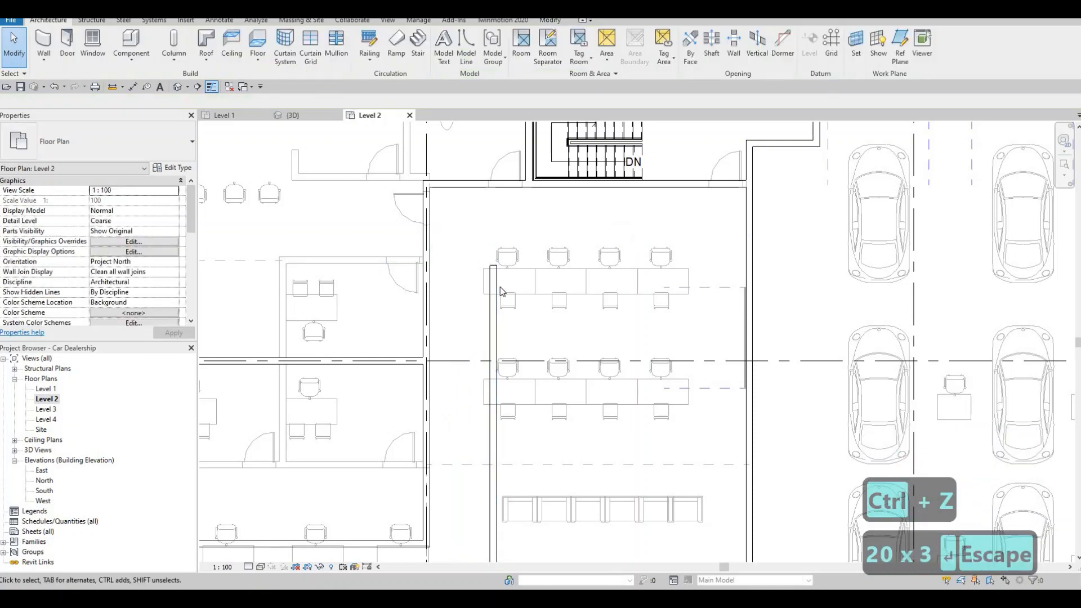
key("Escape")
Step: Draw an INTERIOR WALL 1 wall about 7632 mm long from that wall's north end east to the wall beside the parked cars
left_click(493, 286)
key("c")
key("s")
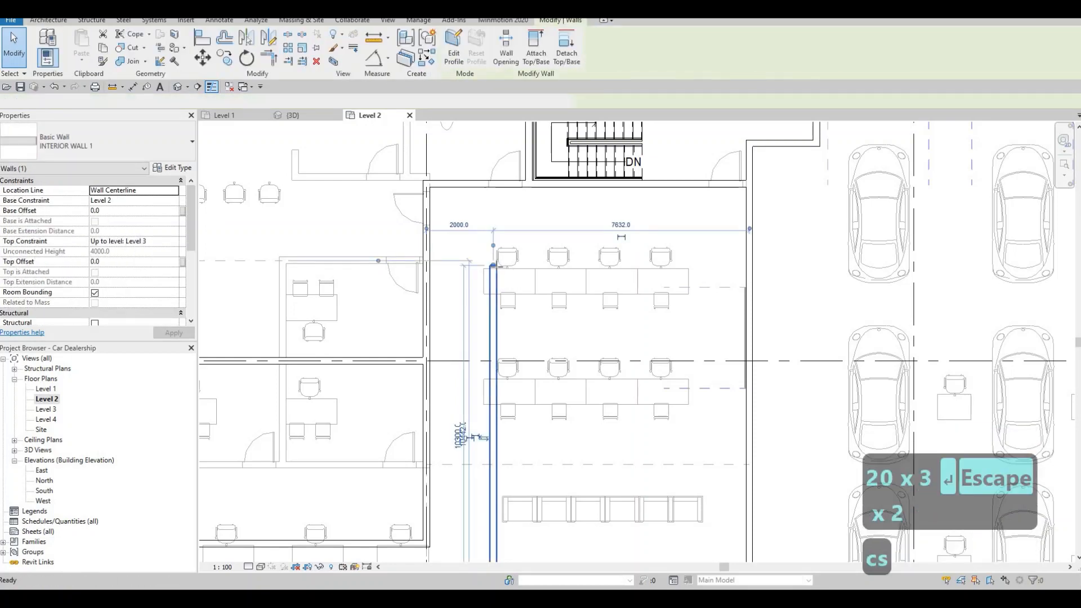
left_click(495, 264)
left_click(746, 264)
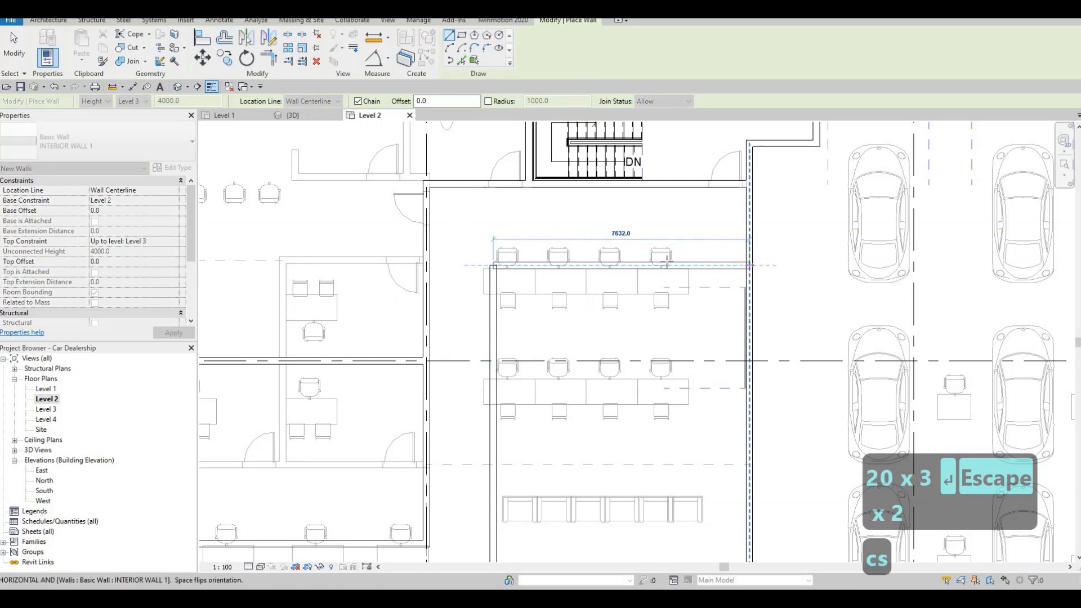
key("Escape")
key("Escape")
key("Escape")
Step: Set the distance between the new east-west wall and the wall south of the eastern stairs to 2000 mm
left_click(650, 264)
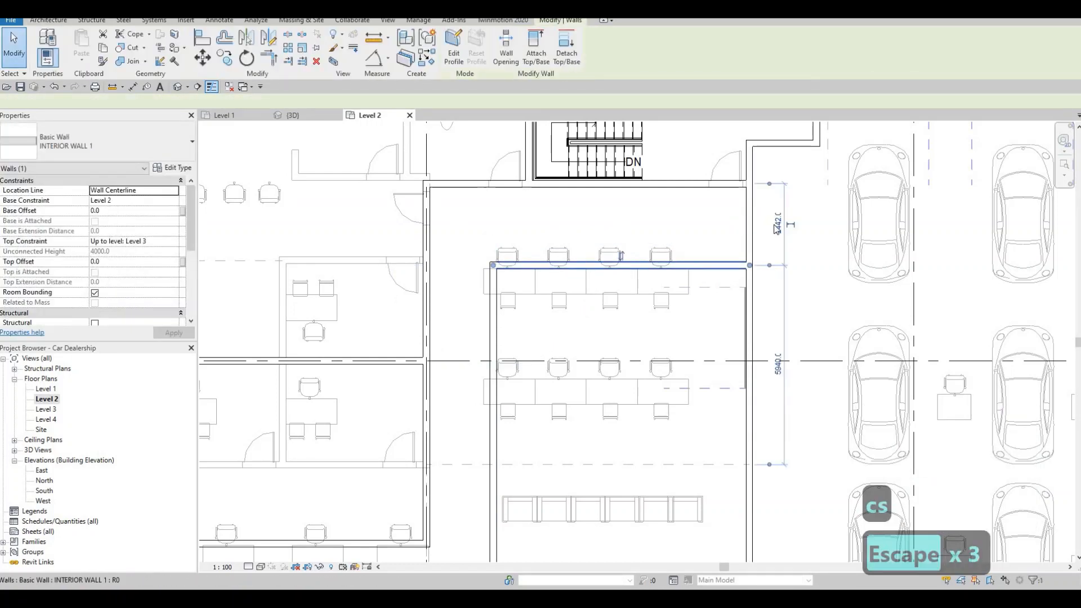
left_click(778, 224)
type("20")
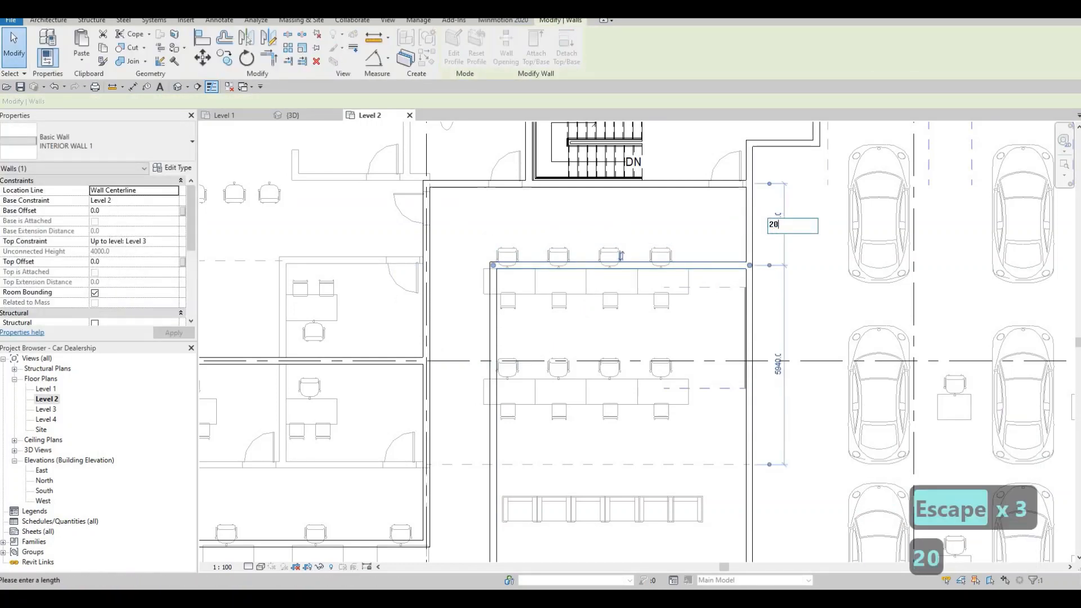
type("00")
key("Return")
key("Escape")
key("Escape")
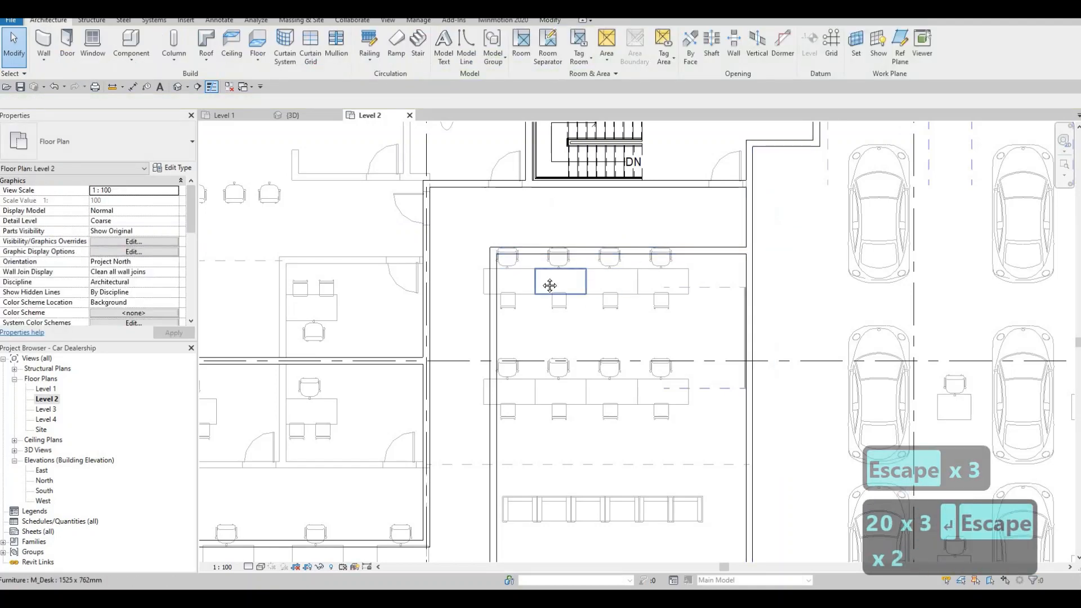
Step: Extend the corridor's south wall along grid line J east to the wall beside the parked cars, closing the new room
scroll(535, 298, "down", 2)
middle_click_drag(525, 313, 536, 293)
key("Escape")
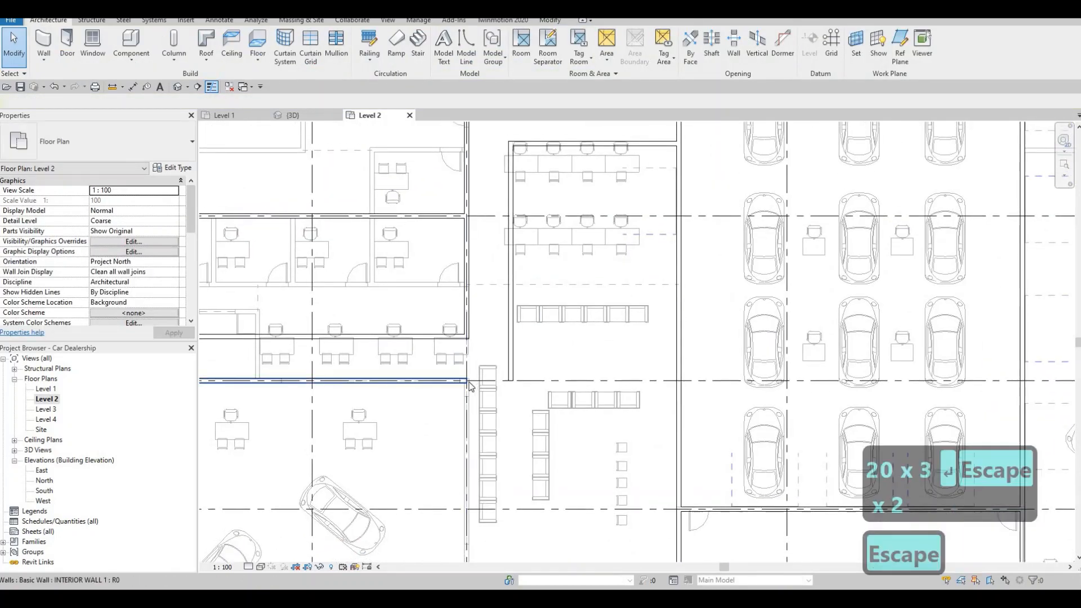
left_click(470, 385)
left_click_drag(658, 389, 678, 384)
key("Escape")
Step: Review the new room east of the office block and the corridor linking both staircases
middle_click_drag(629, 327, 623, 336)
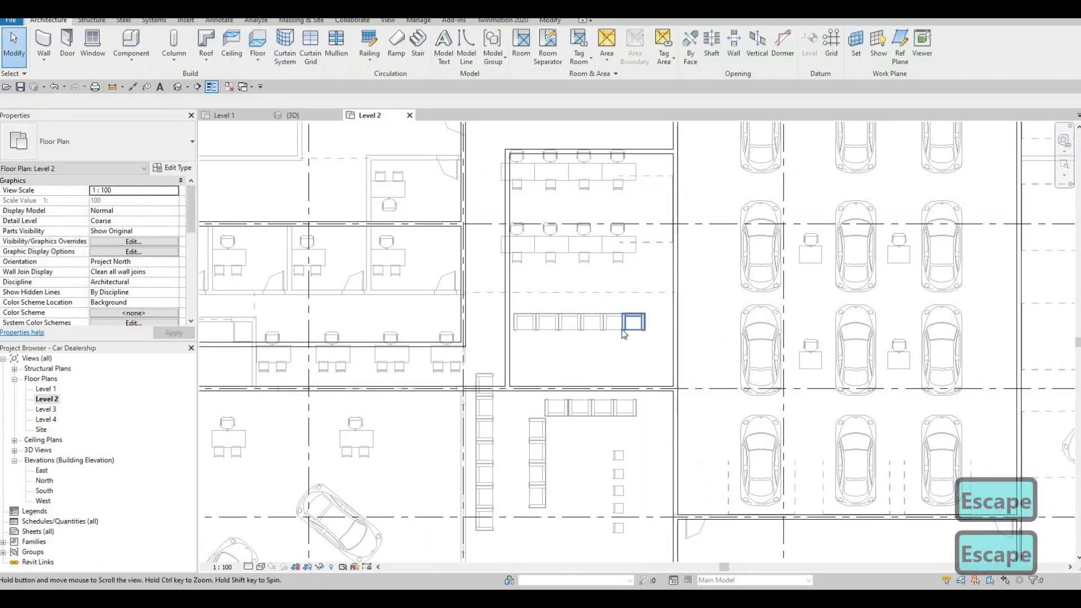
scroll(647, 326, "down", 1)
middle_click_drag(675, 310, 669, 321)
scroll(668, 321, "down", 2)
key("Escape")
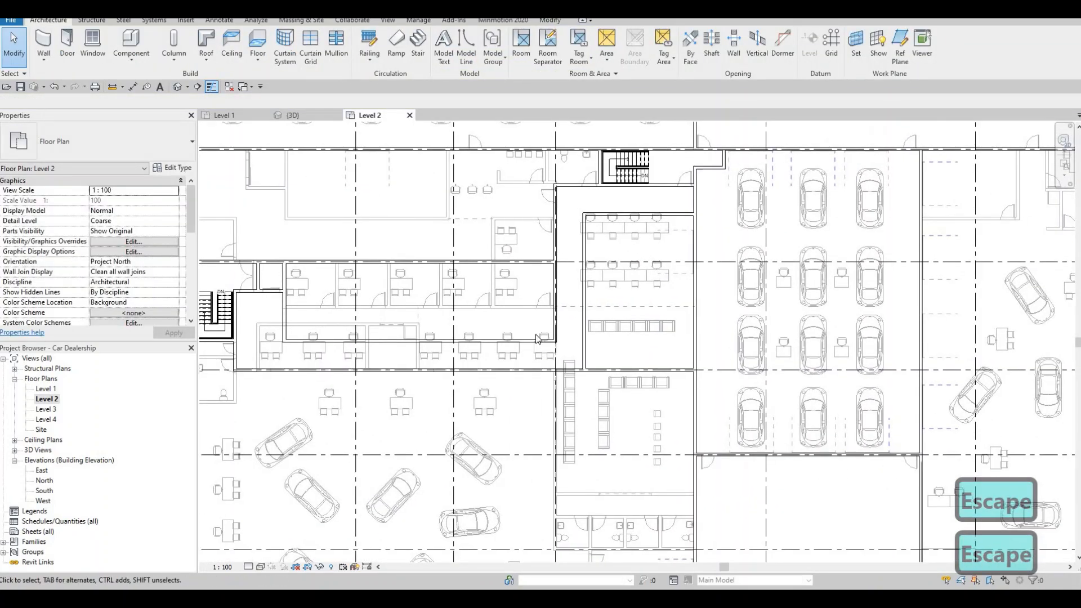
scroll(572, 266, "down", 1)
middle_click_drag(635, 245, 555, 262)
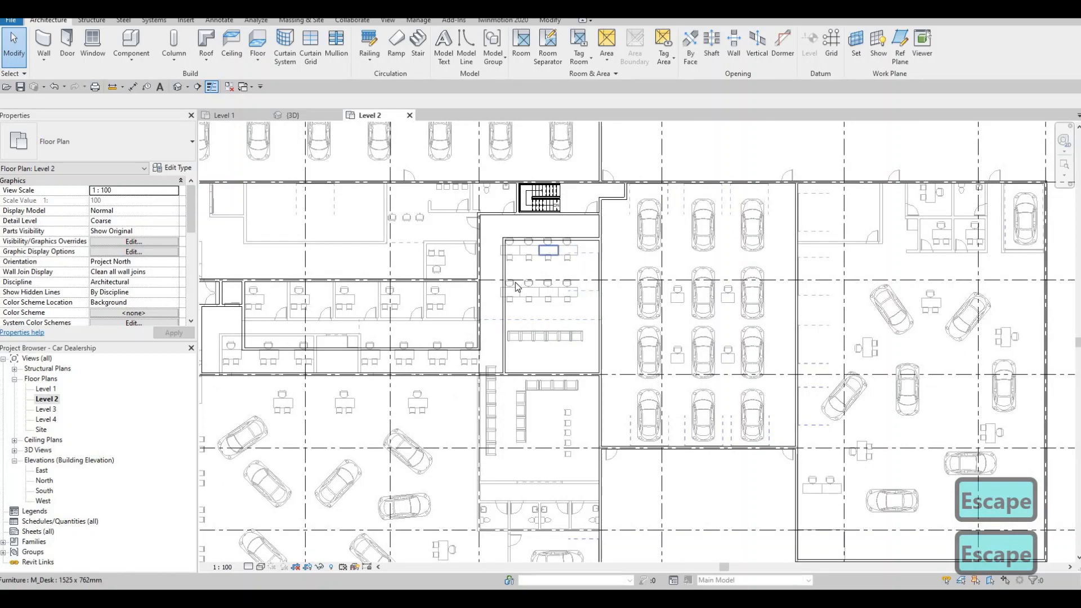
middle_click_drag(560, 307, 649, 282)
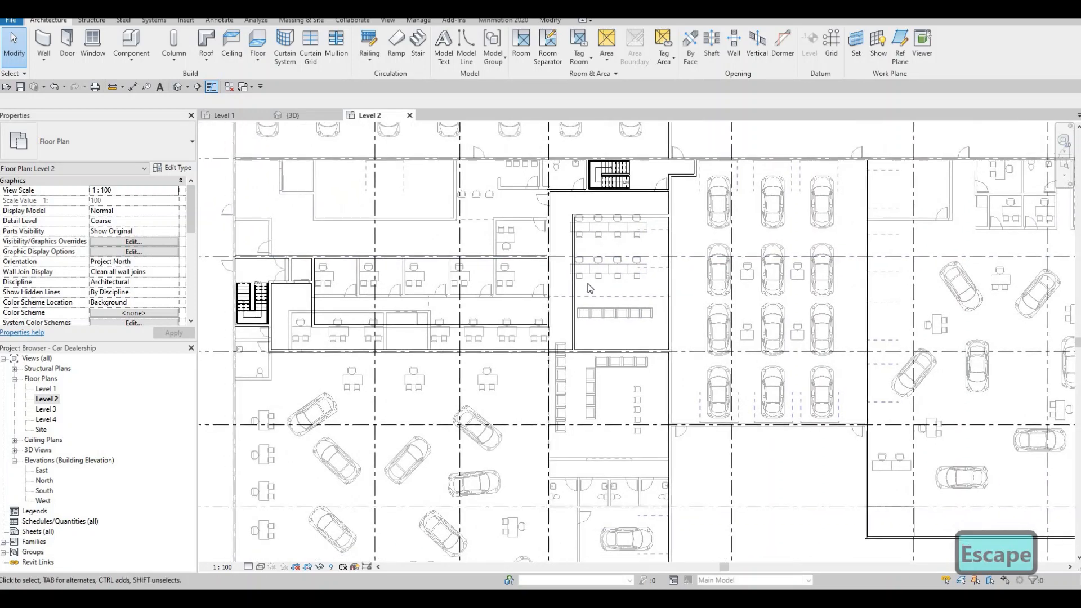
key("Escape")
key("Escape")
left_click(591, 300)
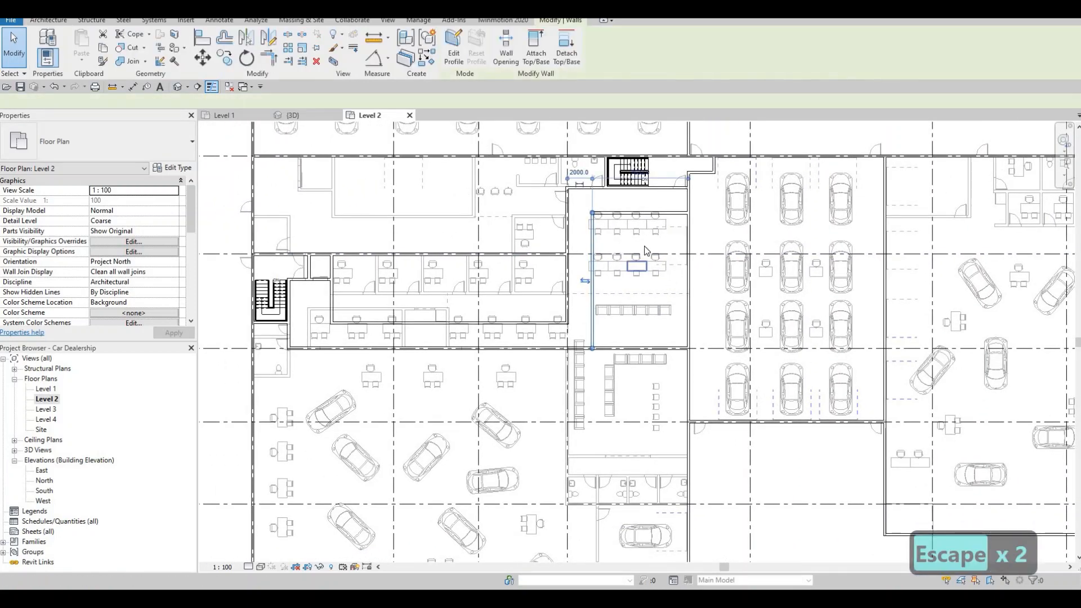
key("Escape")
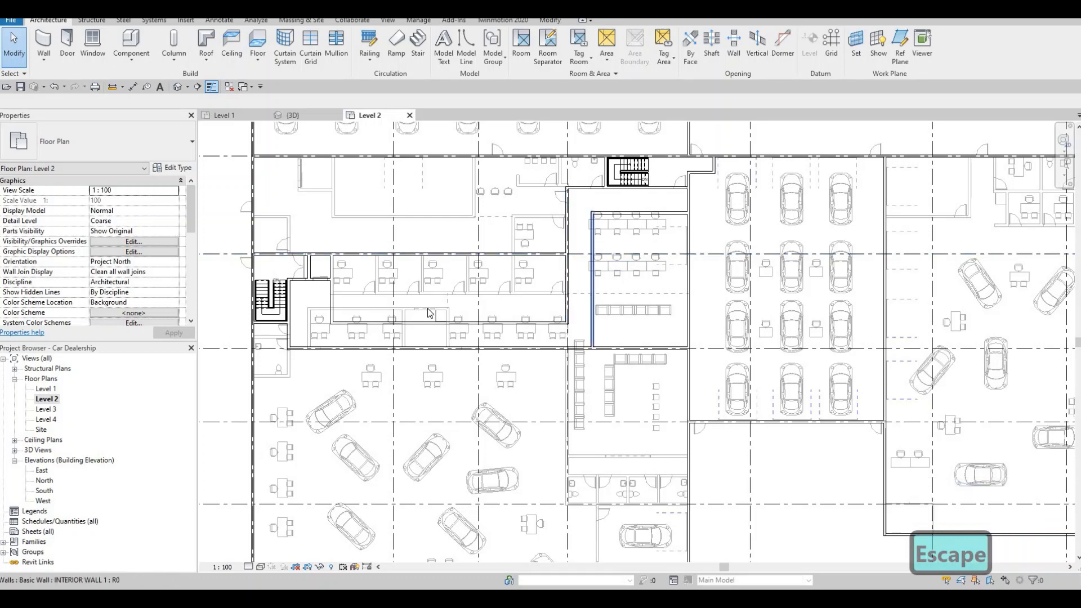
Step: Draw an INTERIOR WALL 1 partition across the office block from its north wall to its south wall, following the underlay partition between the middle offices
left_click(592, 301)
key("c")
key("s")
scroll(394, 273, "up", 3)
scroll(426, 248, "up", 4)
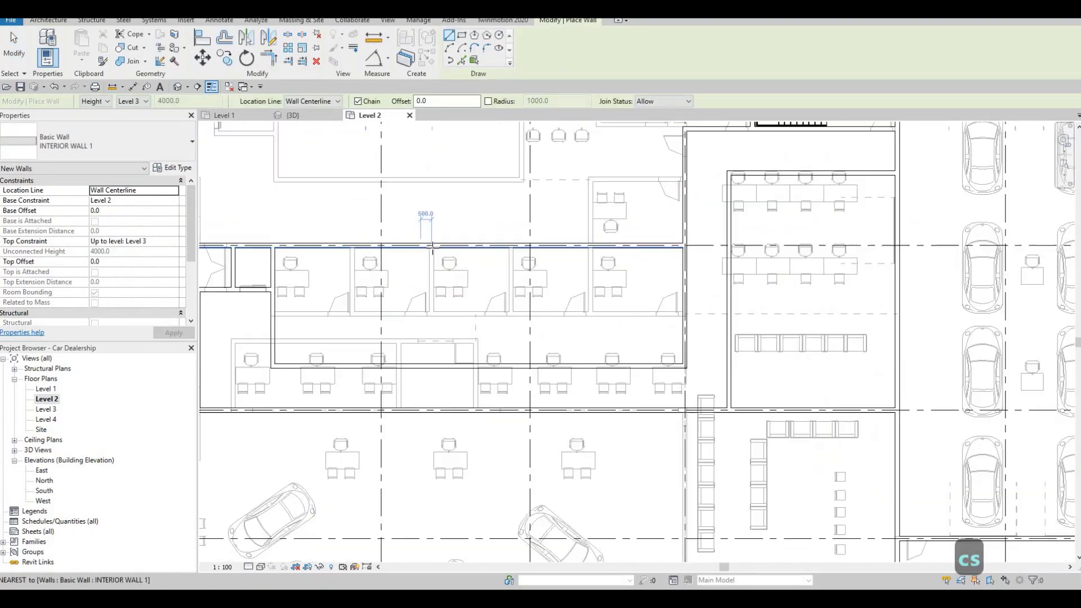
scroll(430, 245, "up", 2)
left_click(430, 245)
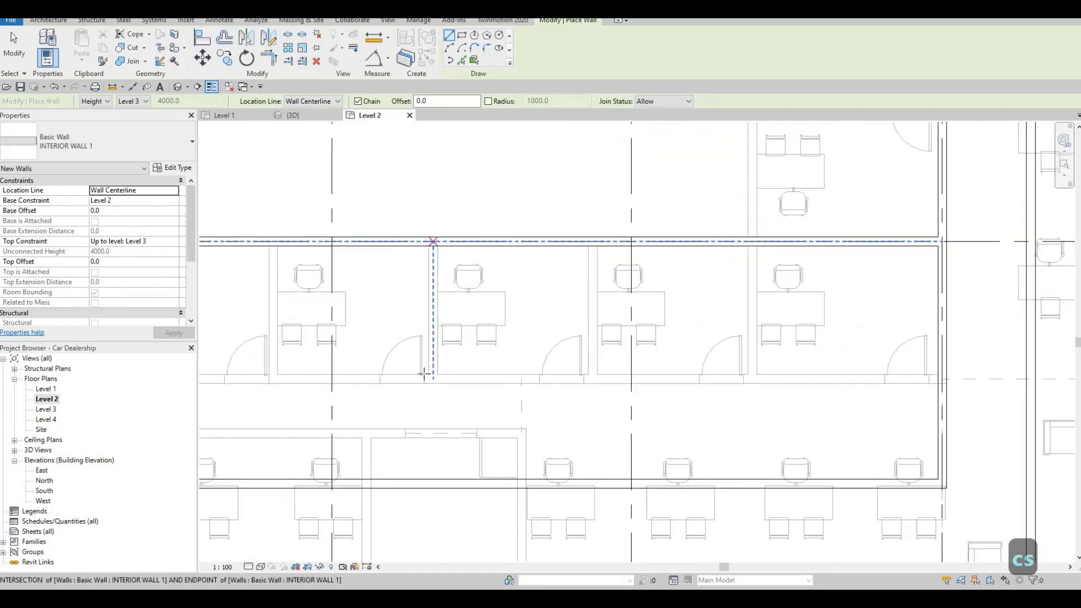
left_click(433, 479)
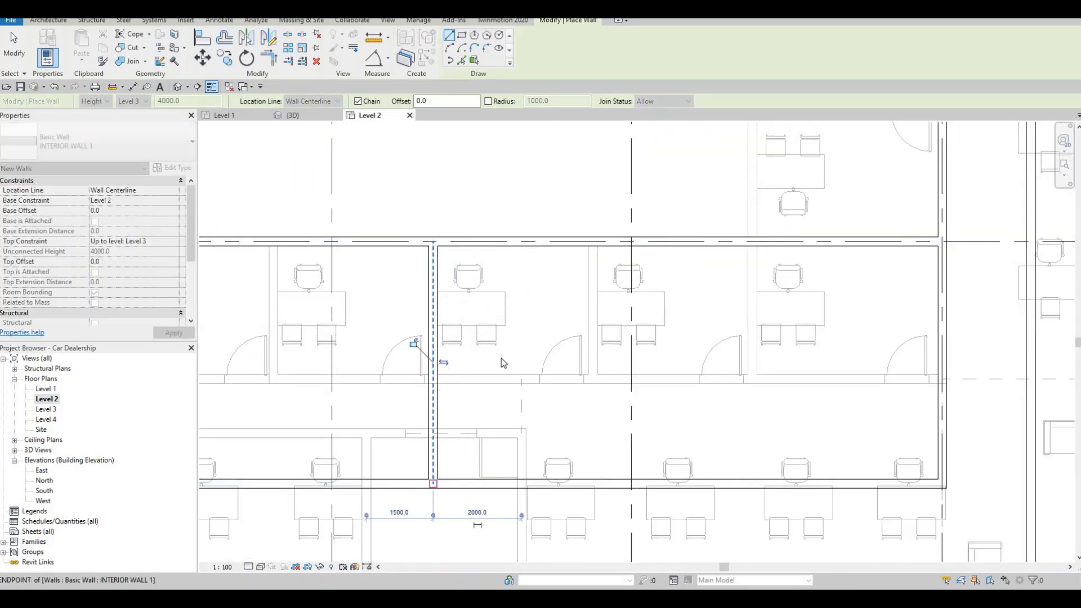
key("Escape")
key("Escape")
key("Escape")
middle_click_drag(441, 379, 497, 327)
scroll(486, 322, "down", 2)
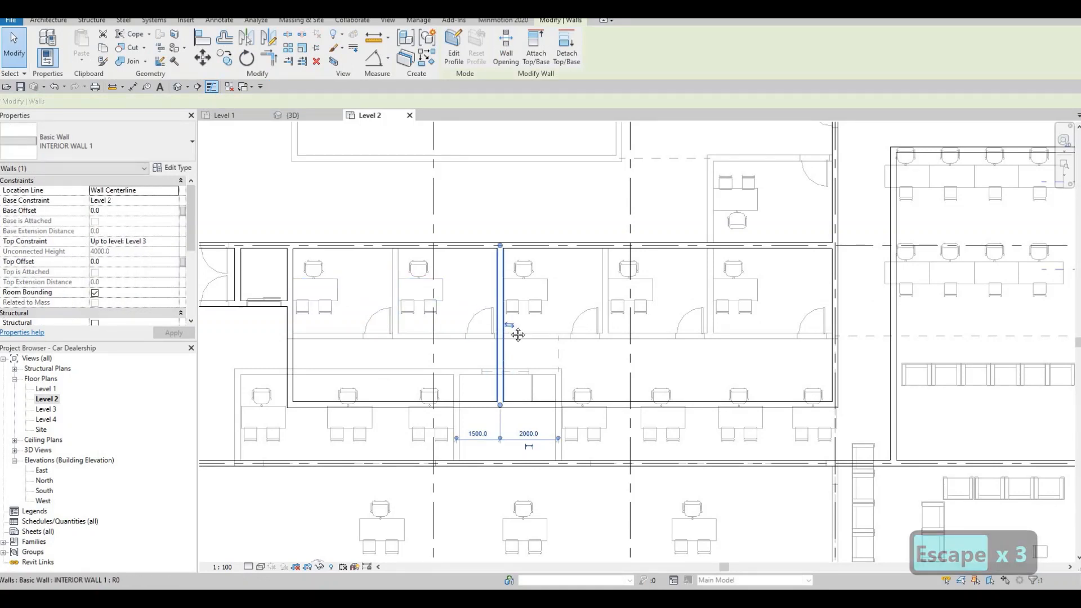
Step: Draw an INTERIOR WALL 1 run from the middle partition 3500 mm east along the underlay corridor wall, turning 3100 mm north to the block's north wall
scroll(502, 319, "up", 3)
key("Escape")
scroll(501, 293, "down", 4)
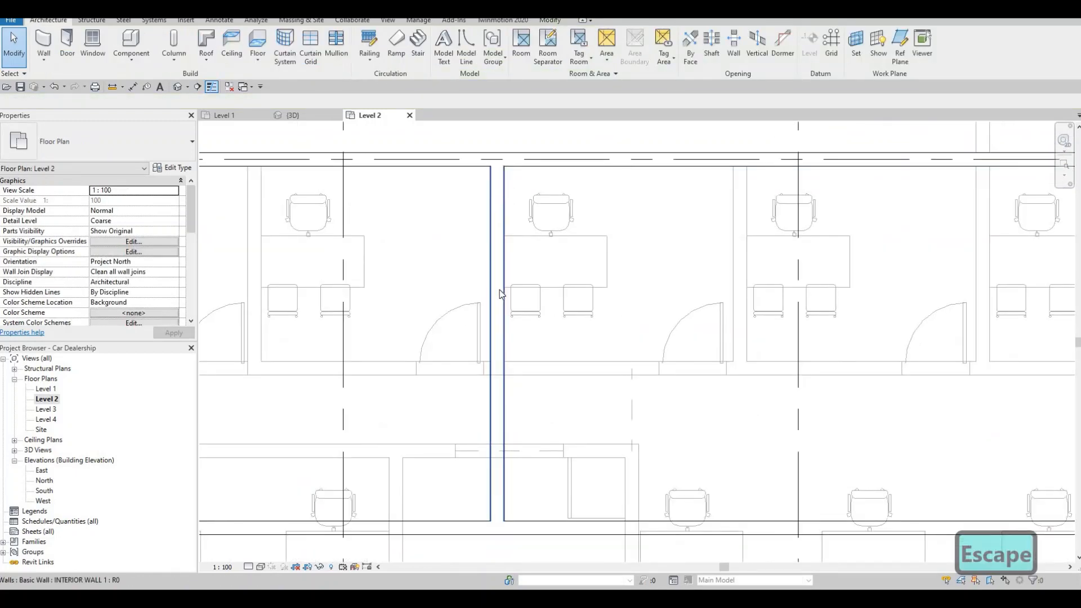
middle_click_drag(497, 300, 512, 298)
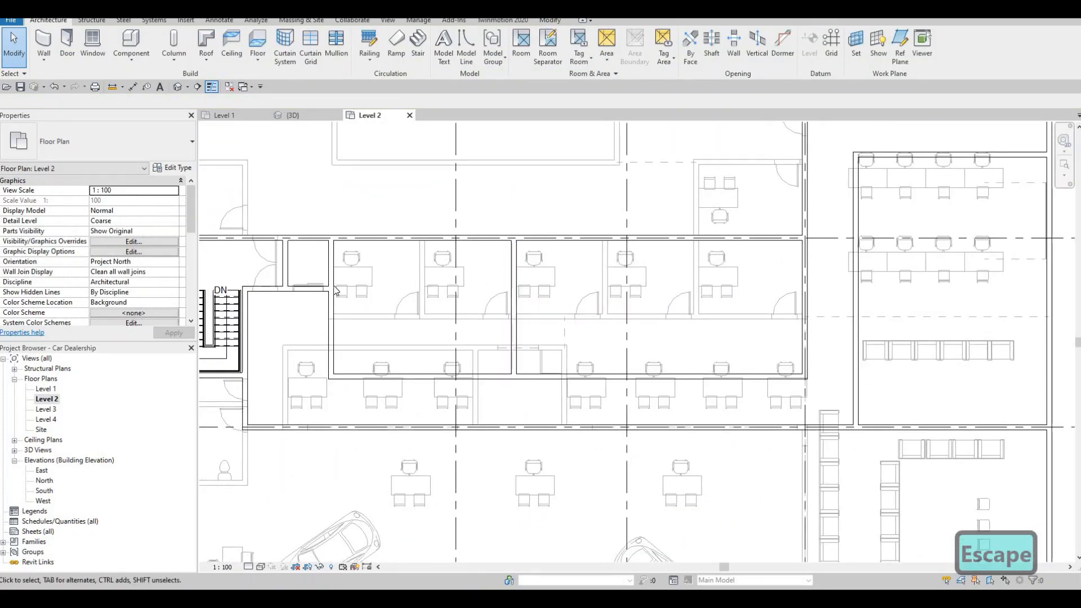
scroll(528, 307, "down", 2)
key("Escape")
middle_click_drag(511, 314, 501, 338)
left_click(423, 294)
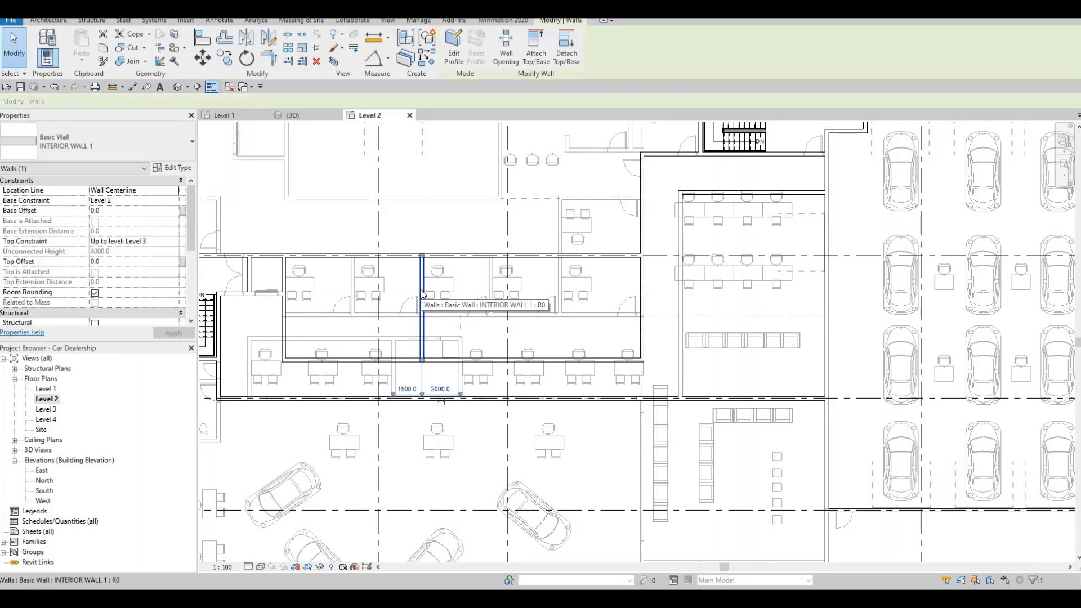
key("c")
key("s")
scroll(440, 319, "up", 2)
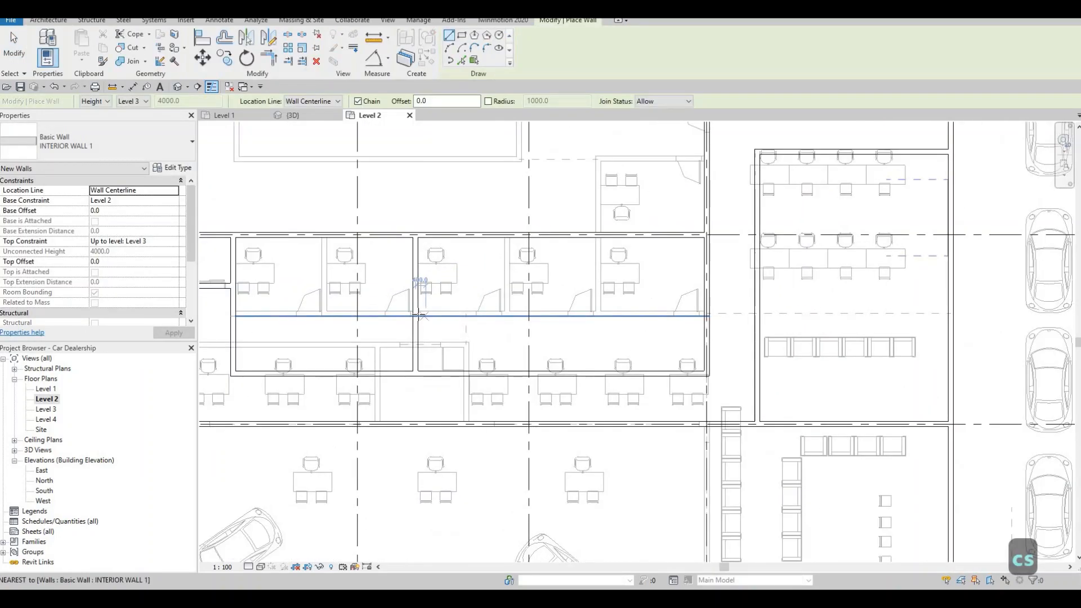
scroll(415, 311, "up", 2)
left_click(416, 311)
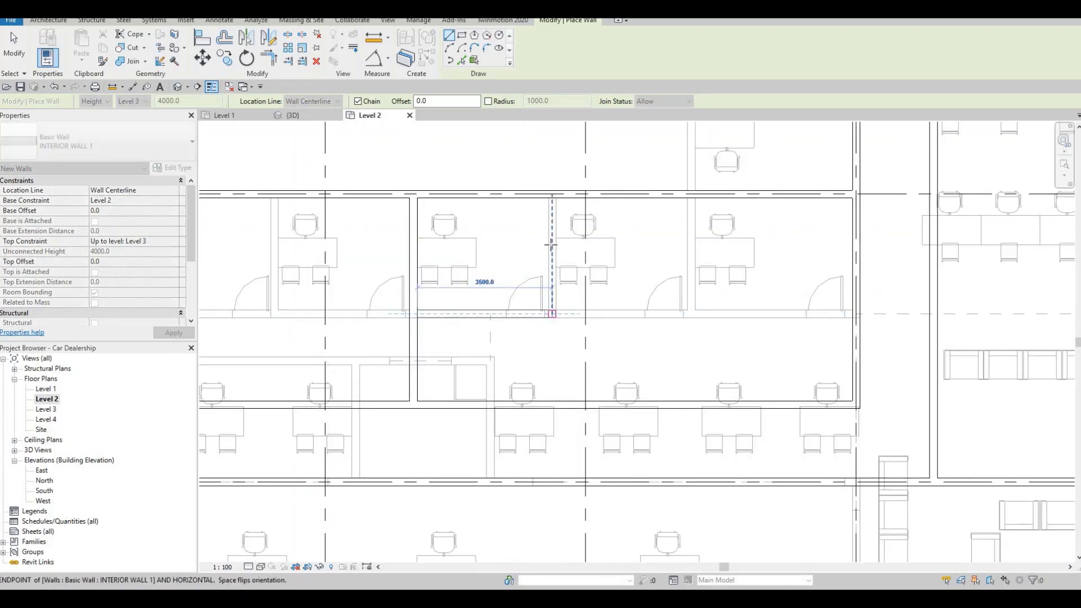
left_click(549, 218)
left_click(551, 198)
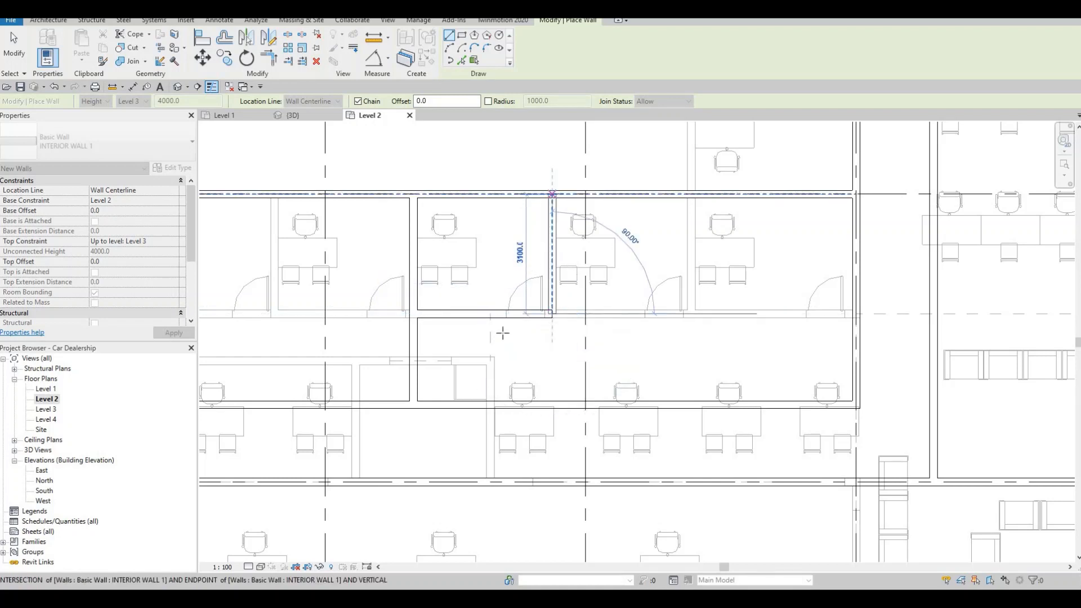
key("Escape")
Step: Draw a short partition from the midpoint of the new office's south wall south to the office block's south wall
middle_click_drag(505, 318, 525, 286)
scroll(526, 286, "up", 1)
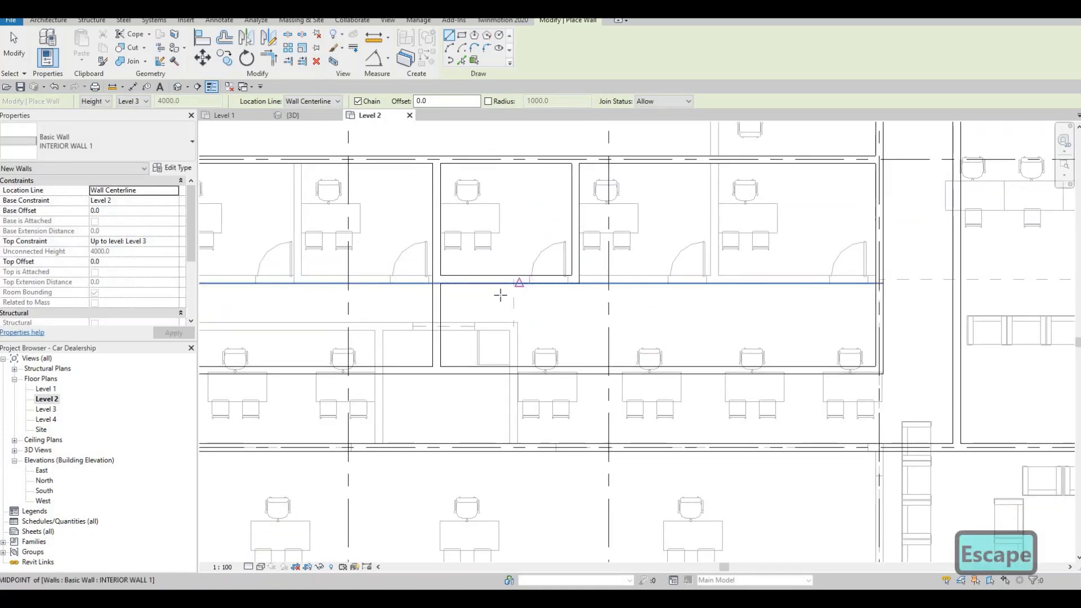
scroll(529, 281, "up", 1)
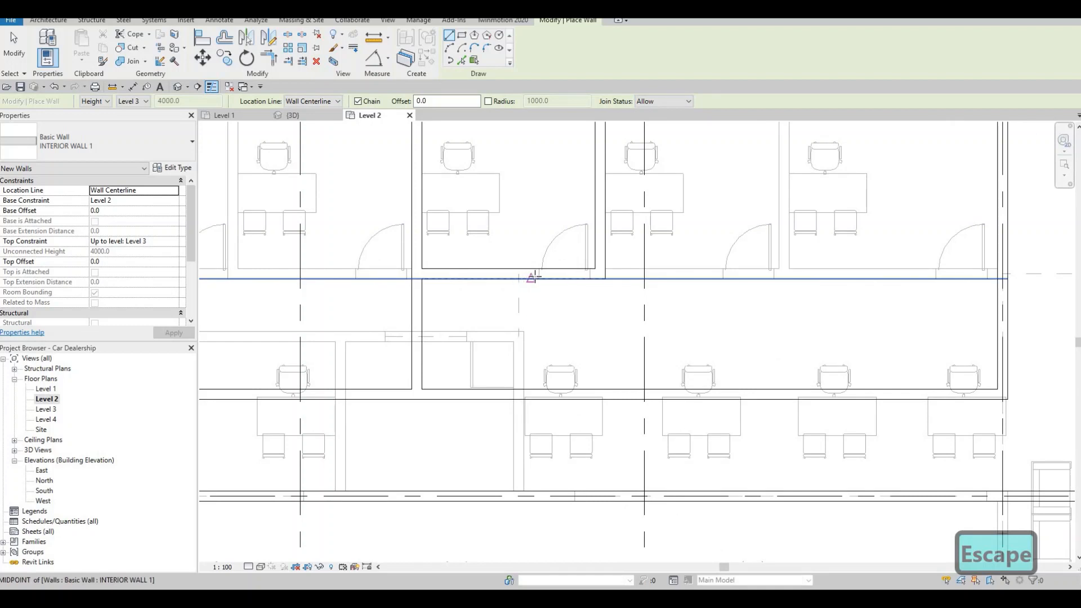
left_click(533, 274)
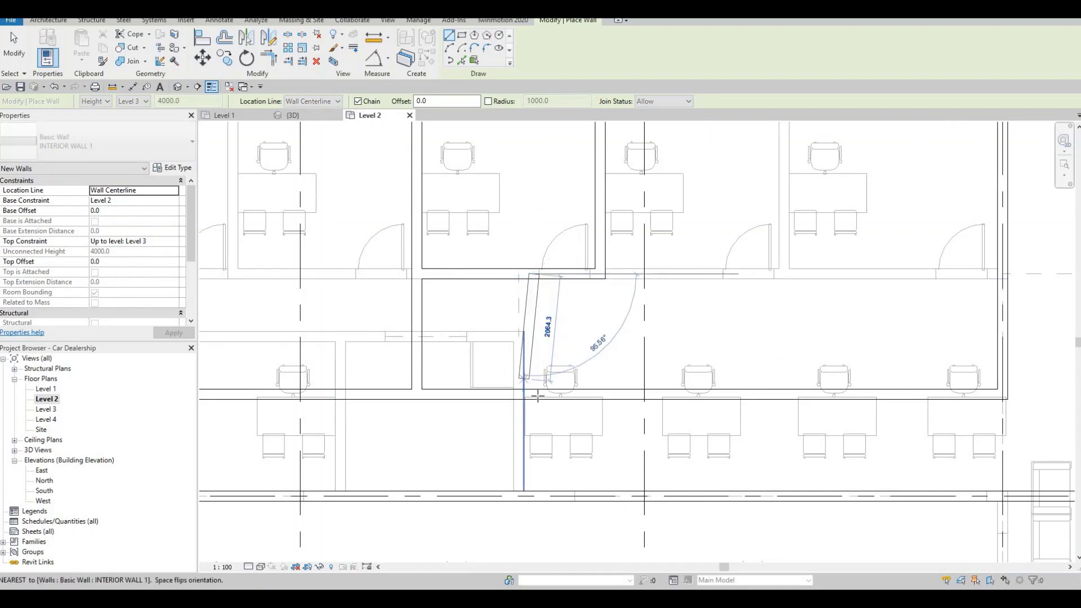
left_click(533, 394)
key("Escape")
Step: Extend the new office's east partition south to meet the office block's south wall
scroll(569, 350, "down", 1)
middle_click_drag(586, 340, 478, 362)
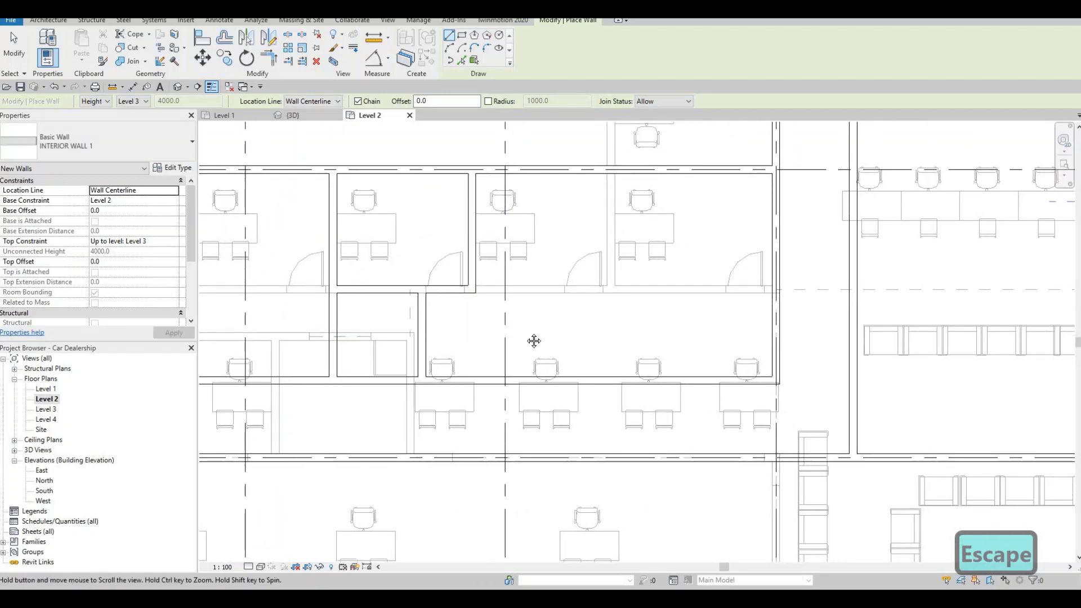
middle_click_drag(534, 341, 454, 309)
scroll(457, 311, "up", 1)
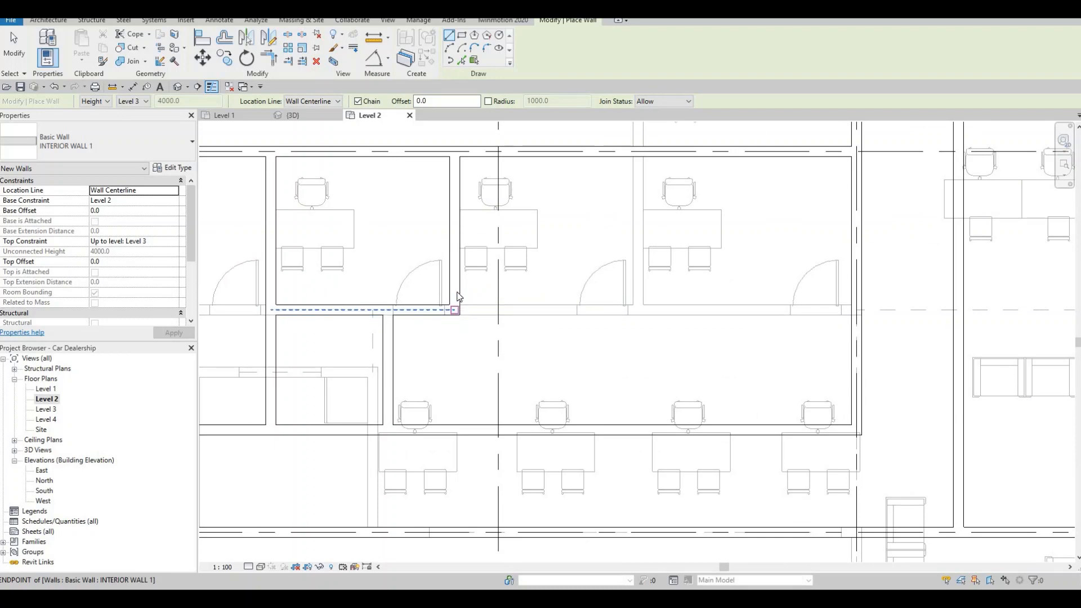
key("Escape")
key("Escape")
left_click_drag(454, 309, 457, 426)
key("Escape")
scroll(446, 380, "down", 1)
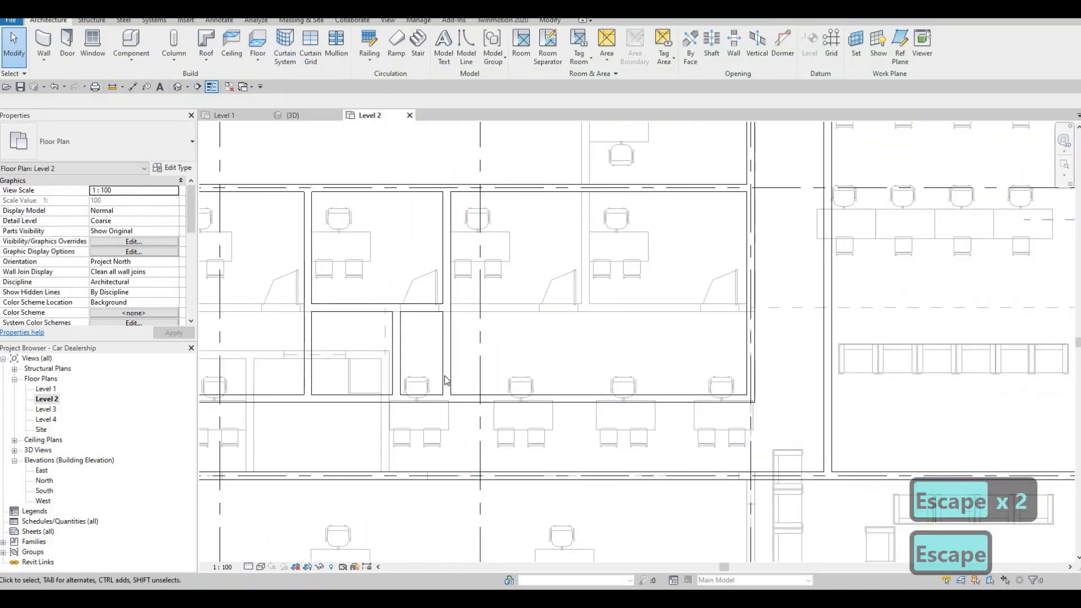
Step: Draw an INTERIOR WALL 1 partition from the block's south wall to its north wall along the underlay partition between the two easternmost offices
left_click(450, 379)
key("c")
key("s")
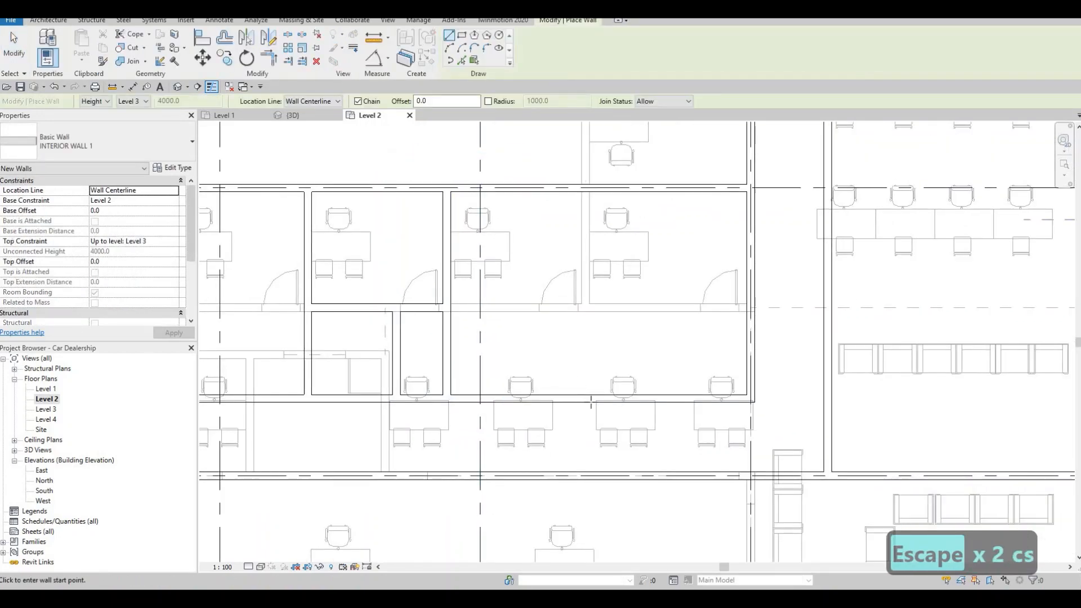
left_click(590, 398)
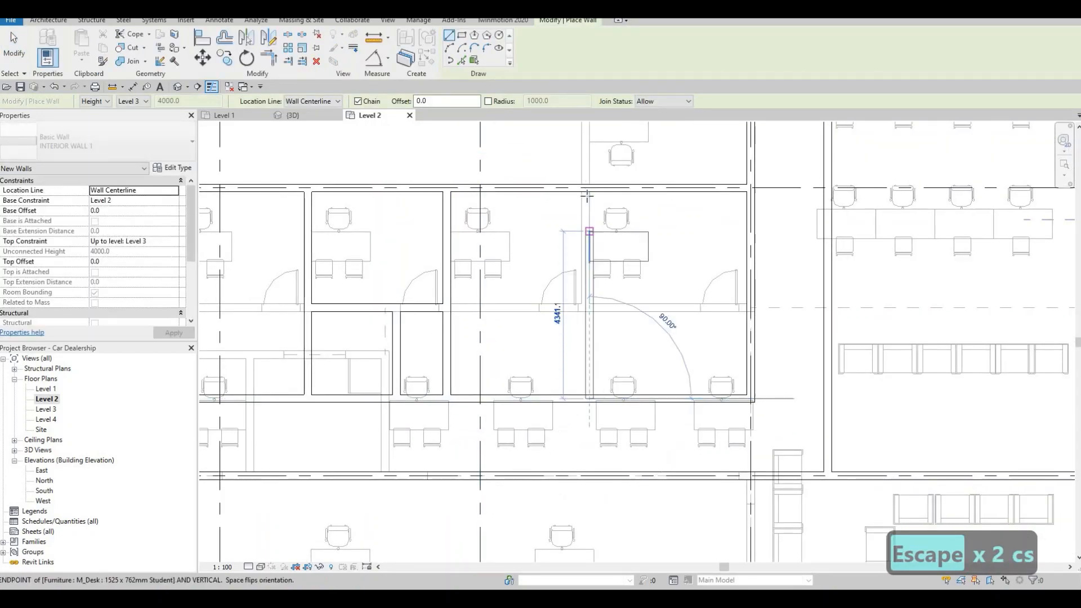
left_click(588, 191)
key("Escape")
key("Escape")
key("Escape")
Step: Align the partition between the two easternmost offices with the face of the underlay partition
scroll(612, 212, "up", 2)
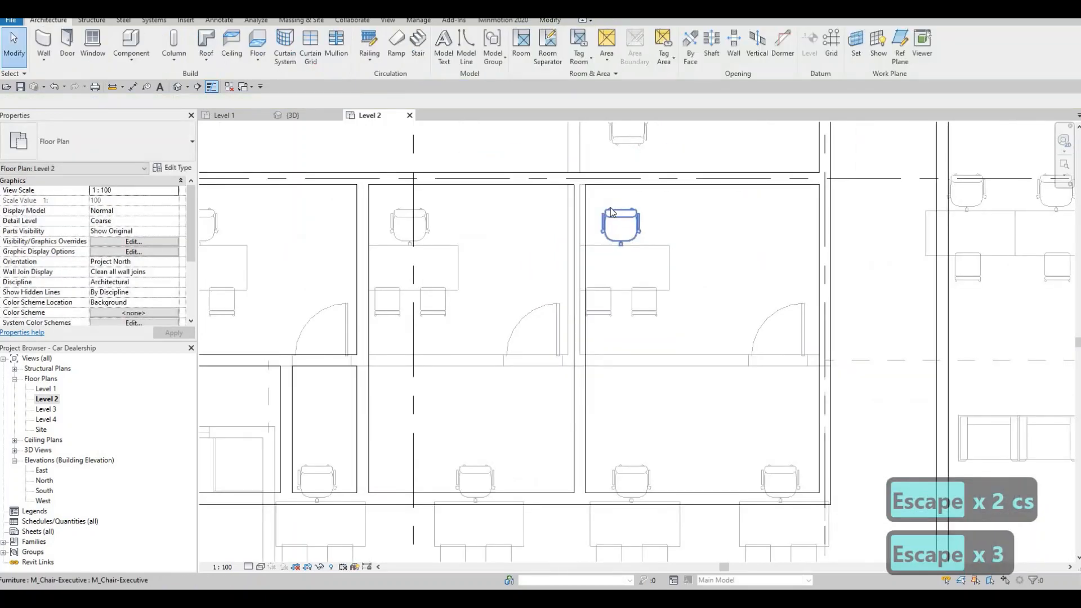
key("a")
key("l")
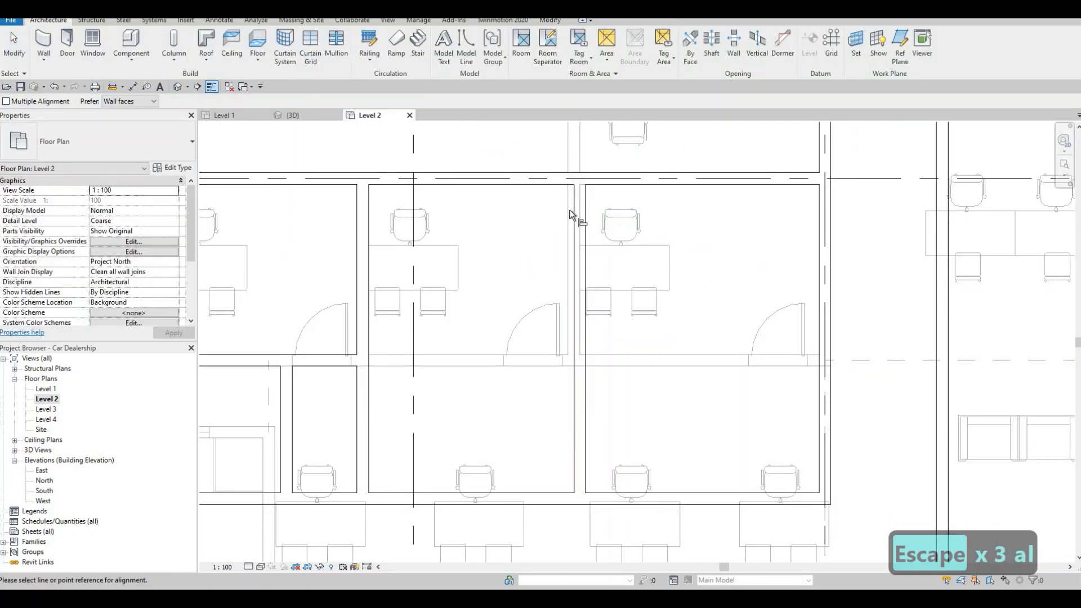
left_click(573, 210)
key("Escape")
scroll(566, 276, "down", 3)
key("Escape")
key("Escape")
key("Escape")
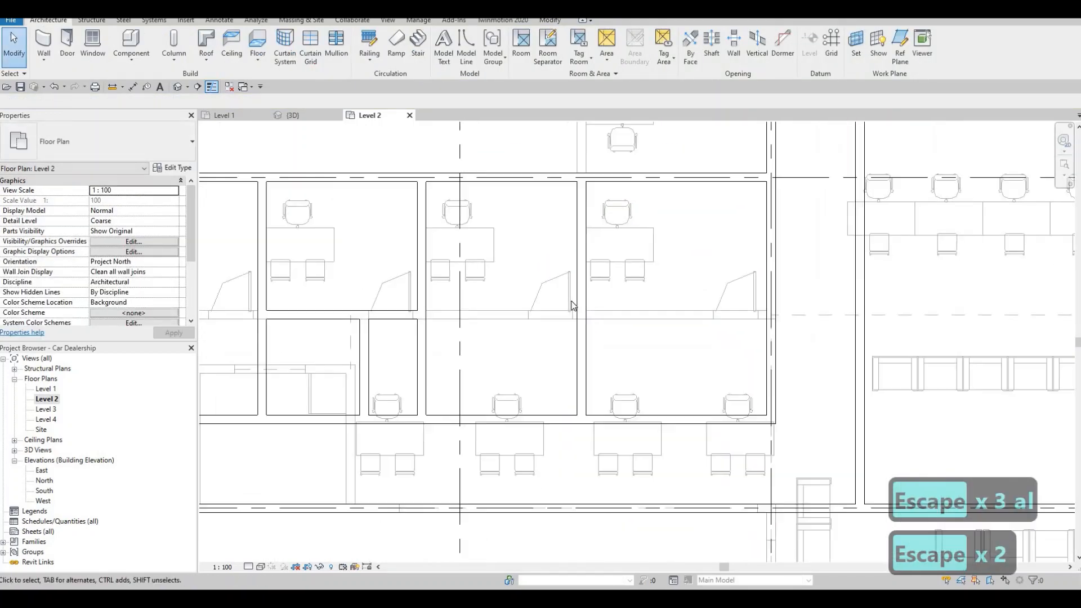
Step: Split the office block's south wall between the short partition and the partition directly east of it
scroll(609, 306, "down", 2)
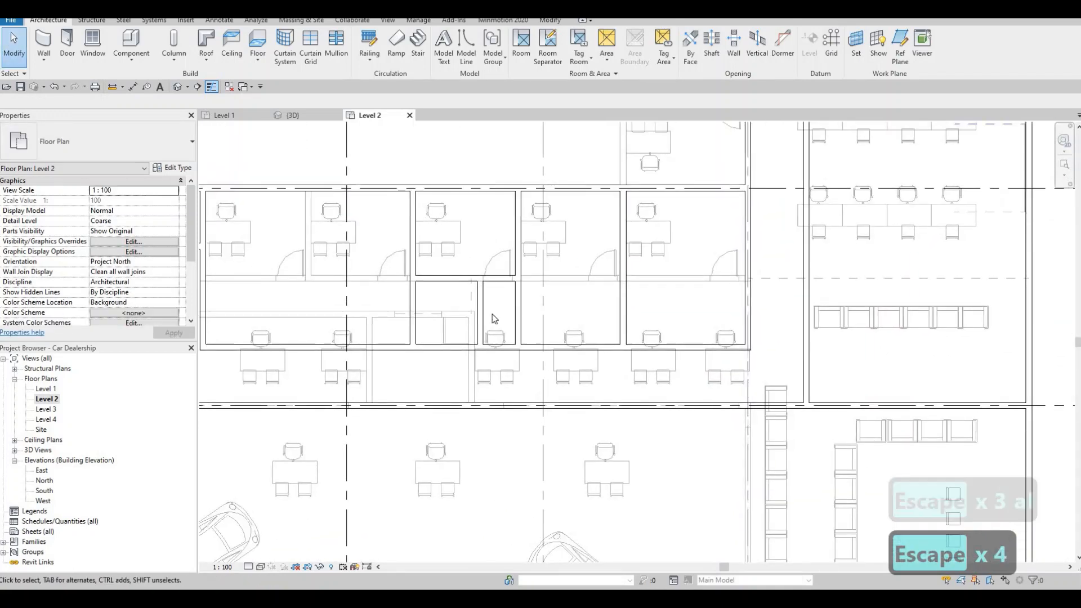
key("Escape")
scroll(504, 353, "up", 2)
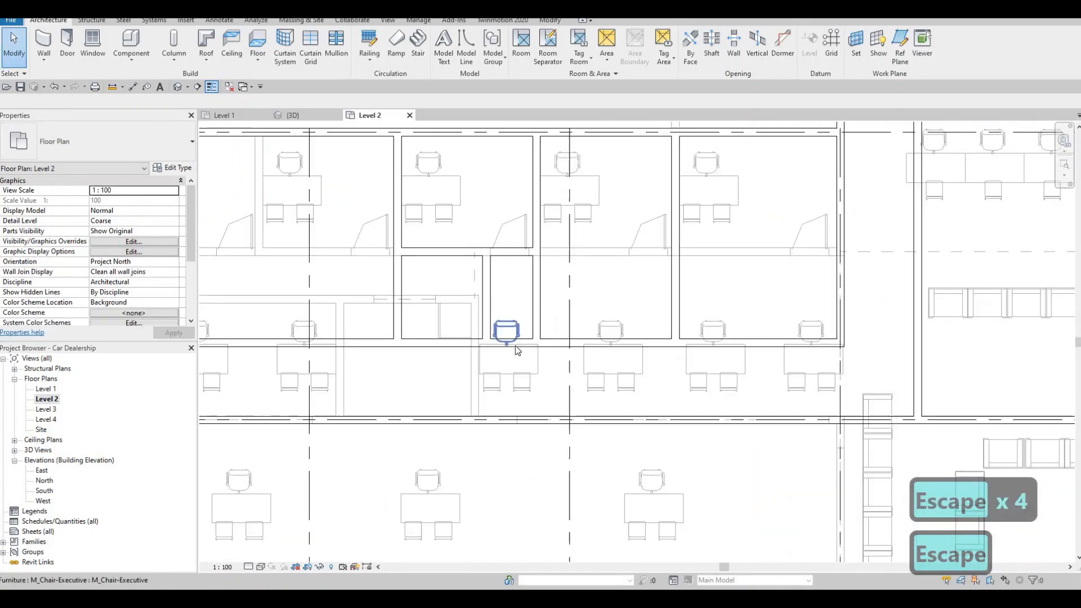
key("s")
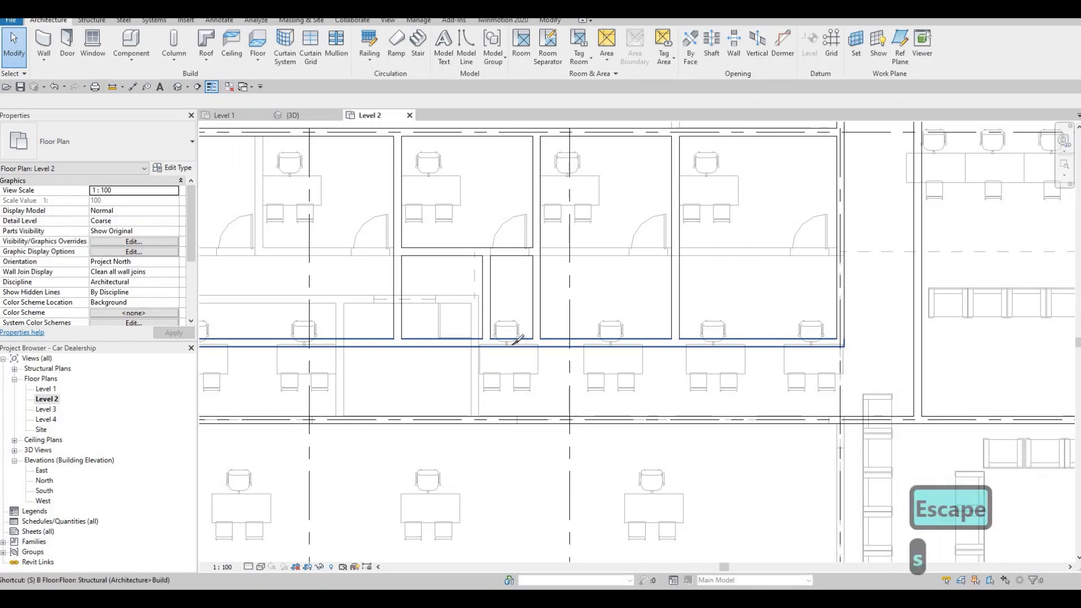
key("l")
key("Escape")
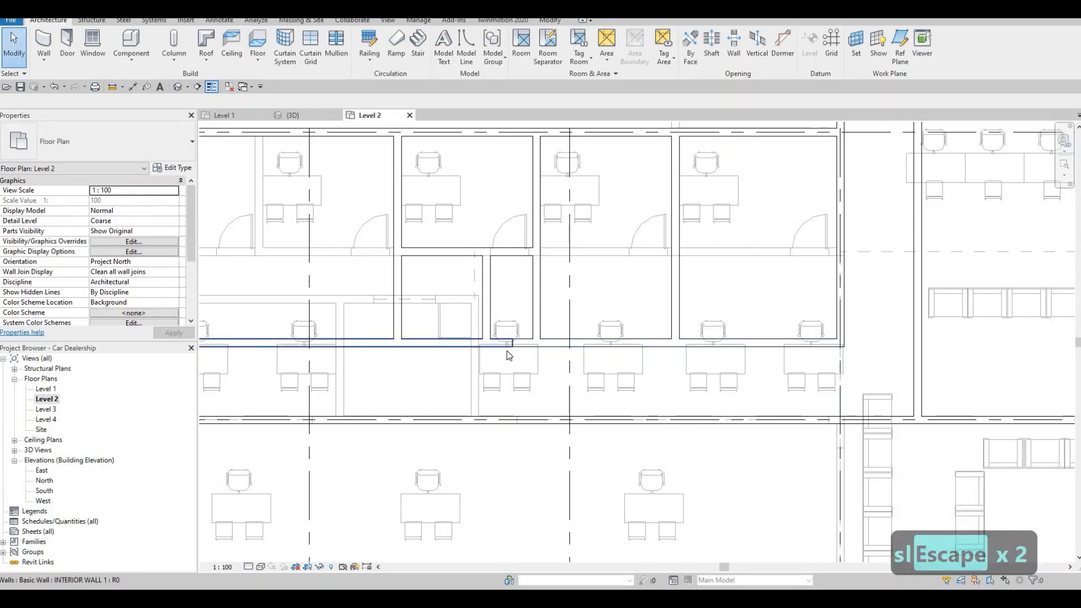
Step: Trim both halves of the split south wall back to the flanking partitions with Trim/Extend to Corner, opening the narrow bay to the corridor
key("t")
key("r")
left_click(481, 344)
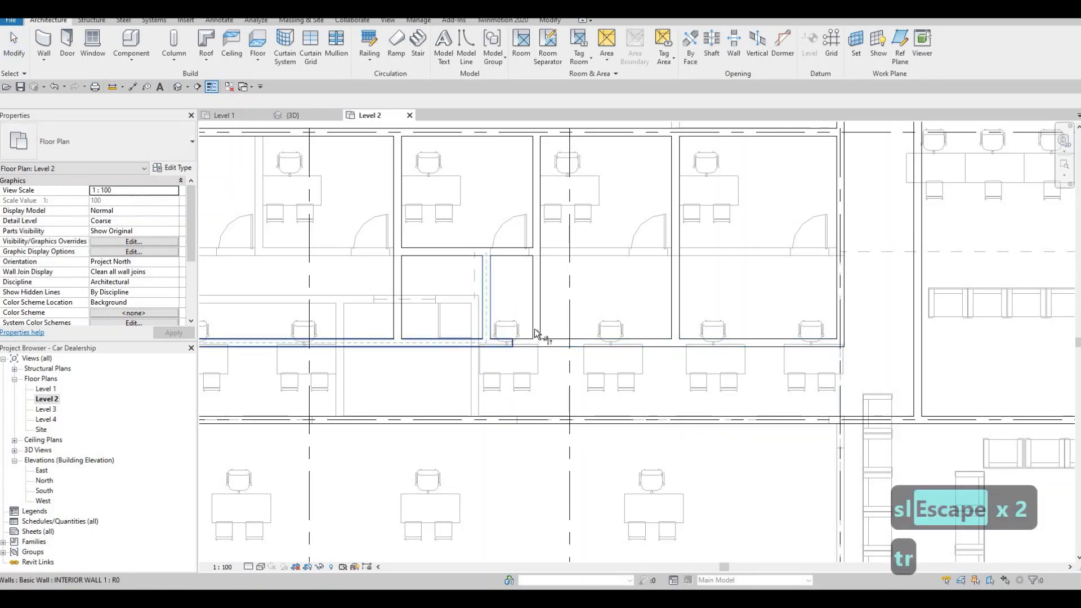
left_click(535, 331)
left_click(556, 342)
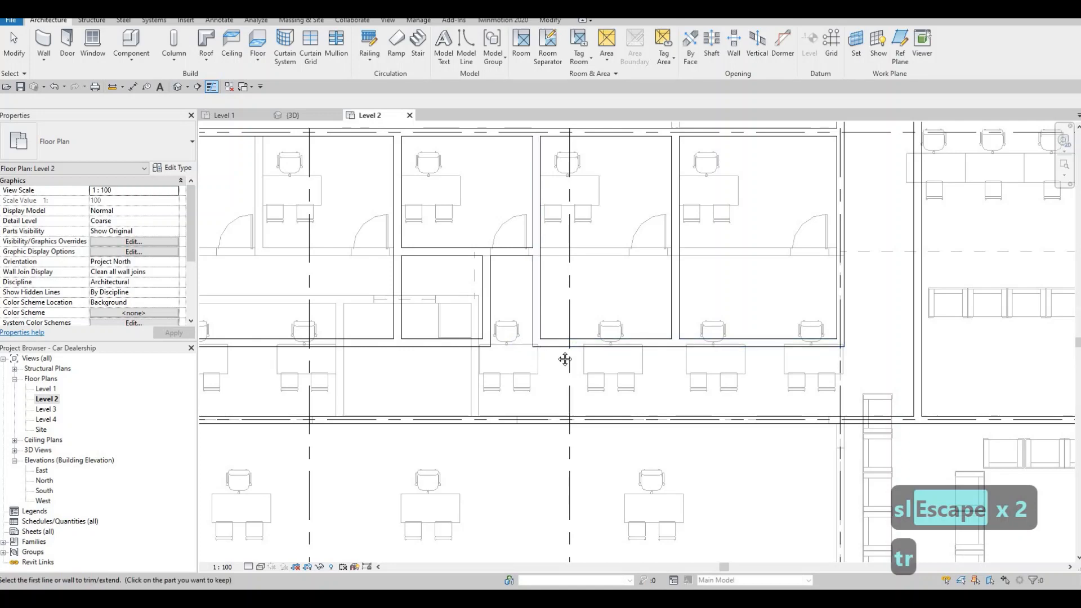
scroll(560, 357, "down", 4)
key("Escape")
scroll(553, 285, "up", 3)
key("Escape")
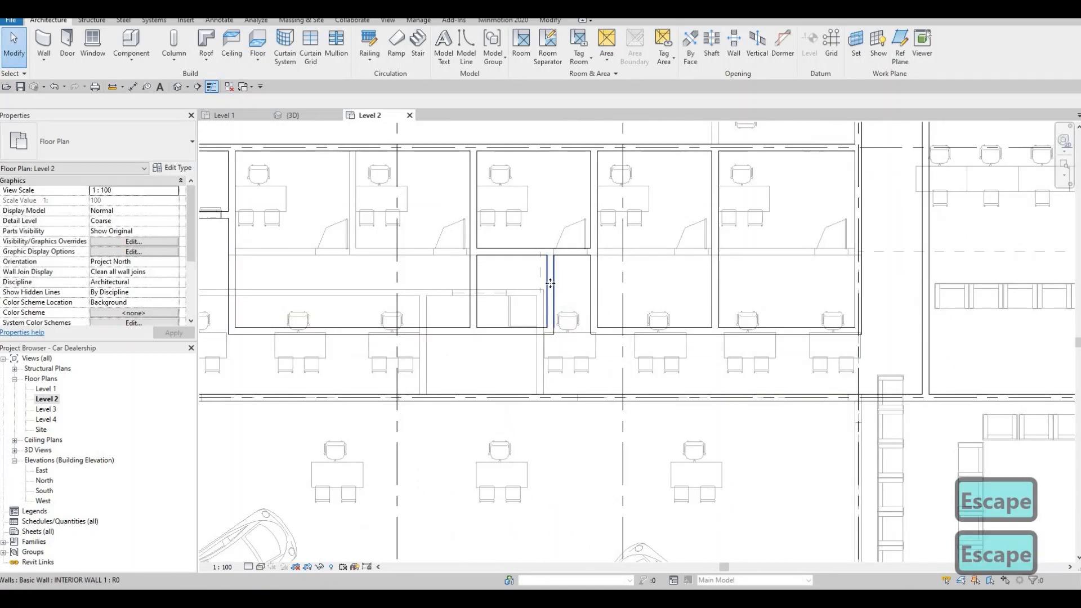
Step: Check the short partition's spacing to its neighbours and review the overall Level 2 wall layout
left_click(551, 293)
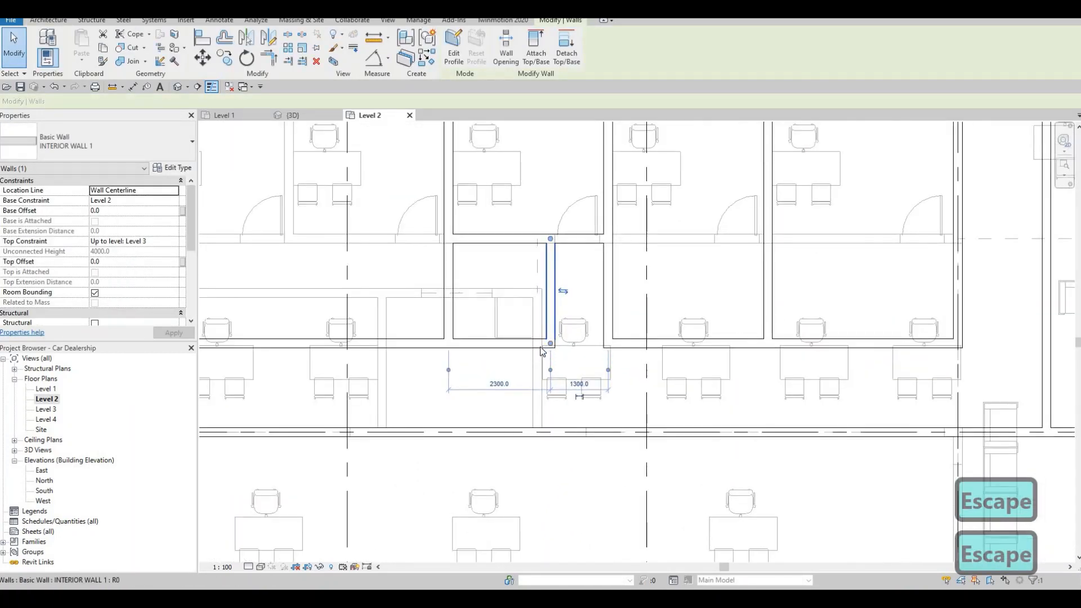
middle_click_drag(569, 389, 611, 321)
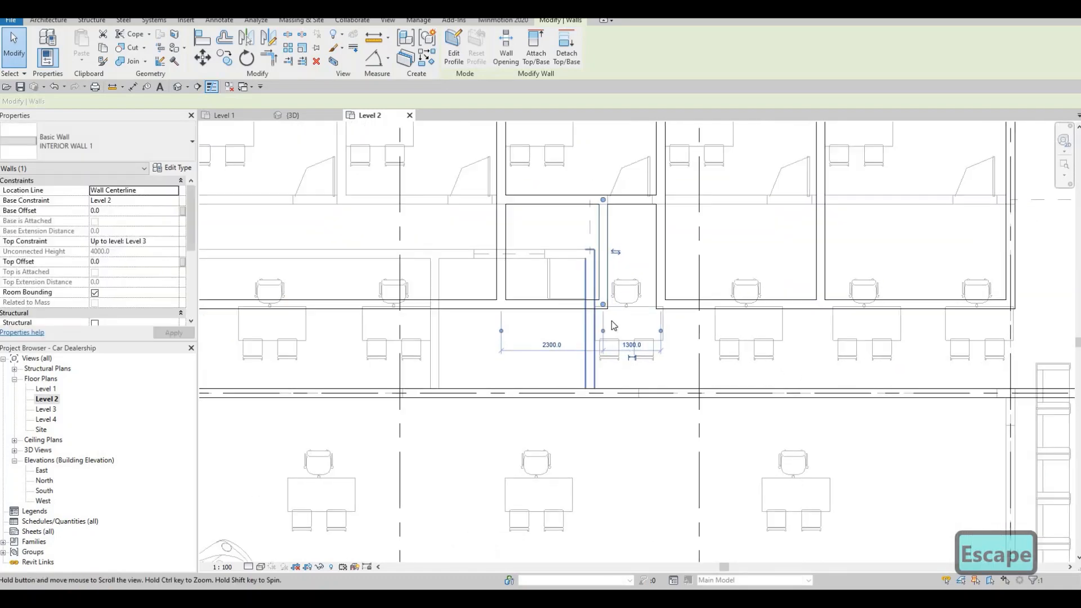
scroll(533, 376, "down", 2)
middle_click_drag(534, 376, 558, 356)
key("Escape")
scroll(578, 345, "down", 1)
scroll(563, 356, "down", 1)
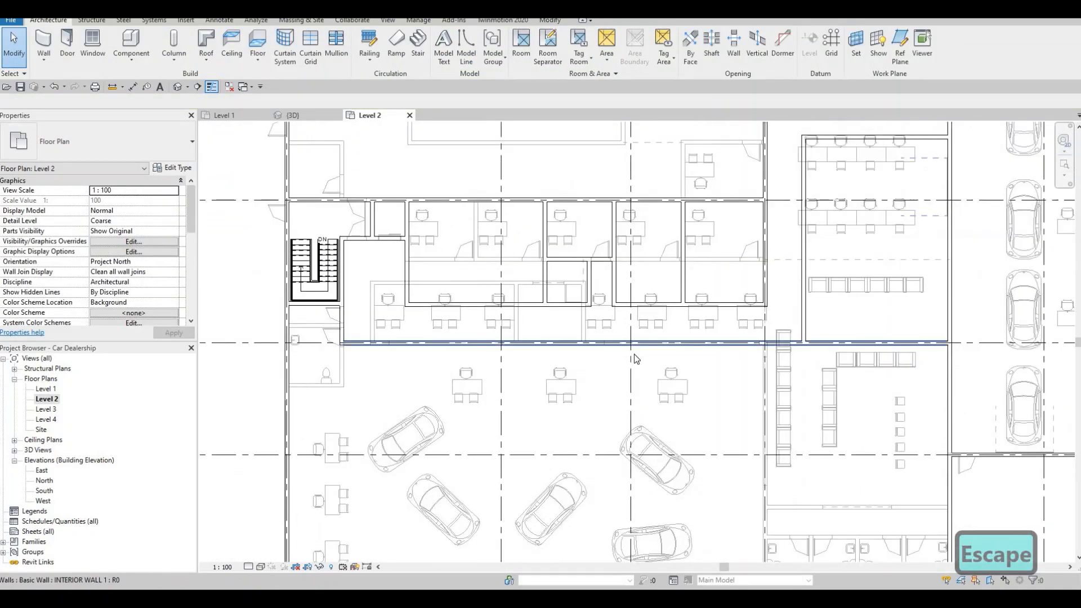
scroll(608, 356, "down", 1)
middle_click_drag(634, 354, 584, 390)
scroll(644, 357, "down", 2)
scroll(626, 389, "down", 1)
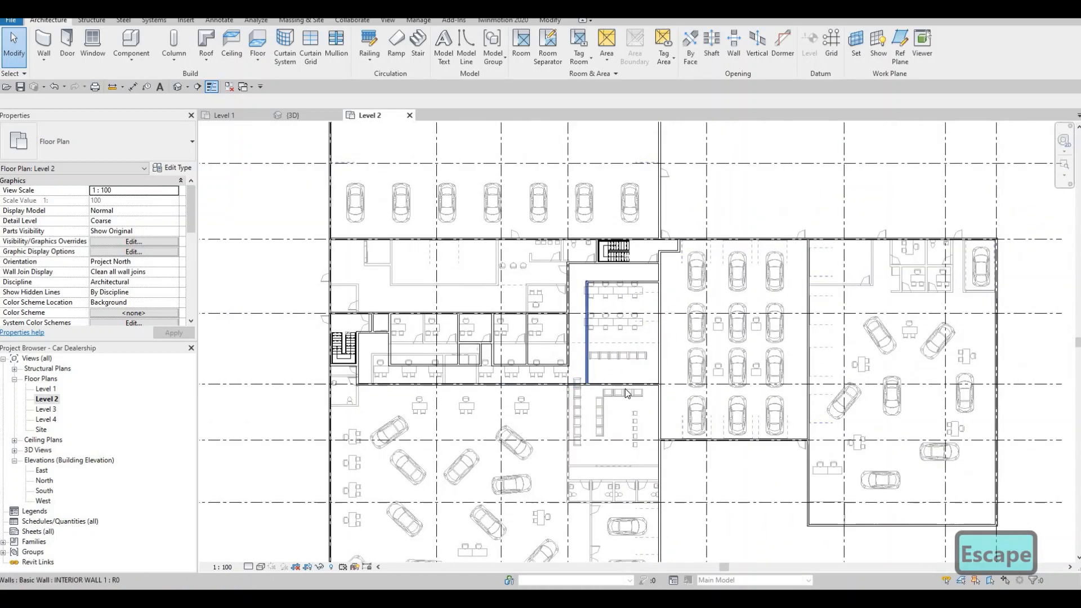